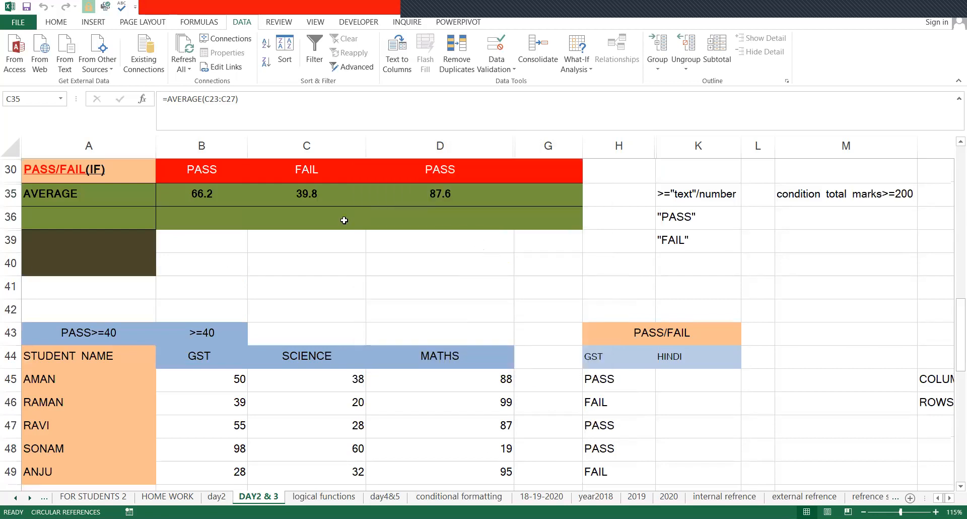
pyautogui.scroll(7, 261, 233)
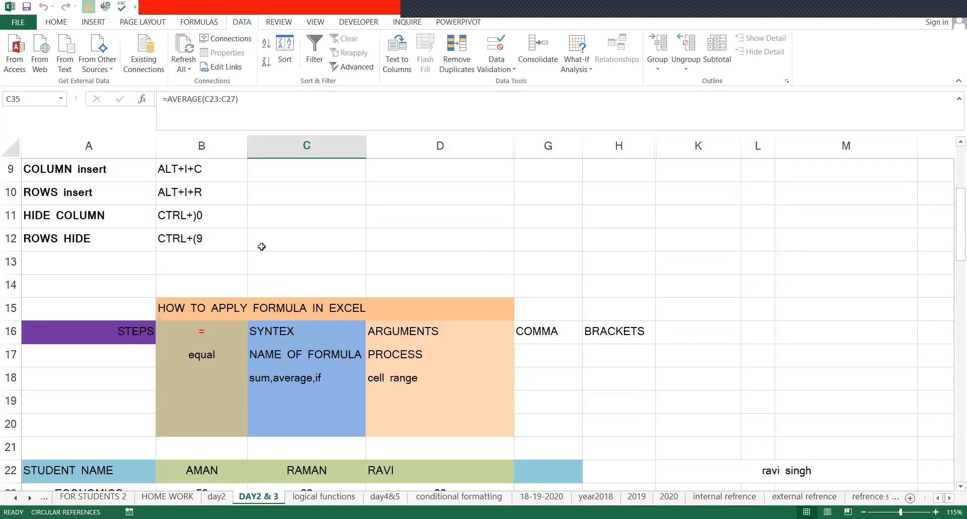
pyautogui.scroll(-2, 261, 246)
pyautogui.scroll(-3, 271, 250)
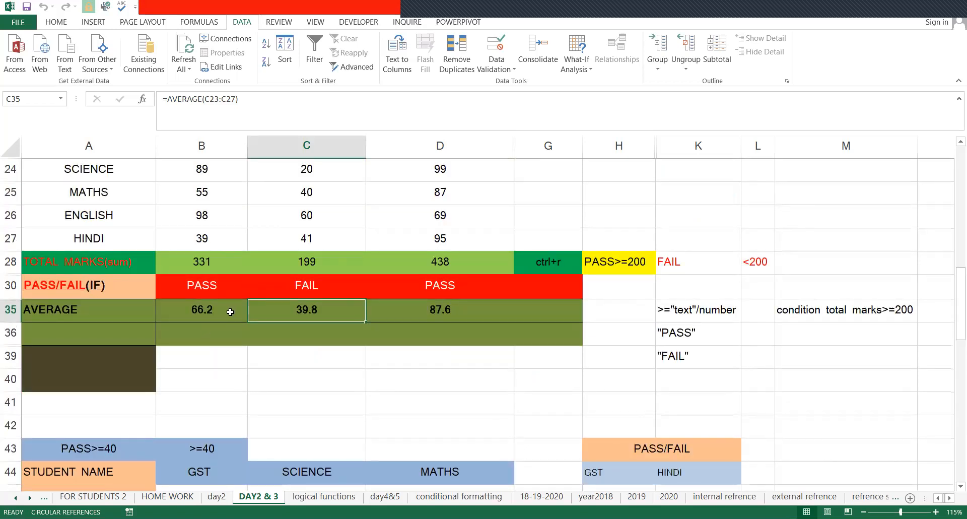
pyautogui.click(230, 311)
pyautogui.scroll(3, 232, 313)
pyautogui.scroll(-2, 232, 313)
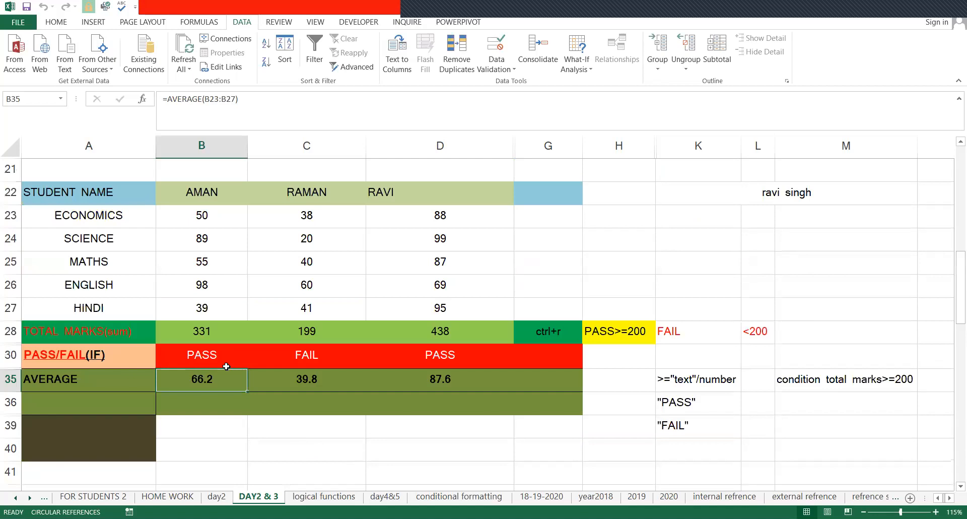
# Step: Return to the start of the sheet and review the LOGICAL FUNCTIONS section and its IF entry
pyautogui.hotkey('ctrl', 'Up')
pyautogui.hotkey('ctrl', 'Up')
pyautogui.hotkey('ctrl', 'Up')
pyautogui.hotkey('ctrl', 'Up')
pyautogui.hotkey('ctrl', 'Up')
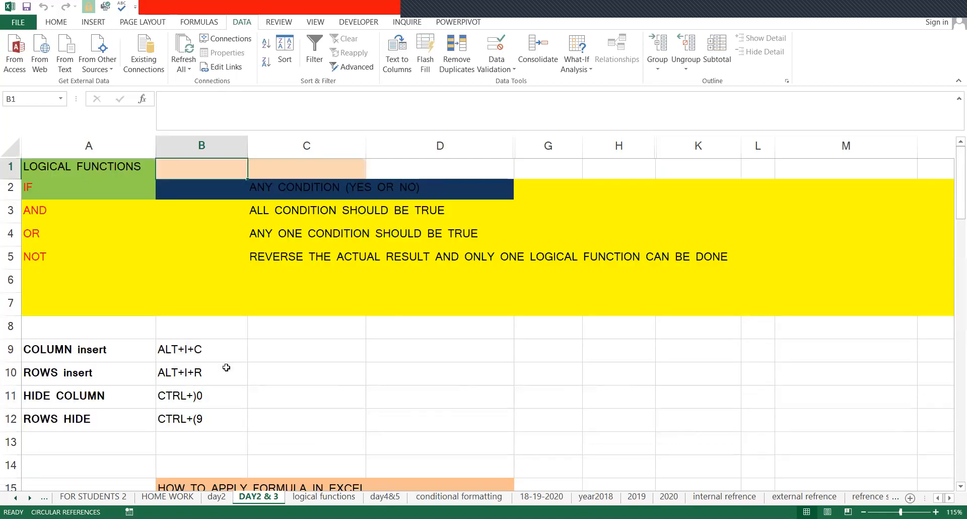
pyautogui.moveTo(61, 167); pyautogui.dragTo(687, 273)
pyautogui.click(224, 304)
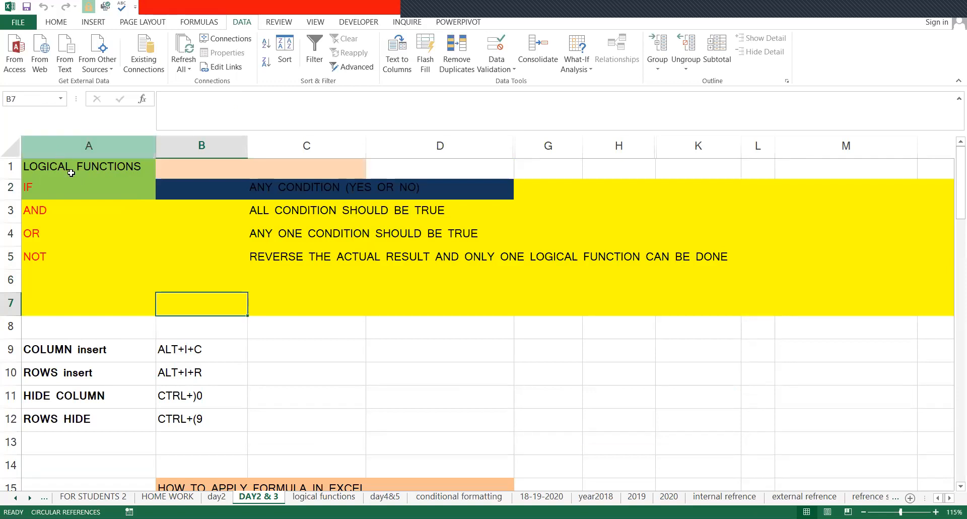
pyautogui.click(70, 172)
pyautogui.click(29, 182)
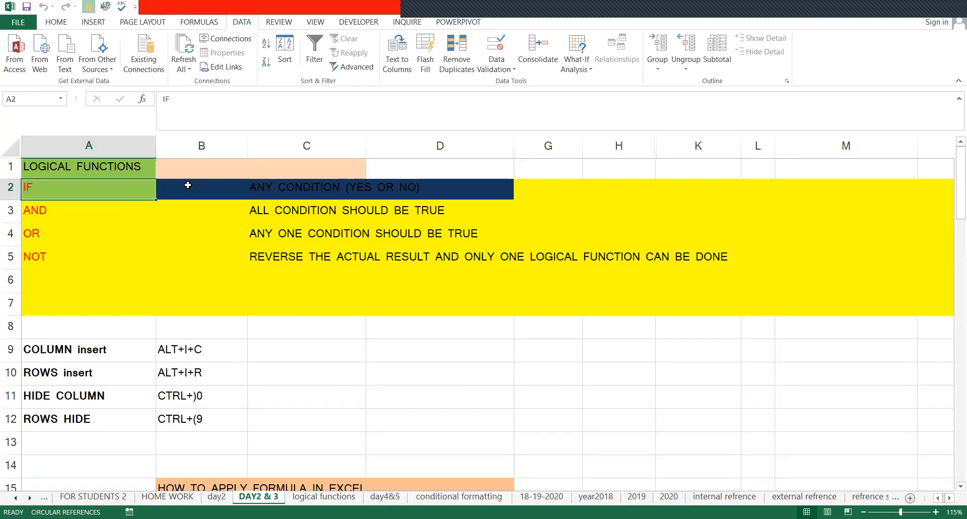
pyautogui.click(234, 188)
pyautogui.click(293, 196)
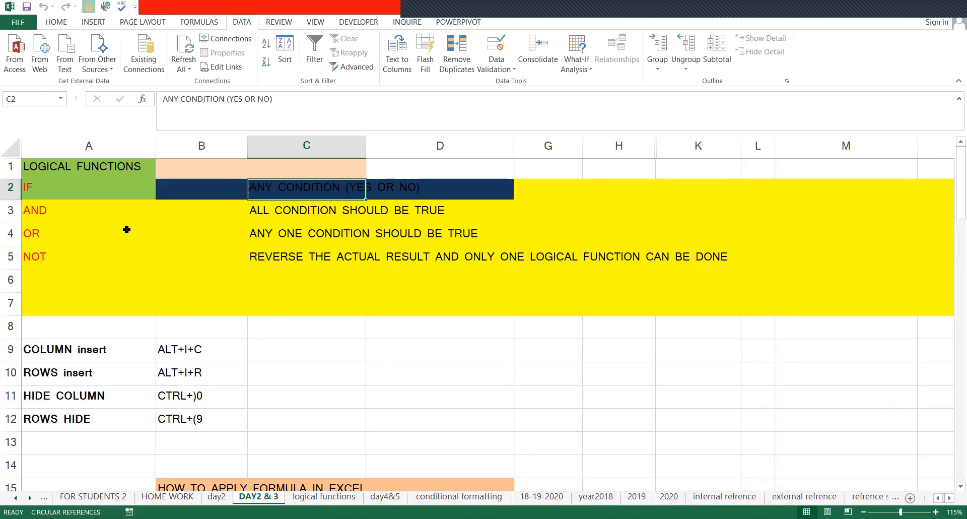
# Step: Examine the AND, OR and NOT entries in column A and the function descriptions in C2:C5
pyautogui.click(81, 256)
pyautogui.click(62, 219)
pyautogui.click(80, 264)
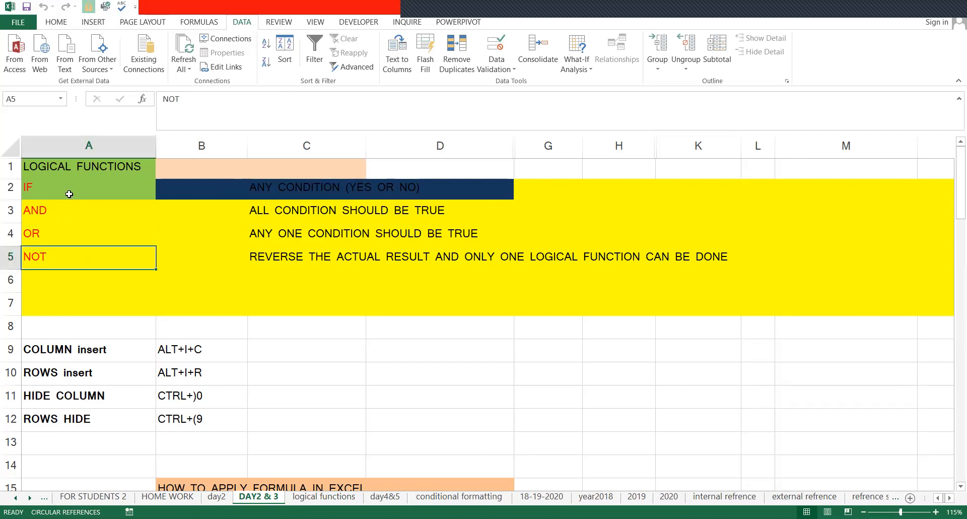
pyautogui.hotkey('shift', 'Up')
pyautogui.hotkey('shift', 'Up')
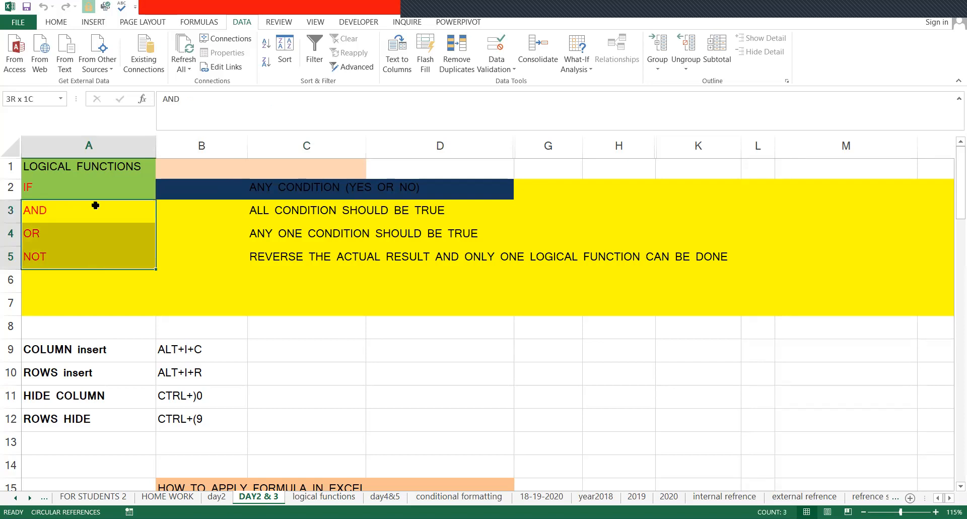
pyautogui.click(85, 187)
pyautogui.click(69, 229)
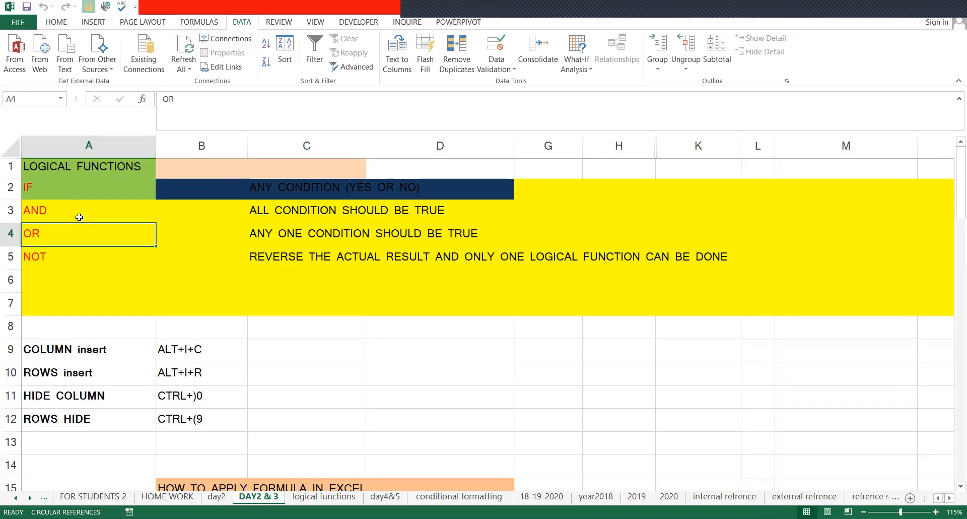
pyautogui.click(302, 211)
pyautogui.press('Up')
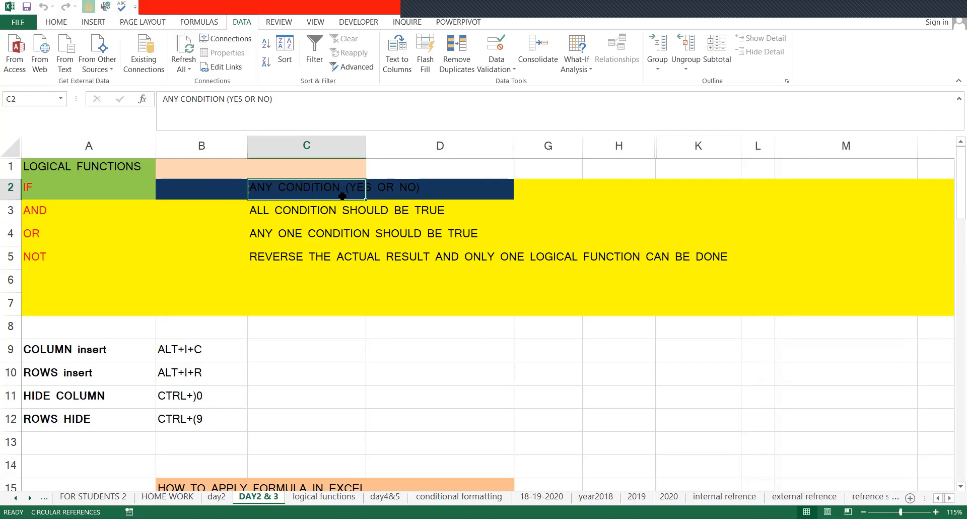
pyautogui.click(295, 214)
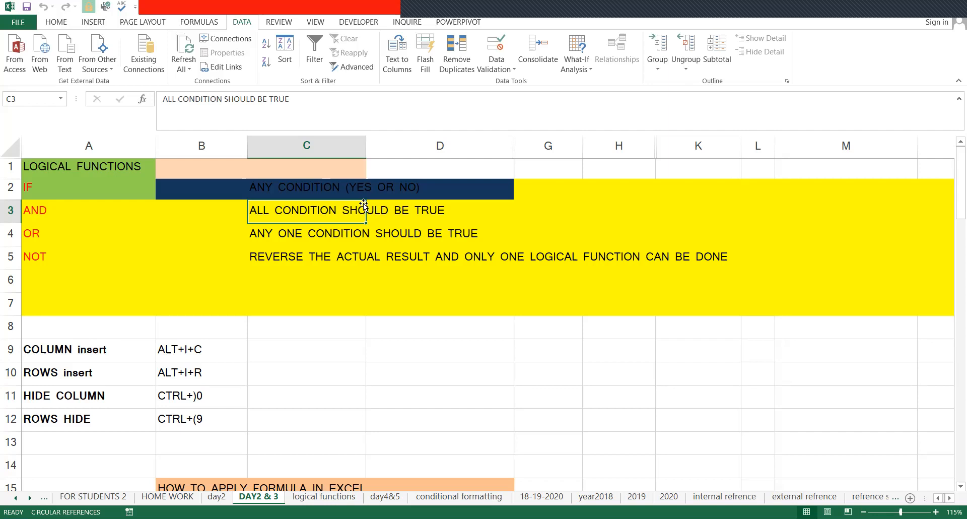
pyautogui.click(357, 233)
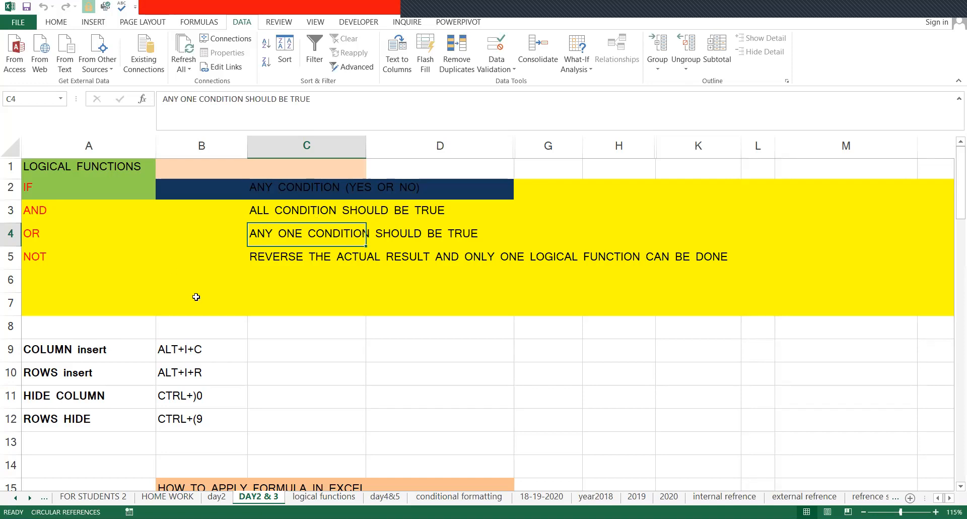
pyautogui.click(262, 258)
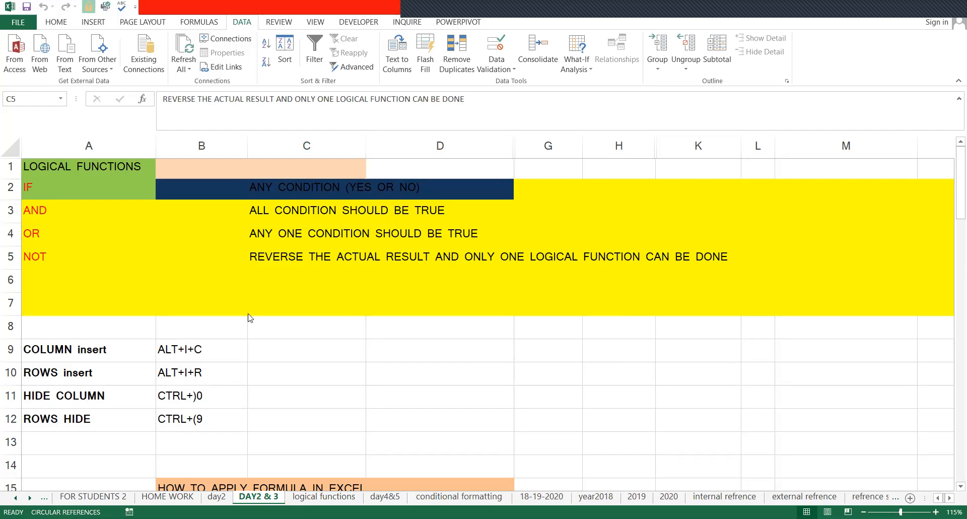
# Step: Examine the student marks table from row 22, including its subjects, student columns and TOTAL MARKS row
pyautogui.scroll(-2, 221, 391)
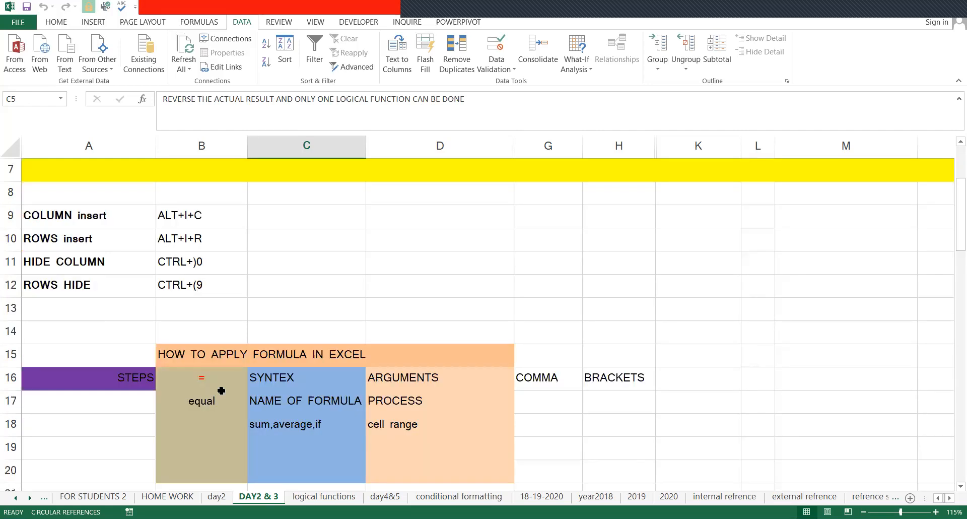
pyautogui.scroll(-3, 221, 391)
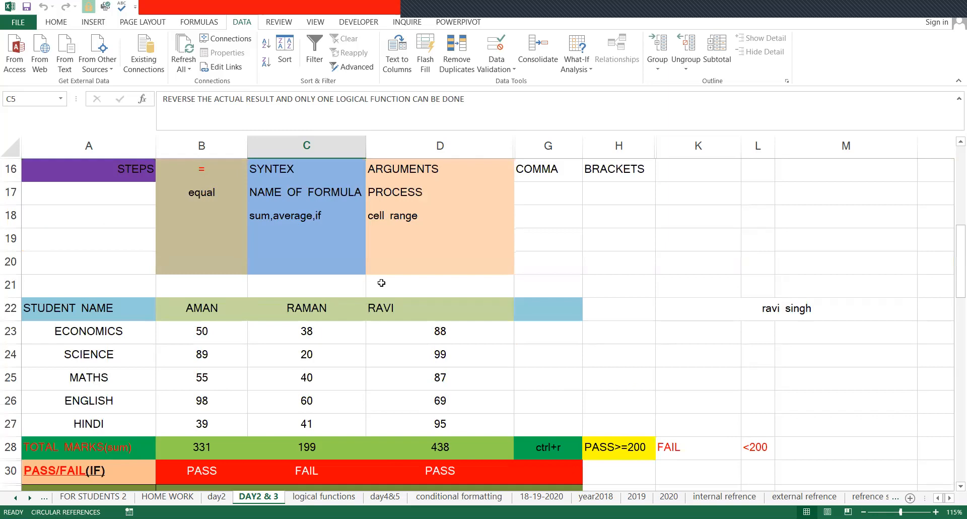
pyautogui.scroll(-1, 275, 308)
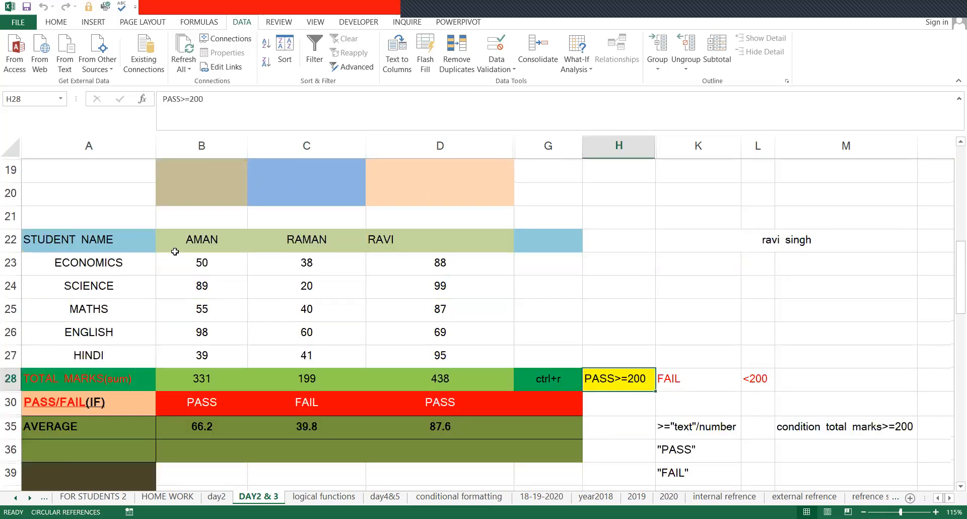
pyautogui.click(46, 233)
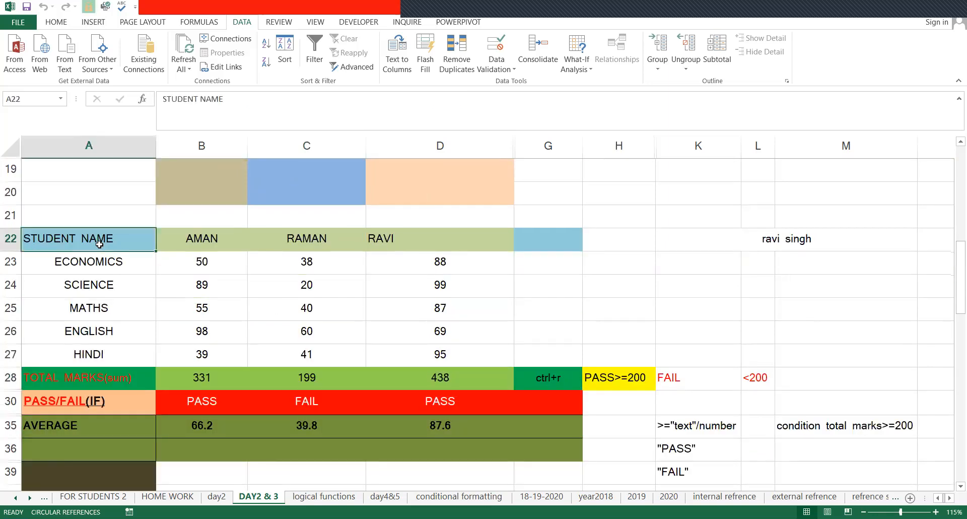
pyautogui.click(202, 240)
pyautogui.click(251, 235)
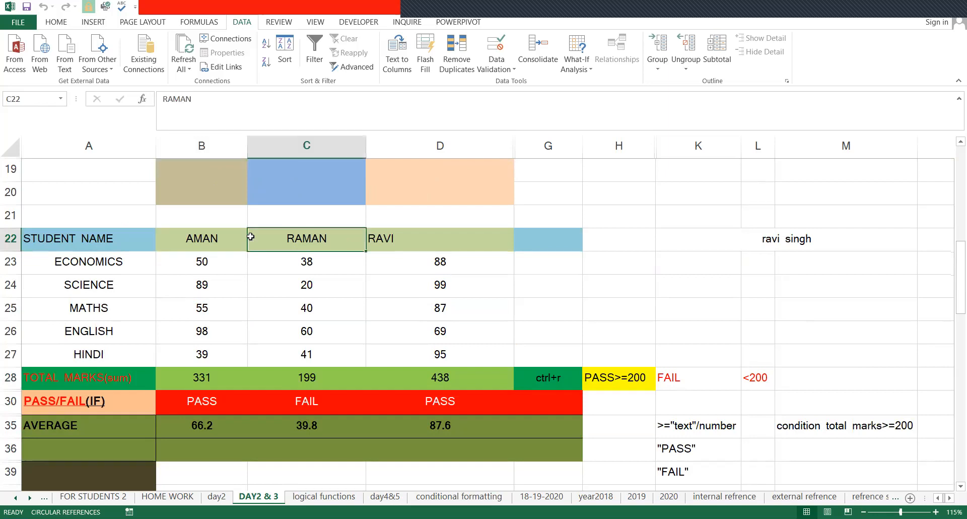
pyautogui.click(403, 252)
pyautogui.click(83, 267)
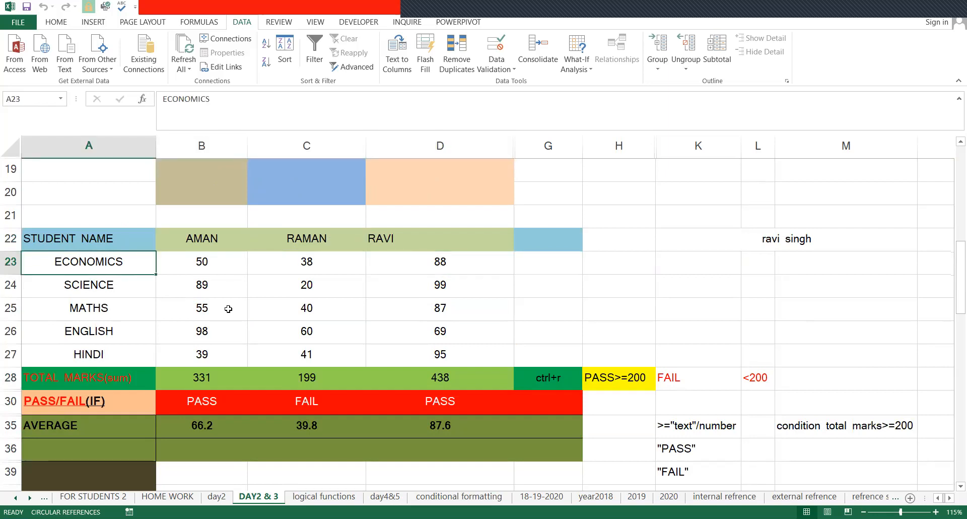
pyautogui.click(217, 378)
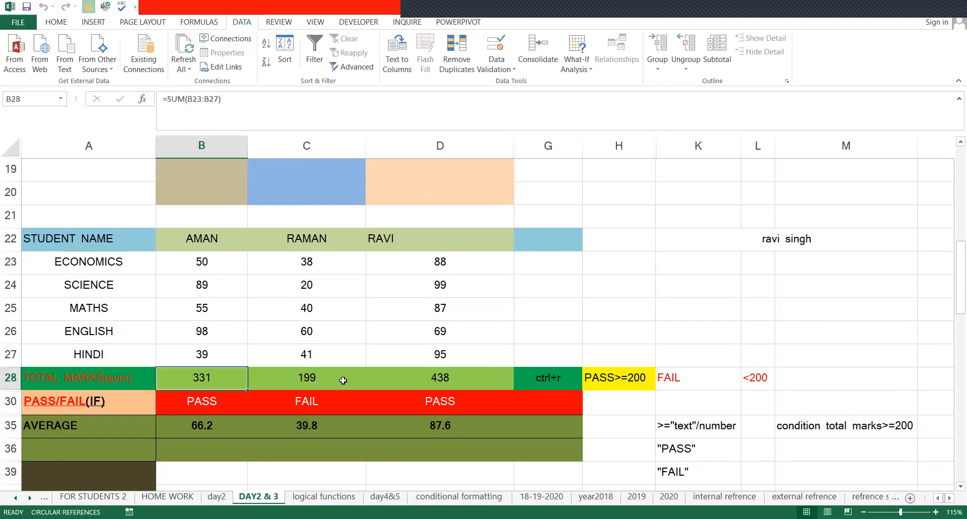
pyautogui.click(326, 373)
pyautogui.click(548, 377)
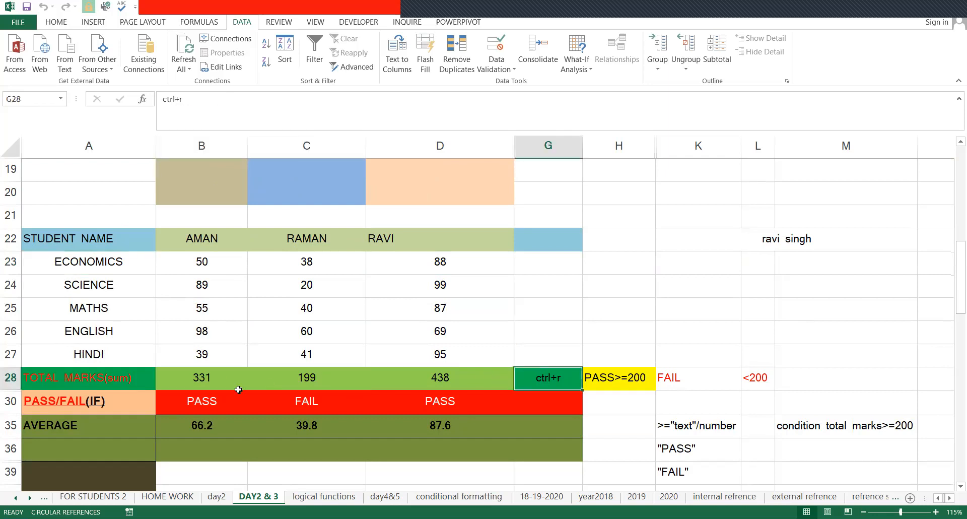
# Step: Inspect the IF formula in B30, and clear the PASS/FAIL results in B30:D30
pyautogui.click(224, 404)
pyautogui.doubleClick(224, 403)
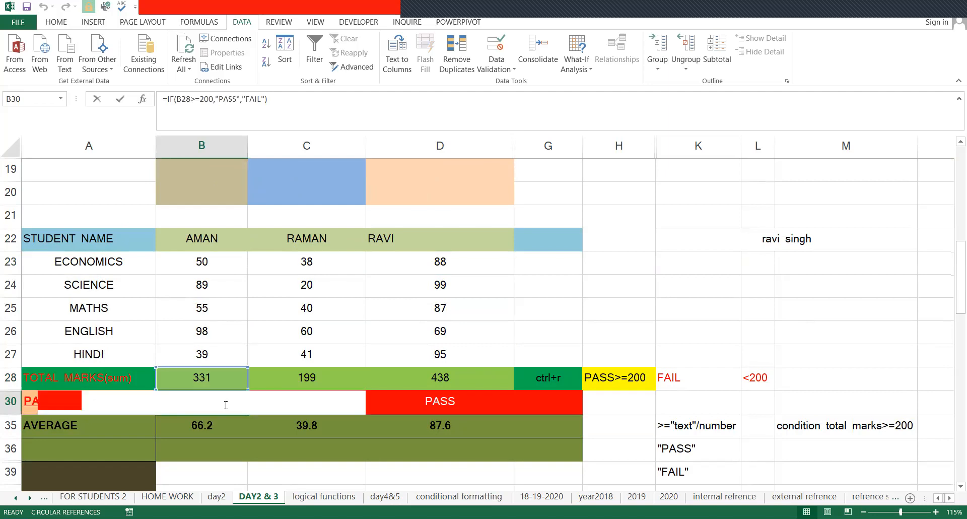
pyautogui.press('Escape')
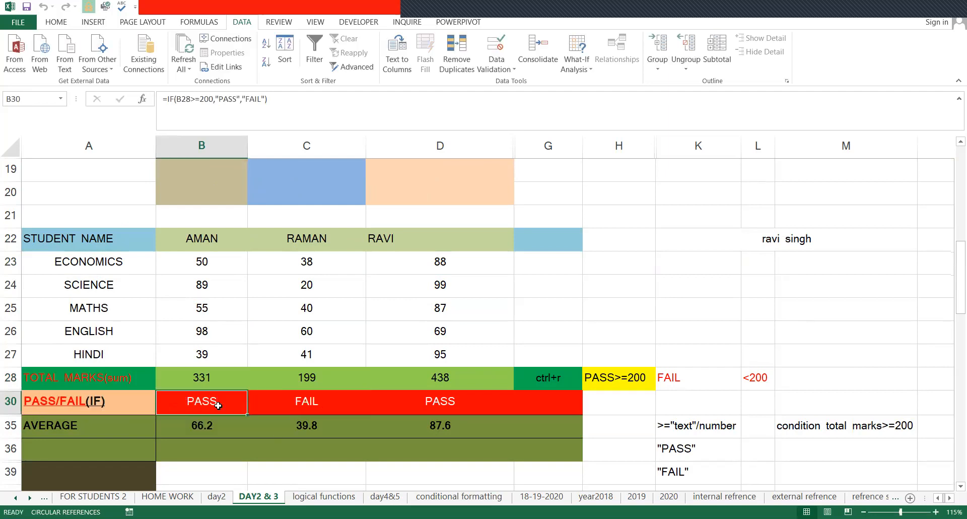
pyautogui.keyDown('shift'); pyautogui.click(452, 402); pyautogui.keyUp('shift')
pyautogui.press('Delete')
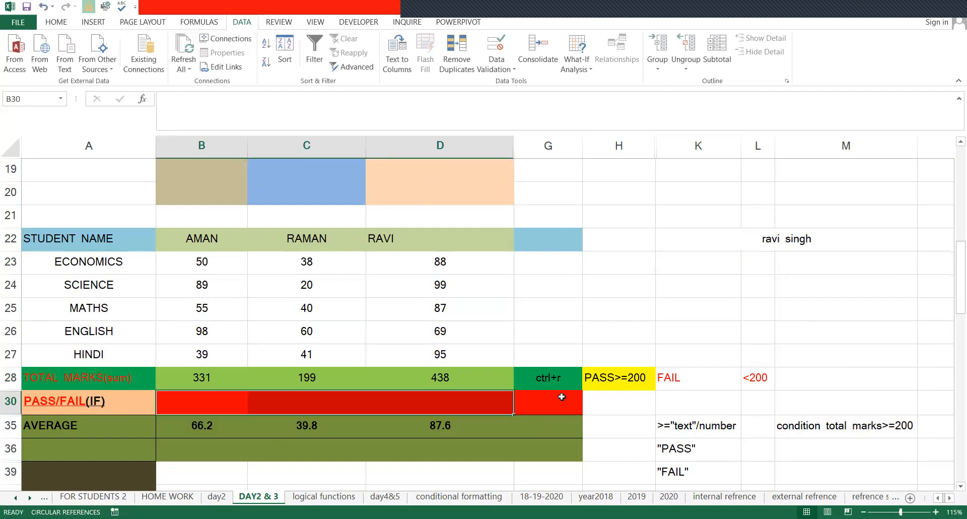
# Step: Check the PASS>=200 criterion against the total marks row, and enter =IF(B28>=200,"pass","fail") in B30
pyautogui.click(609, 386)
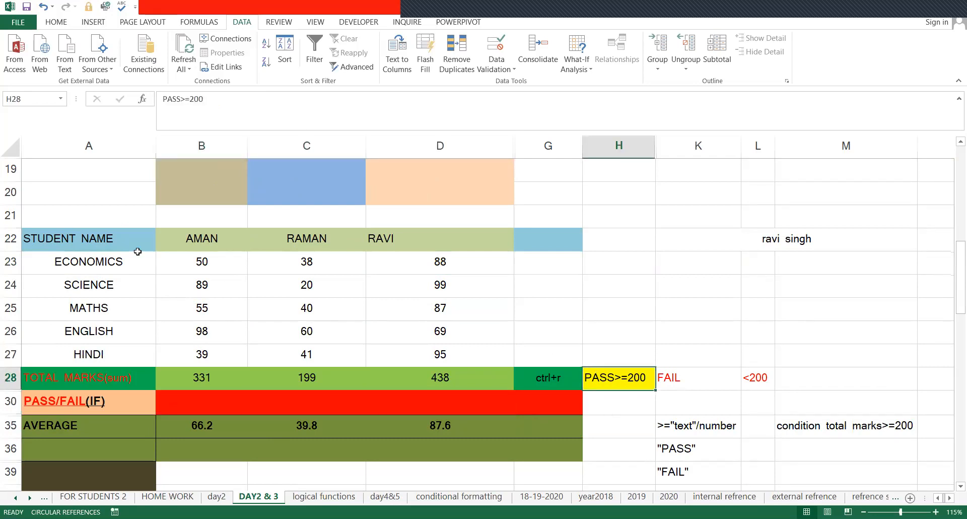
pyautogui.click(7, 376)
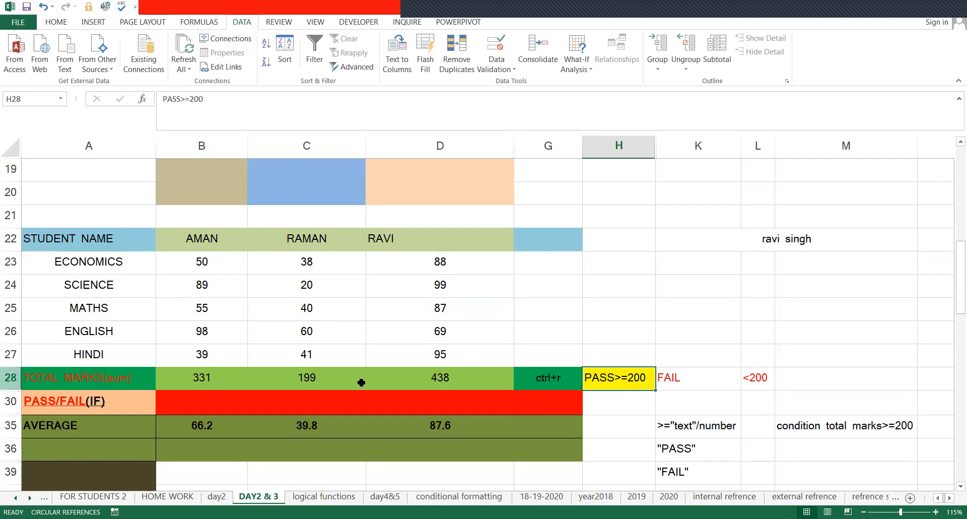
pyautogui.click(629, 381)
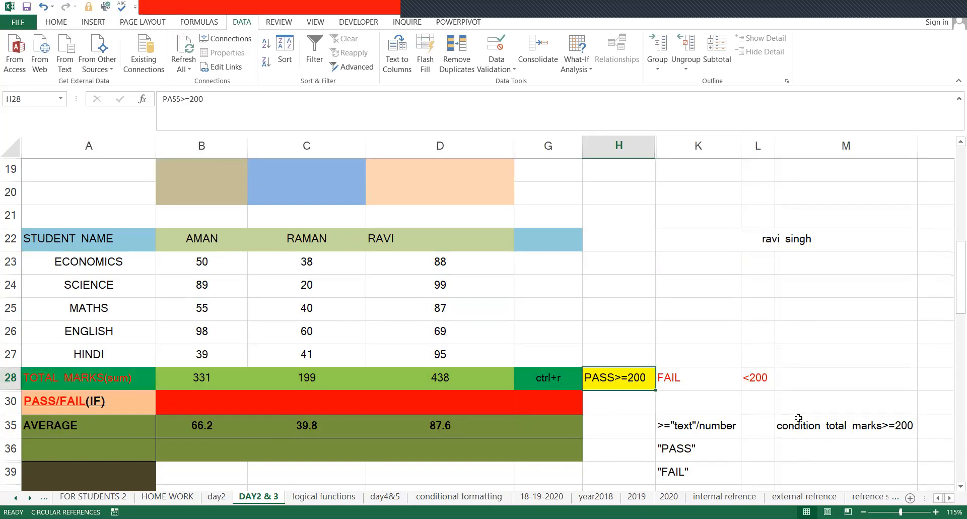
pyautogui.click(186, 404)
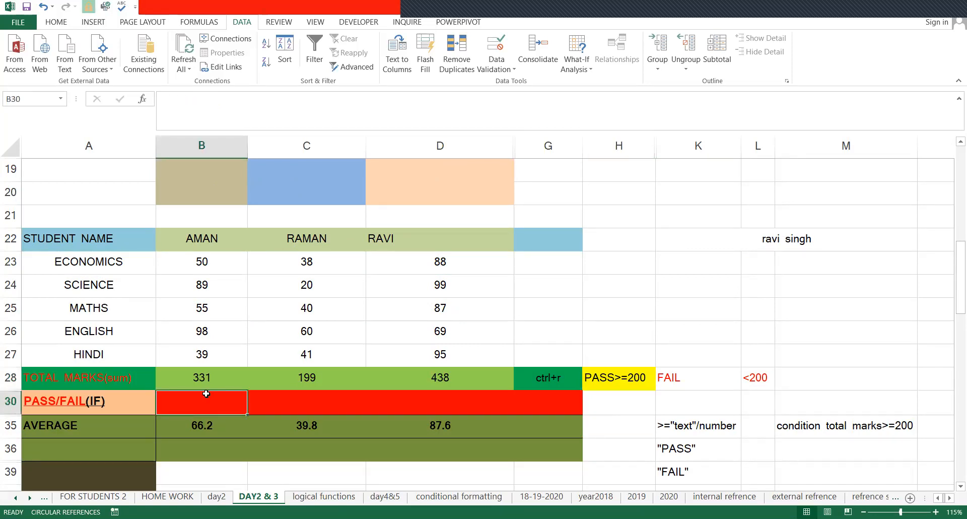
pyautogui.write('=')
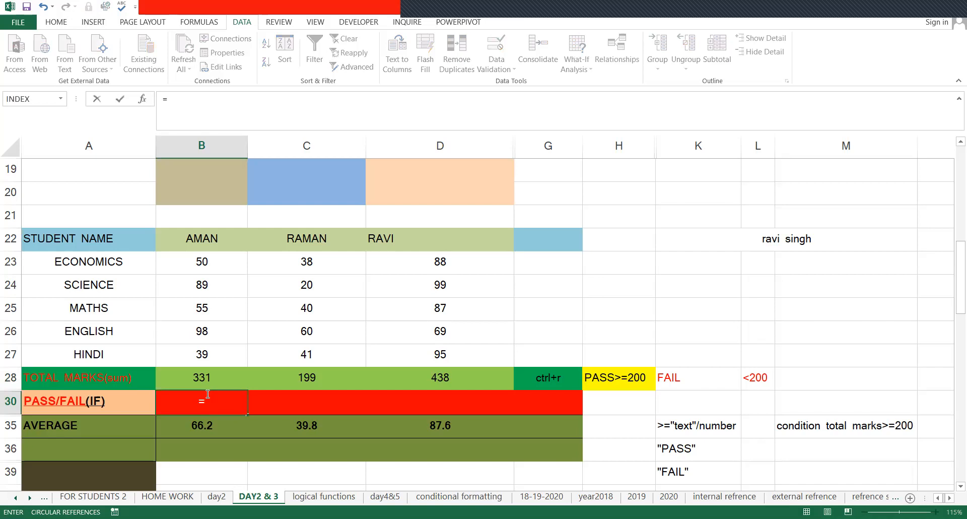
pyautogui.write('IF(')
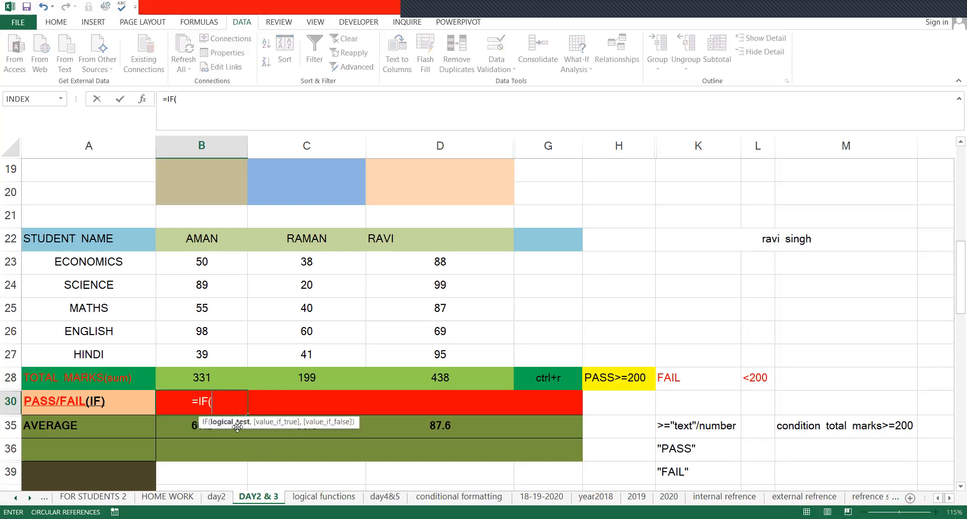
pyautogui.click(209, 377)
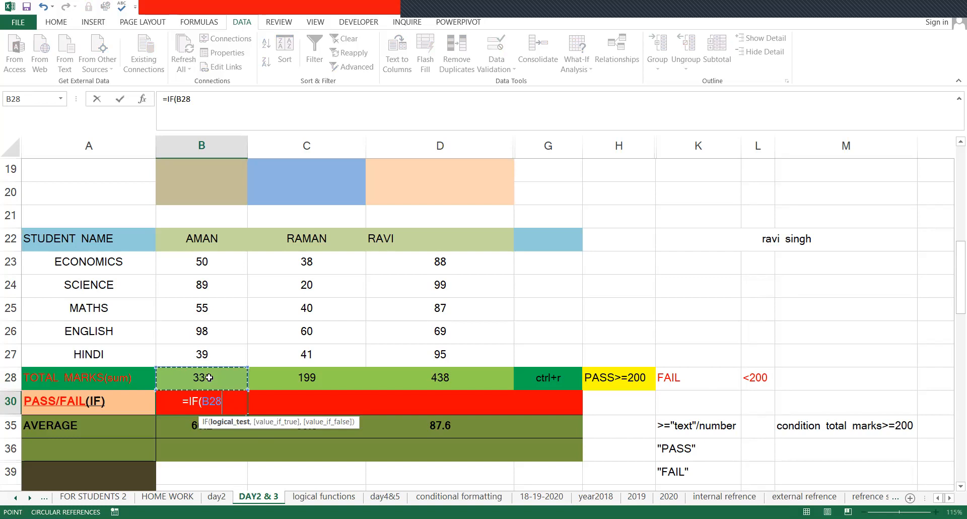
pyautogui.write('>=')
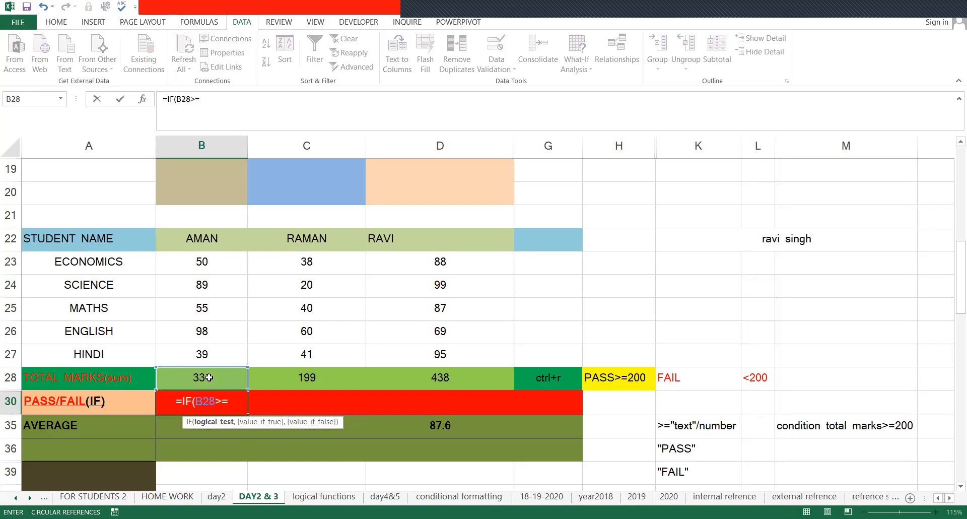
pyautogui.write('200,')
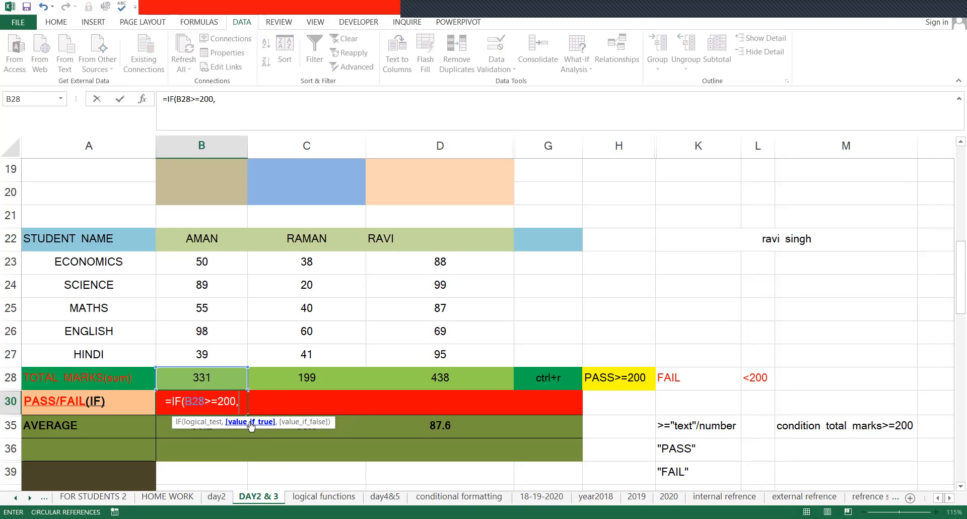
pyautogui.write('"pass",')
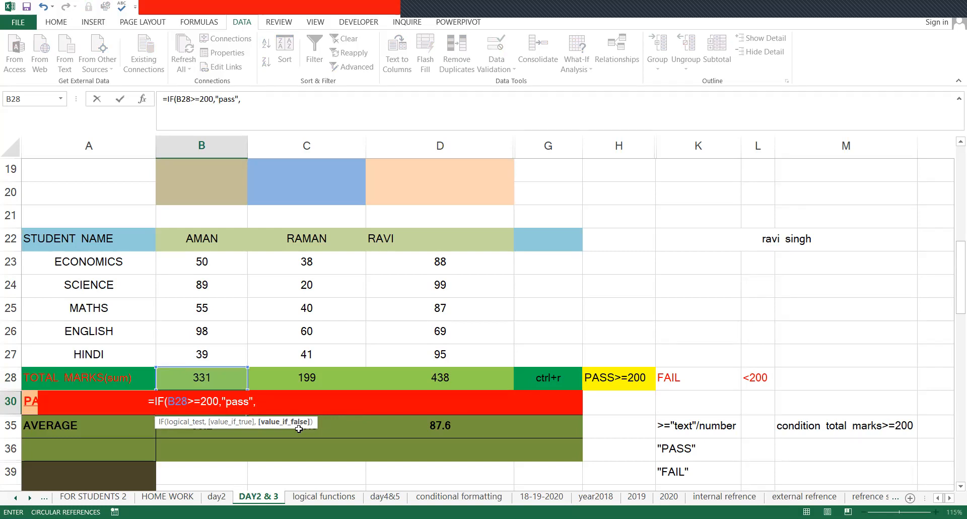
pyautogui.write('"fail")')
pyautogui.press('Return')
# Step: Fill the IF formula from B30 across to D30 and inspect the copy in C30
pyautogui.click(228, 395)
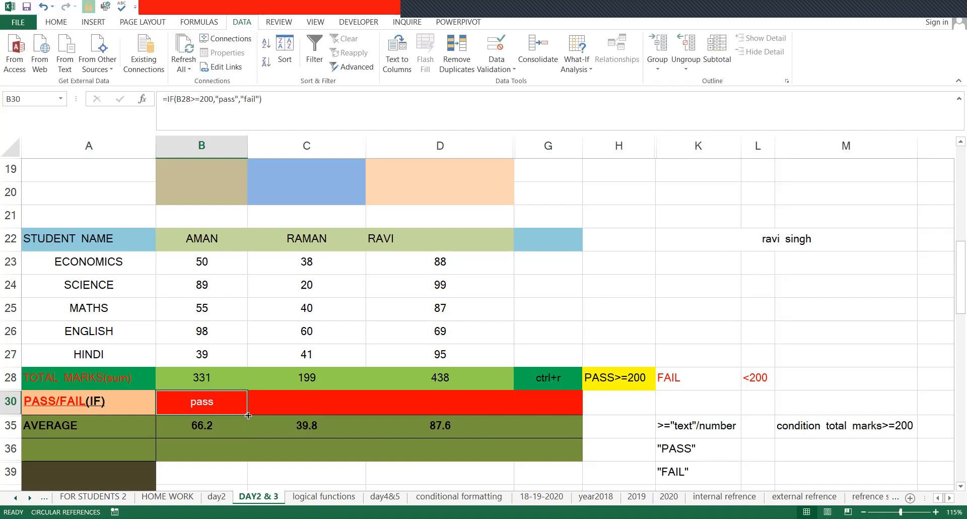
pyautogui.moveTo(248, 415); pyautogui.dragTo(443, 416)
pyautogui.click(297, 286)
pyautogui.click(265, 406)
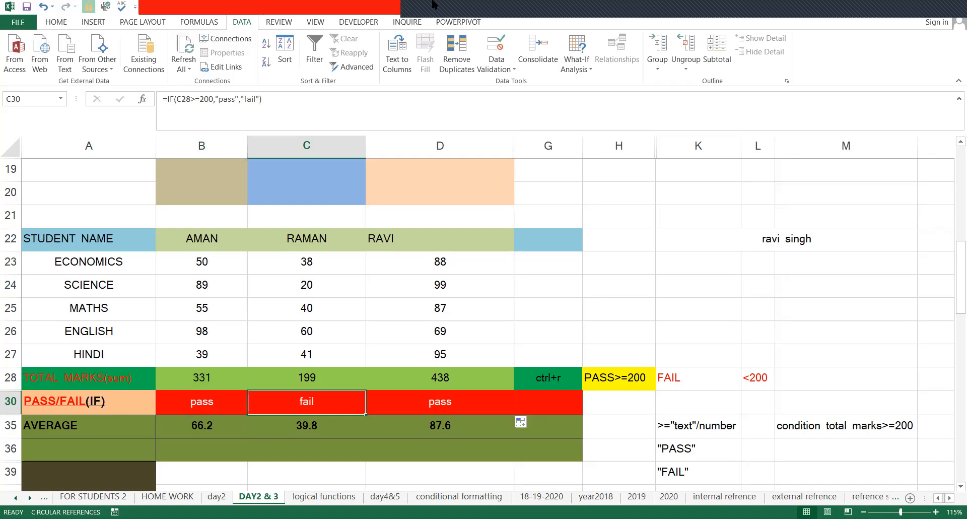
# Step: Undo the IF formula entry and its fill in the PASS/FAIL cells B30:D30
pyautogui.click(951, 3)
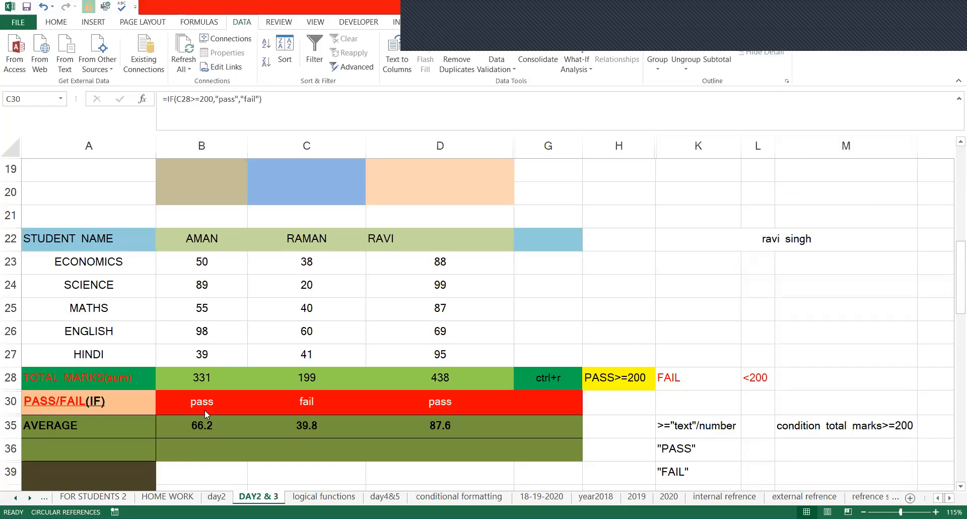
pyautogui.doubleClick(204, 410)
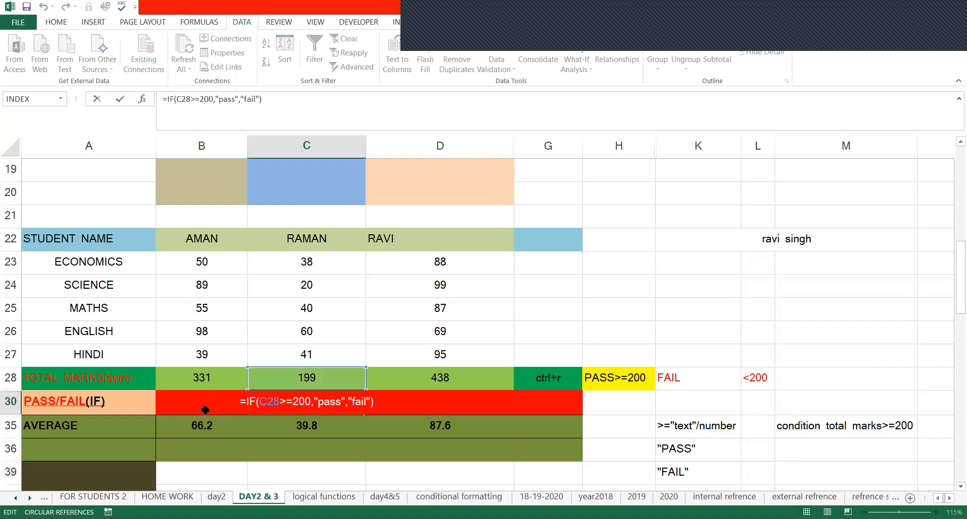
pyautogui.press('Escape')
pyautogui.hotkey('ctrl', 'z')
pyautogui.click(205, 410)
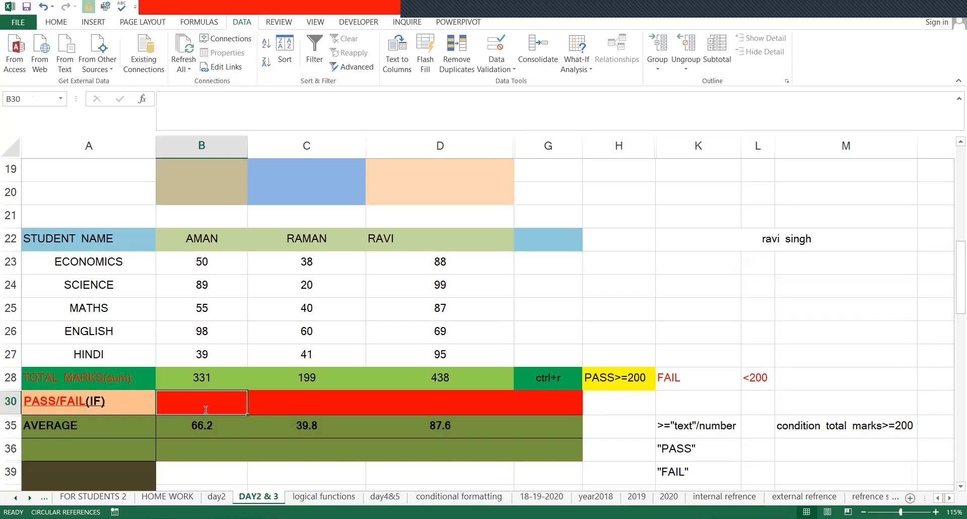
# Step: Begin an IF formula in B30 that references B28, written as =IF(B28,=>200
pyautogui.write('=IF(')
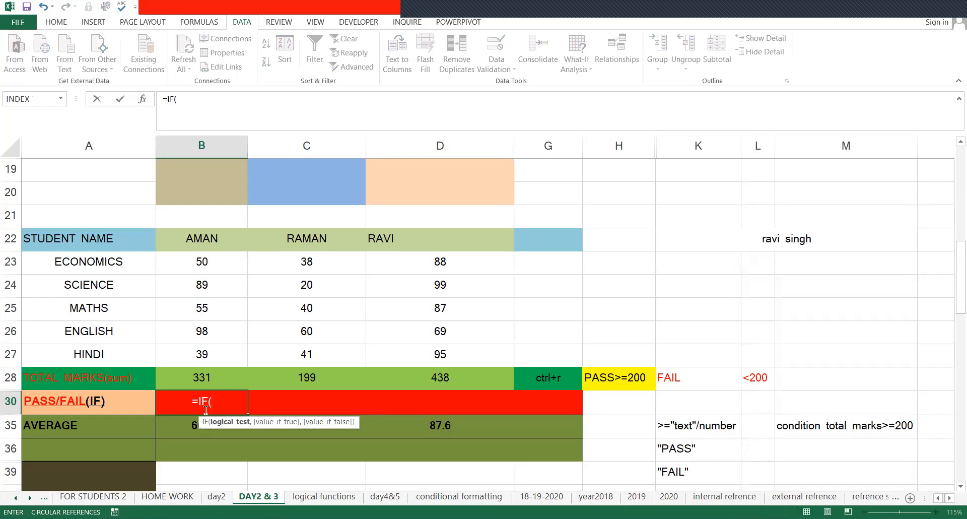
pyautogui.click(213, 377)
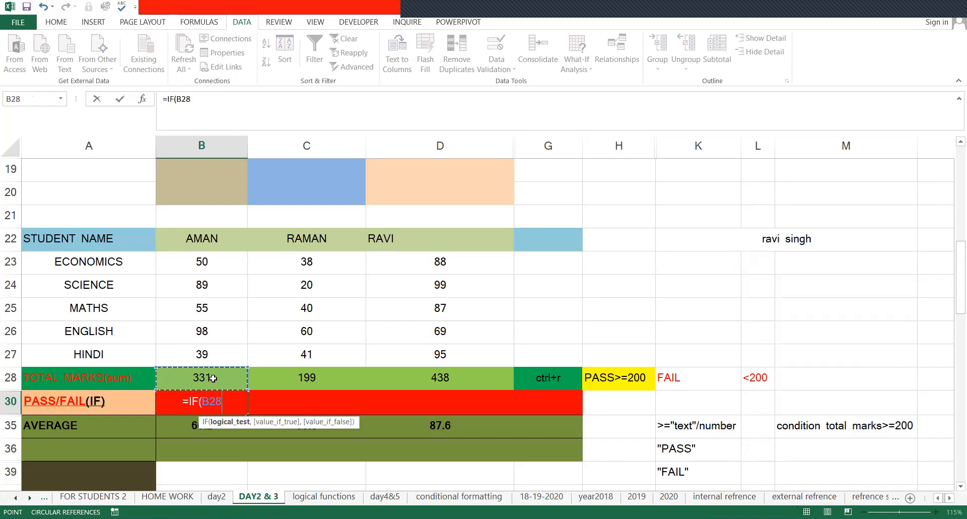
pyautogui.write(',')
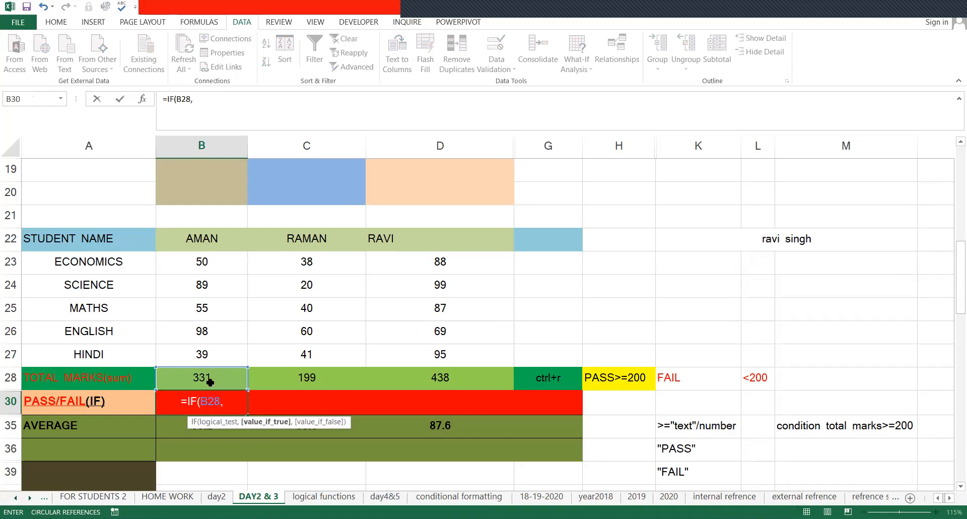
pyautogui.write('=>')
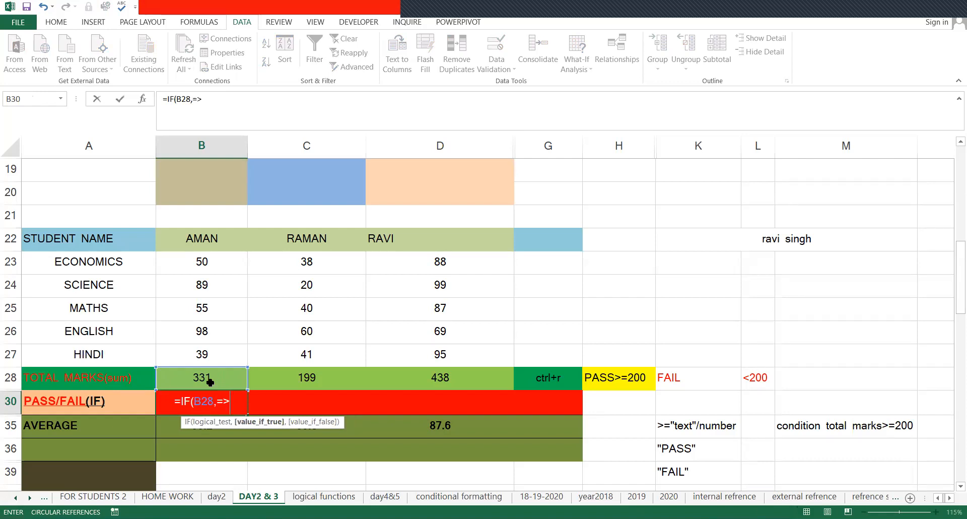
pyautogui.write('2')
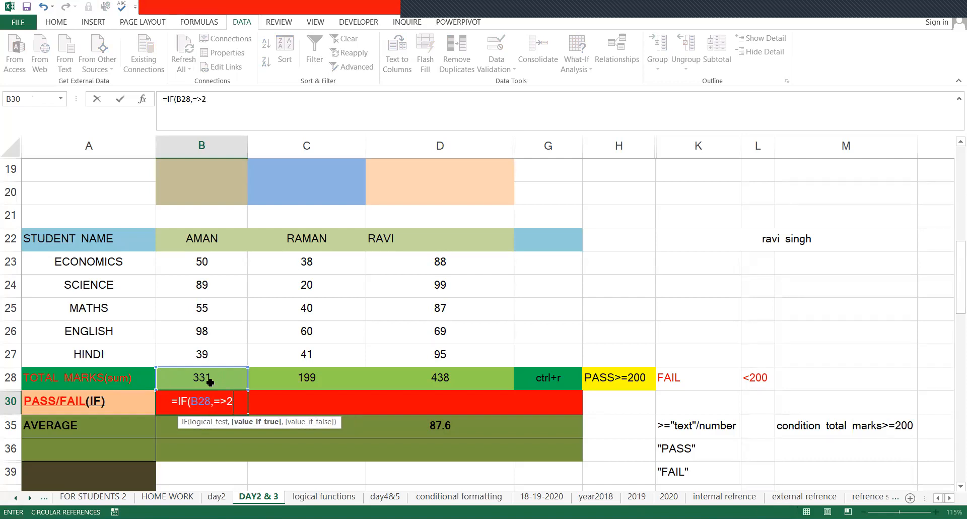
pyautogui.write('00')
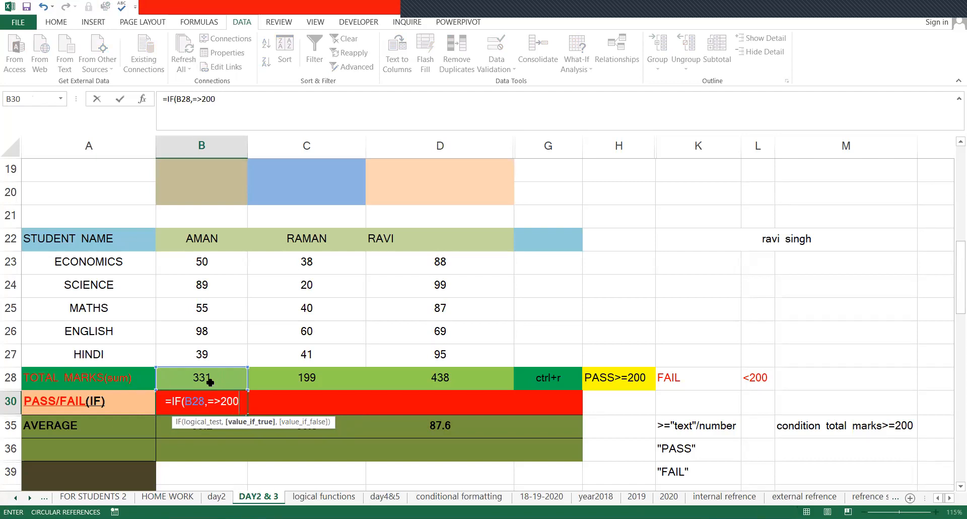
# Step: Replace the comparison in the unfinished B30 formula with >=200
pyautogui.press('BackSpace')
pyautogui.press('BackSpace')
pyautogui.press('BackSpace')
pyautogui.press('BackSpace')
pyautogui.press('BackSpace')
pyautogui.write('>=')
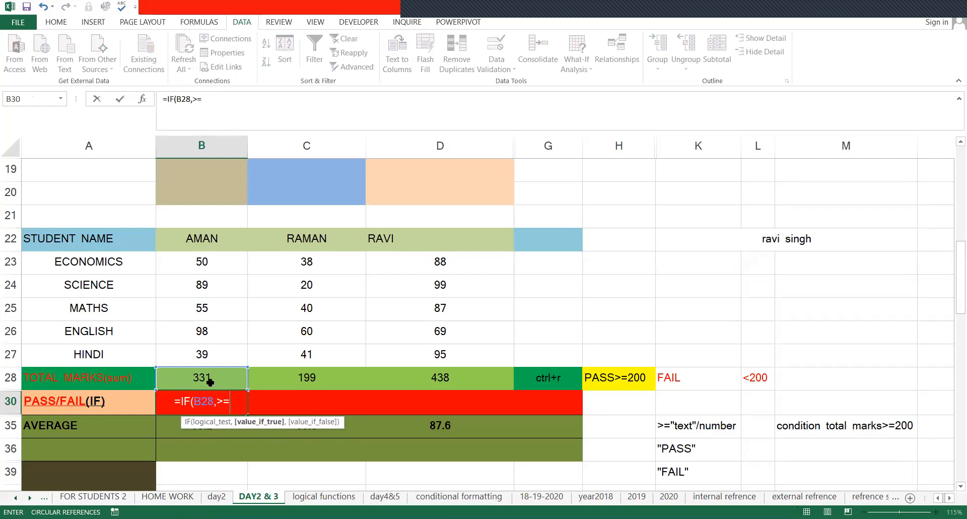
pyautogui.write('200')
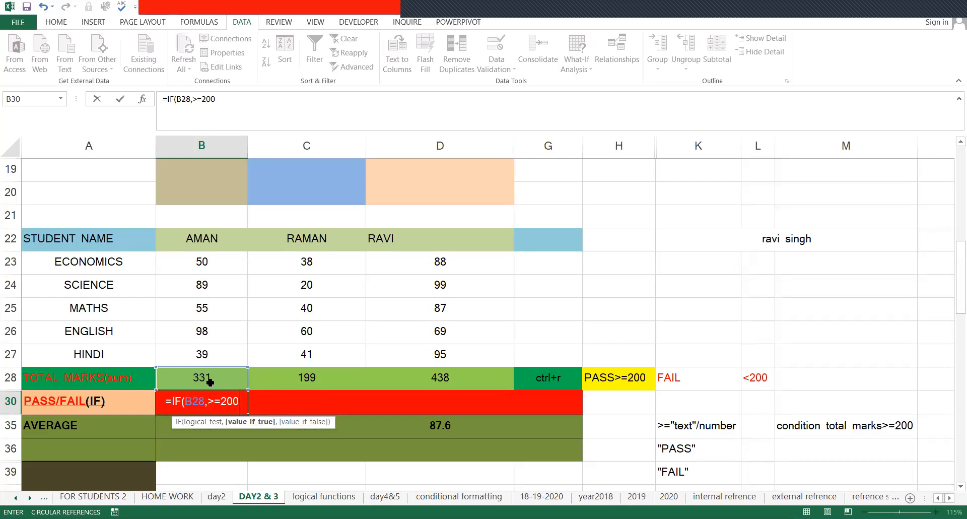
# Step: Complete the B30 formula with the results "pass" and "fail", and try to enter =IF(B28,>=200,"pass","fail")
pyautogui.write(',')
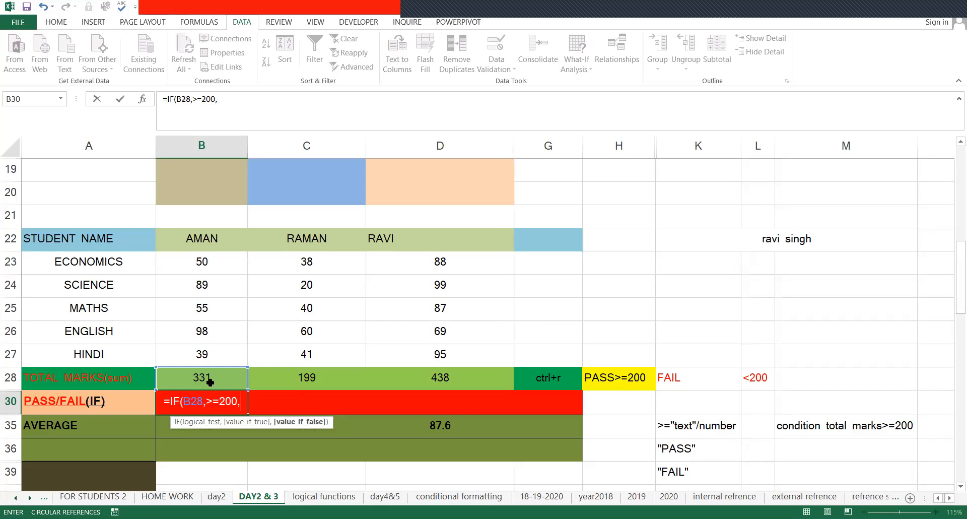
pyautogui.write('"p')
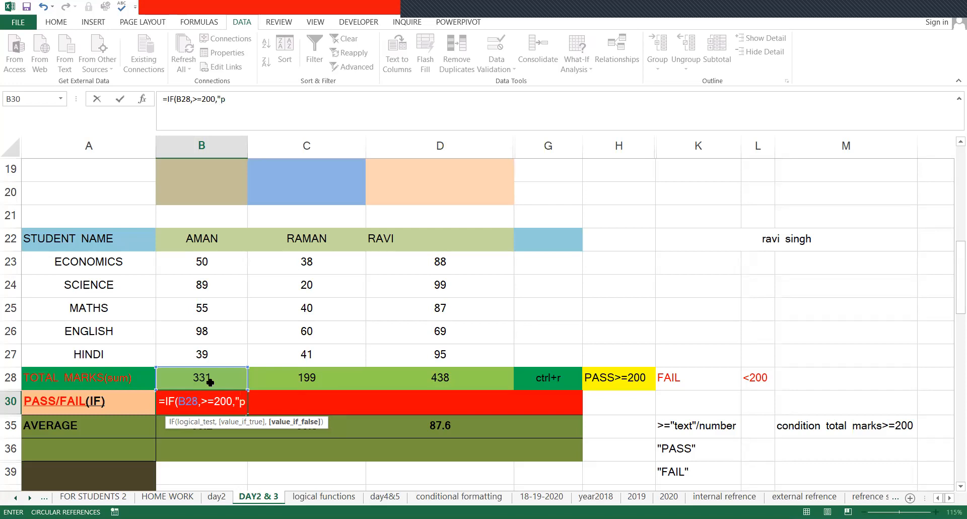
pyautogui.write('ass')
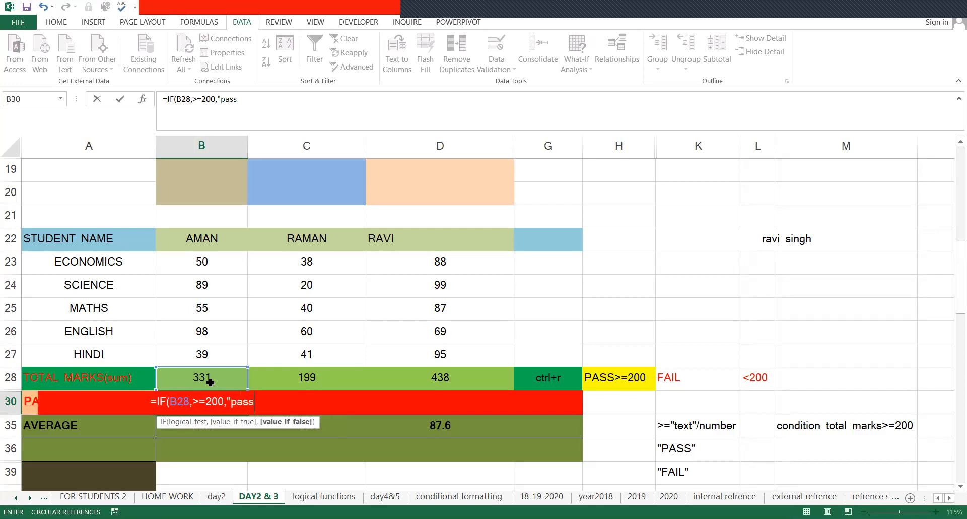
pyautogui.write('","')
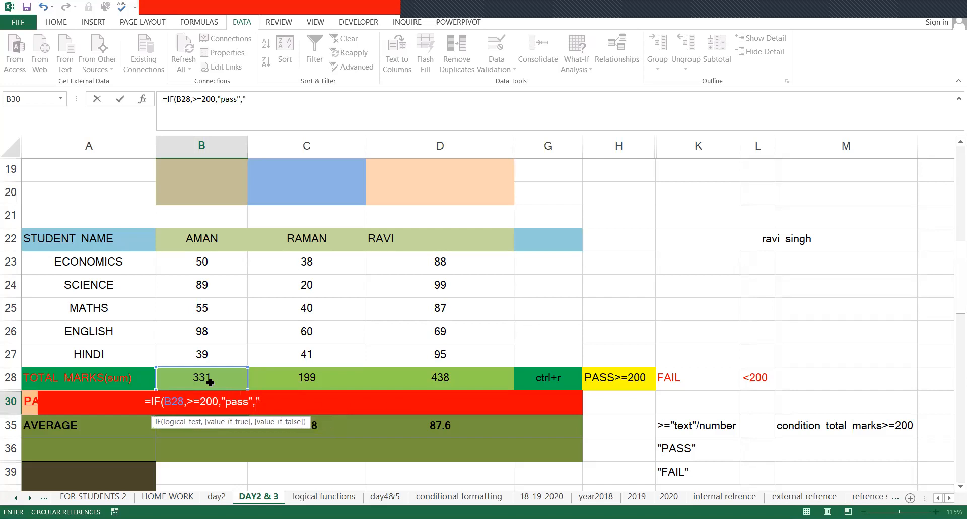
pyautogui.write('fa')
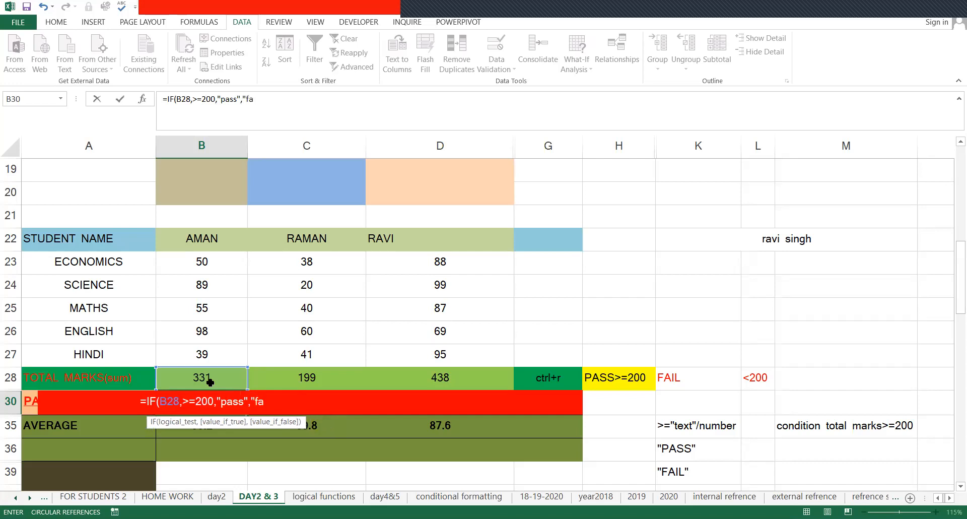
pyautogui.write('il")')
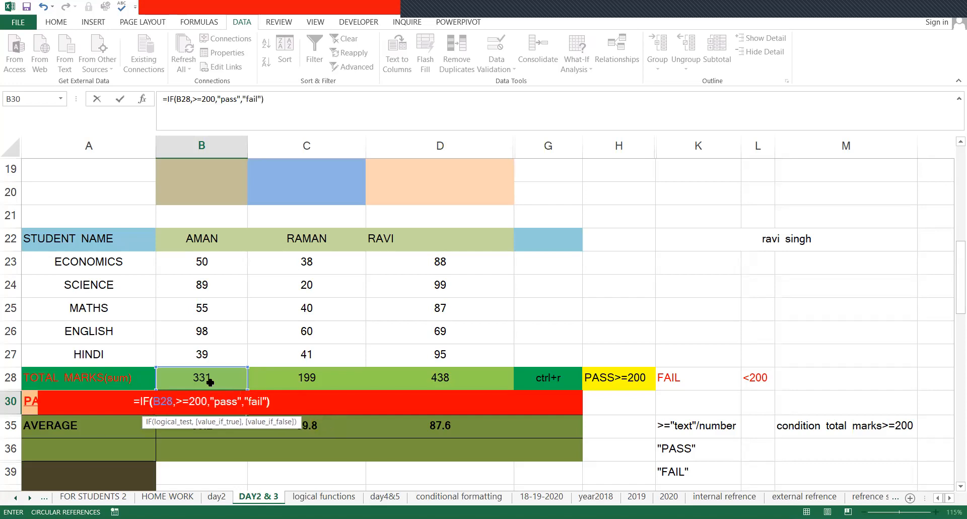
pyautogui.press('Return')
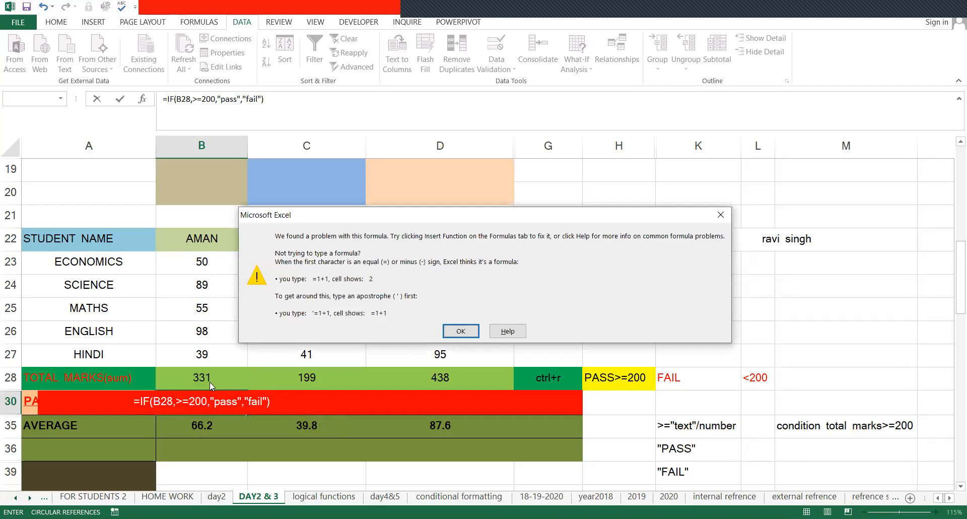
# Step: Remove the comma after B28 and enter the corrected formula =IF(B28>=200,"pass","fail") in B30
pyautogui.press('Return')
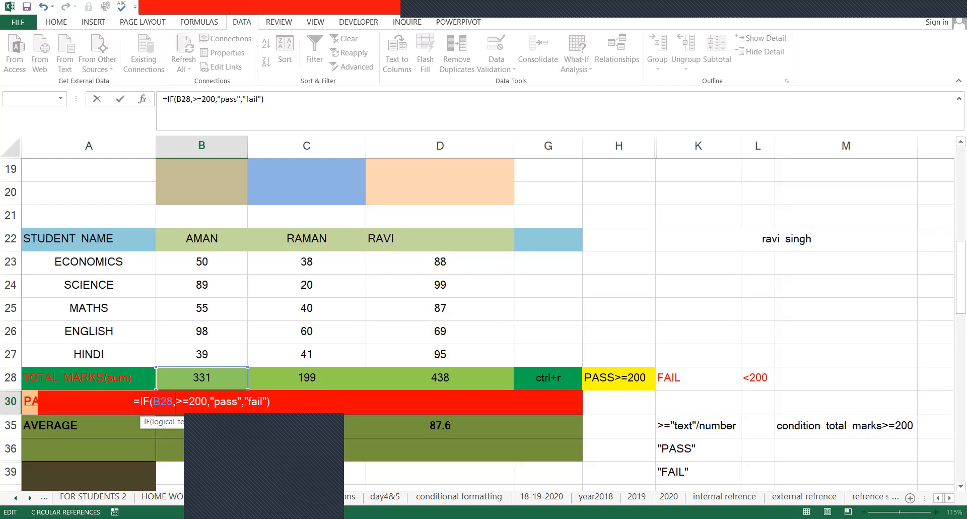
pyautogui.press('BackSpace')
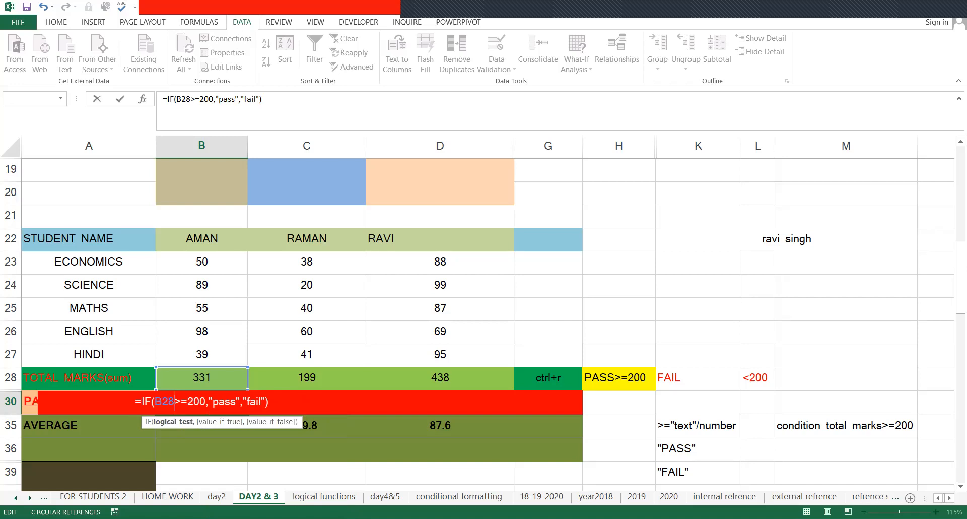
pyautogui.press('Return')
pyautogui.press('Up')
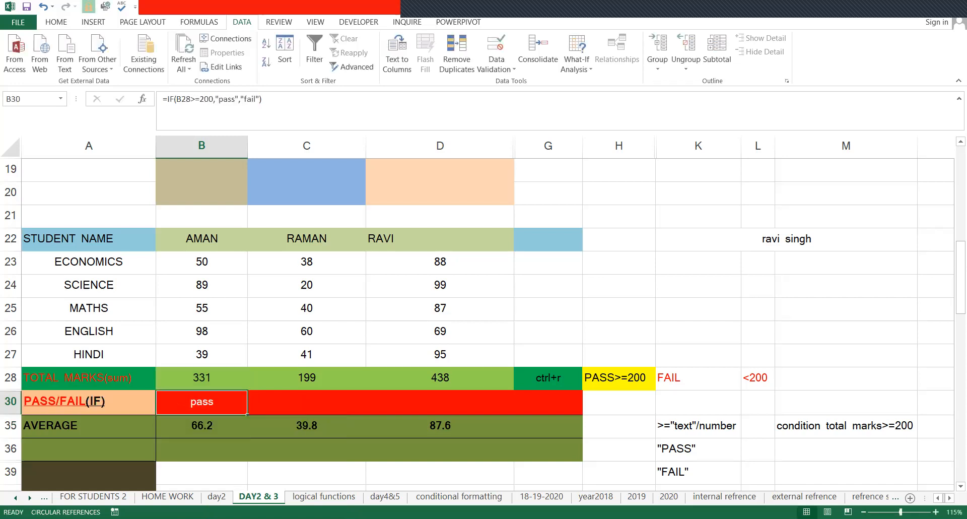
# Step: Fill the IF formula from B30 across the PASS/FAIL row through G30
pyautogui.hotkey('shift', 'Right')
pyautogui.hotkey('shift', 'Right')
pyautogui.hotkey('shift', 'Right')
pyautogui.hotkey('shift', 'Right')
pyautogui.hotkey('shift', 'Left')
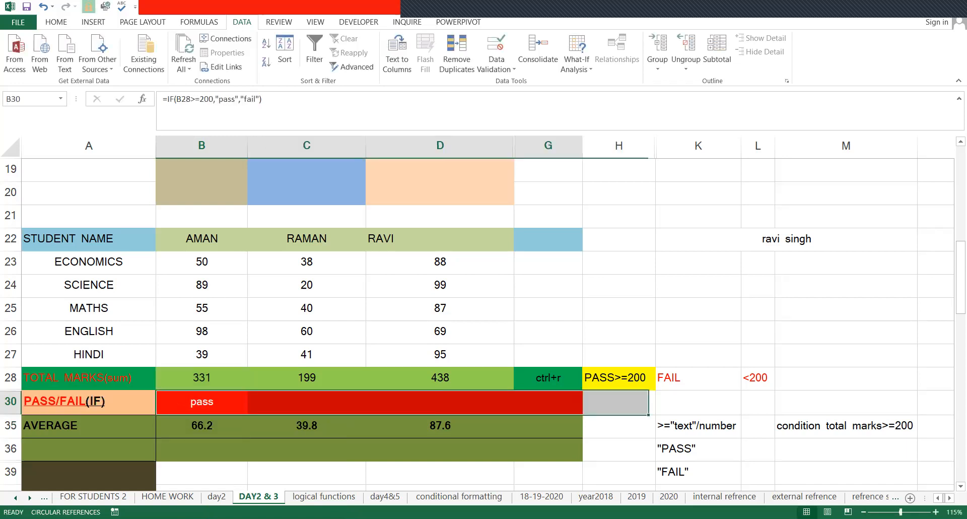
pyautogui.hotkey('ctrl', 'r')
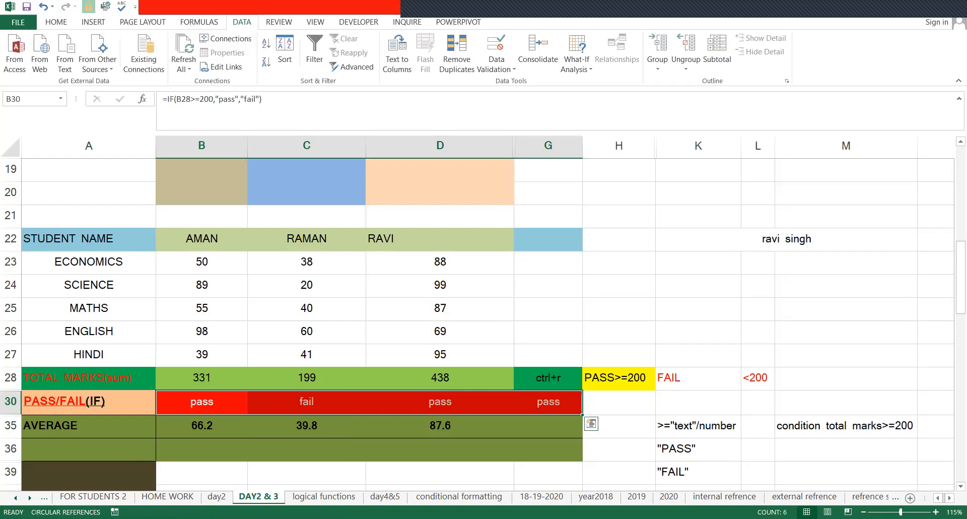
# Step: Review the pass/fail results against the subject marks in the first two student columns
pyautogui.press('Down')
pyautogui.press('Up')
pyautogui.press('Up')
pyautogui.press('Up')
pyautogui.press('Up')
pyautogui.press('Up')
pyautogui.press('Up')
pyautogui.press('Right')
pyautogui.press('Down')
pyautogui.press('Down')
pyautogui.press('Down')
pyautogui.press('Down')
pyautogui.press('Down')
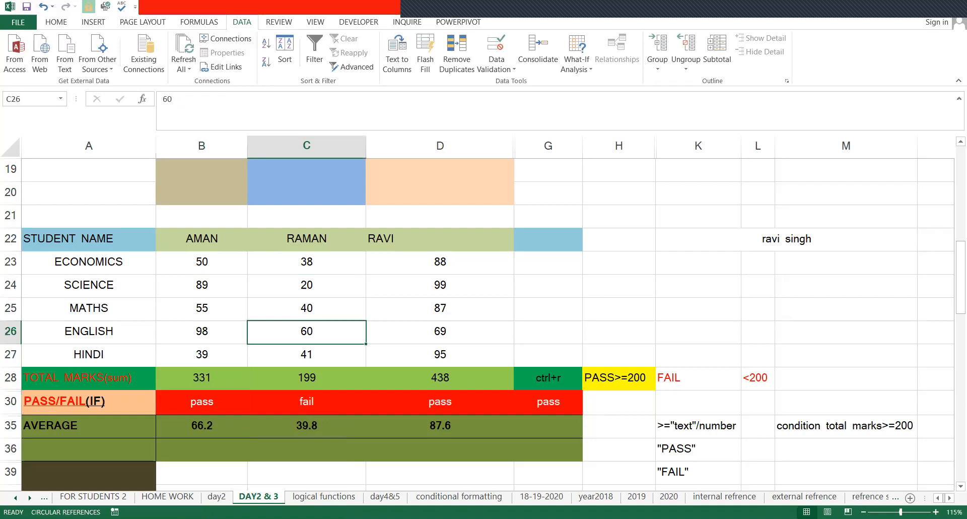
# Step: Enter the note "if=1condition" in cell H26 beside the marks table
pyautogui.press('Right')
pyautogui.press('Up')
pyautogui.press('Up')
pyautogui.press('Up')
pyautogui.press('Right')
pyautogui.press('Right')
pyautogui.write('if=')
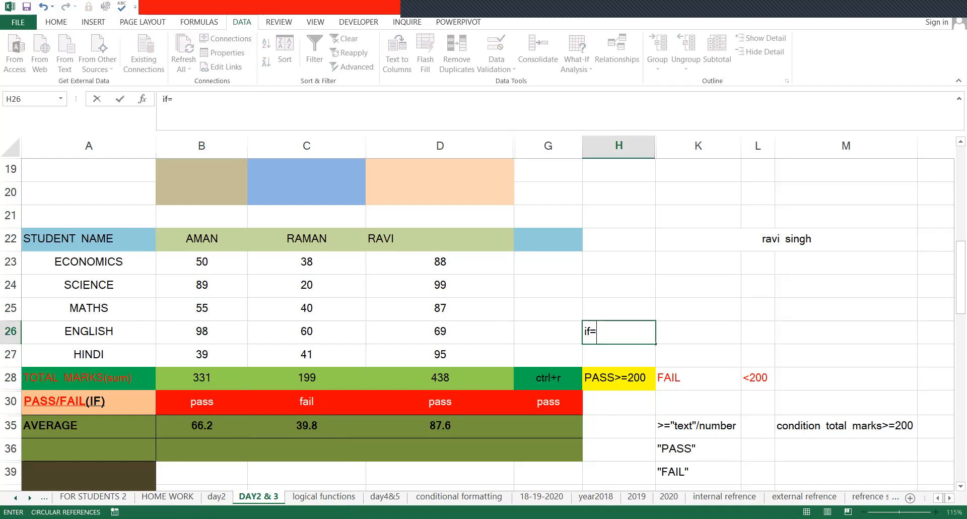
pyautogui.write('1 w')
pyautogui.press('BackSpace')
pyautogui.press('BackSpace')
pyautogui.write('condition')
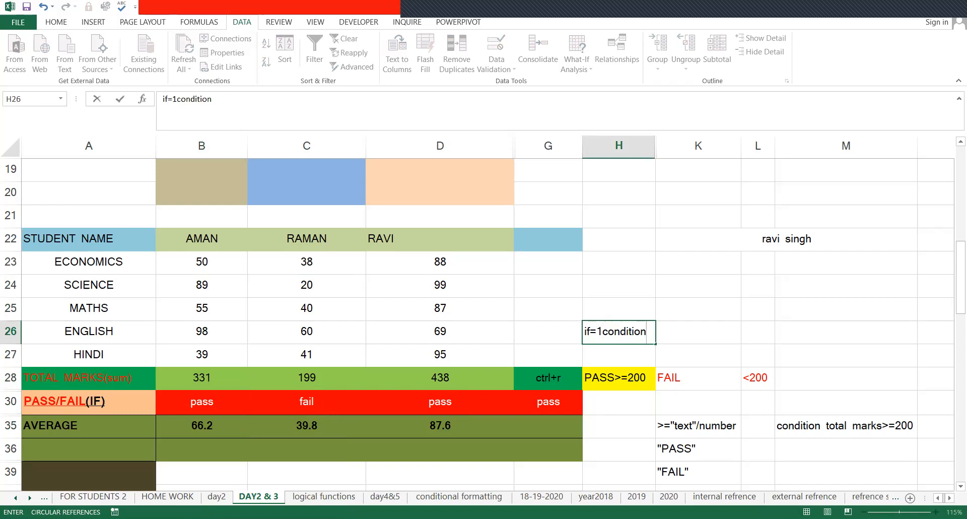
pyautogui.press('Return')
pyautogui.click(619, 331)
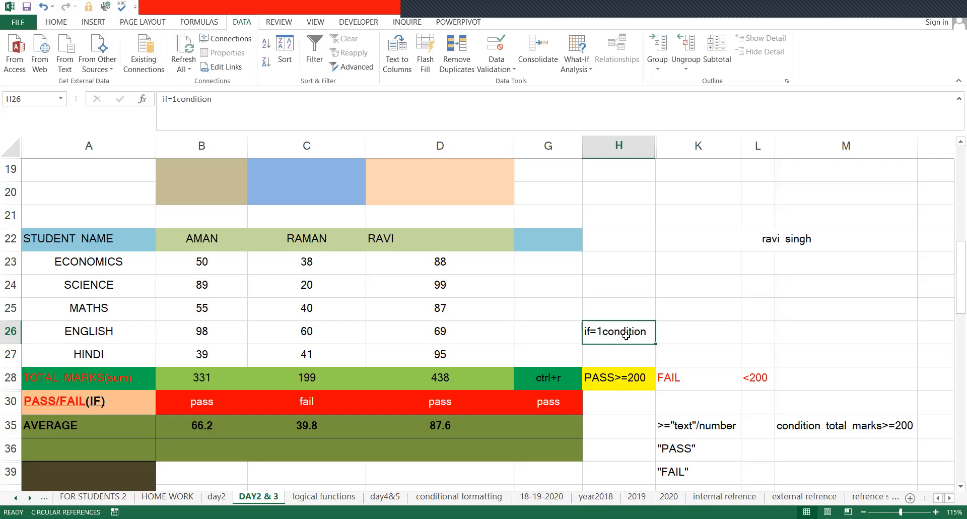
# Step: Add the note "and" in H27 with "multiple condition" beside it in K27
pyautogui.click(639, 355)
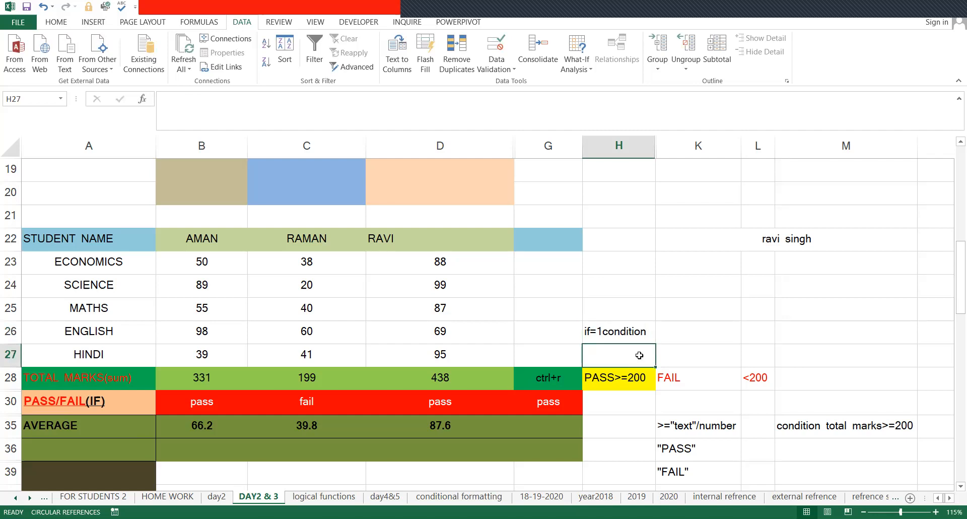
pyautogui.write('and')
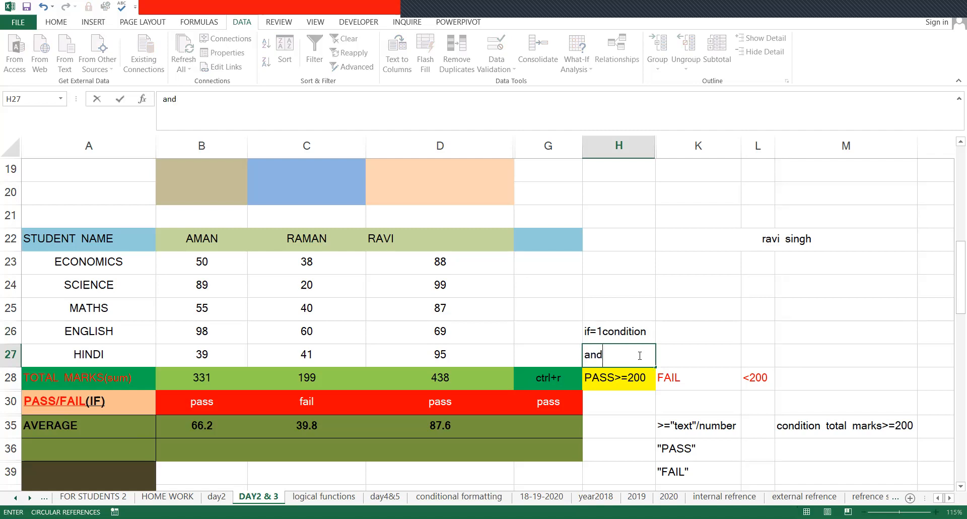
pyautogui.press('Tab')
pyautogui.write('m')
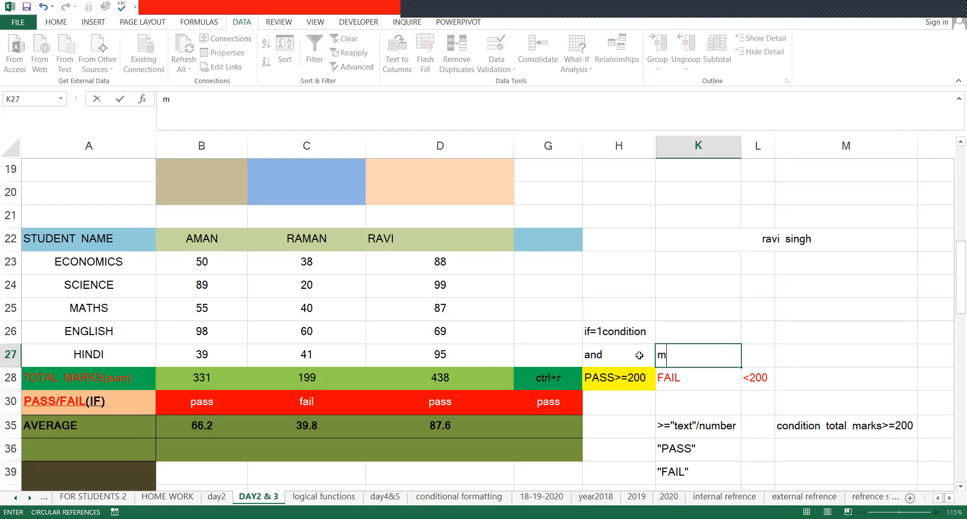
pyautogui.write('ultiple condition')
pyautogui.press('Return')
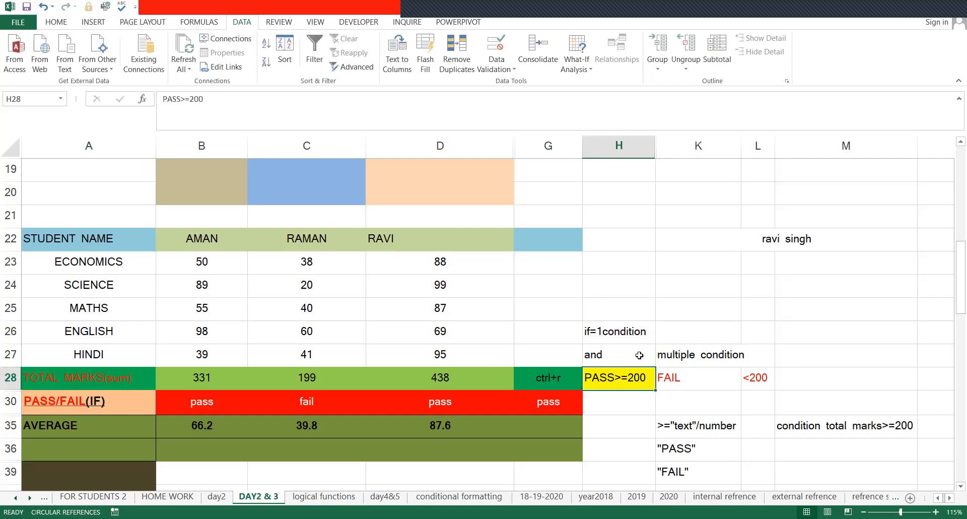
# Step: Go past the marks table and the shortcut notes to the blank area around cell AE57
pyautogui.press('Up')
pyautogui.press('Right')
pyautogui.press('Right')
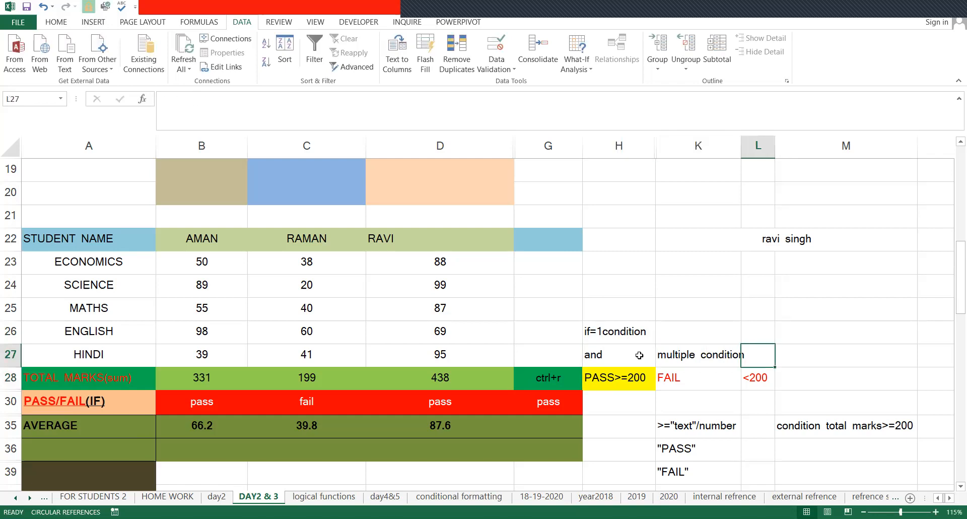
pyautogui.press('Left')
pyautogui.press('Right')
pyautogui.press('Right')
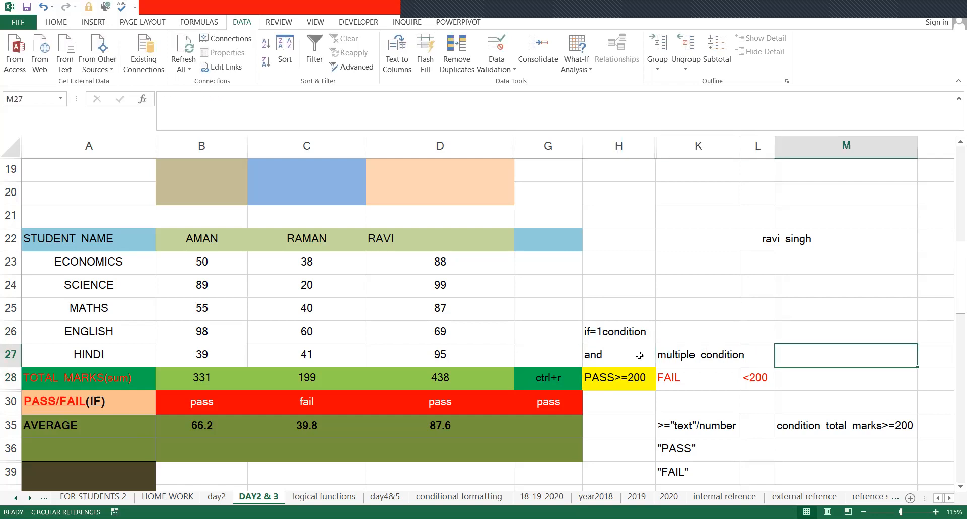
pyautogui.press('Up')
pyautogui.press('Up')
pyautogui.press('Up')
pyautogui.press('Up')
pyautogui.press('Up')
pyautogui.press('Right')
pyautogui.press('Right')
pyautogui.press('Right')
pyautogui.press('Right')
pyautogui.press('Right')
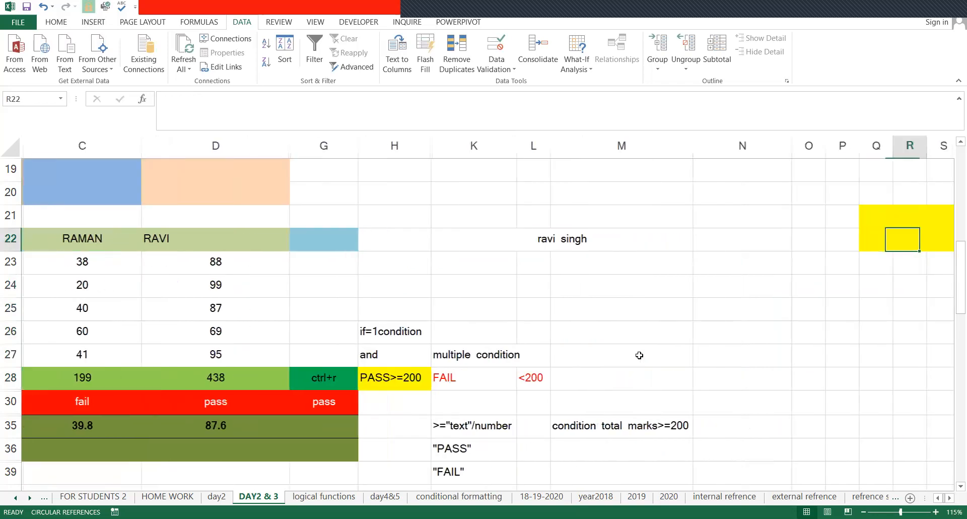
pyautogui.press('Right')
pyautogui.press('Right')
pyautogui.press('Right')
pyautogui.press('Right')
pyautogui.press('Right')
pyautogui.press('Right')
pyautogui.press('Right')
pyautogui.press('Right')
pyautogui.press('Right')
pyautogui.press('Right')
pyautogui.press('Right')
pyautogui.press('Right')
pyautogui.press('Right')
pyautogui.press('Right')
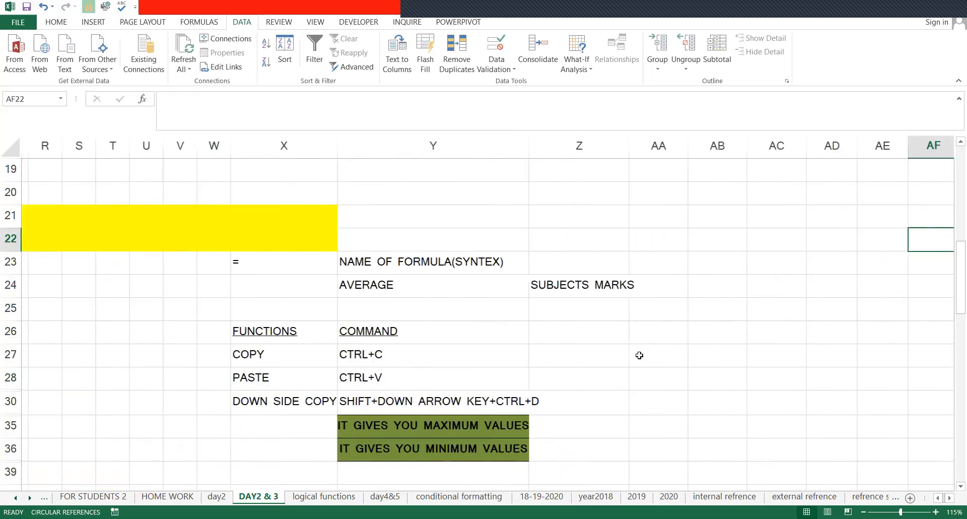
pyautogui.press('Left')
pyautogui.press('Down')
pyautogui.press('Down')
pyautogui.press('Down')
pyautogui.press('Down')
pyautogui.press('Down')
pyautogui.press('Down')
pyautogui.press('Down')
pyautogui.press('Down')
pyautogui.press('Down')
pyautogui.press('Down')
pyautogui.press('Down')
pyautogui.press('Down')
pyautogui.press('Down')
pyautogui.press('Down')
pyautogui.press('Down')
pyautogui.press('Down')
pyautogui.press('Down')
pyautogui.press('Down')
pyautogui.press('Down')
pyautogui.press('Down')
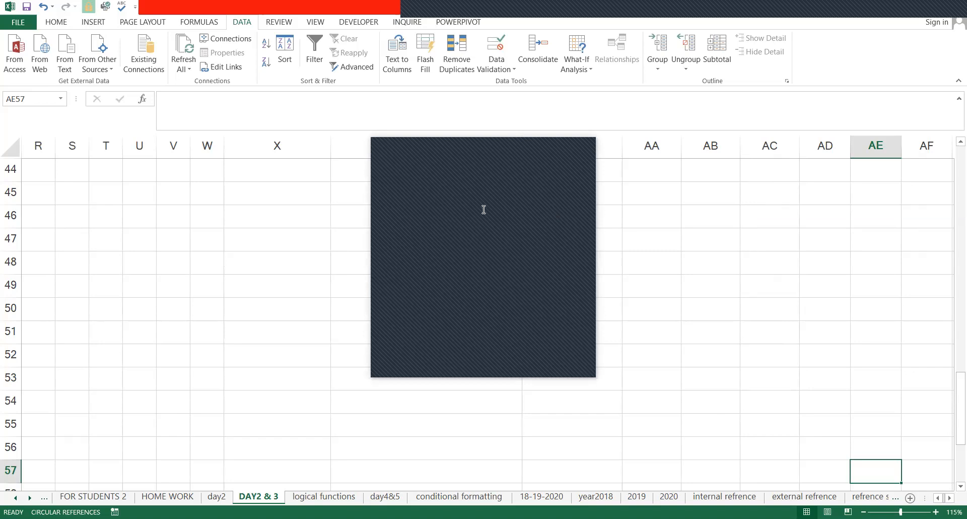
pyautogui.click(586, 155)
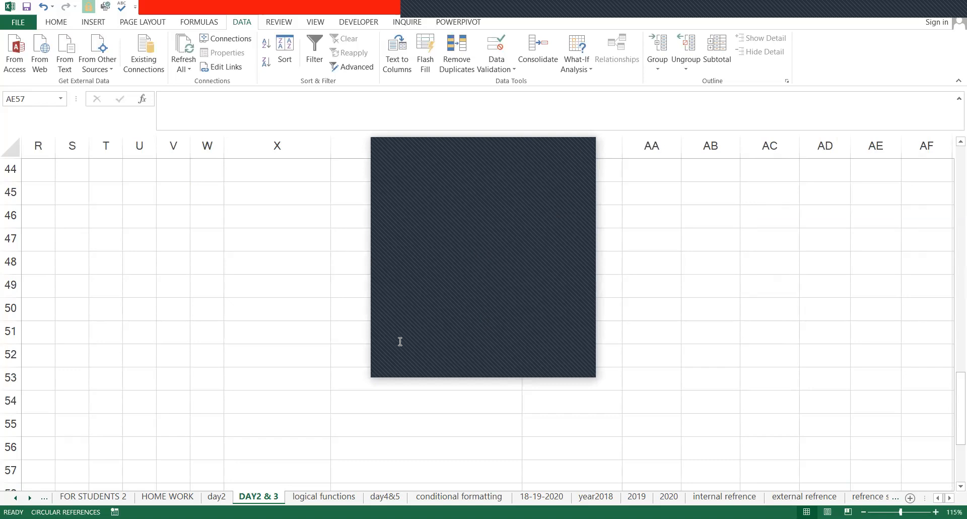
pyautogui.click(587, 150)
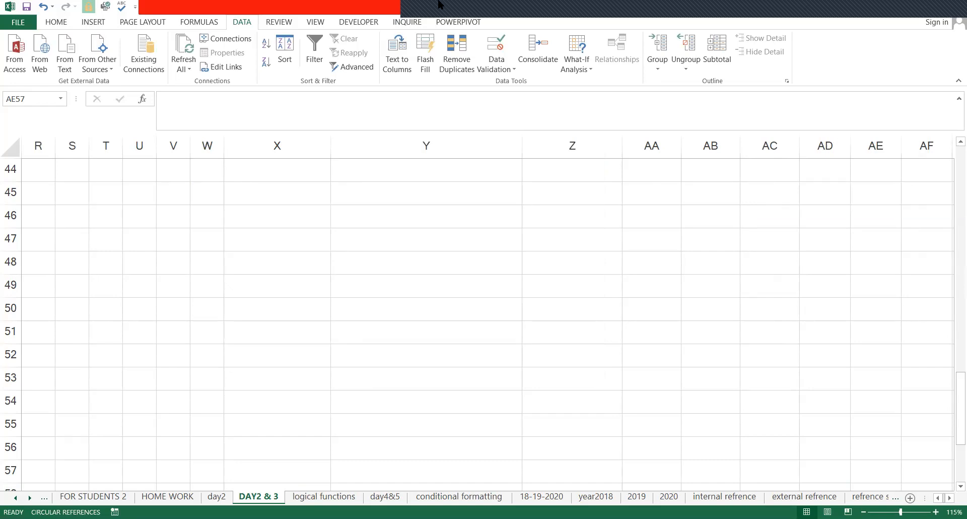
pyautogui.moveTo(440, 4)
pyautogui.click(900, 47)
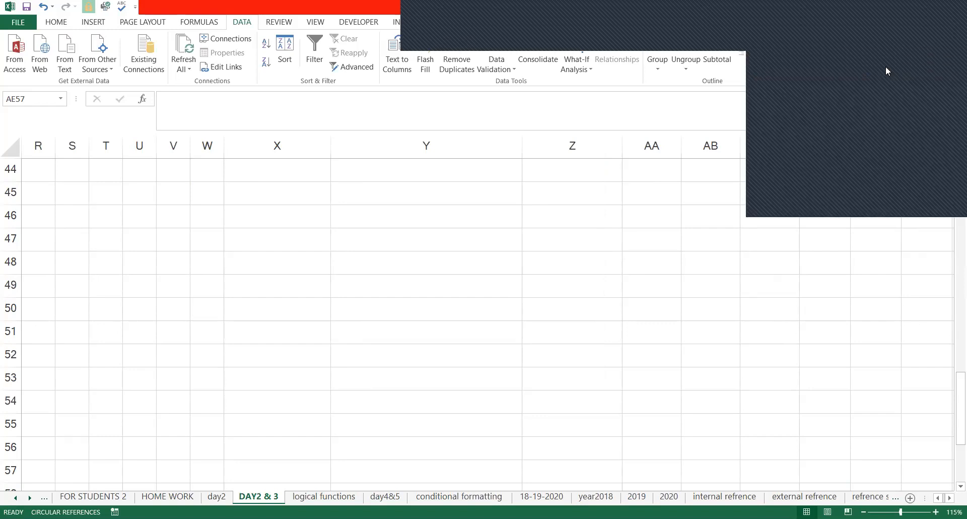
pyautogui.click(886, 66)
# Step: Enter the label "pass" in cell X47 of the blank area
pyautogui.press('Left')
pyautogui.press('Left')
pyautogui.press('Left')
pyautogui.press('Left')
pyautogui.press('Up')
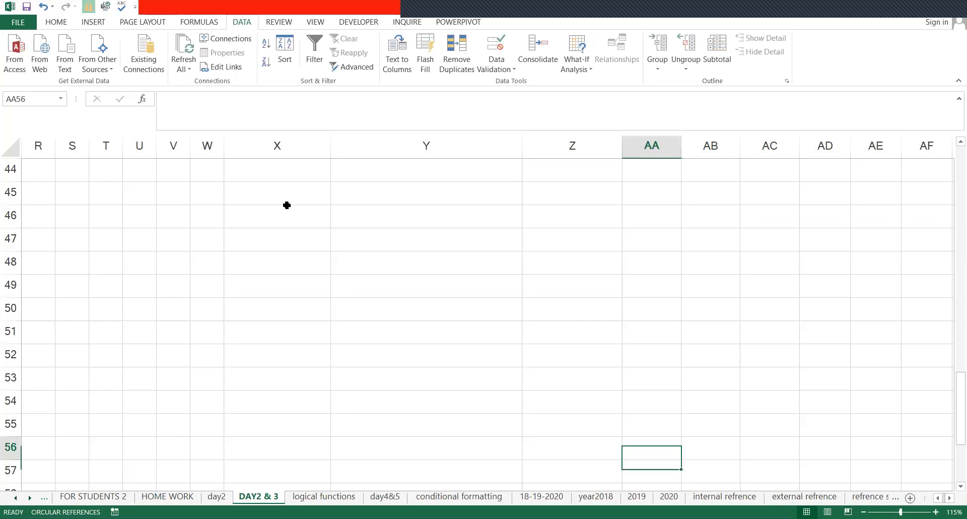
pyautogui.press('Up')
pyautogui.press('Up')
pyautogui.press('Up')
pyautogui.press('Up')
pyautogui.press('Up')
pyautogui.press('Up')
pyautogui.press('Left')
pyautogui.press('Left')
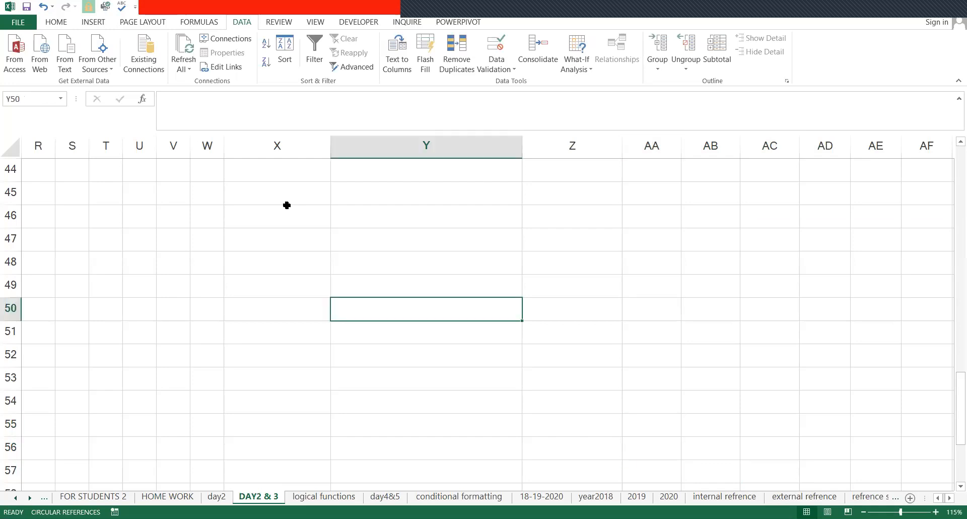
pyautogui.press('Up')
pyautogui.press('Up')
pyautogui.press('Up')
pyautogui.press('Left')
pyautogui.press('Left')
pyautogui.press('Left')
pyautogui.press('Right')
pyautogui.press('Right')
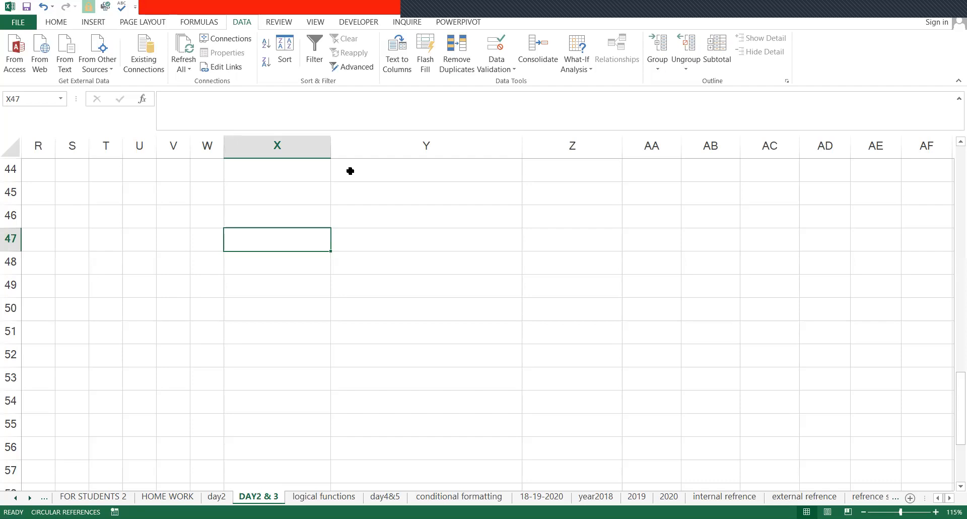
pyautogui.write('pas')
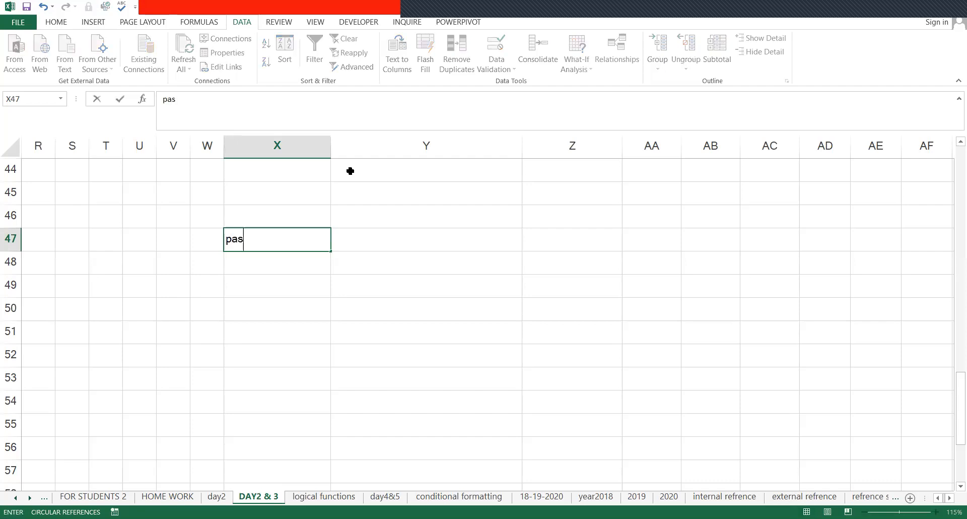
pyautogui.write('s')
pyautogui.hotkey('ctrl', 'Return')
pyautogui.press('Down')
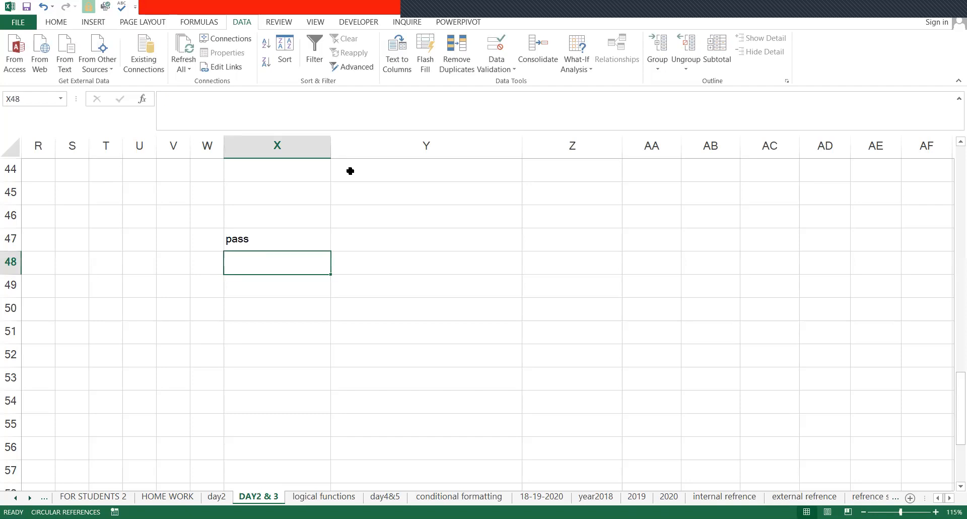
# Step: Enter the heading "student" in X46, directly above the "pass" label
pyautogui.press('Up')
pyautogui.press('Up')
pyautogui.write('stud')
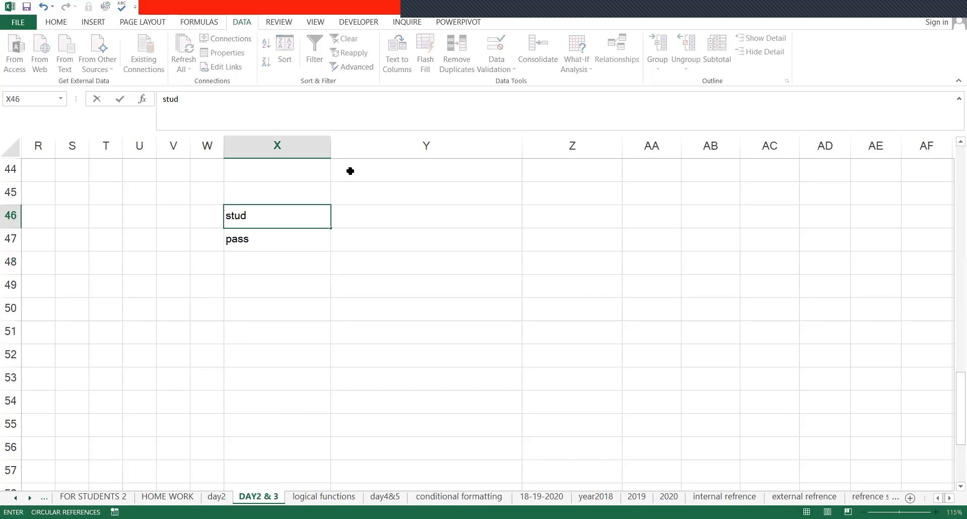
pyautogui.write('ent')
pyautogui.press('Return')
pyautogui.press('Return')
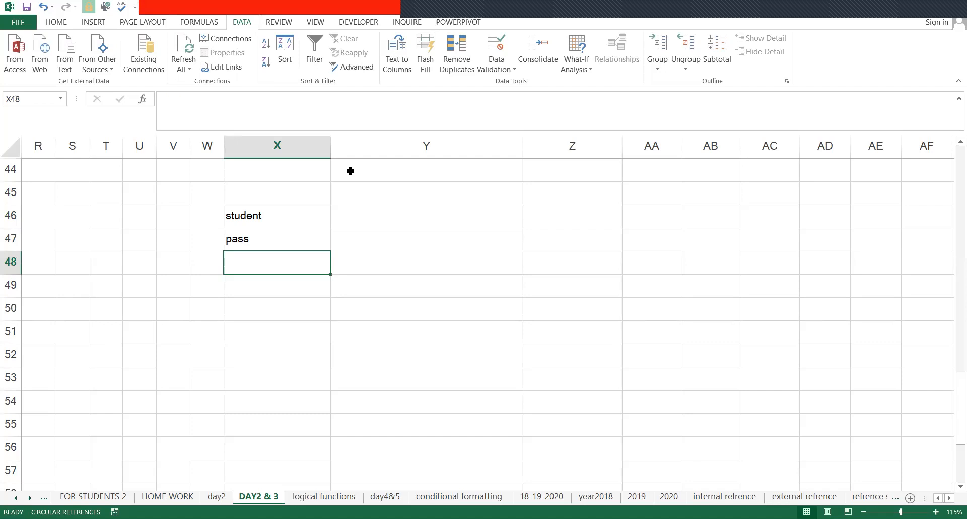
# Step: Number the two conditions below the "pass" label with "i" in X48 and "ii" in X49
pyautogui.write('l')
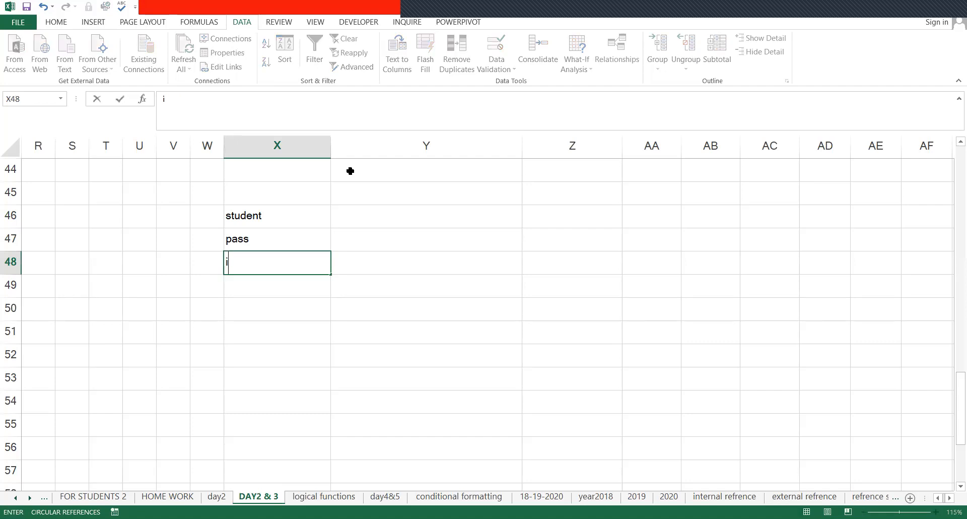
pyautogui.write('-4')
pyautogui.press('BackSpace')
pyautogui.press('BackSpace')
pyautogui.press('Return')
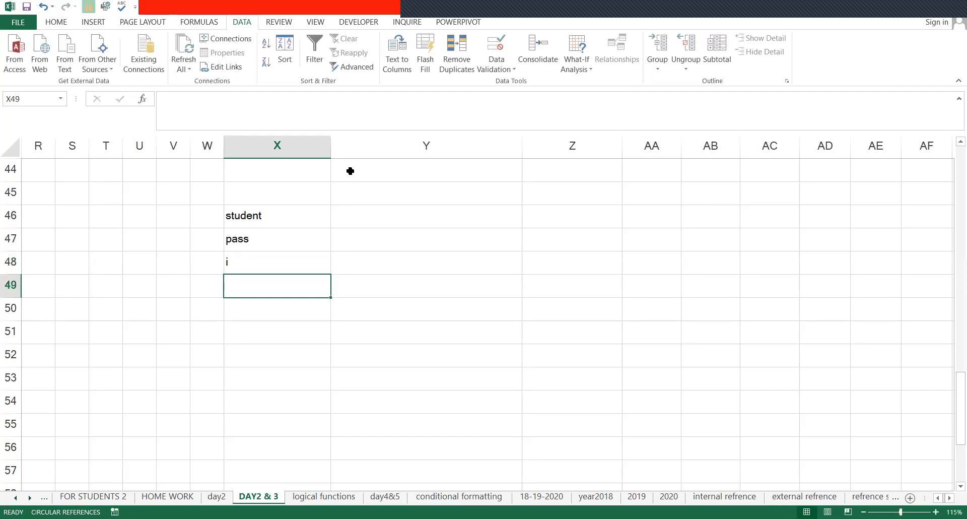
pyautogui.write('ii')
pyautogui.press('Up')
# Step: Enter "condition" in W48 beside the numeral i and copy it down to W49
pyautogui.press('Left')
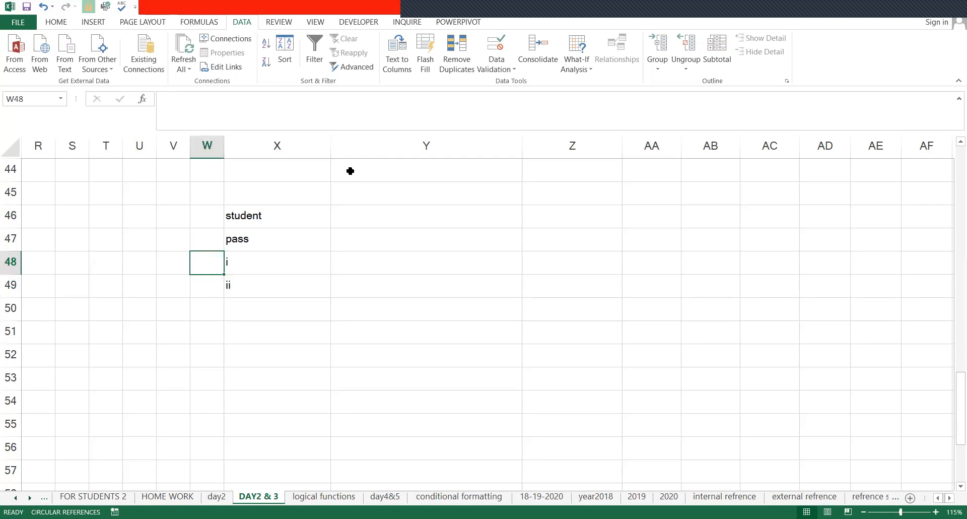
pyautogui.write('condition')
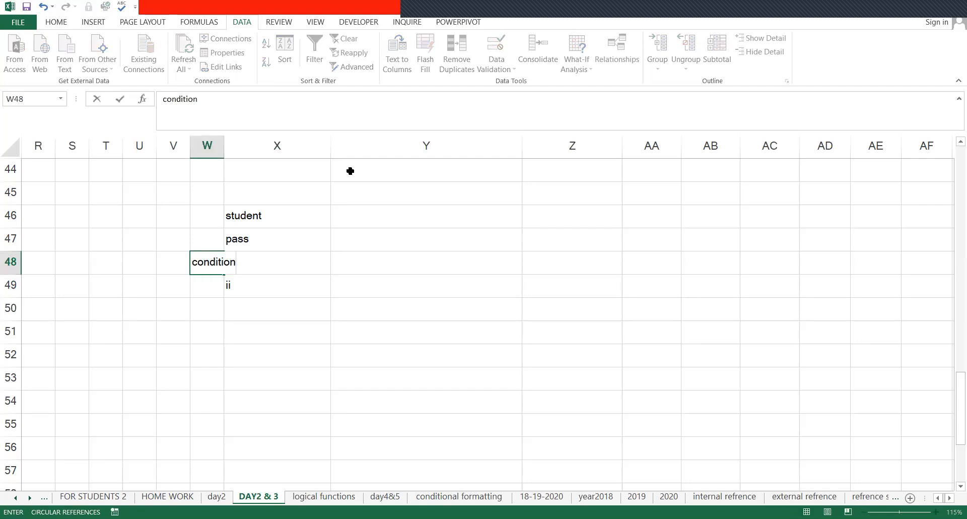
pyautogui.press('Return')
pyautogui.hotkey('ctrl', 'd')
pyautogui.press('Up')
pyautogui.press('Right')
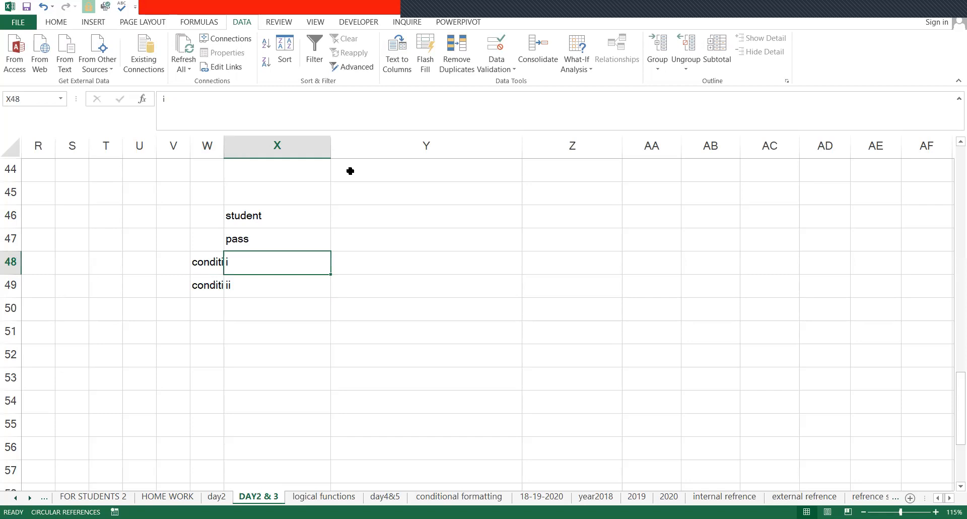
# Step: AutoFit the widths of columns W and X to the contents of W48:X49
pyautogui.press('Left')
pyautogui.hotkey('shift', 'Right')
pyautogui.hotkey('shift', 'Down')
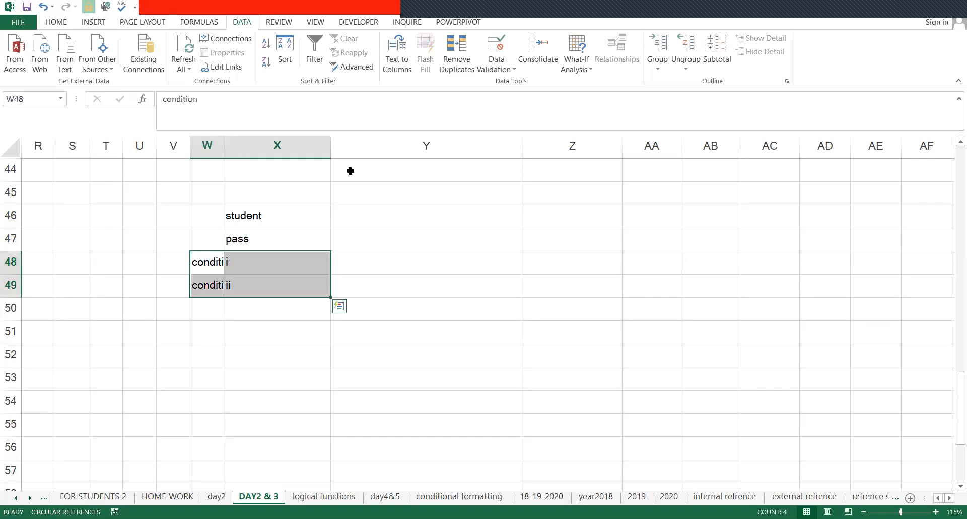
pyautogui.hotkey('alt', 'o')
pyautogui.press('c')
pyautogui.press('a')
# Step: Enter "individual subject marks >=40" in Y48 as the text of condition i
pyautogui.press('Right')
pyautogui.press('Right')
pyautogui.press('F2')
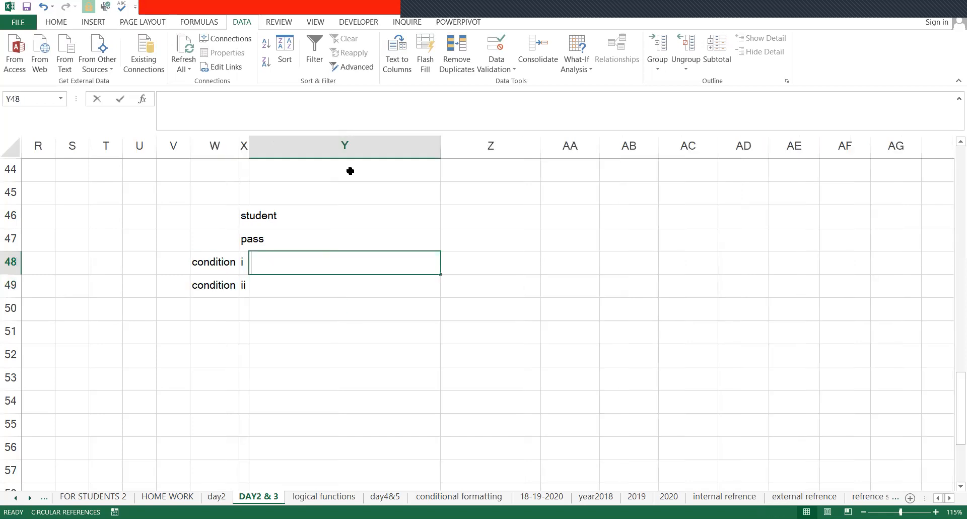
pyautogui.write('marls')
pyautogui.press('BackSpace')
pyautogui.press('BackSpace')
pyautogui.press('BackSpace')
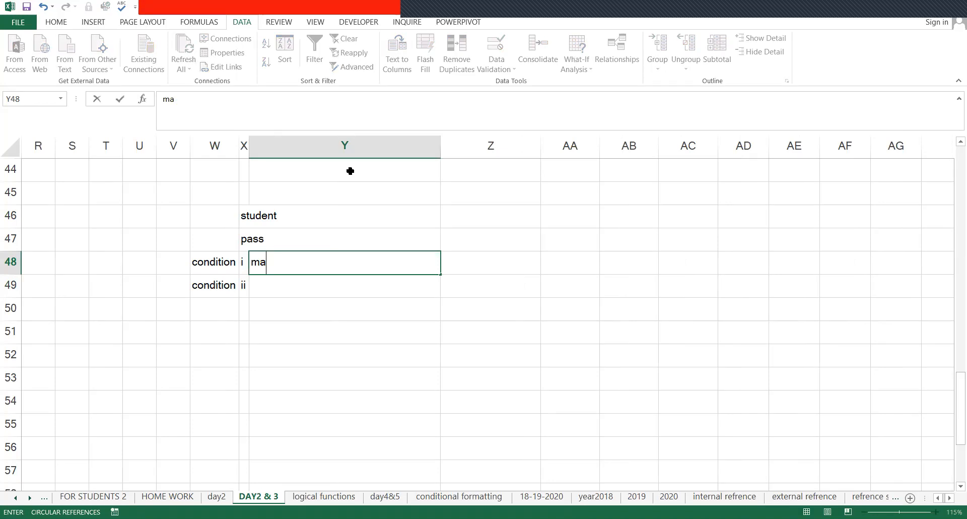
pyautogui.press('BackSpace')
pyautogui.press('BackSpace')
pyautogui.write('individual')
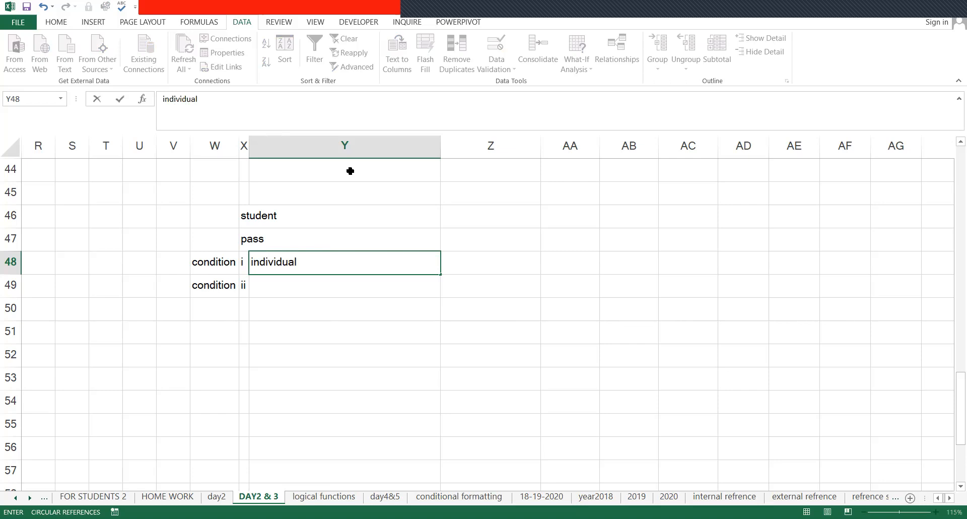
pyautogui.write(' subject marks')
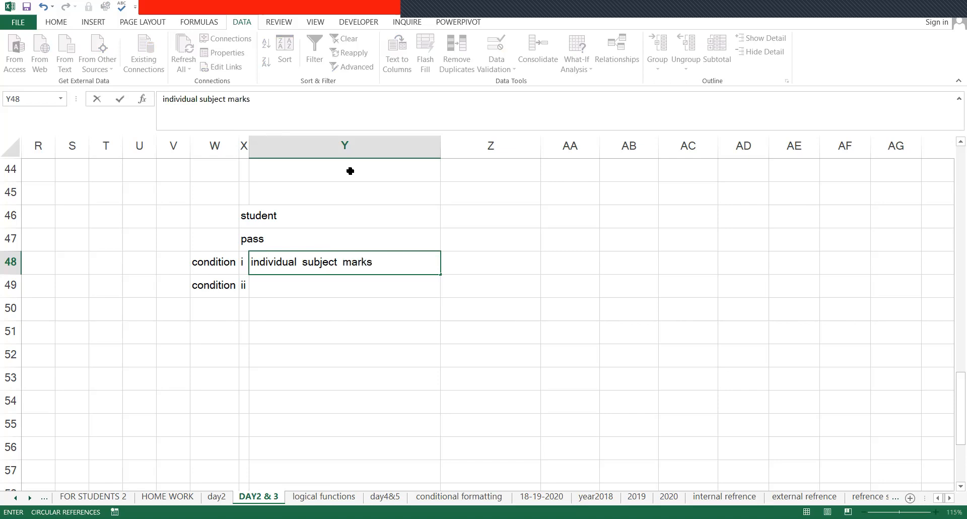
pyautogui.write(' >=400')
pyautogui.press('BackSpace')
pyautogui.press('Return')
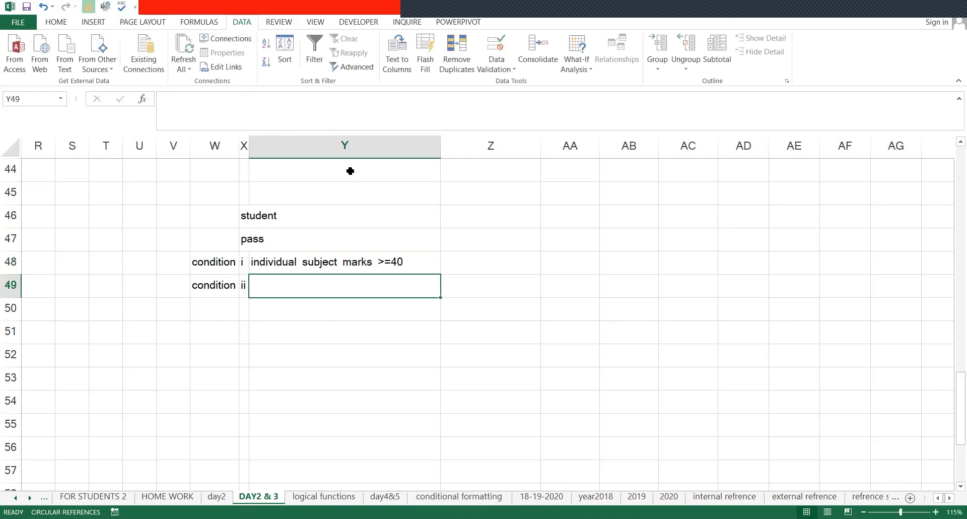
# Step: Enter "total marks >=200" in Y49 as the text of condition ii
pyautogui.write('total mark')
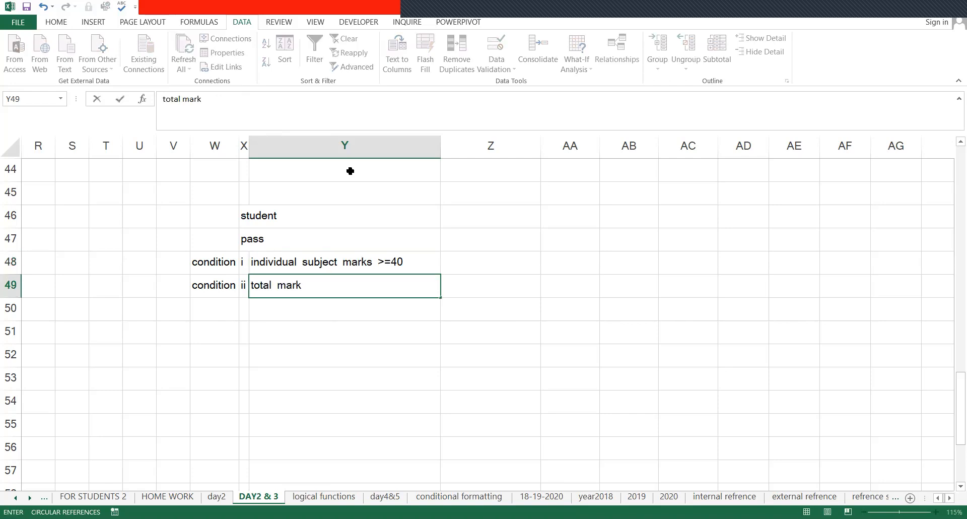
pyautogui.write('s >+')
pyautogui.press('BackSpace')
pyautogui.write('=200')
pyautogui.press('Return')
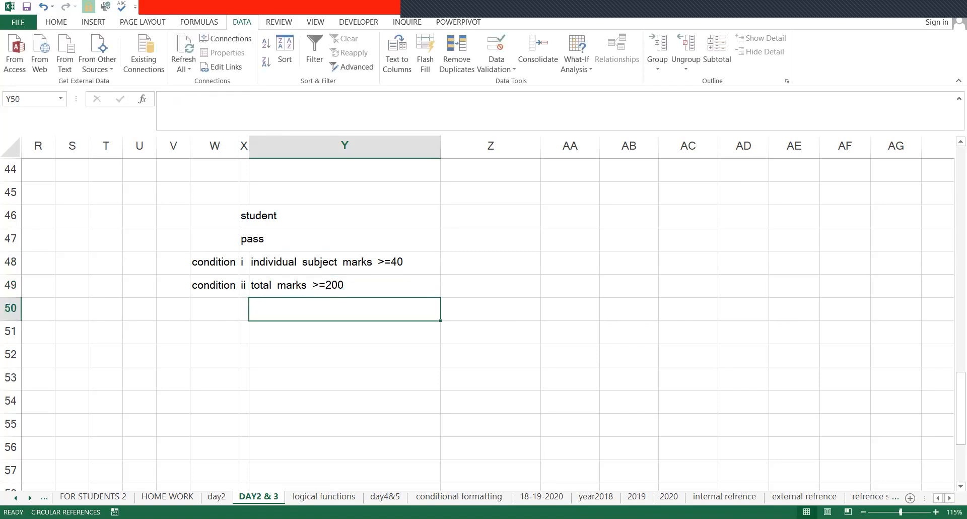
pyautogui.click(413, 11)
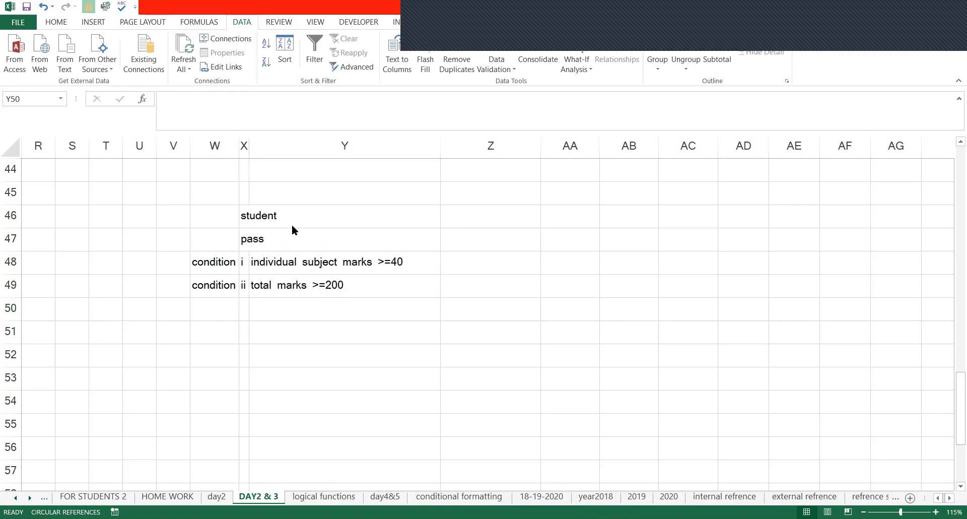
# Step: Enter the student's first name in Z46 and the total mark 189 below it in Z47
pyautogui.click(318, 270)
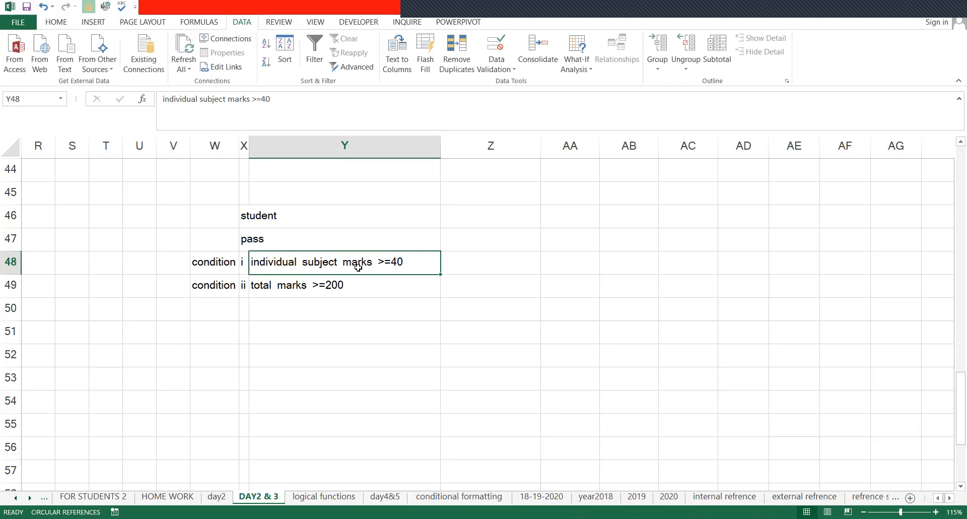
pyautogui.press('Down')
pyautogui.press('Up')
pyautogui.press('Right')
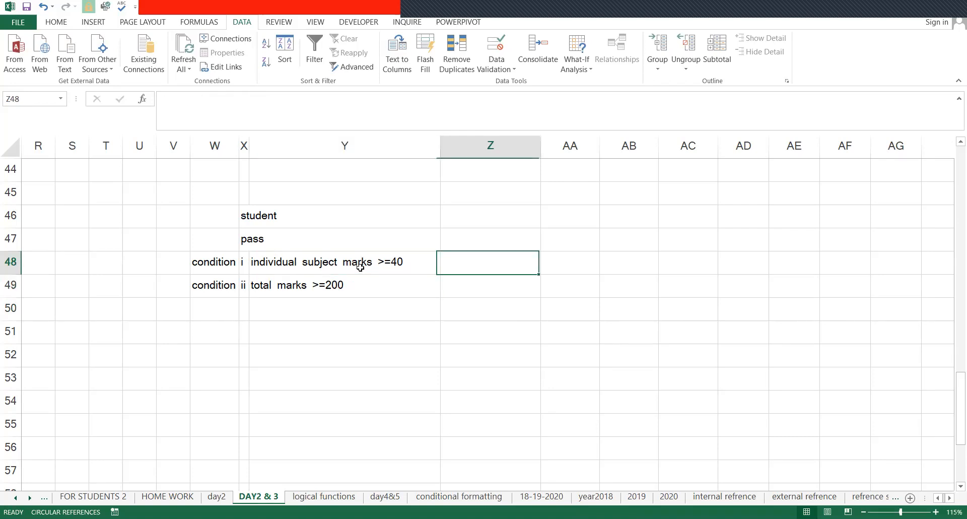
pyautogui.press('Up')
pyautogui.press('Right')
pyautogui.press('Up')
pyautogui.press('Left')
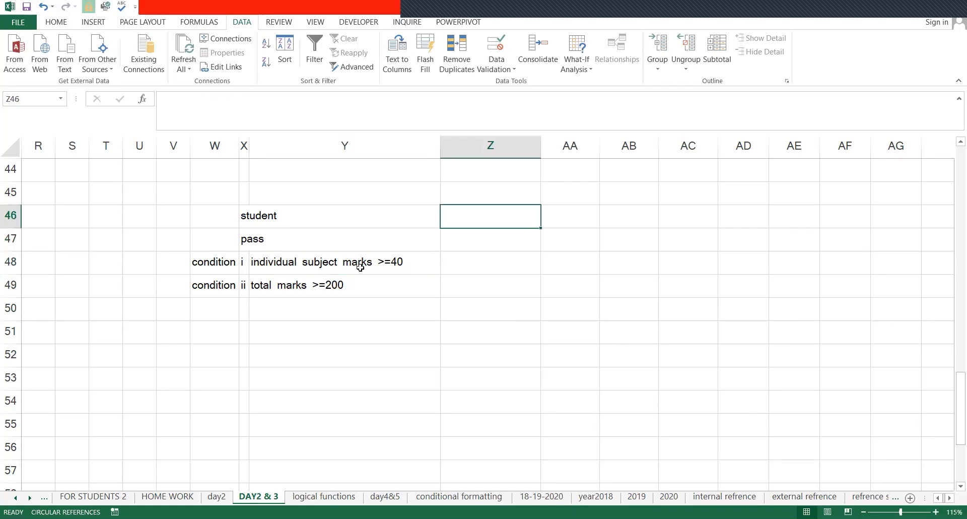
pyautogui.write('mat')
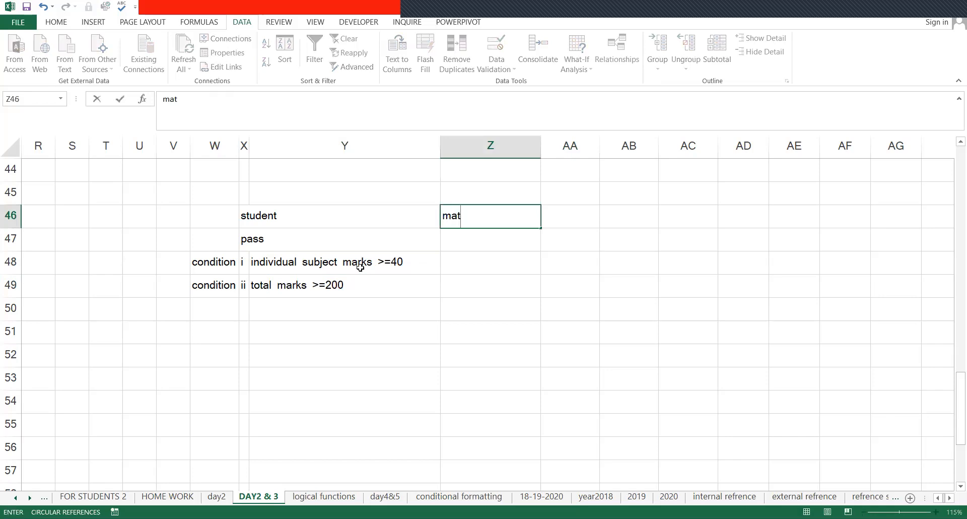
pyautogui.press('BackSpace')
pyautogui.press('BackSpace')
pyautogui.press('BackSpace')
pyautogui.write('anju')
pyautogui.press('Return')
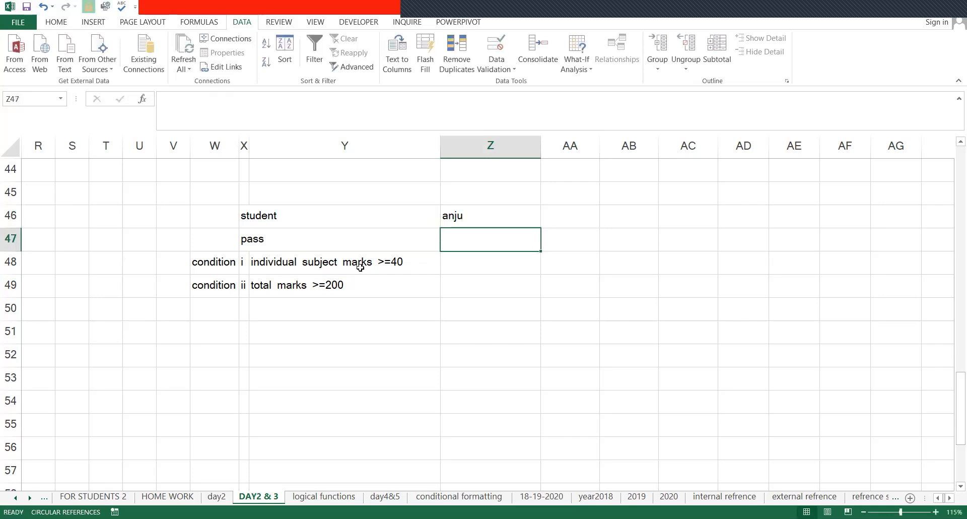
pyautogui.write('189')
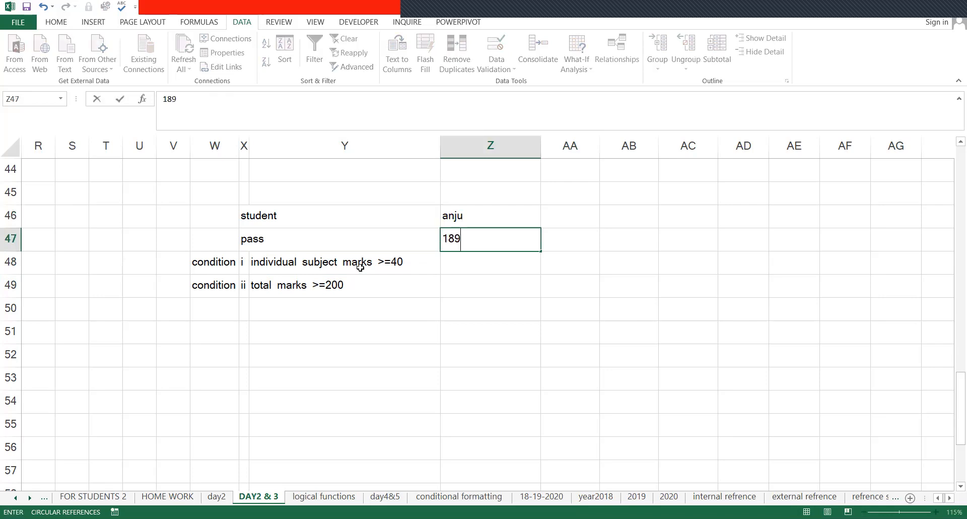
pyautogui.press('Return')
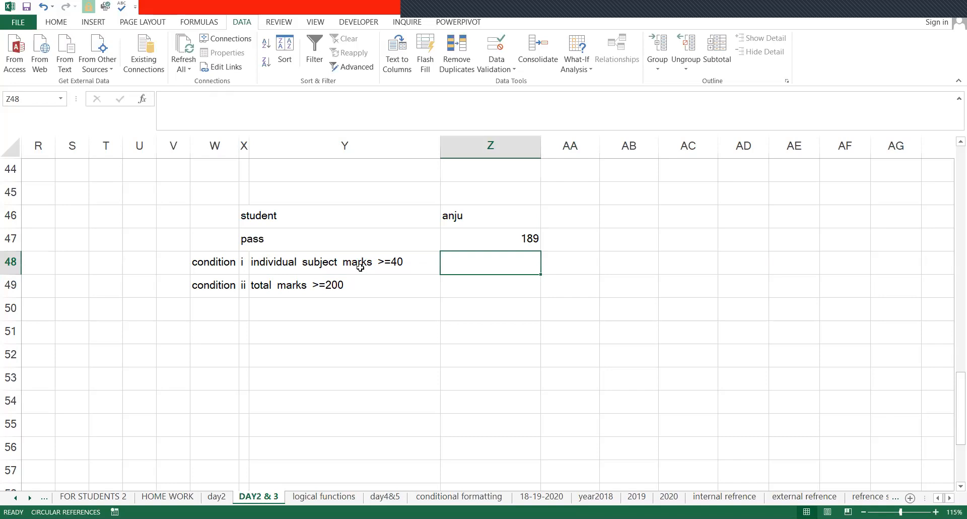
# Step: Enter the formula =IF(Z47>=200,"pass","fail") in Z48 to test the total mark
pyautogui.write('=')
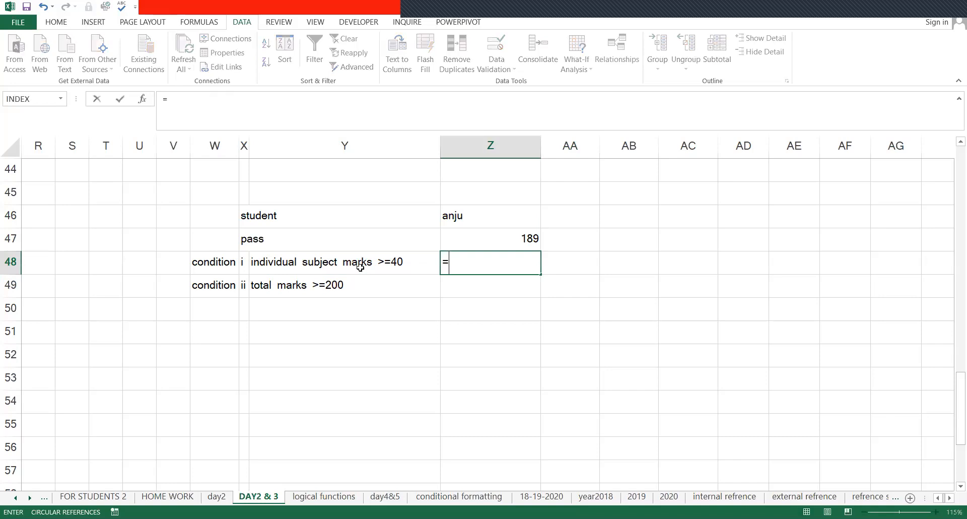
pyautogui.write('IF(')
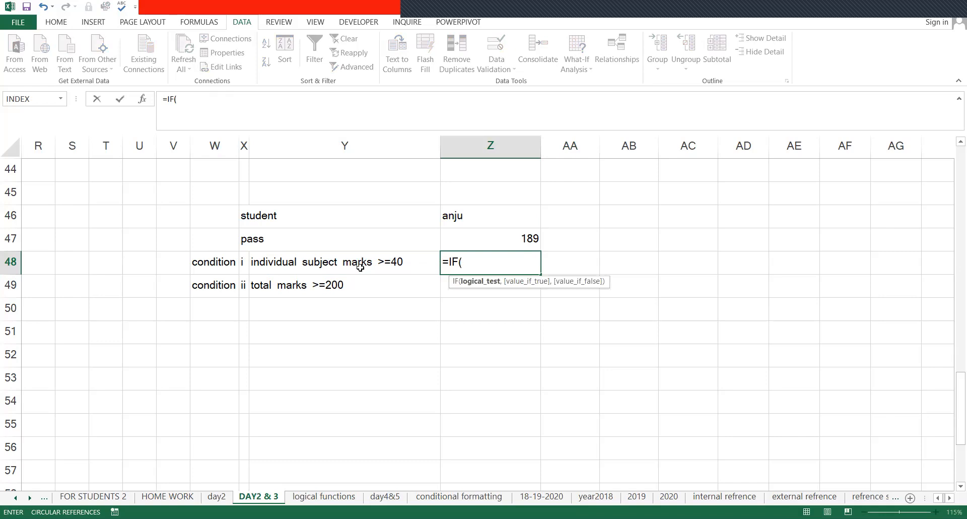
pyautogui.press('Up')
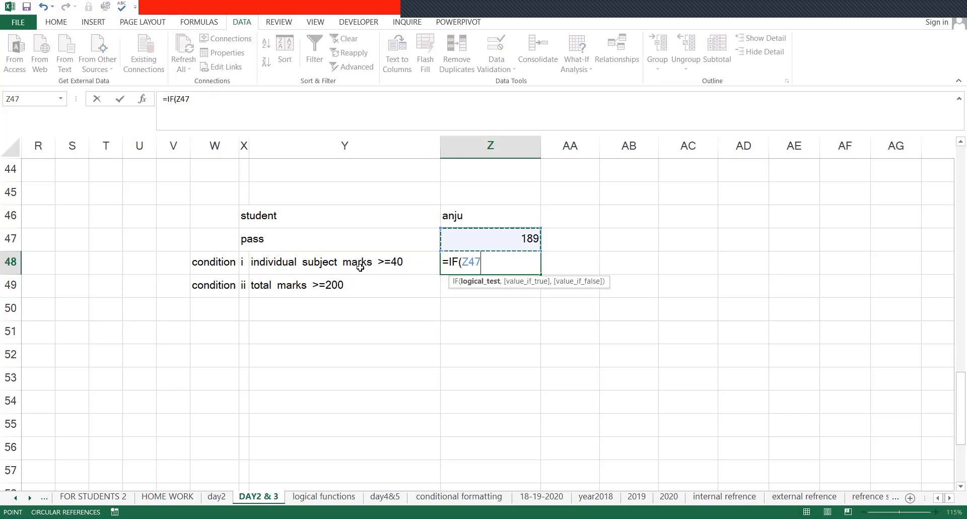
pyautogui.write('>=200')
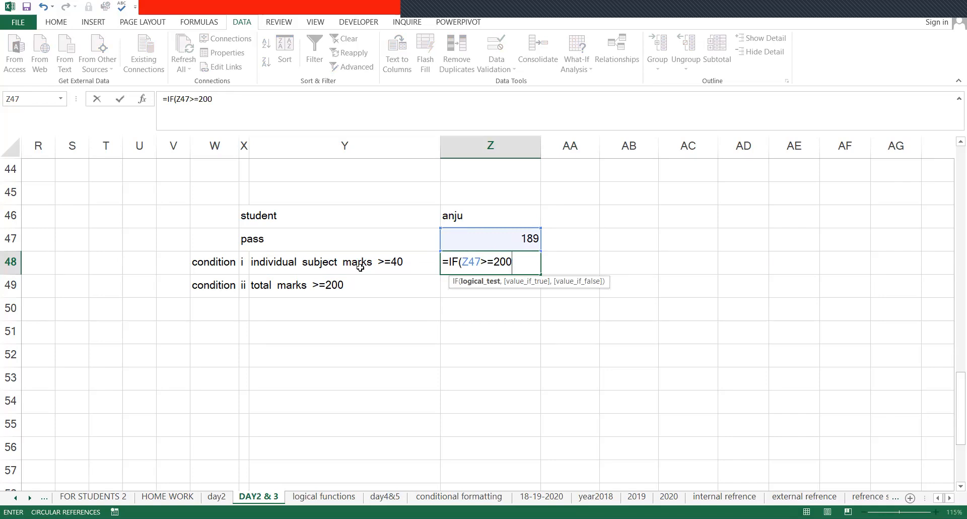
pyautogui.write(',"pa')
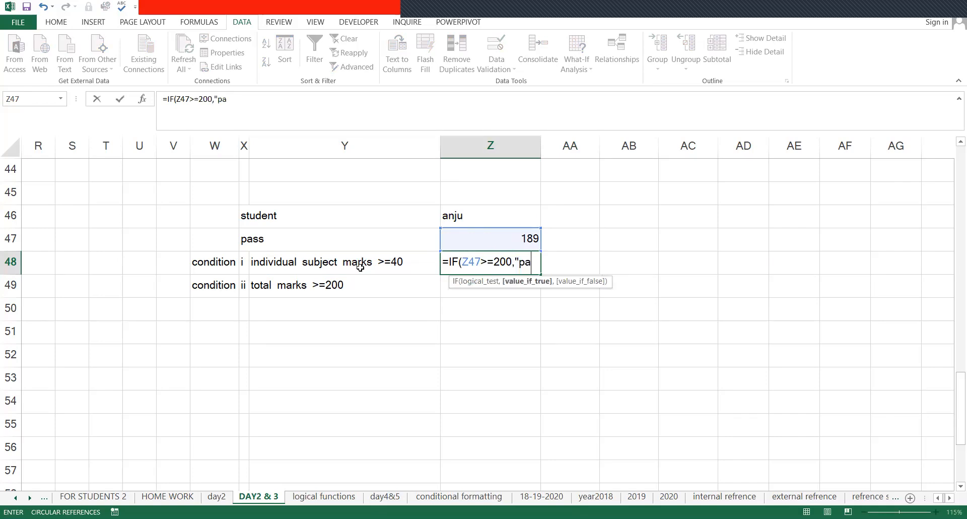
pyautogui.write('ss","fail')
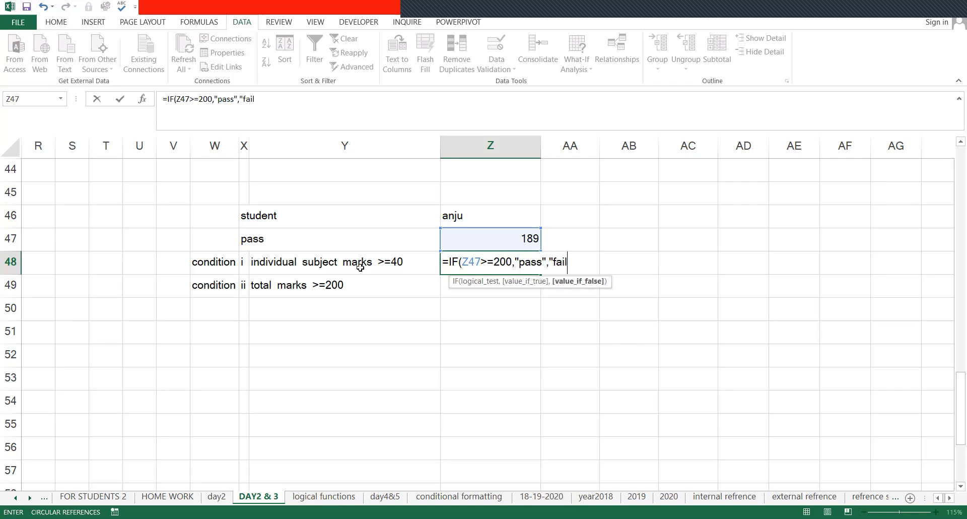
pyautogui.write('"')
pyautogui.press('Return')
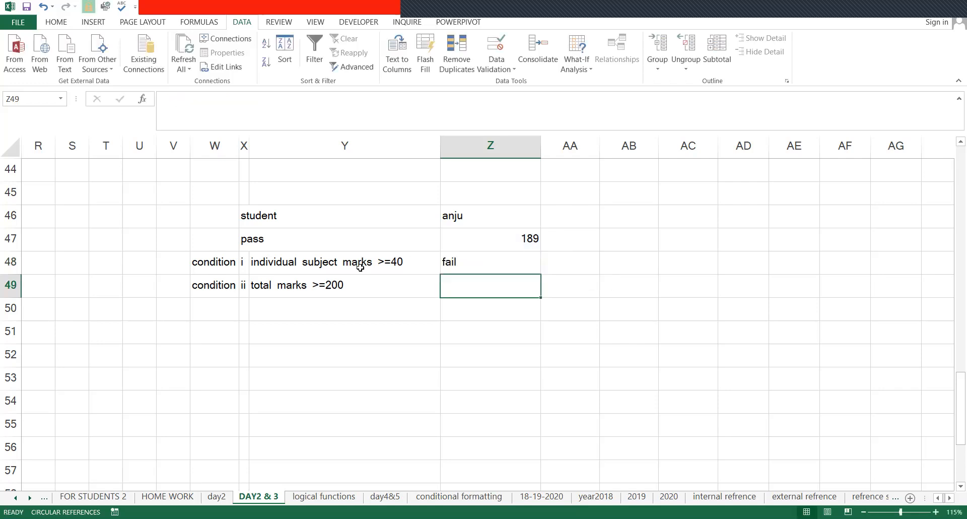
# Step: Change the total mark in Z47 to 200 to test the pass outcome
pyautogui.press('Up')
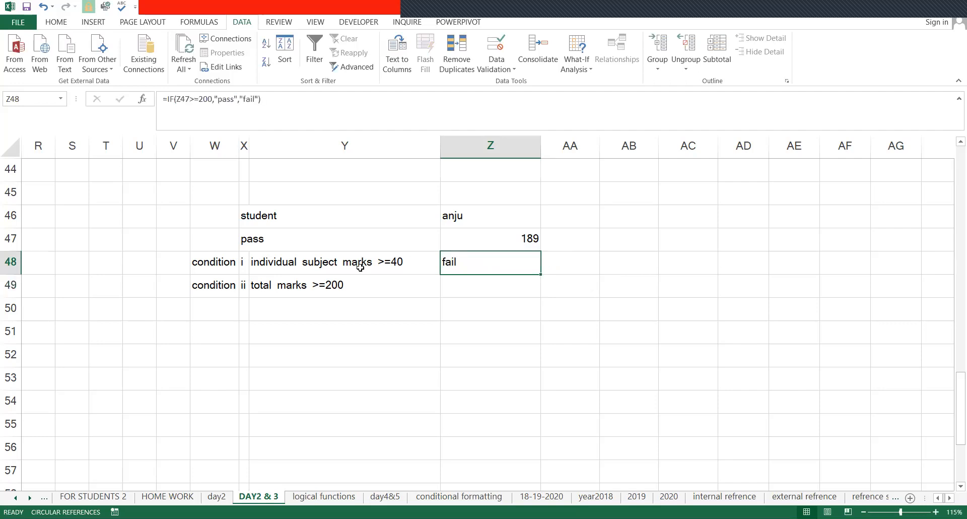
pyautogui.press('Up')
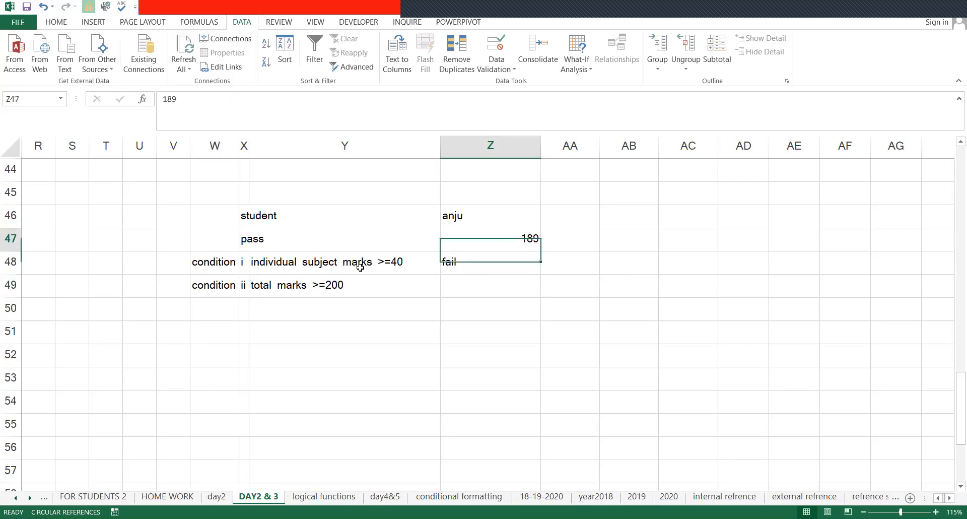
pyautogui.write('200')
pyautogui.press('Return')
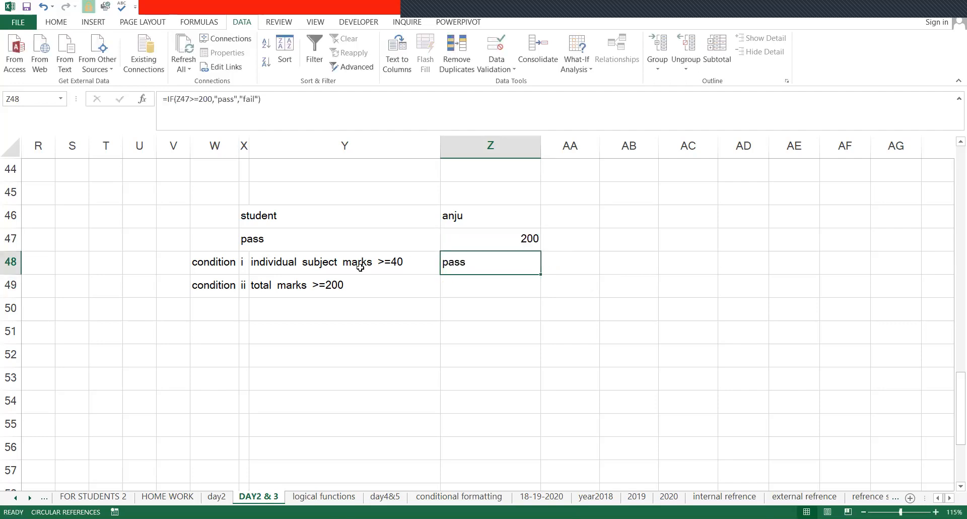
pyautogui.press('Up')
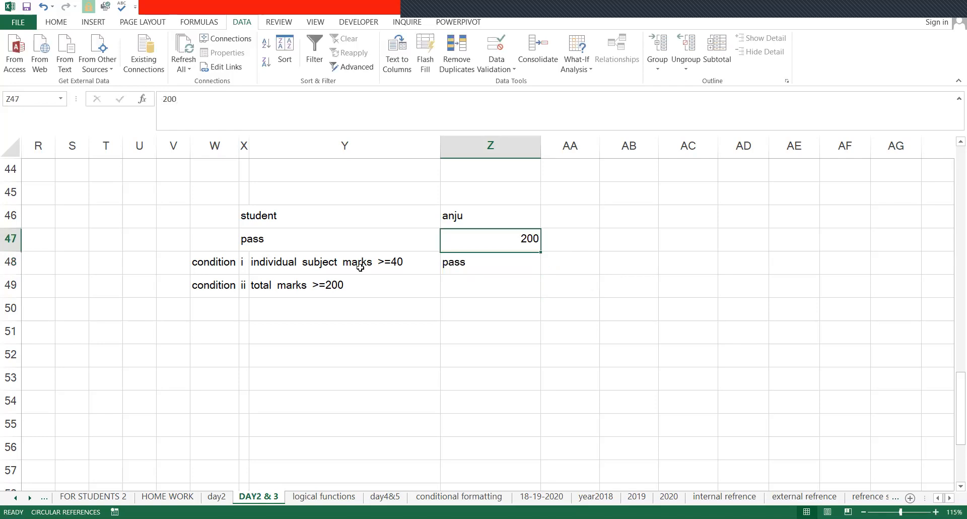
pyautogui.press('Up')
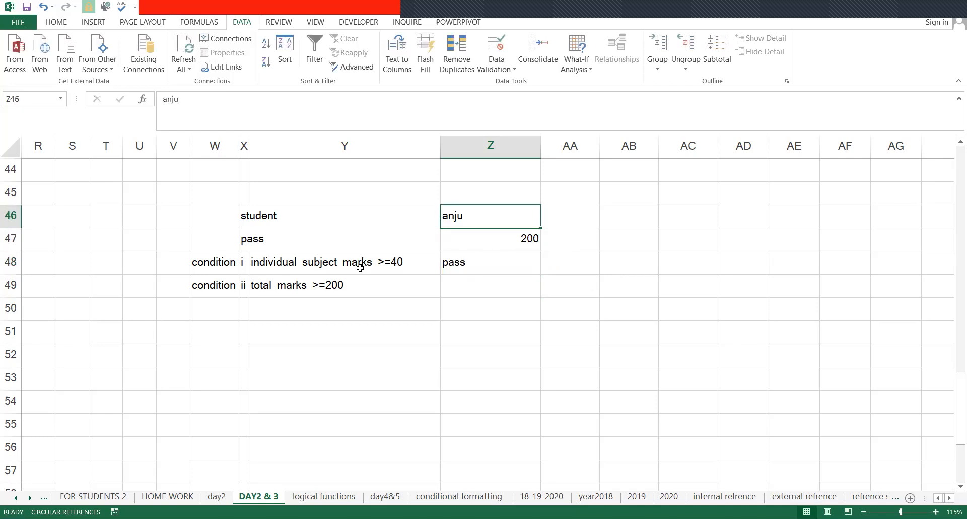
# Step: Move the total mark and its IF result from Z47:Z48 down to Z53:Z54
pyautogui.press('Down')
pyautogui.hotkey('shift', 'Down')
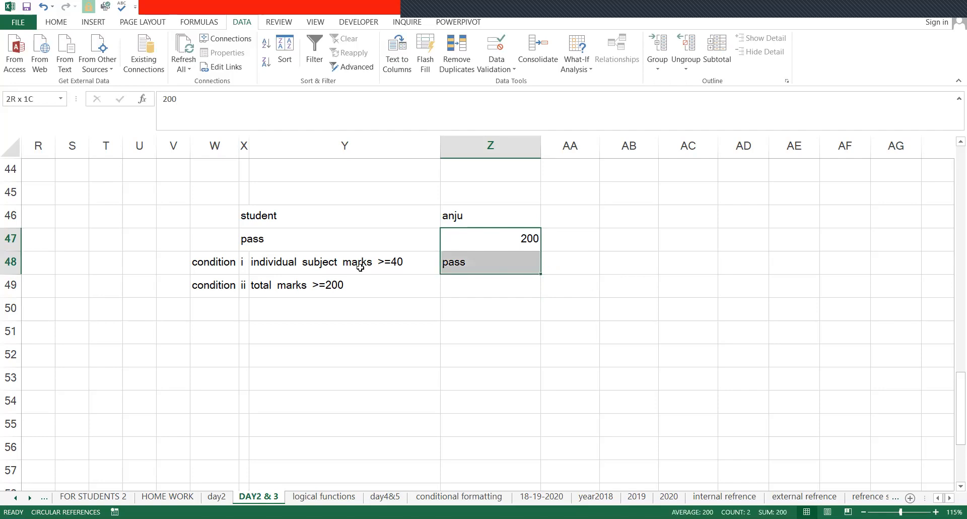
pyautogui.hotkey('ctrl', 'c')
pyautogui.press('Down')
pyautogui.press('Down')
pyautogui.press('Down')
pyautogui.press('Down')
pyautogui.press('Down')
pyautogui.press('Down')
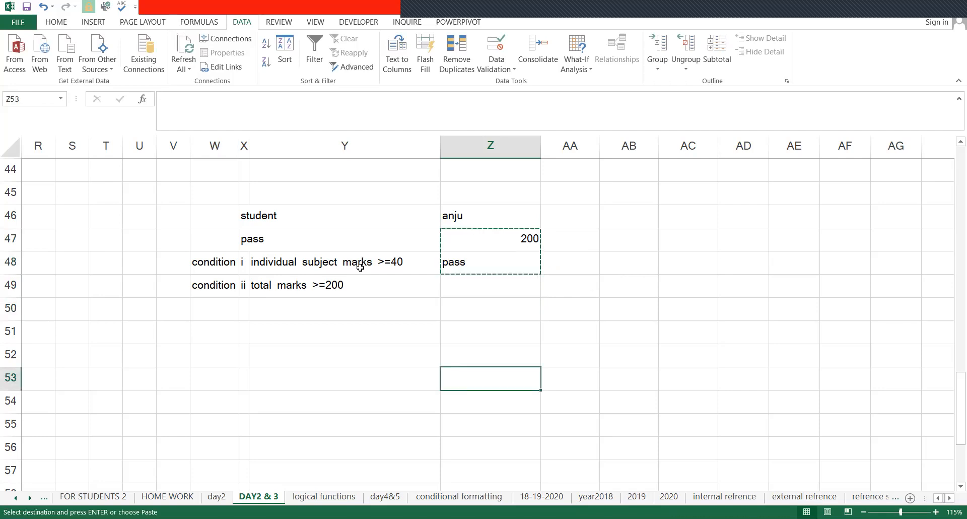
pyautogui.press('Return')
# Step: List the subjects "math", "eng", "sci" and "eco" down cells AA47:AA50
pyautogui.press('Up')
pyautogui.press('Up')
pyautogui.press('Up')
pyautogui.press('Up')
pyautogui.press('Up')
pyautogui.press('Up')
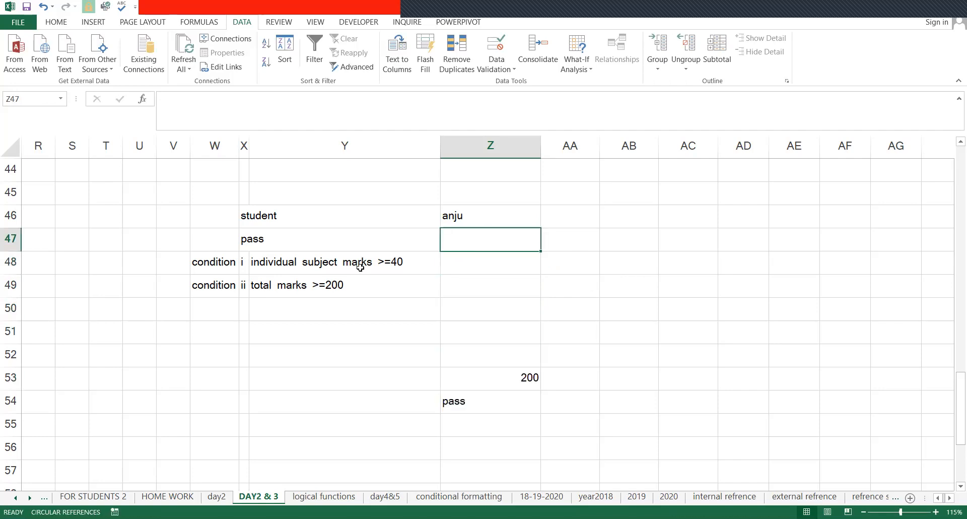
pyautogui.press('Right')
pyautogui.write('math')
pyautogui.press('Return')
pyautogui.write('e')
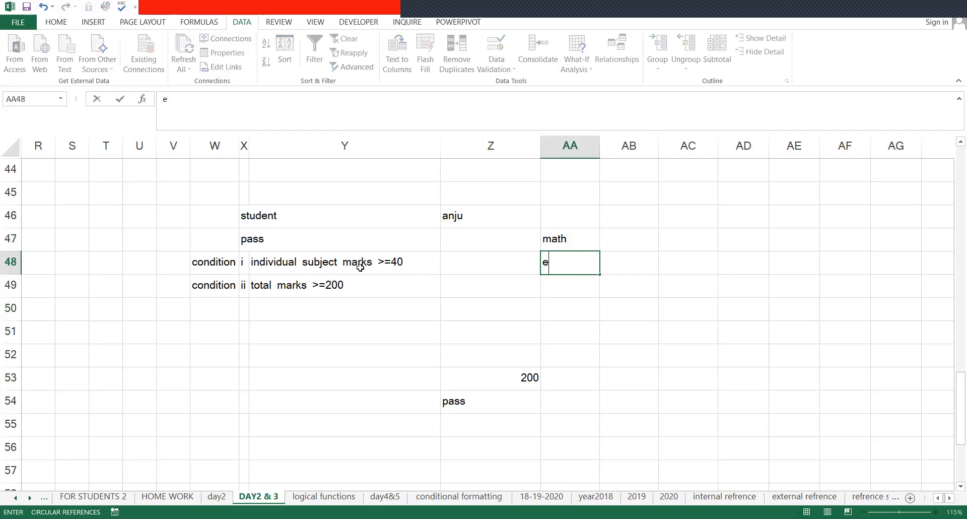
pyautogui.write('ng')
pyautogui.press('Return')
pyautogui.write('sci')
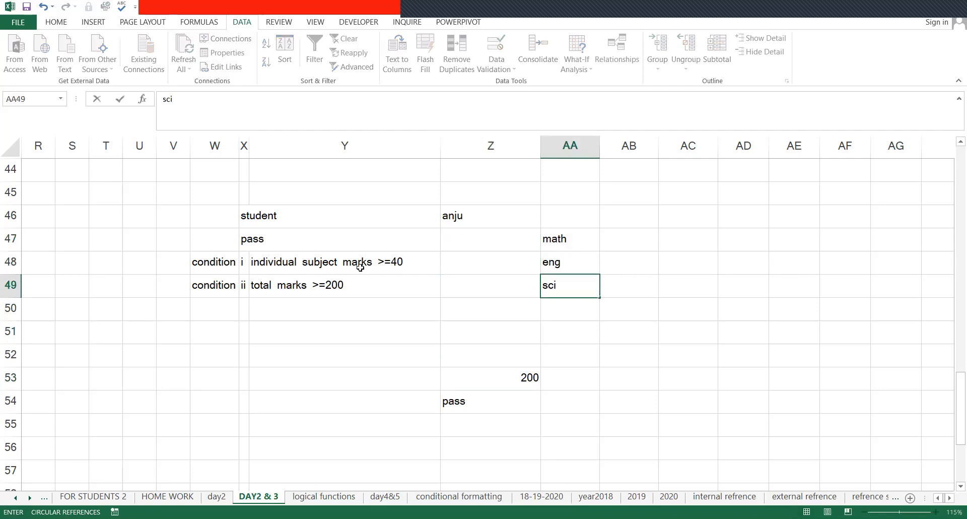
pyautogui.press('Return')
pyautogui.write('s')
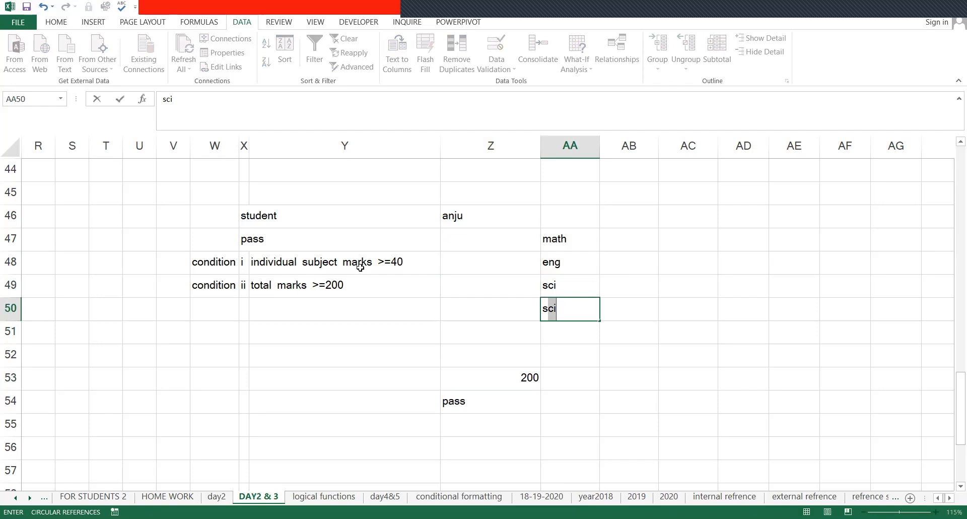
pyautogui.write('his')
pyautogui.press('BackSpace')
pyautogui.press('BackSpace')
pyautogui.press('BackSpace')
pyautogui.press('BackSpace')
pyautogui.write('eco')
pyautogui.press('Return')
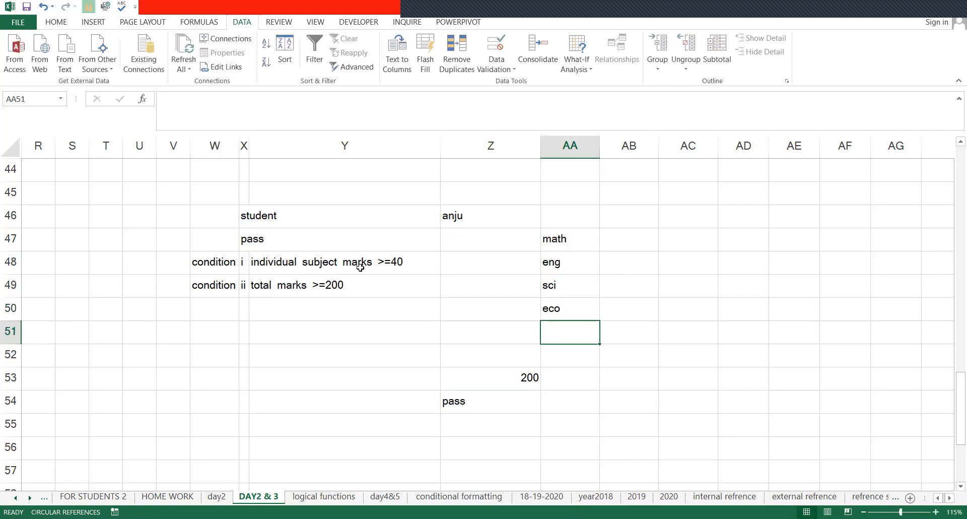
# Step: Move the total mark and its IF result from Z53:Z54 up to Z51:Z52, directly under the subject rows
pyautogui.press('Up')
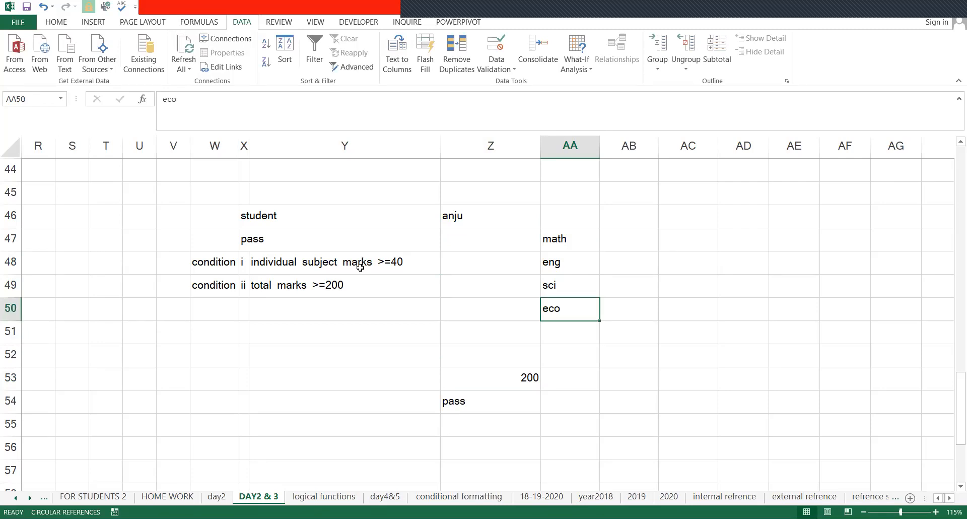
pyautogui.press('Left')
pyautogui.press('Right')
pyautogui.press('Down')
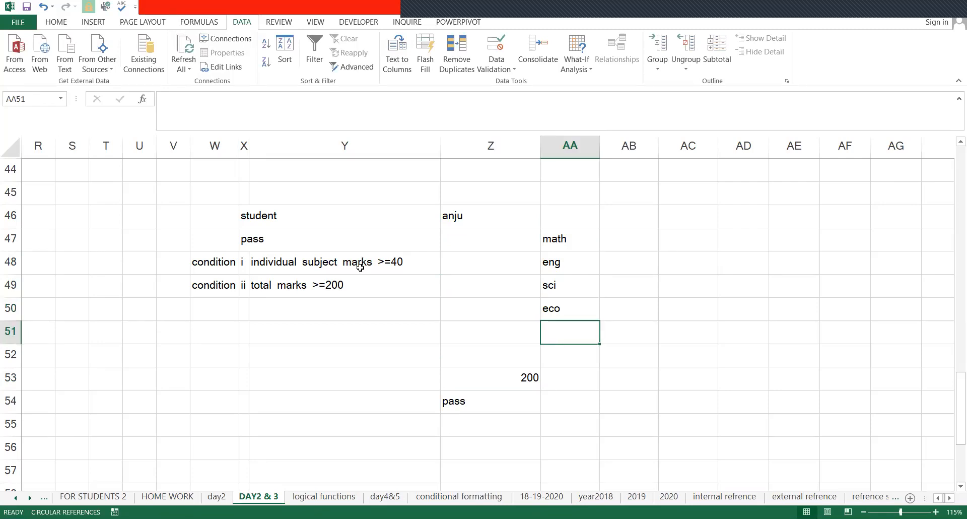
pyautogui.press('Left')
pyautogui.press('Down')
pyautogui.press('Down')
pyautogui.press('Down')
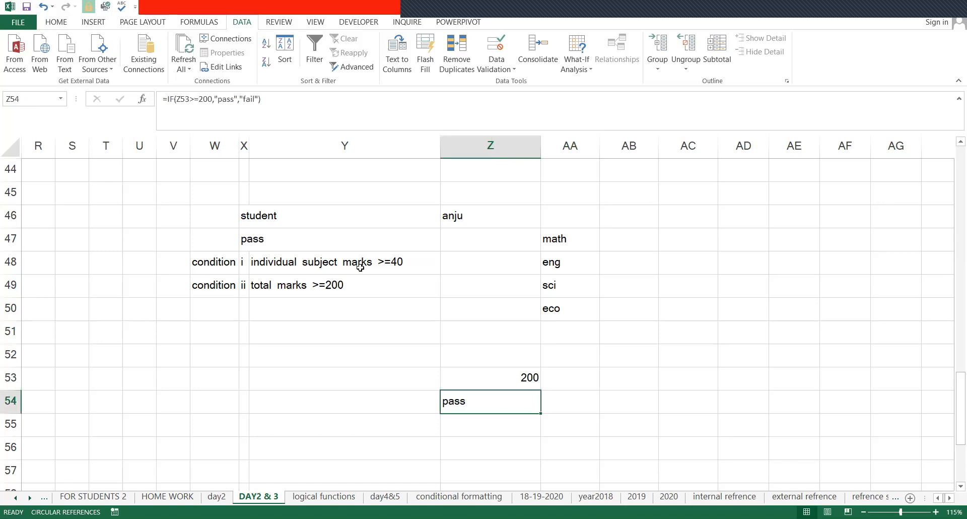
pyautogui.press('Up')
pyautogui.hotkey('shift', 'Down')
pyautogui.hotkey('ctrl', 'c')
pyautogui.press('Up')
pyautogui.press('Up')
pyautogui.hotkey('ctrl', 'v')
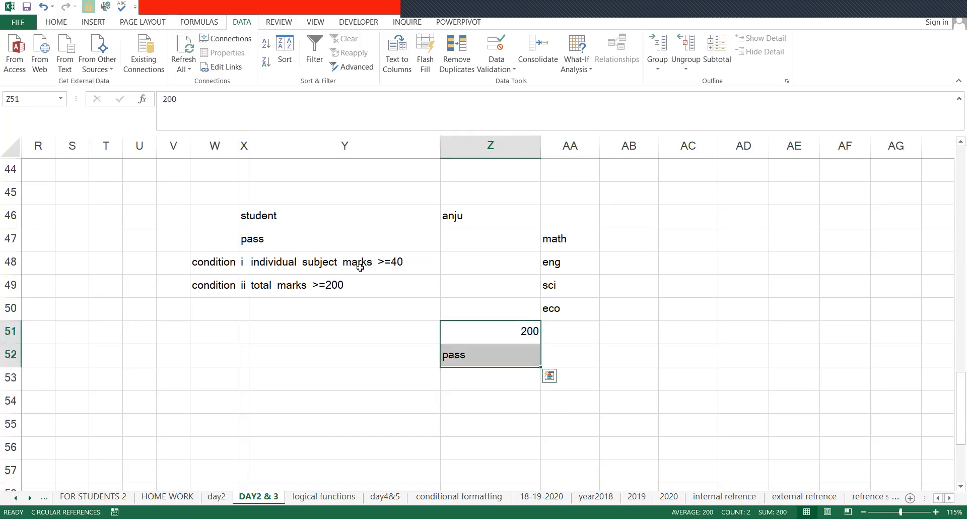
# Step: Enter the marks 89, 95, 99 and 39 in Z47:Z50 beside math, eng, sci and eco
pyautogui.press('Up')
pyautogui.press('Up')
pyautogui.press('Up')
pyautogui.press('Up')
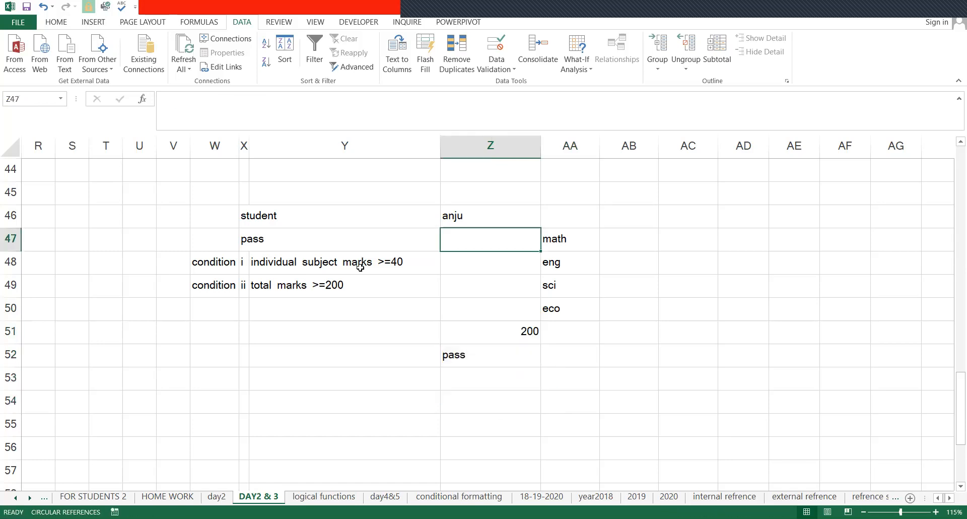
pyautogui.write('89')
pyautogui.press('Return')
pyautogui.write('95')
pyautogui.press('Return')
pyautogui.write('9')
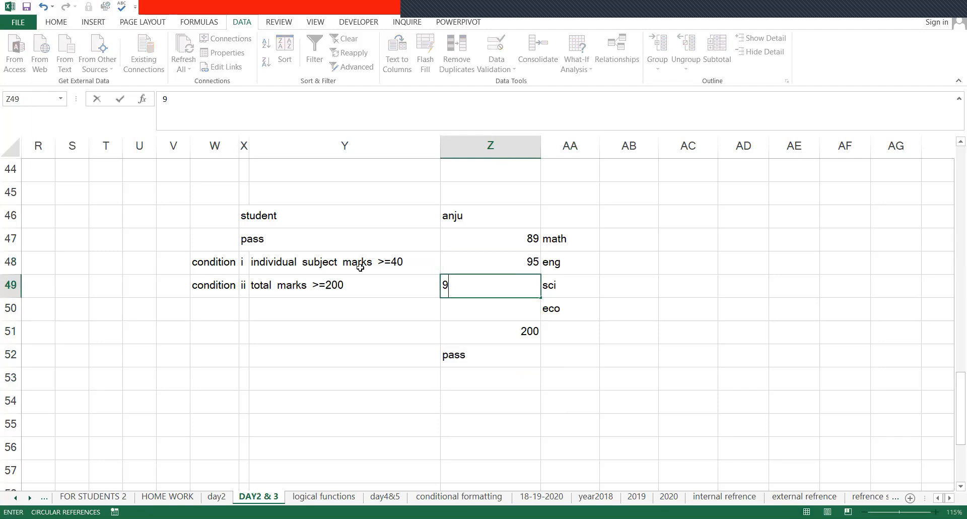
pyautogui.write('9')
pyautogui.press('Return')
pyautogui.write('39*')
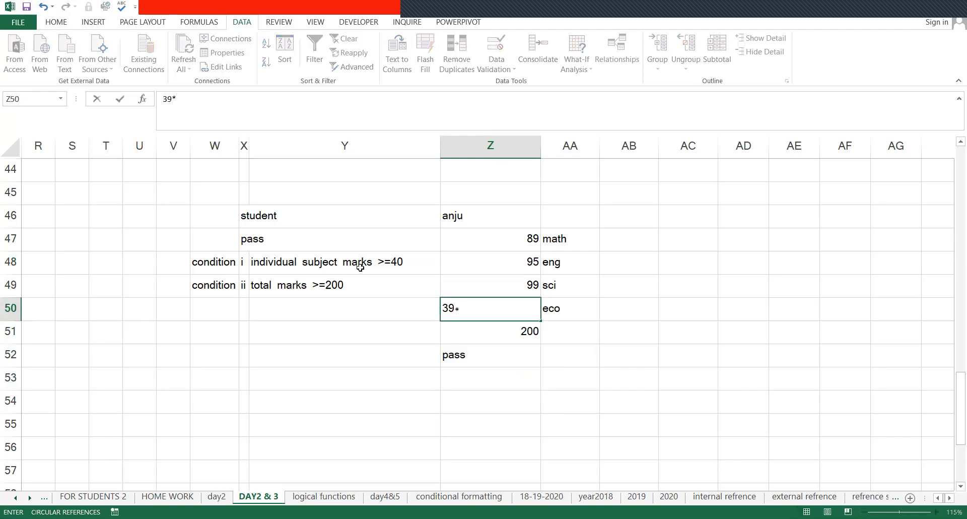
pyautogui.press('BackSpace')
pyautogui.press('Return')
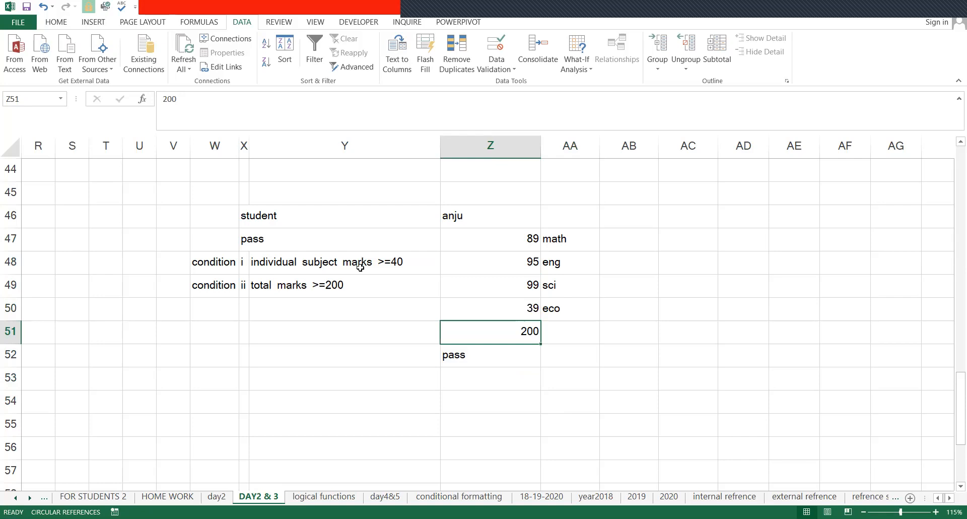
# Step: Replace the total in Z51 with a sum of the four subject marks and label it "total marks >=200" in Y51
pyautogui.press('Delete')
pyautogui.hotkey('alt', '=')
pyautogui.hotkey('shift', 'Tab')
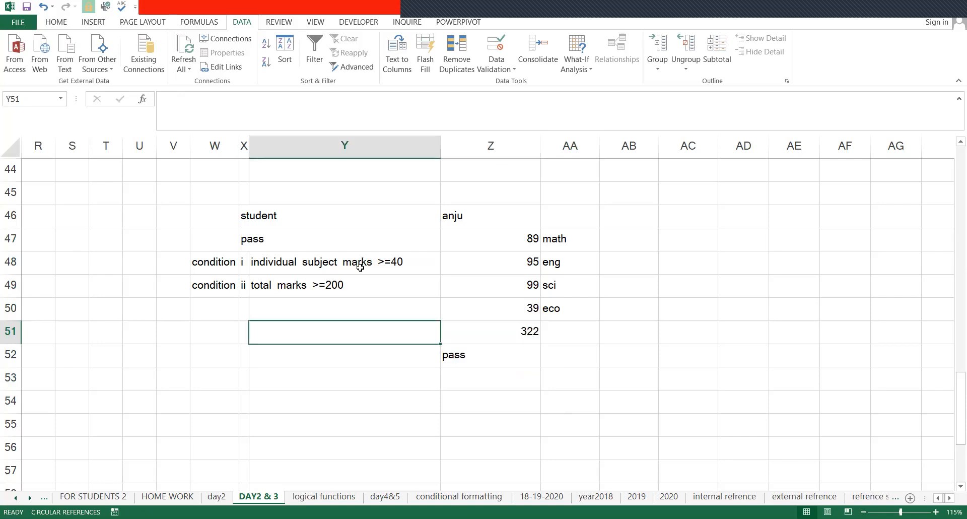
pyautogui.write('total')
pyautogui.press('Return')
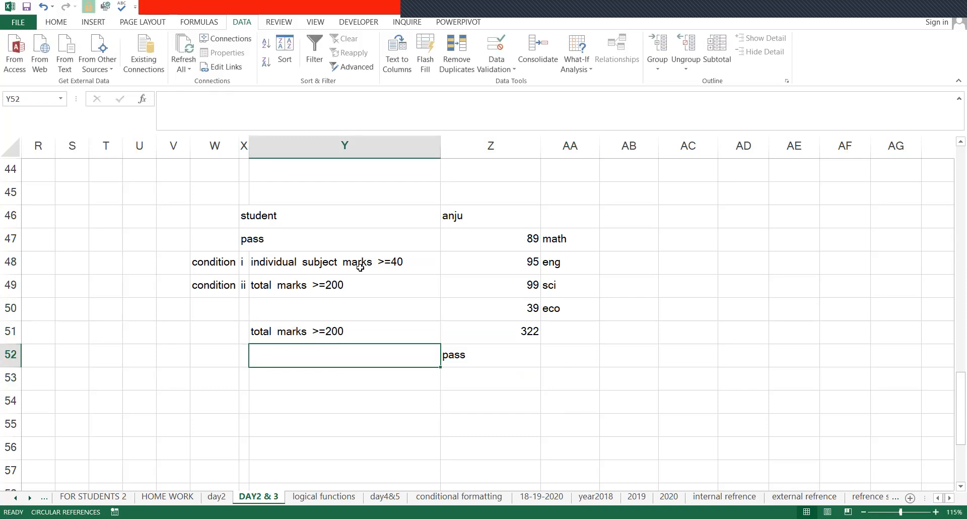
# Step: Try to trim the ">=200" condition from the total label in Y51
pyautogui.press('Up')
pyautogui.press('F2')
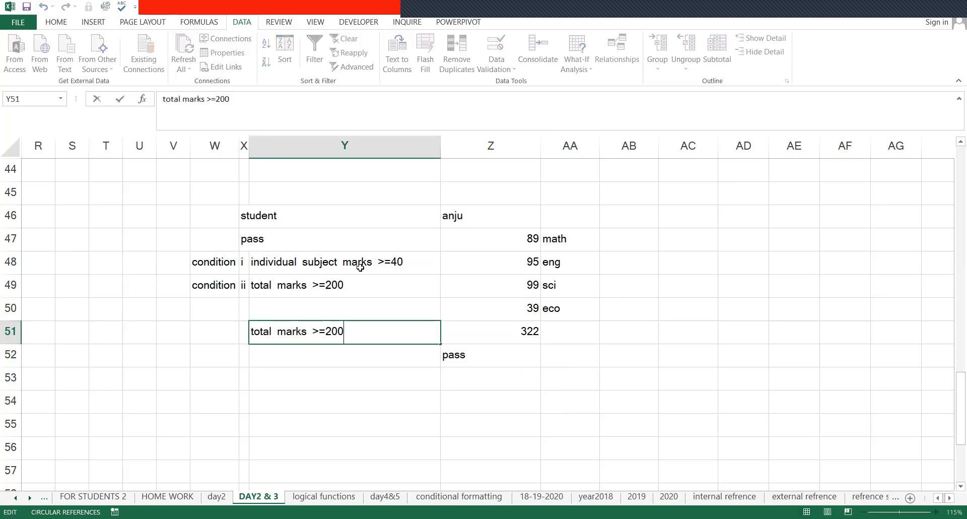
pyautogui.press('BackSpace')
pyautogui.press('BackSpace')
pyautogui.press('BackSpace')
pyautogui.press('BackSpace')
pyautogui.press('BackSpace')
pyautogui.press('BackSpace')
pyautogui.press('BackSpace')
pyautogui.press('Return')
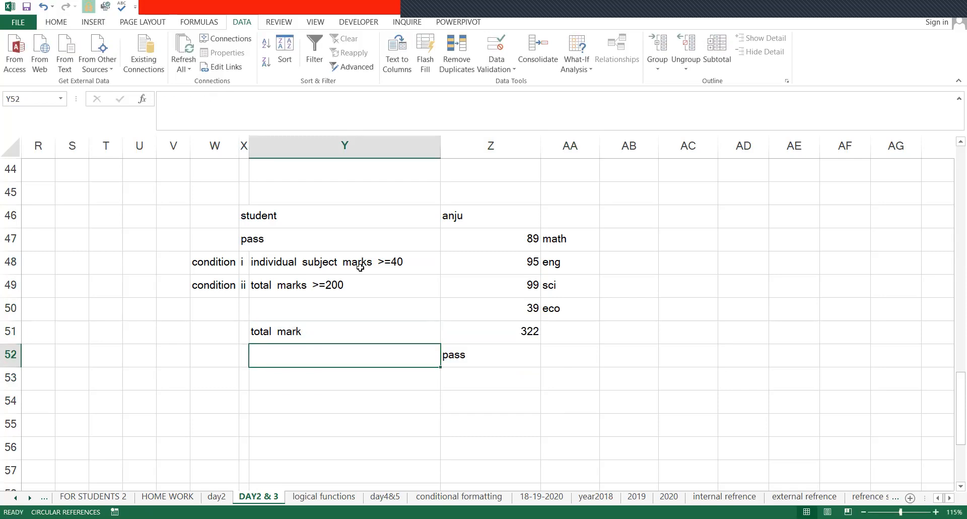
pyautogui.press('Up')
pyautogui.press('F2')
pyautogui.write('s')
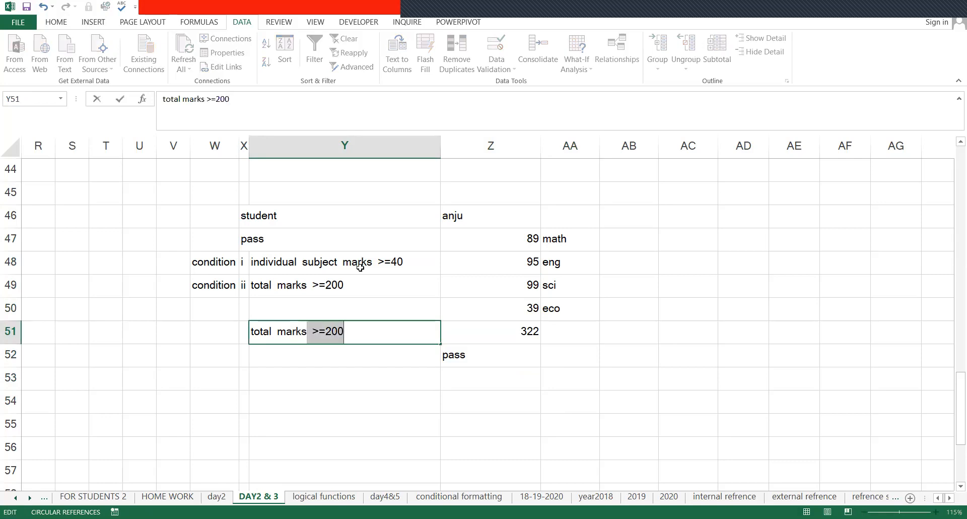
pyautogui.press('Return')
# Step: Clear the old IF result from Z52 and label the row "pass/fail" in Y52
pyautogui.press('Right')
pyautogui.press('Delete')
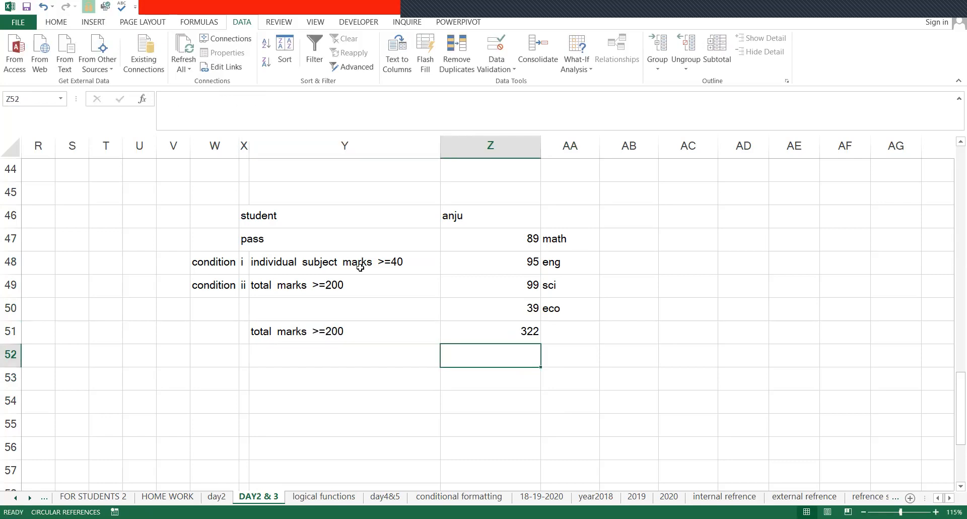
pyautogui.press('Up')
pyautogui.press('Up')
pyautogui.press('Down')
pyautogui.press('Down')
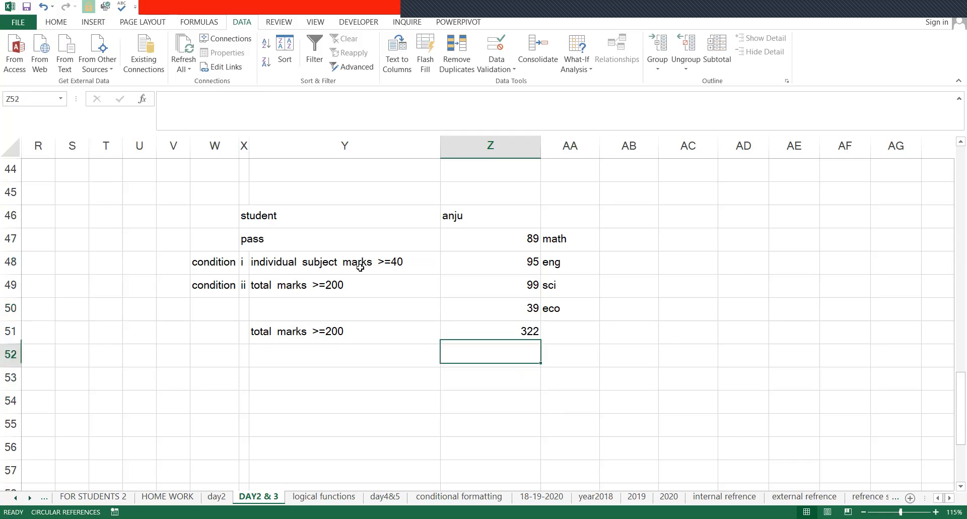
pyautogui.press('Left')
pyautogui.write('pa')
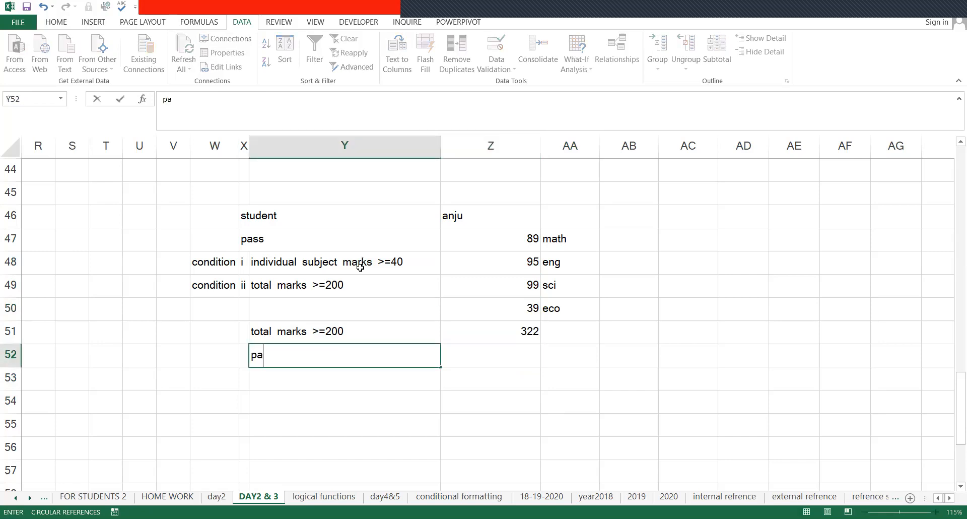
pyautogui.write('ss/fail')
pyautogui.press('Return')
# Step: Fill the pass/fail result cell Z52 with yellow
pyautogui.press('Up')
pyautogui.press('Right')
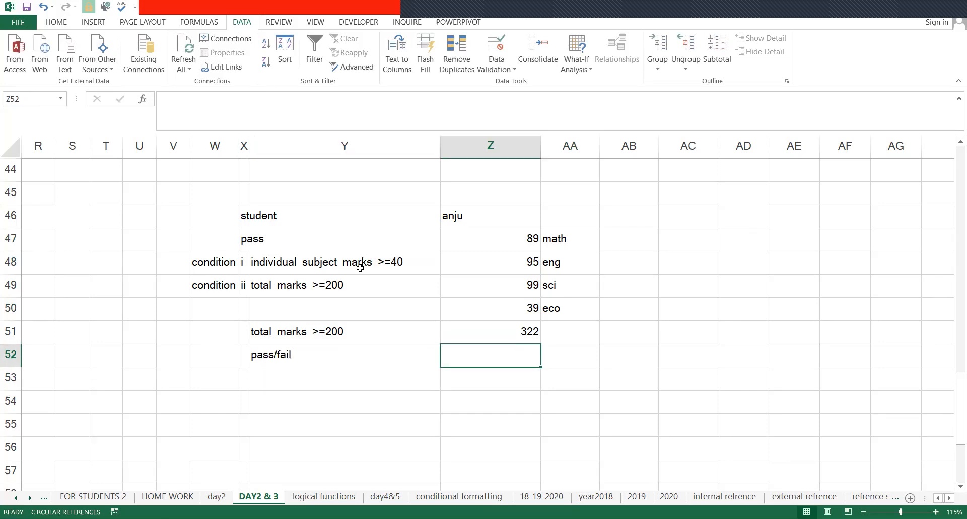
pyautogui.click(49, 24)
pyautogui.click(179, 61)
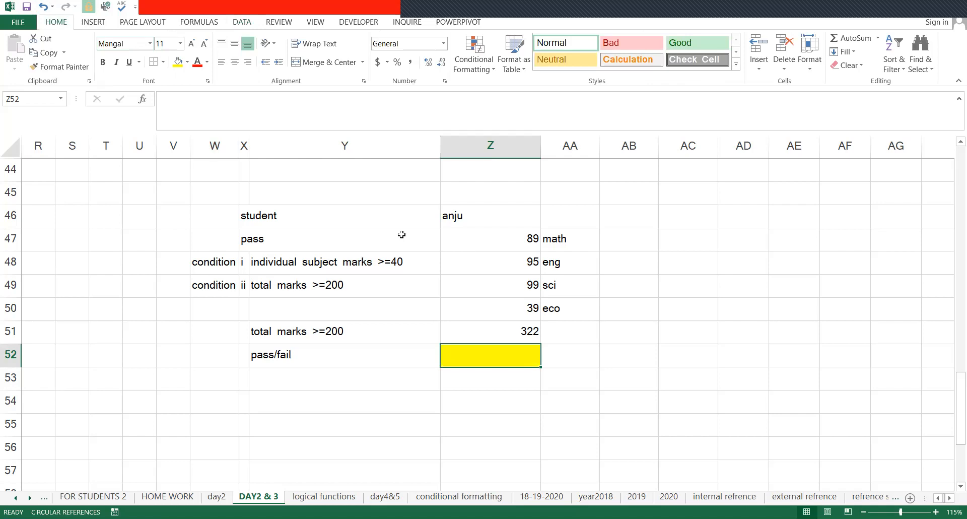
# Step: Format the marks table Z46:AA51 with bold text, cell borders and centred alignment
pyautogui.click(460, 242)
pyautogui.moveTo(477, 216); pyautogui.dragTo(549, 338)
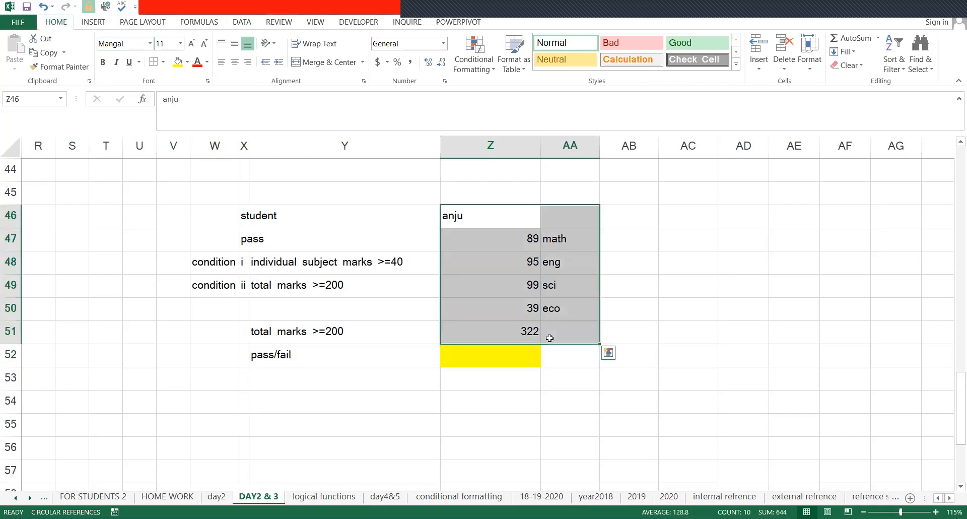
pyautogui.hotkey('alt', 'h')
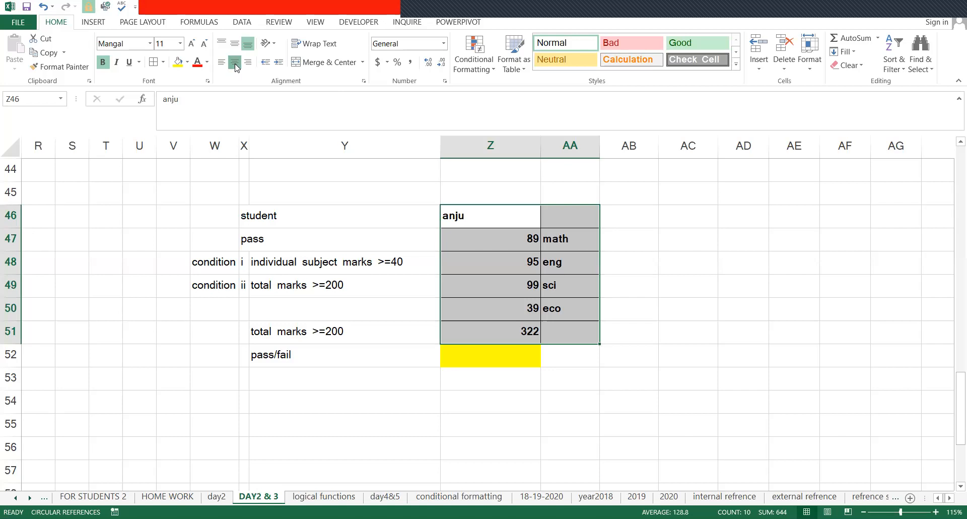
pyautogui.click(235, 67)
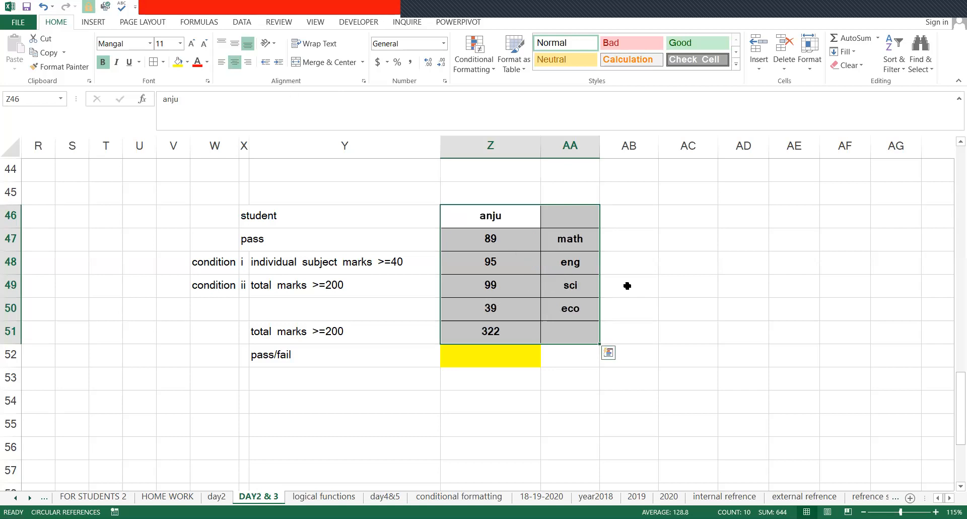
# Step: Make the total and pass/fail labels in Y51:Y52 and the result cell Z52 bold
pyautogui.moveTo(339, 333); pyautogui.dragTo(422, 357)
pyautogui.click(506, 355)
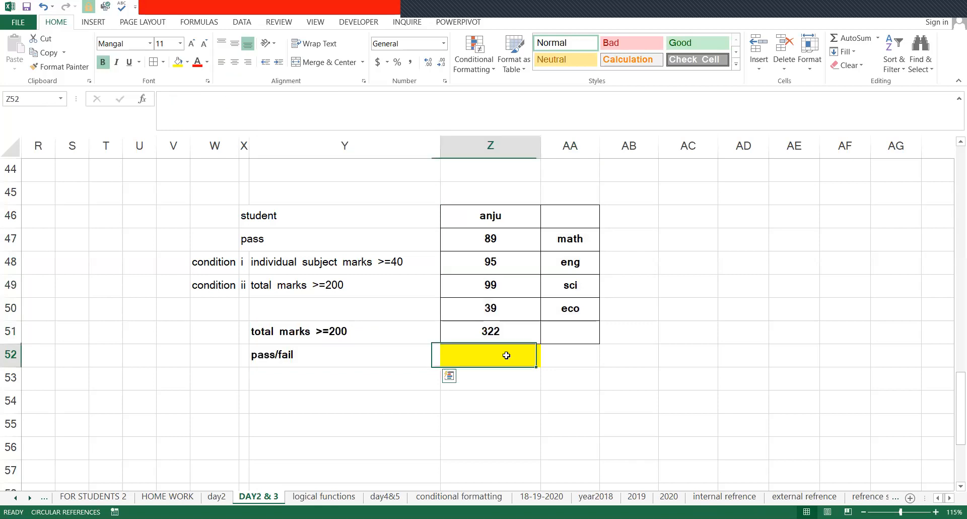
pyautogui.hotkey('ctrl', 'b')
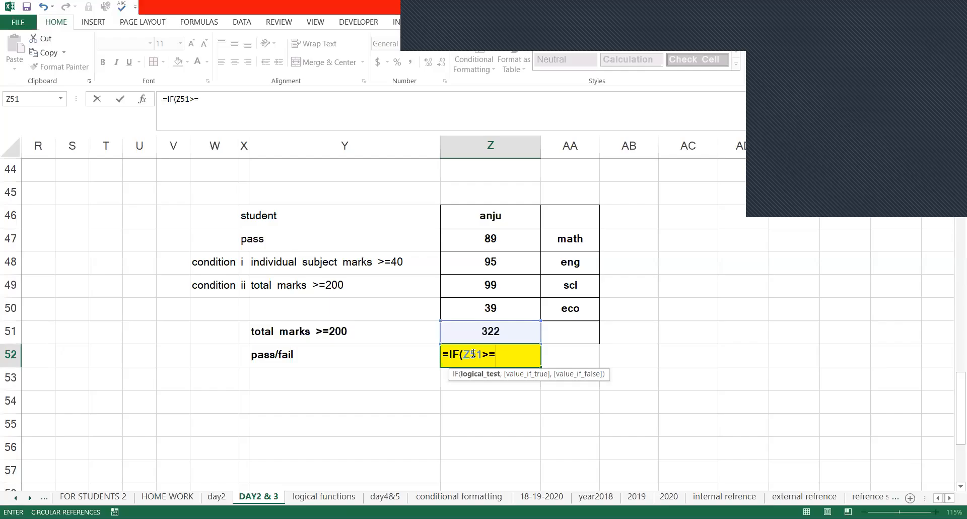
# Step: Enter the formula =IF(Z51>=200,"pass","fail") in the result cell Z52
pyautogui.click(506, 348)
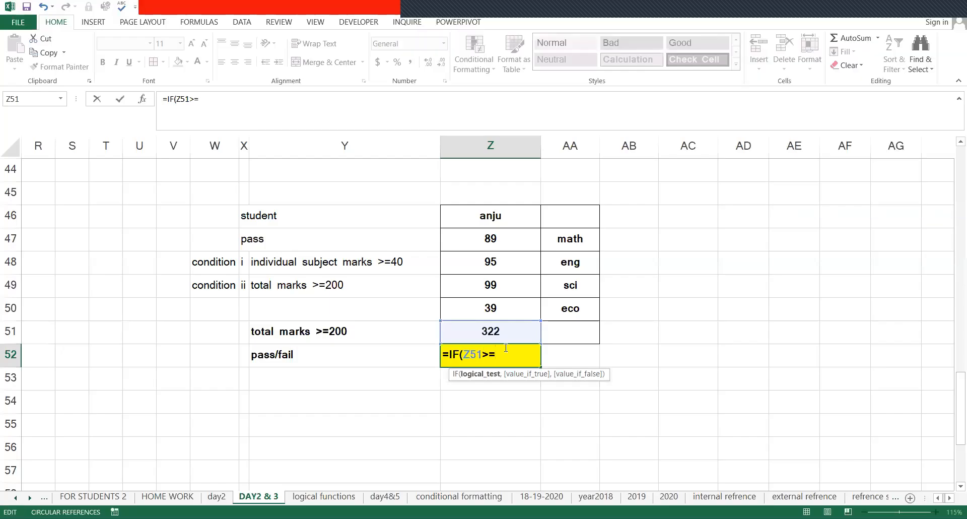
pyautogui.write('200,')
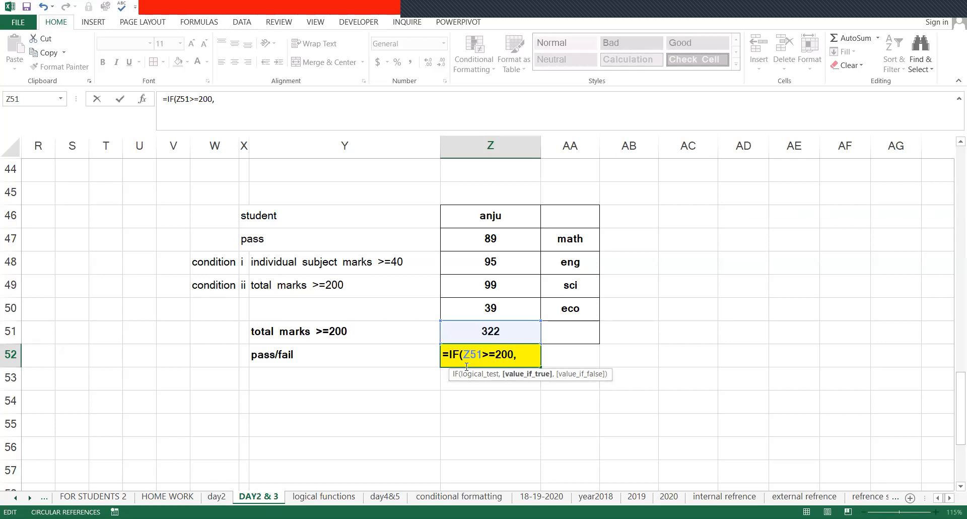
pyautogui.write('"pass')
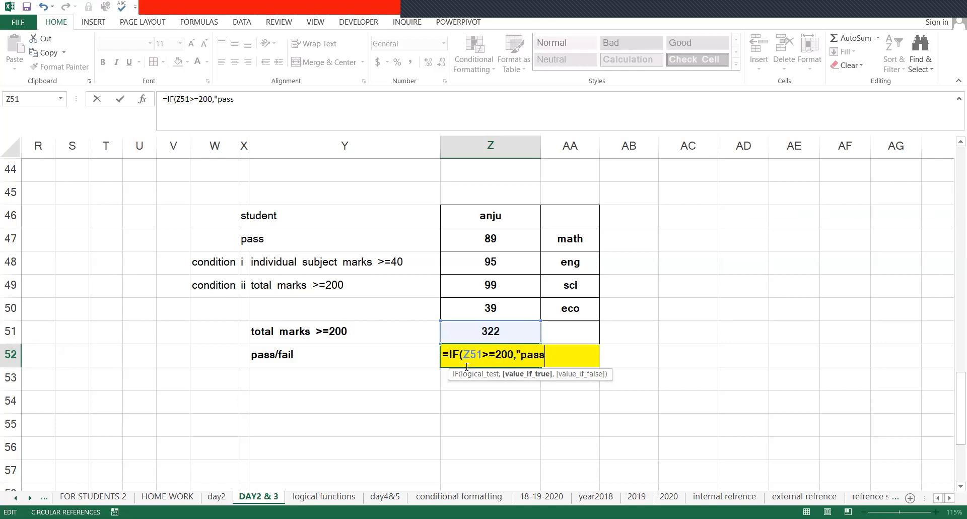
pyautogui.write('","f')
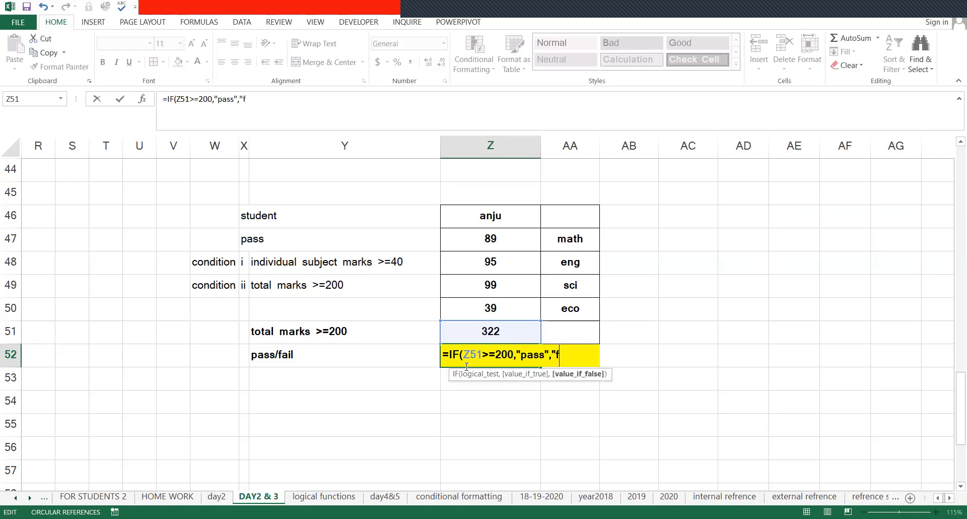
pyautogui.write('ail")')
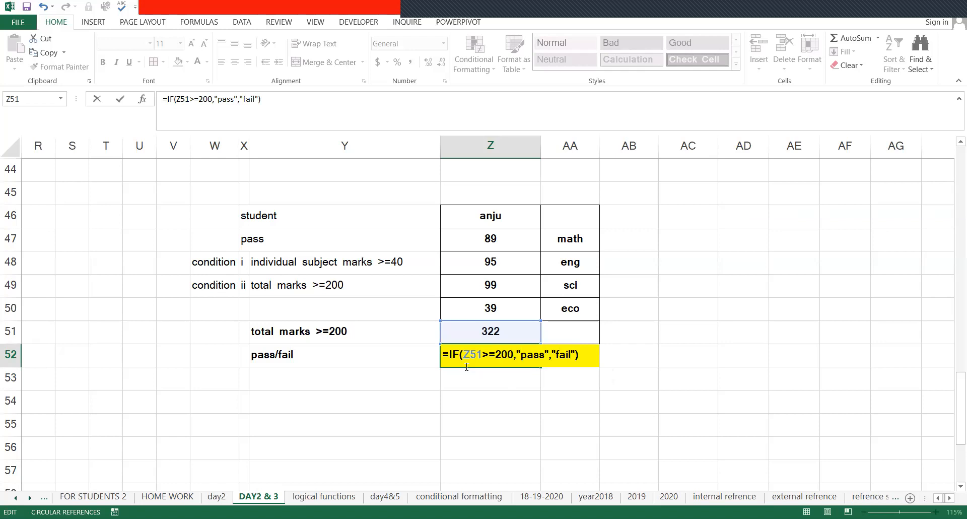
pyautogui.press('Return')
pyautogui.click(464, 366)
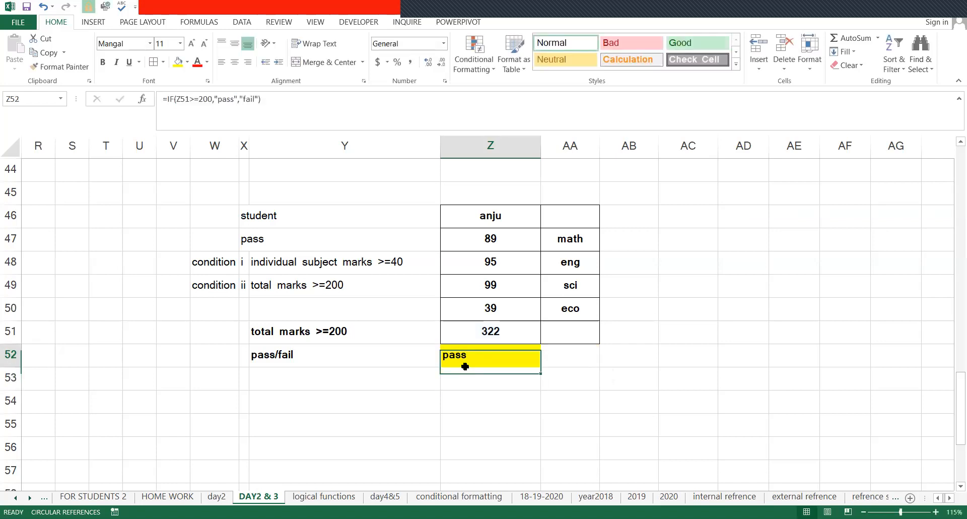
# Step: Highlight the student pass conditions in W46:Y49 with yellow fill and bold text
pyautogui.press('Up')
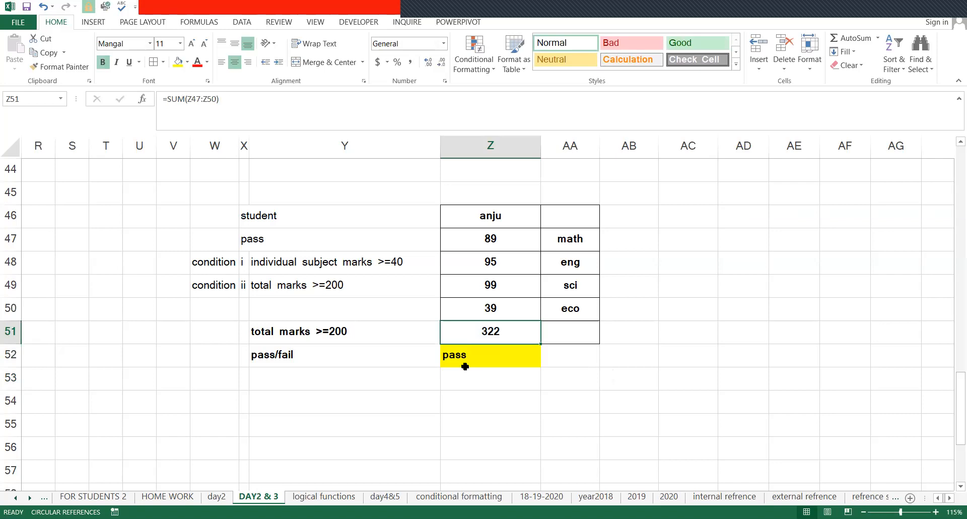
pyautogui.click(464, 366)
pyautogui.press('Left')
pyautogui.press('Left')
pyautogui.press('Left')
pyautogui.press('Up')
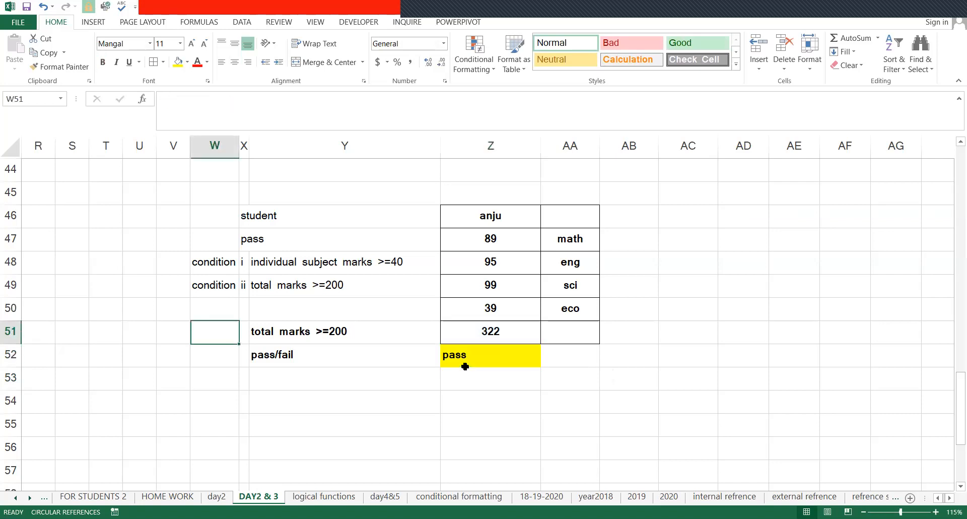
pyautogui.press('Up')
pyautogui.press('Up')
pyautogui.press('Up')
pyautogui.press('Up')
pyautogui.press('Up')
pyautogui.hotkey('shift', 'Right')
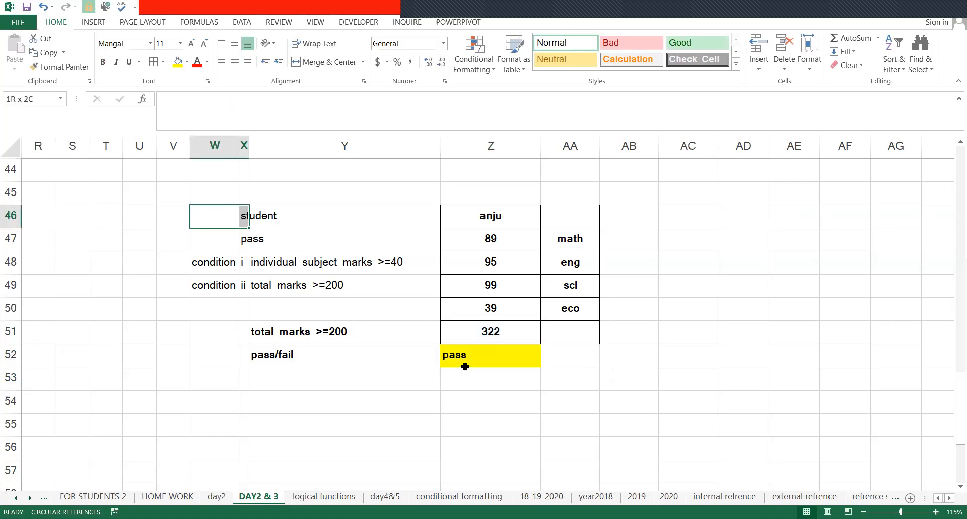
pyautogui.hotkey('shift', 'Right')
pyautogui.hotkey('shift', 'Down')
pyautogui.hotkey('shift', 'Down')
pyautogui.hotkey('shift', 'Down')
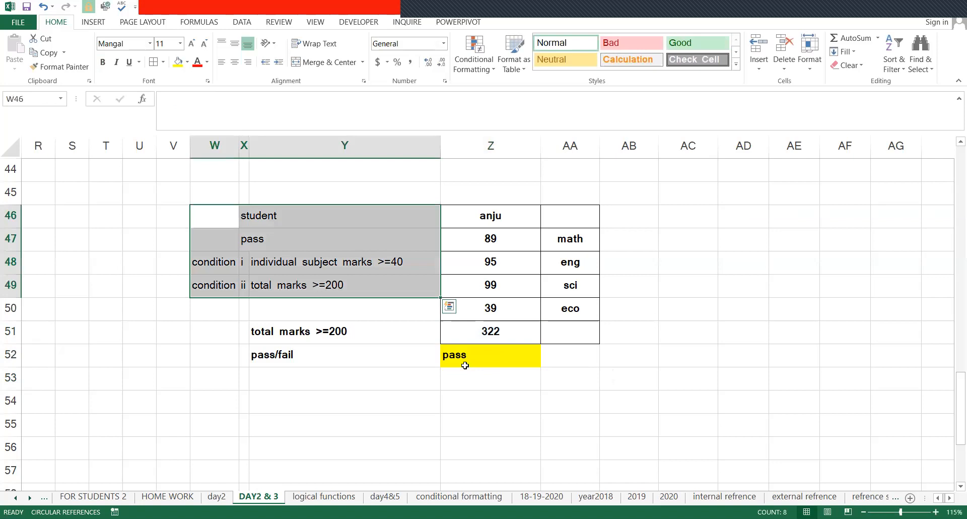
pyautogui.click(176, 64)
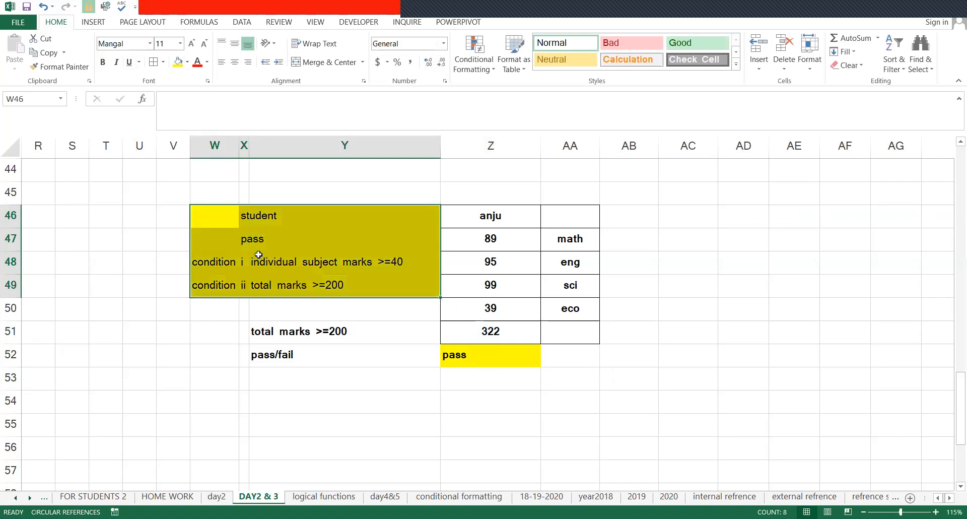
pyautogui.hotkey('ctrl', 'b')
pyautogui.click(349, 277)
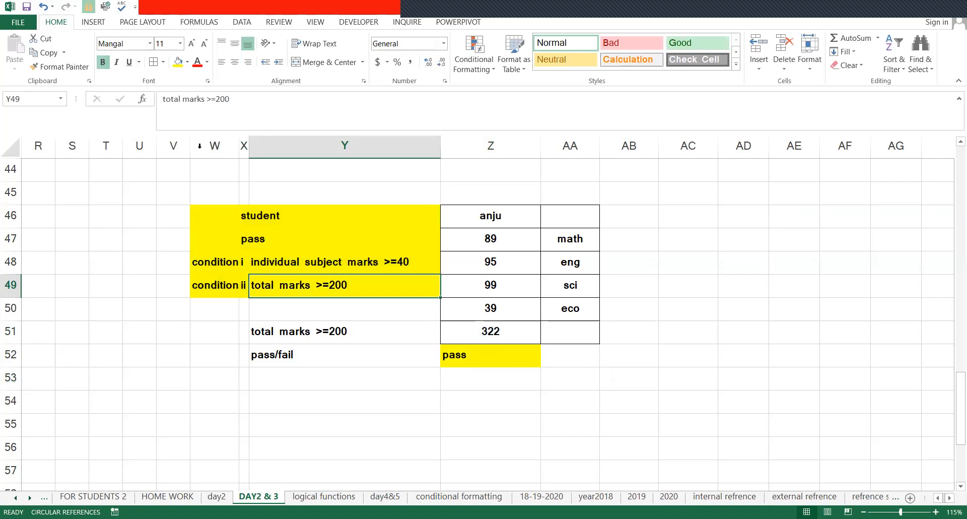
pyautogui.click(241, 264)
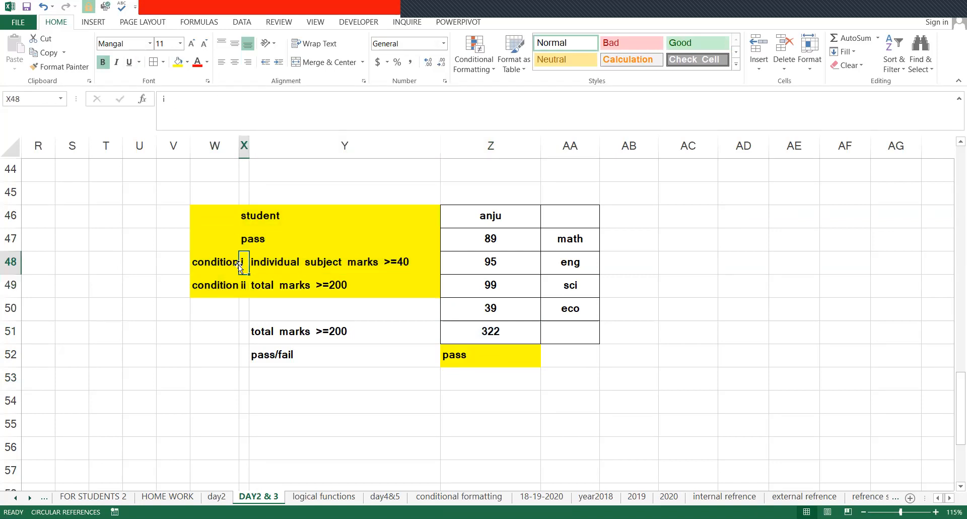
pyautogui.click(386, 257)
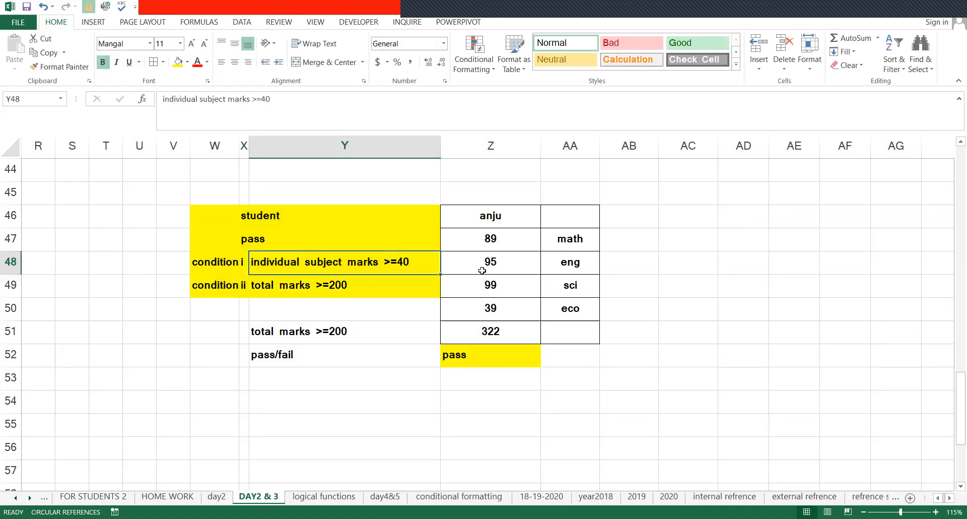
pyautogui.press('Right')
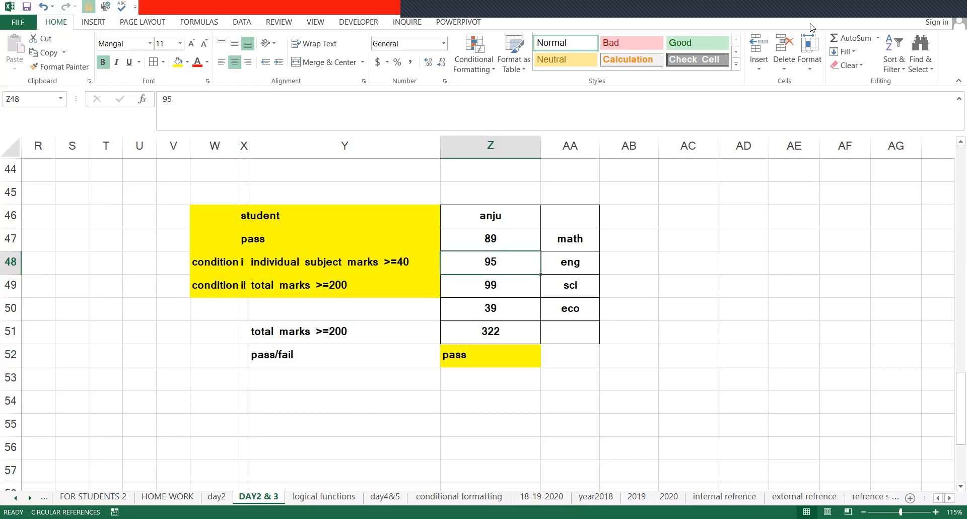
pyautogui.press('Down')
pyautogui.press('Down')
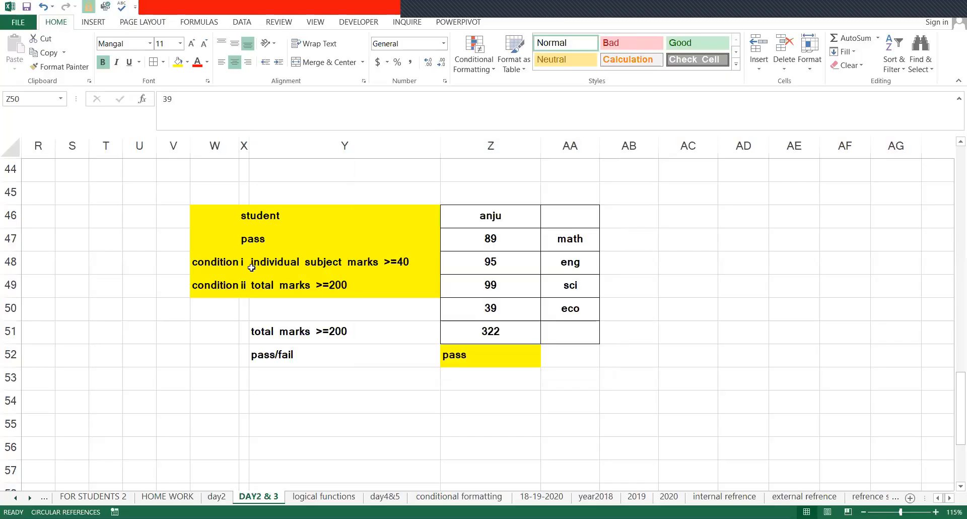
# Step: Review the two pass conditions against the subject marks, the total in Z51 and the result formula in Z52
pyautogui.click(333, 271)
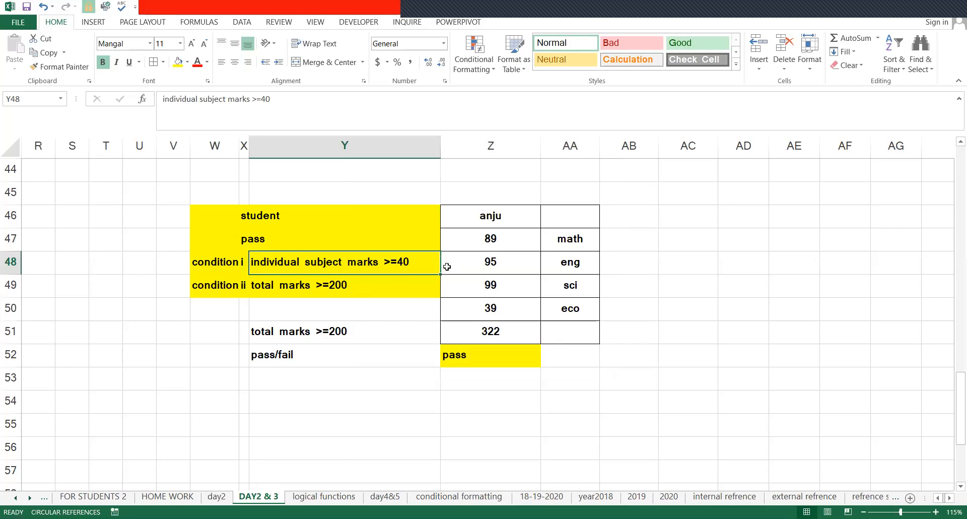
pyautogui.click(498, 289)
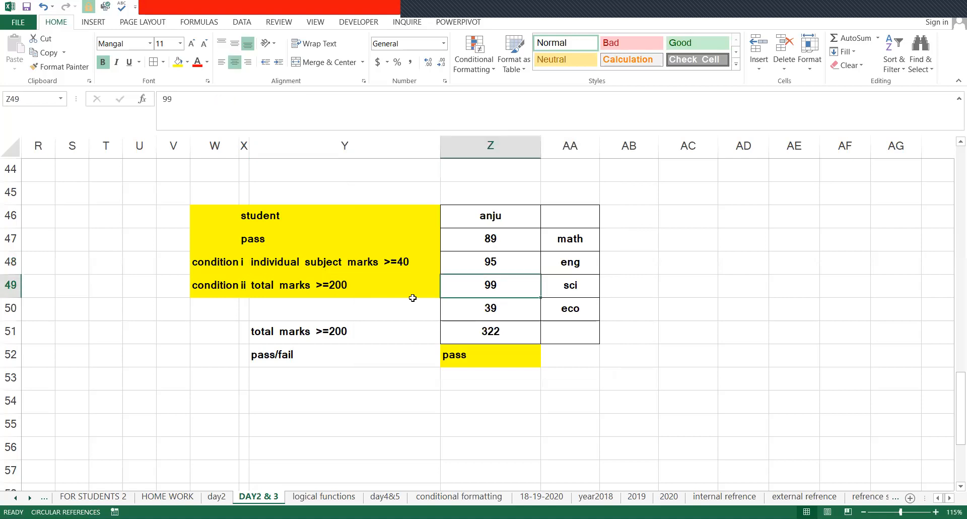
pyautogui.click(316, 286)
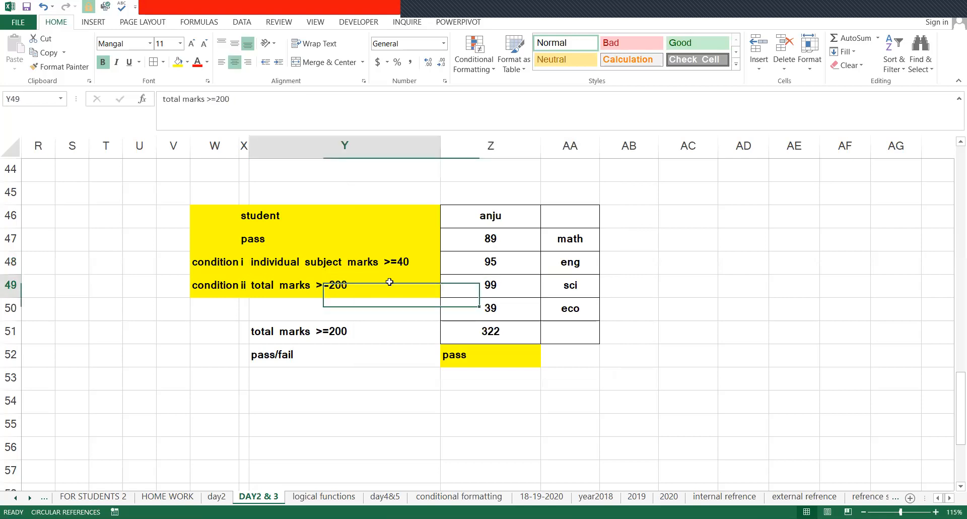
pyautogui.click(500, 328)
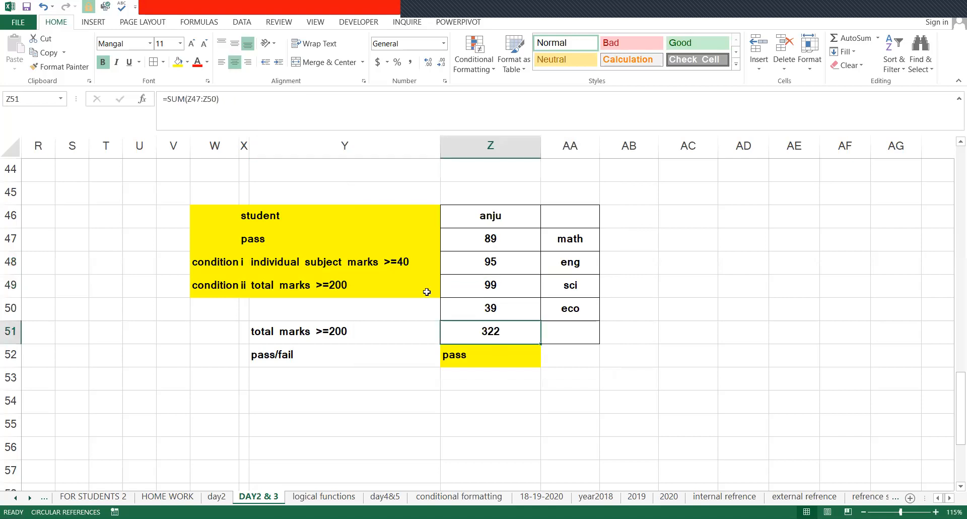
pyautogui.click(477, 355)
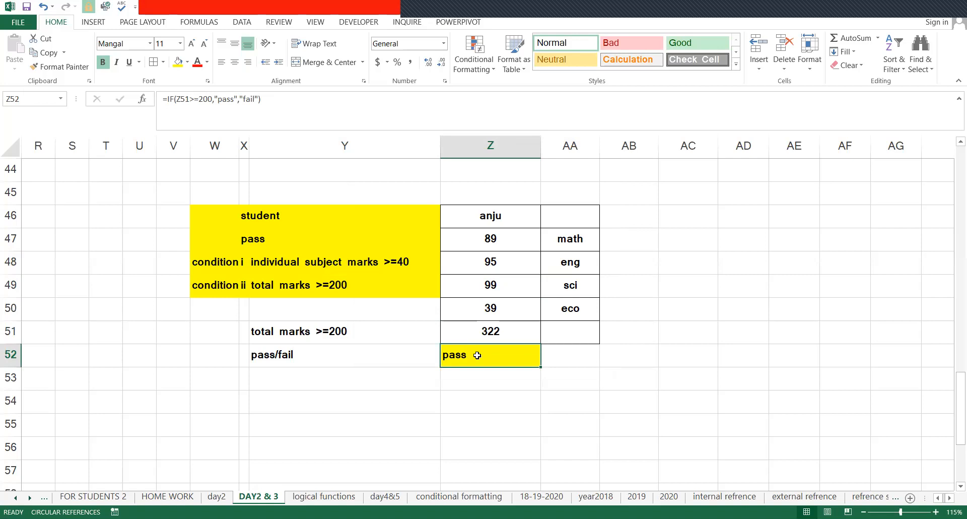
pyautogui.press('Right')
pyautogui.write('=')
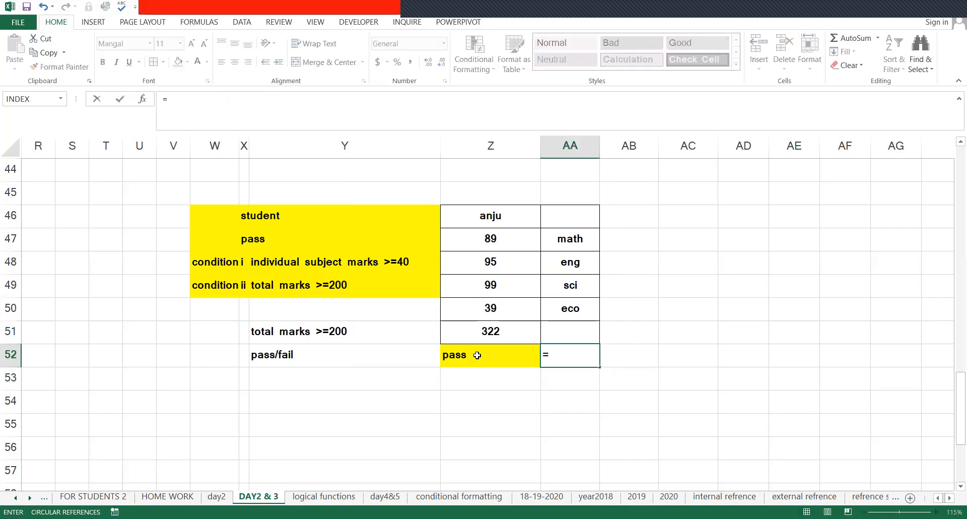
pyautogui.write('if')
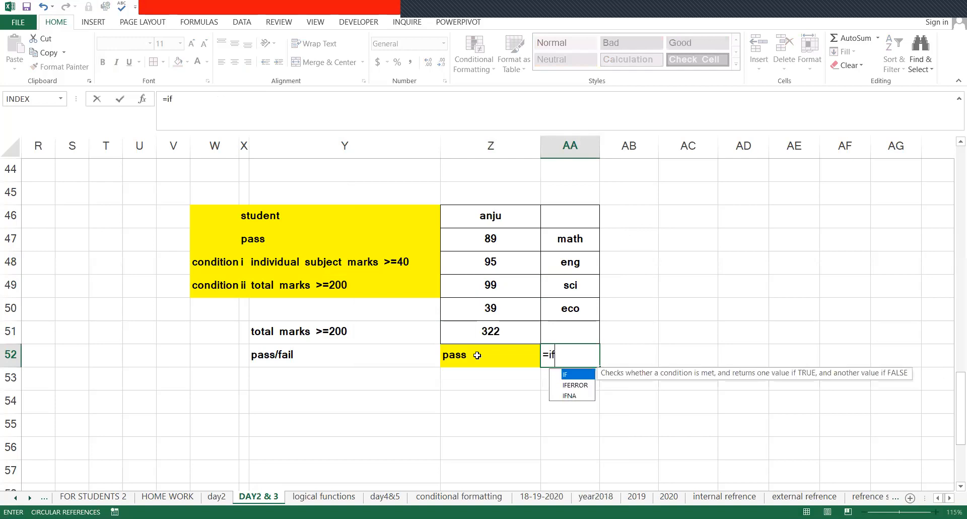
pyautogui.press('Tab')
pyautogui.press('BackSpace')
pyautogui.press('BackSpace')
pyautogui.press('BackSpace')
pyautogui.write('AND(')
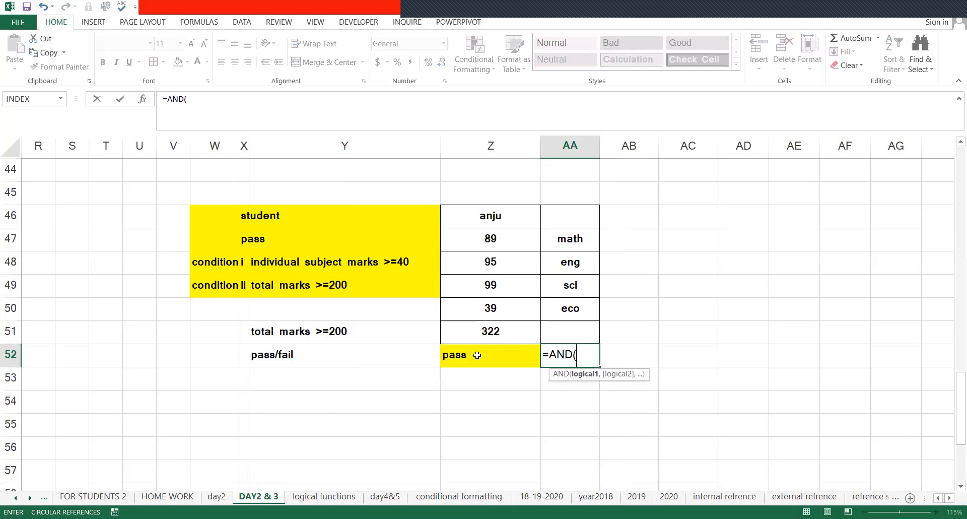
pyautogui.click(502, 234)
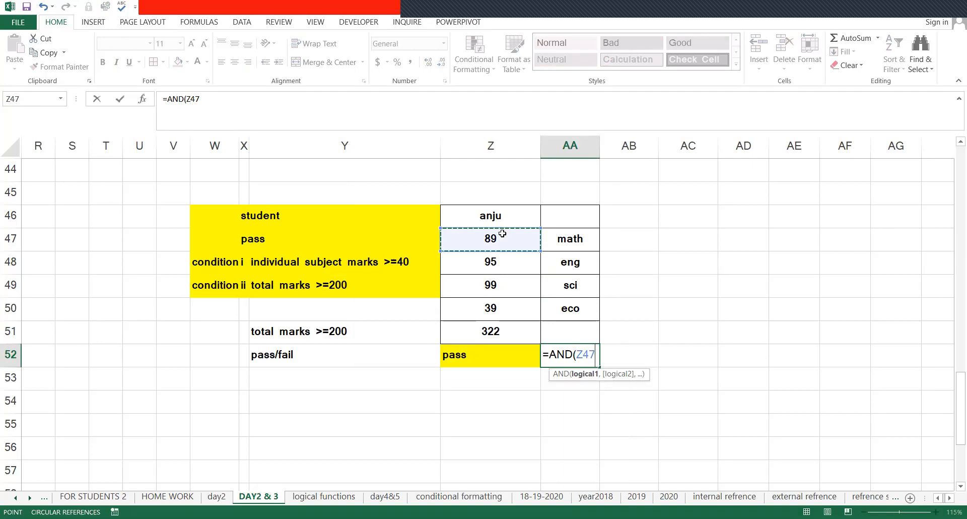
pyautogui.write('>')
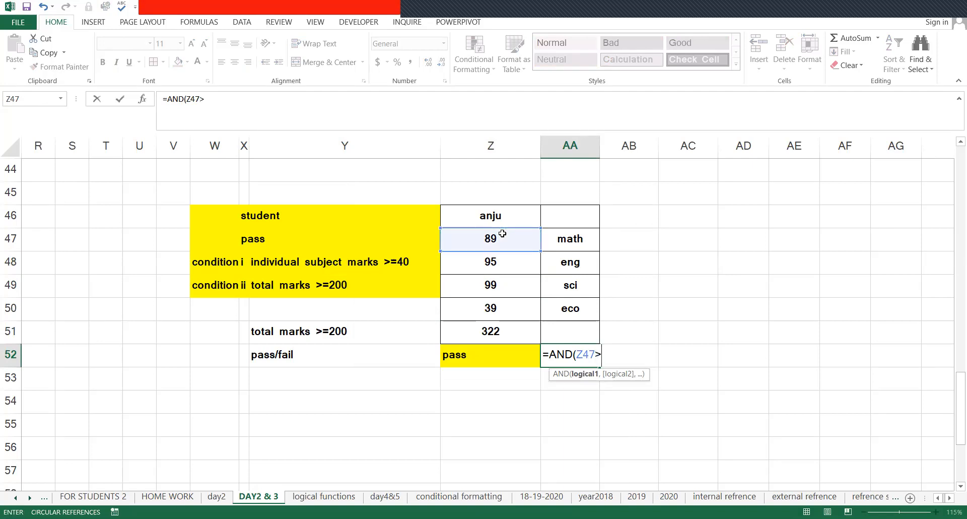
pyautogui.write('=40,,,,,,')
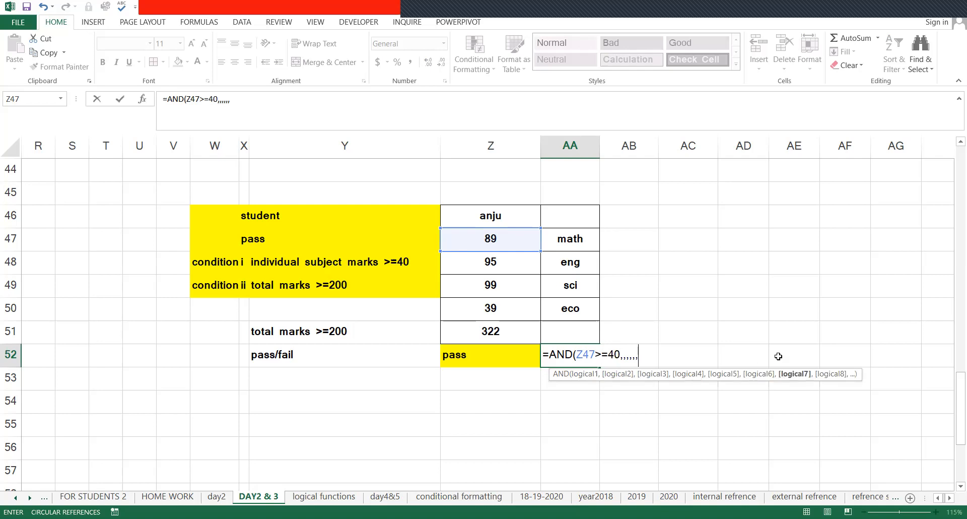
pyautogui.press('Escape')
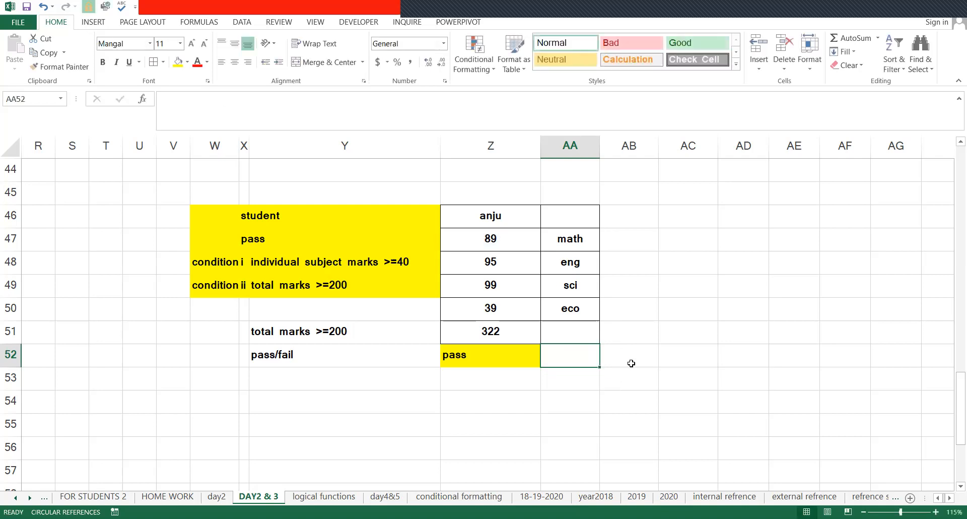
# Step: Start a formula in AA52 with the AND function nested as the logical test of IF
pyautogui.press('F2')
pyautogui.write('=')
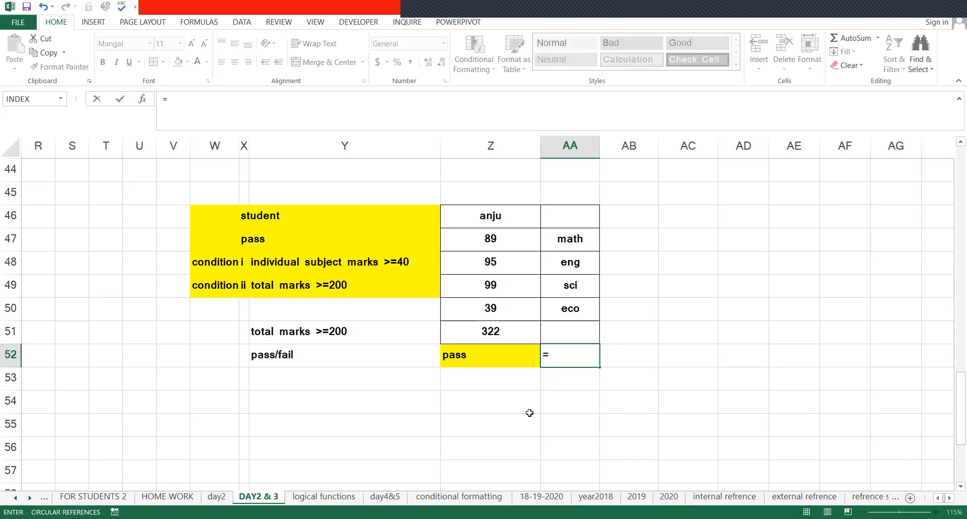
pyautogui.write('IF(')
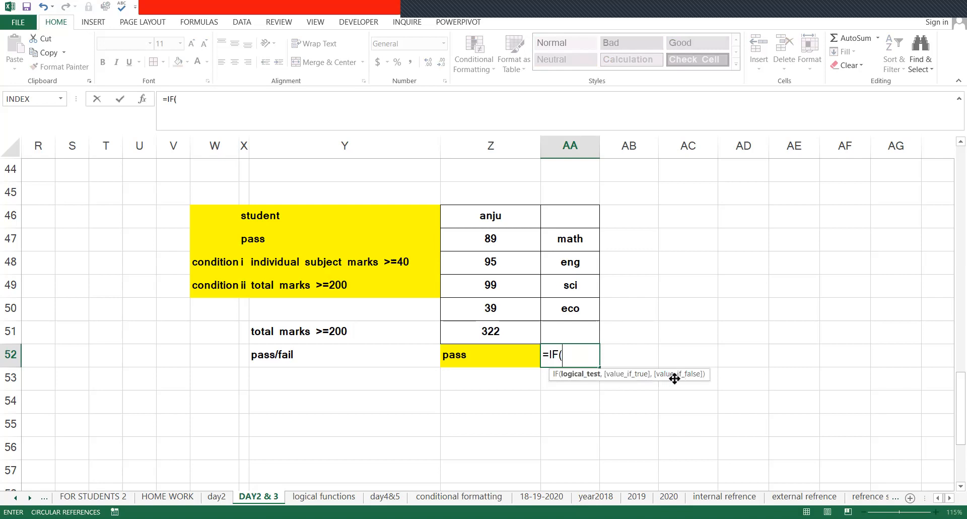
pyautogui.press('BackSpace')
pyautogui.press('BackSpace')
pyautogui.press('BackSpace')
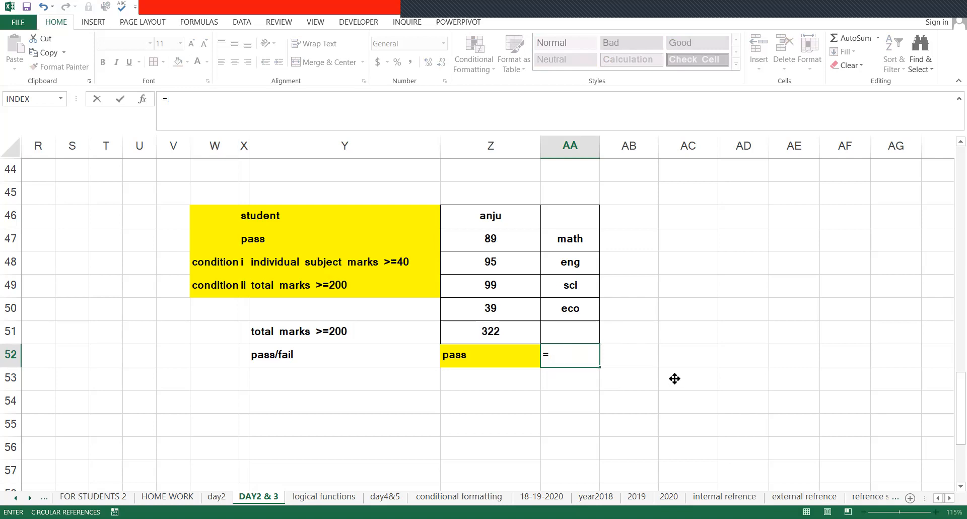
pyautogui.write('AND(')
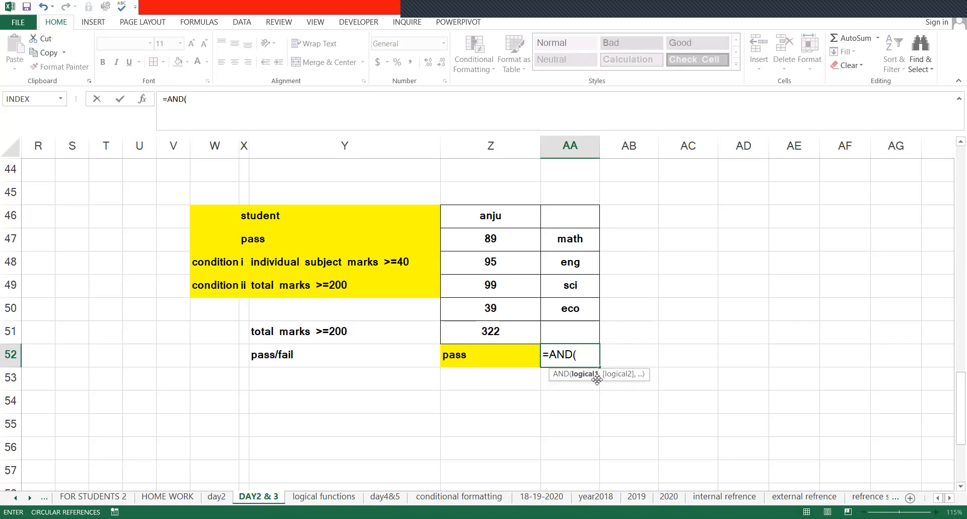
pyautogui.press('BackSpace')
pyautogui.press('BackSpace')
pyautogui.press('BackSpace')
pyautogui.press('BackSpace')
pyautogui.write('IF(')
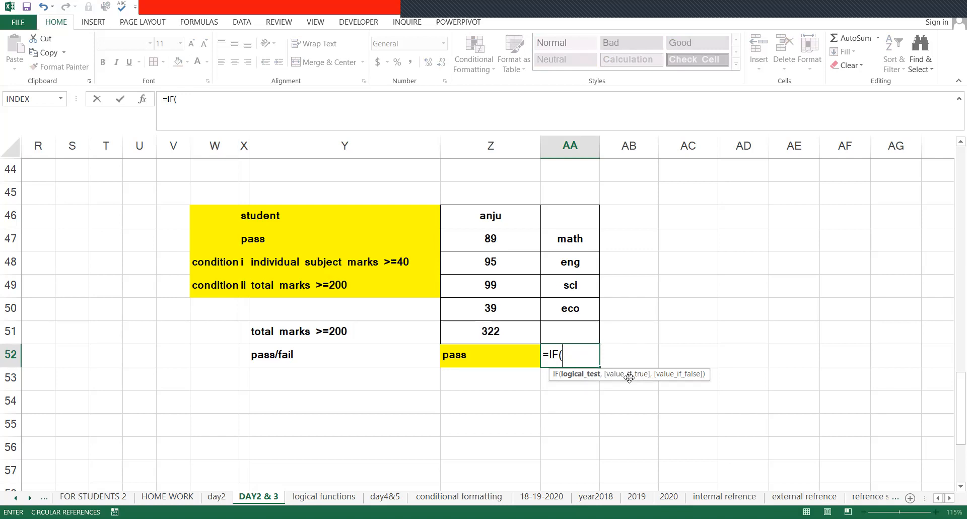
pyautogui.write('and')
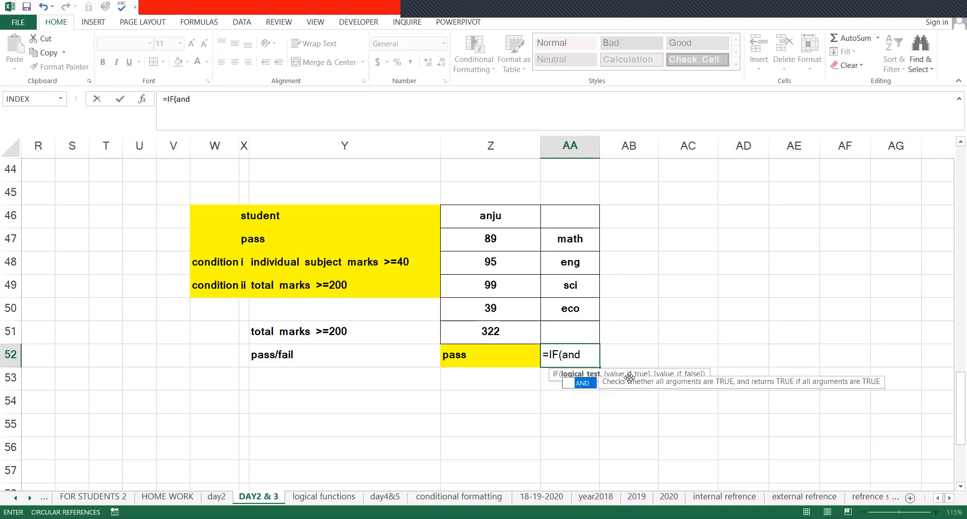
pyautogui.press('Tab')
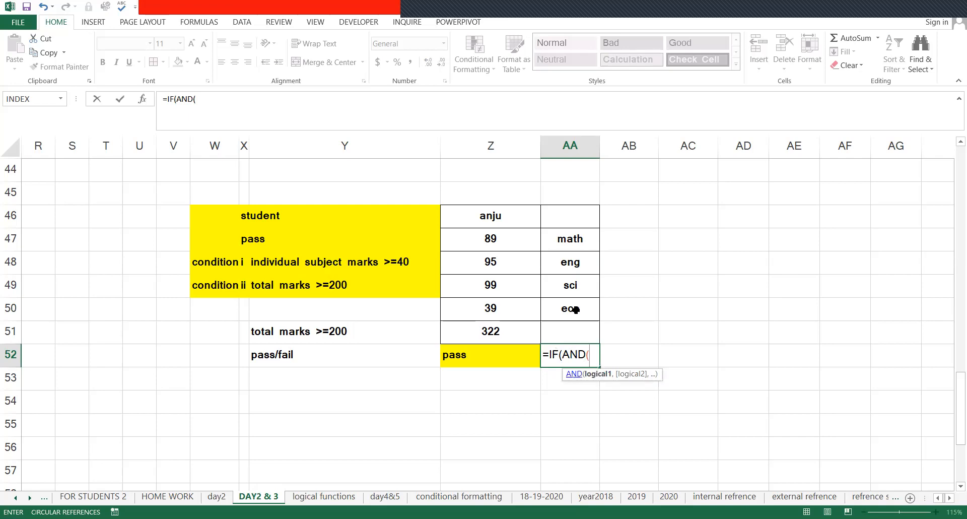
# Step: Add the math and English conditions Z47>=40 and Z48>=40 to the AND test in AA52
pyautogui.click(503, 237)
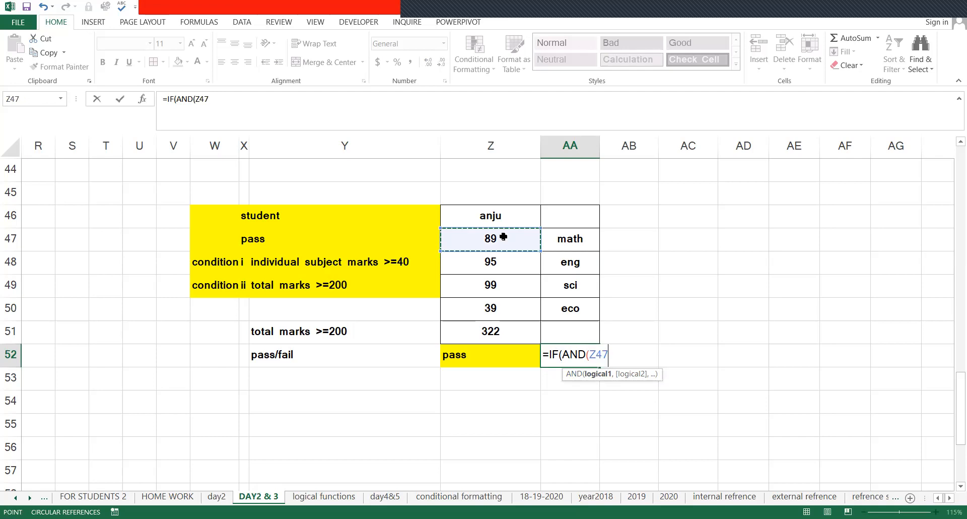
pyautogui.write('>=')
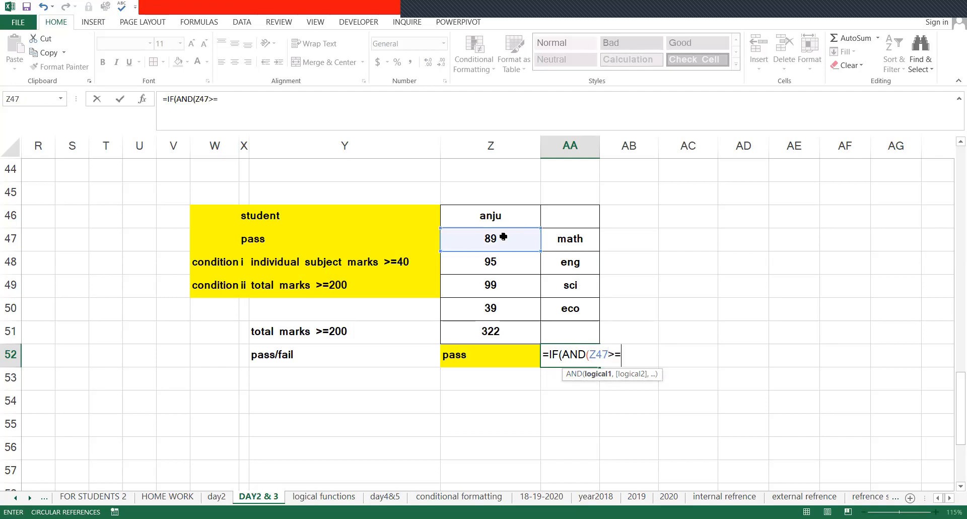
pyautogui.write('40,')
pyautogui.click(506, 270)
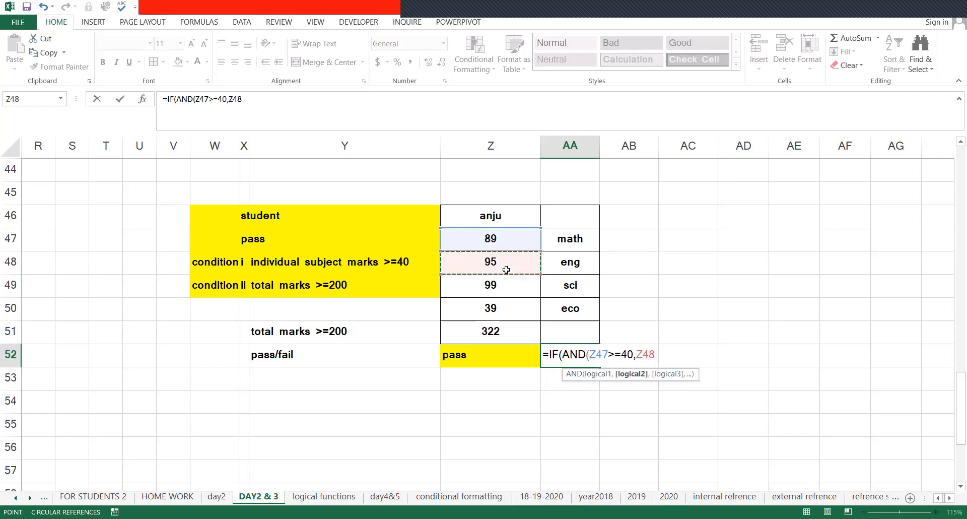
pyautogui.write('>=')
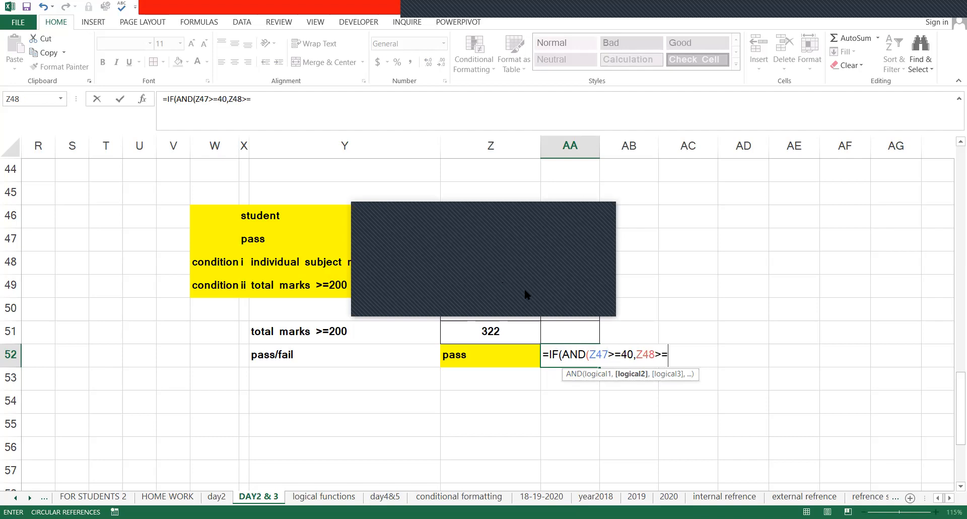
pyautogui.click(568, 296)
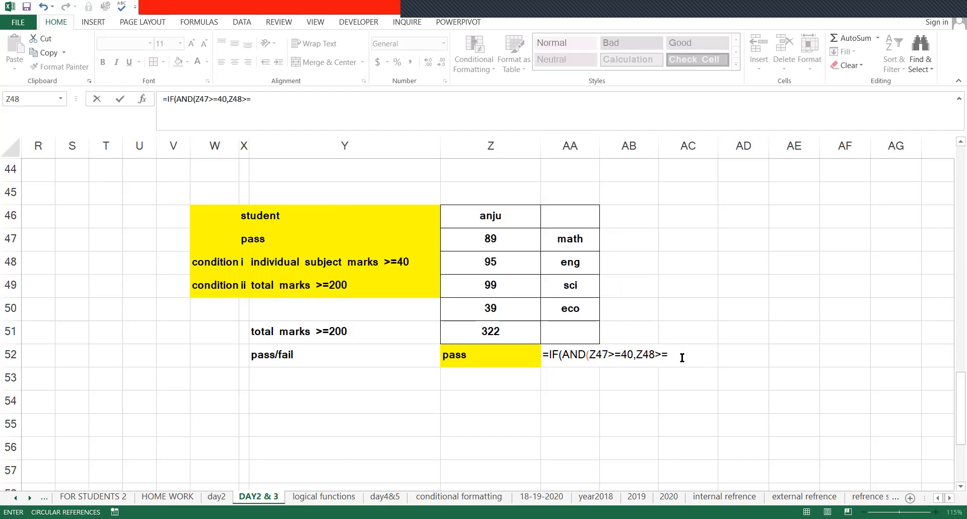
pyautogui.write('4')
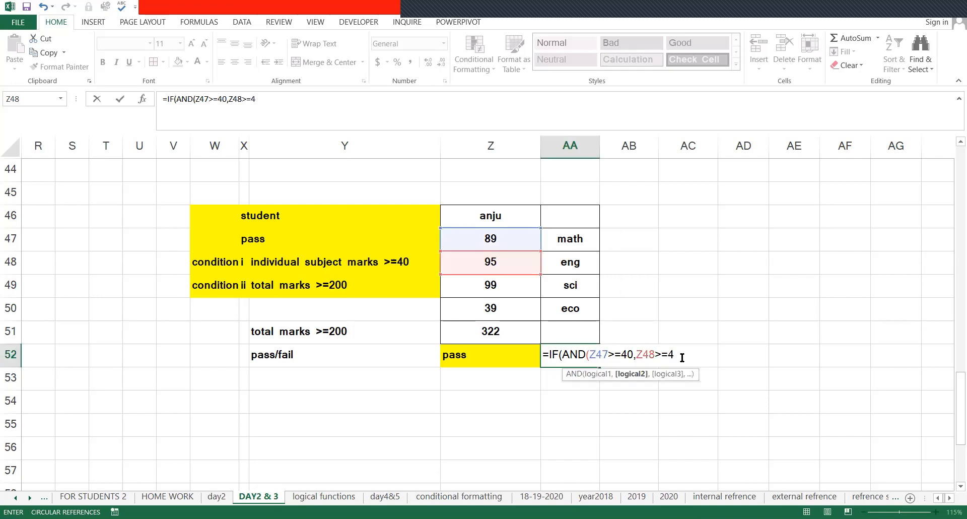
pyautogui.write('0,')
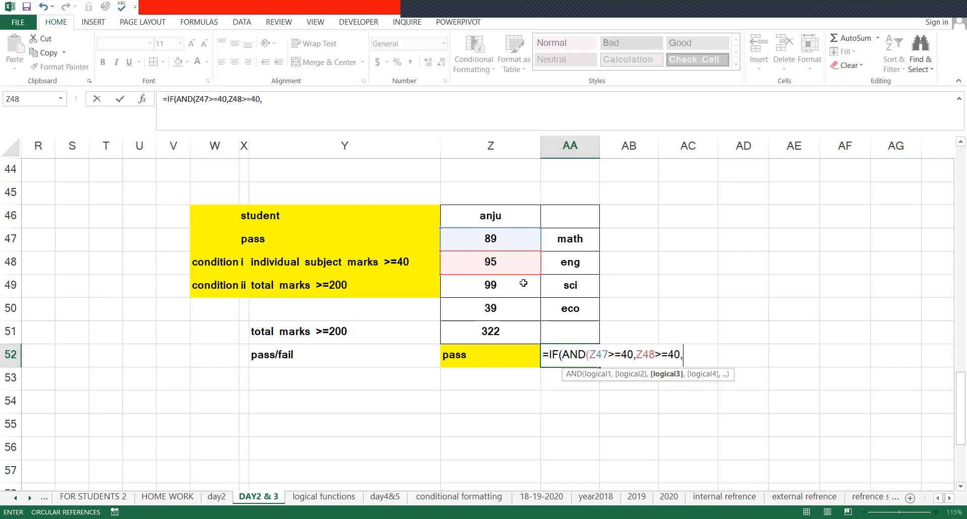
# Step: Add the science and economics conditions Z49>=40 and Z50>=40 to the AND test in AA52
pyautogui.click(523, 283)
pyautogui.write('>=')
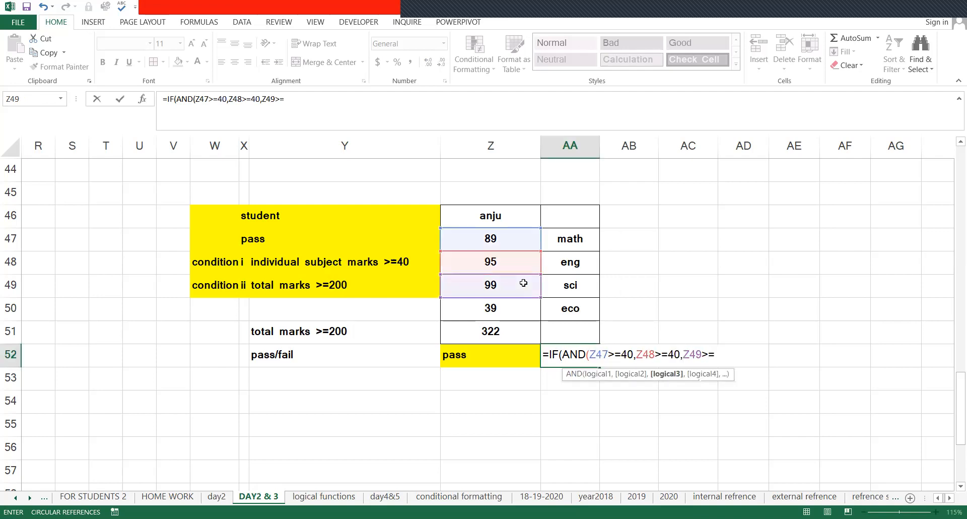
pyautogui.write('40,')
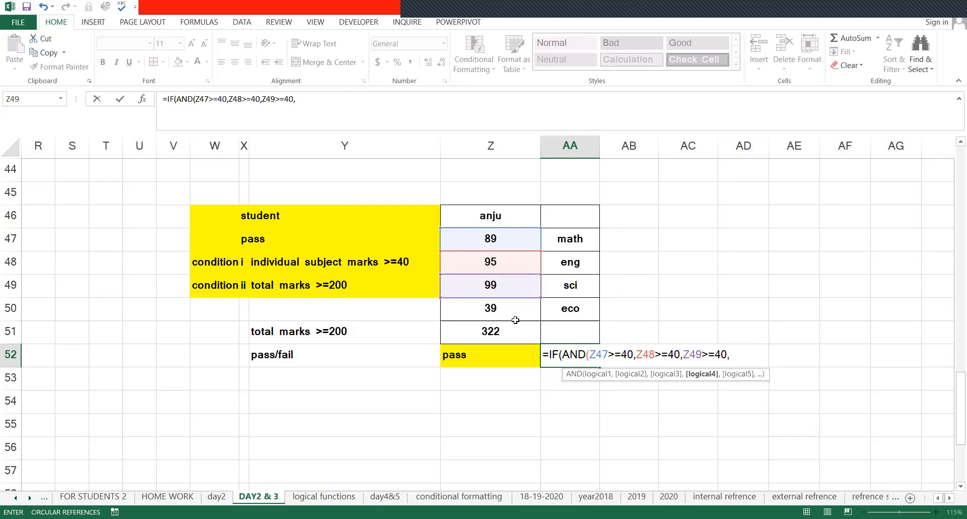
pyautogui.click(513, 311)
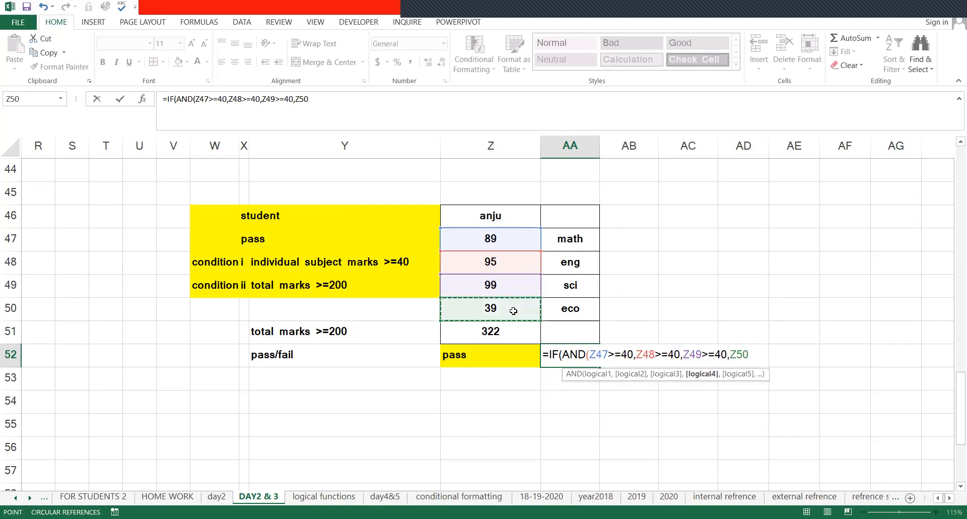
pyautogui.write('>=40')
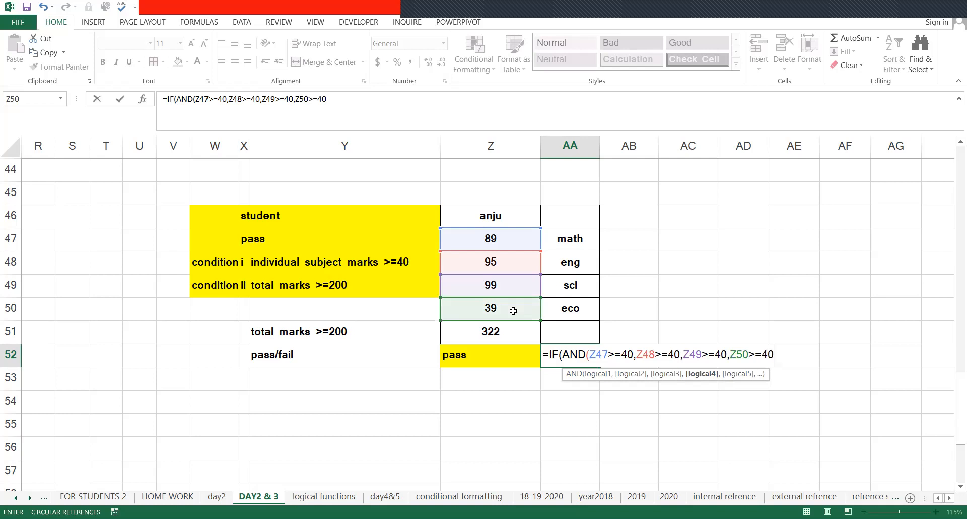
pyautogui.write(',')
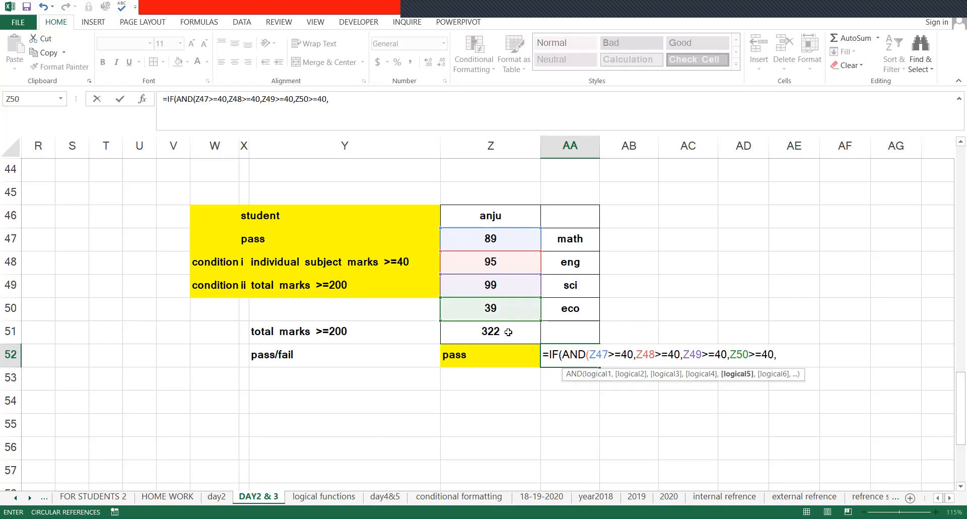
# Step: Add the total condition Z51>=200 to the AND test in AA52 and finish the IF with results "pass" and "fail"
pyautogui.click(508, 332)
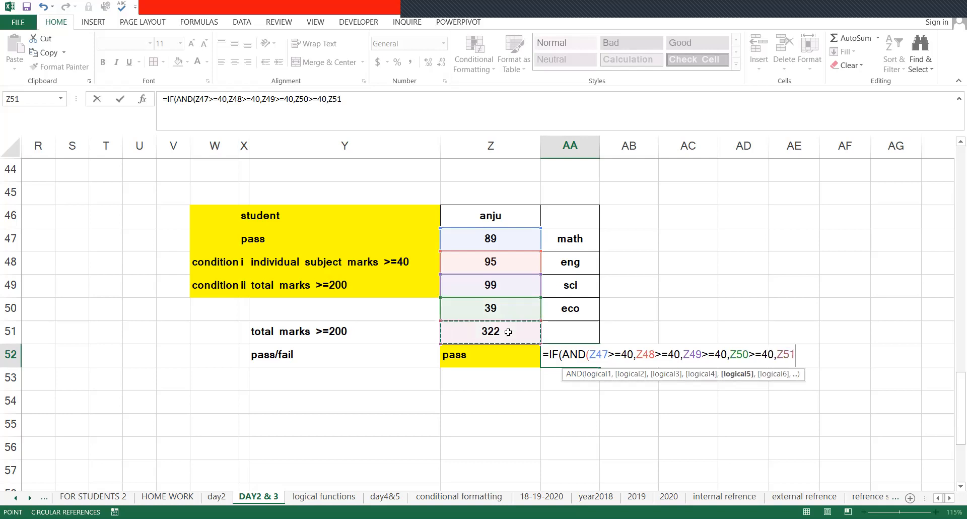
pyautogui.write('>')
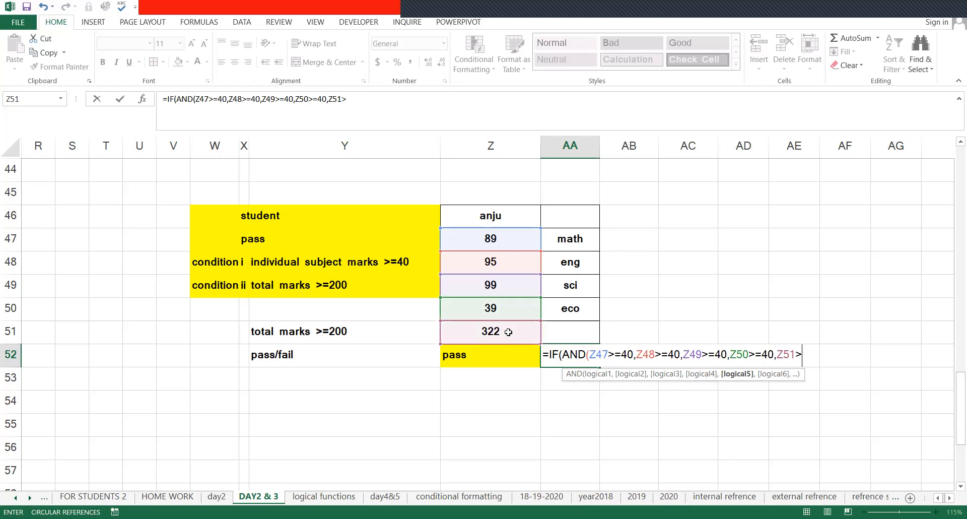
pyautogui.write('=200),"ps')
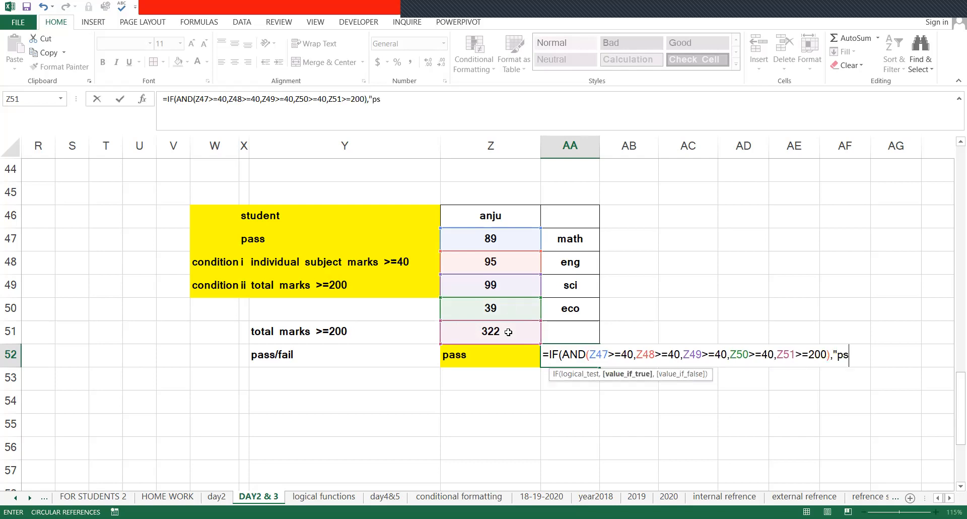
pyautogui.press('BackSpace')
pyautogui.write('ass",')
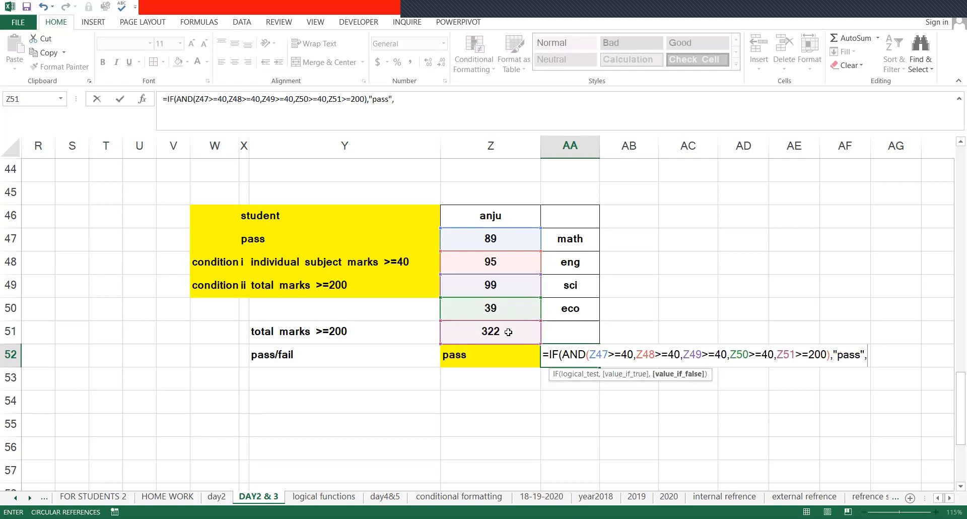
pyautogui.write('"fail")')
pyautogui.press('Return')
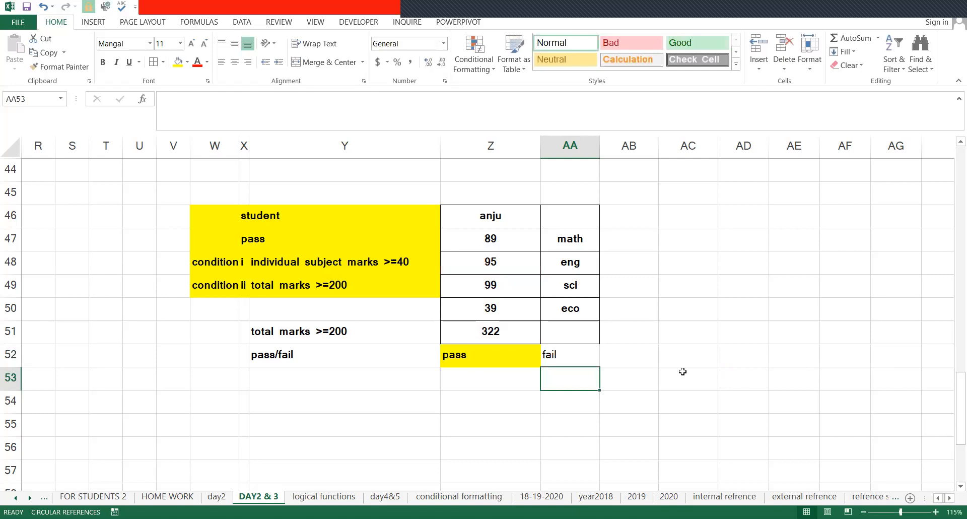
# Step: Fill the result cell AA52 with red
pyautogui.click(579, 347)
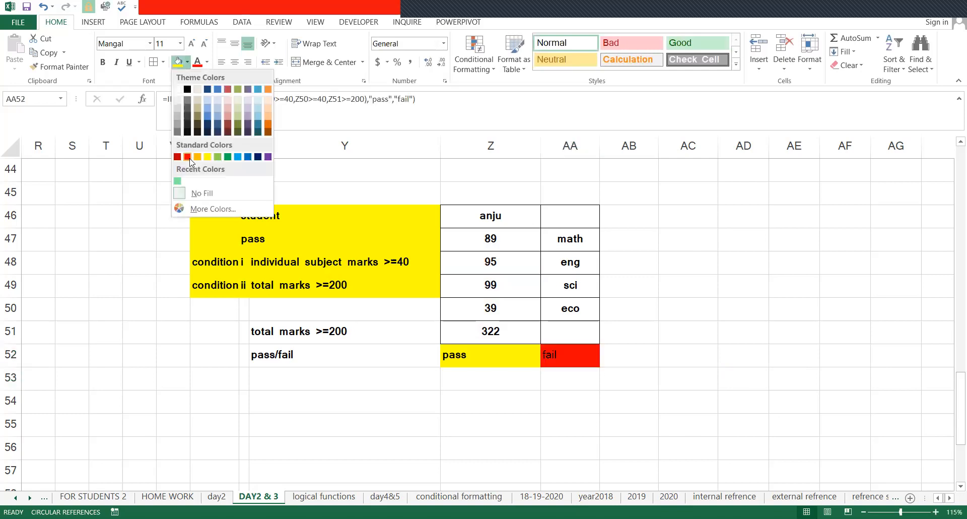
pyautogui.click(447, 10)
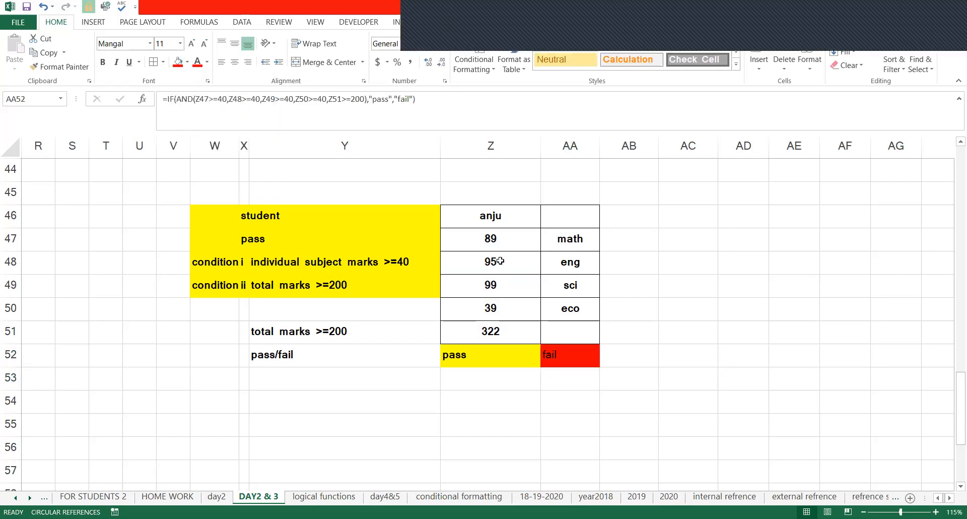
# Step: Examine the two pass conditions in Y48 and Y49 against the subject marks in Z47:Z50, including the economics mark
pyautogui.click(320, 262)
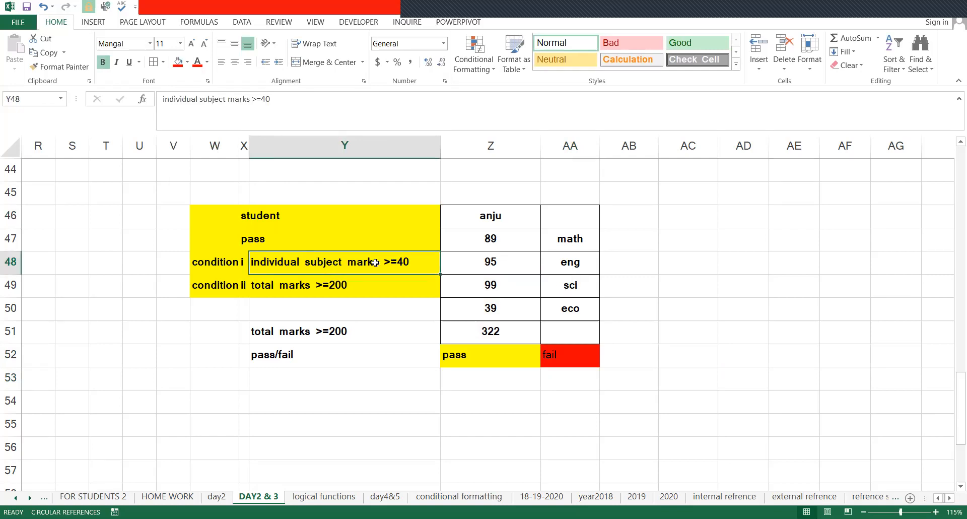
pyautogui.click(347, 284)
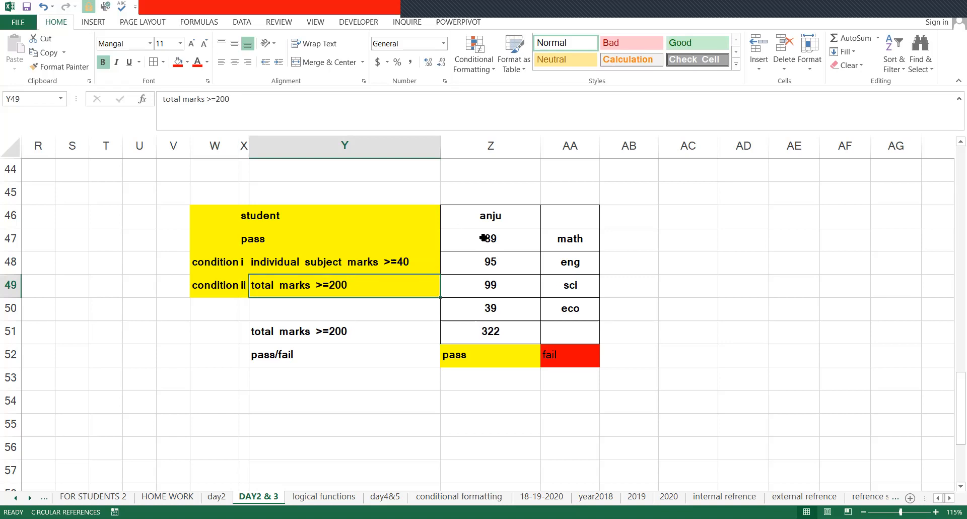
pyautogui.click(503, 254)
pyautogui.click(503, 306)
pyautogui.moveTo(501, 222); pyautogui.dragTo(503, 286)
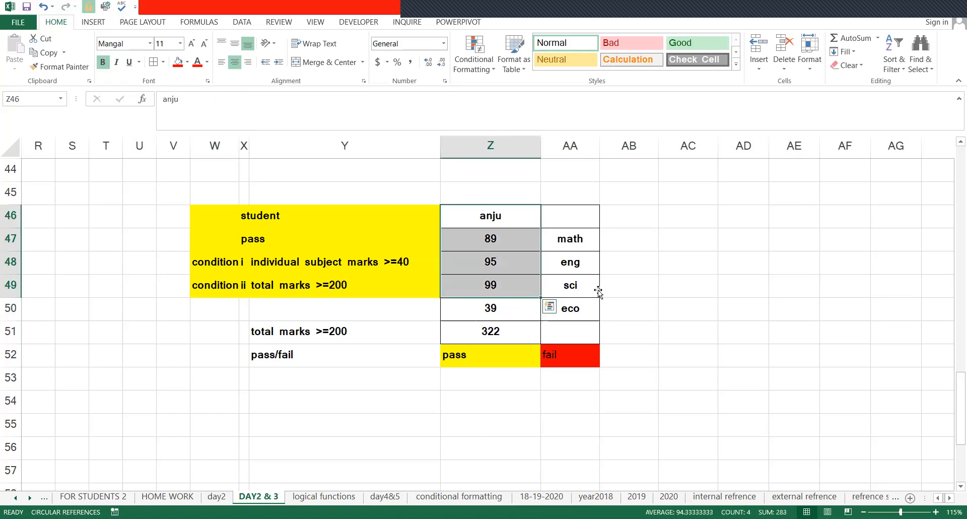
pyautogui.click(554, 291)
pyautogui.moveTo(490, 241); pyautogui.dragTo(490, 282)
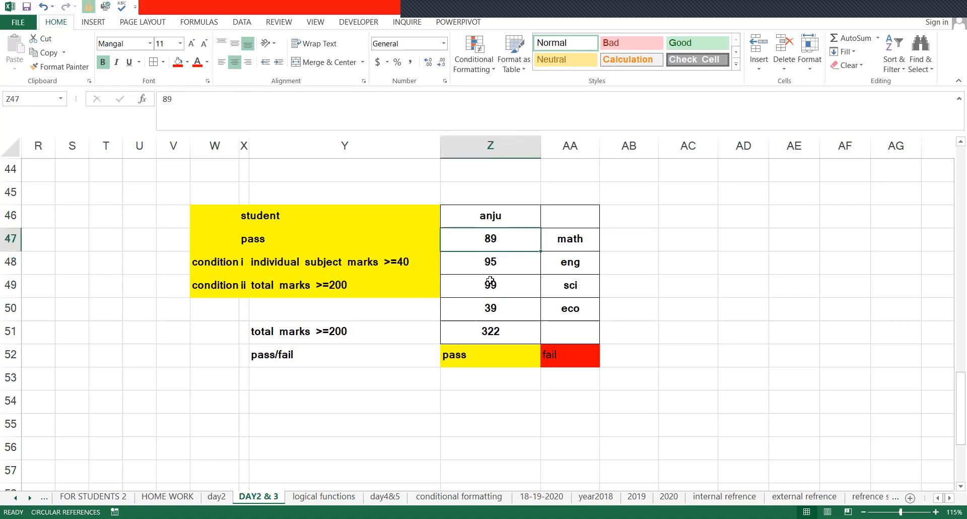
pyautogui.hotkey('ctrl', 'q')
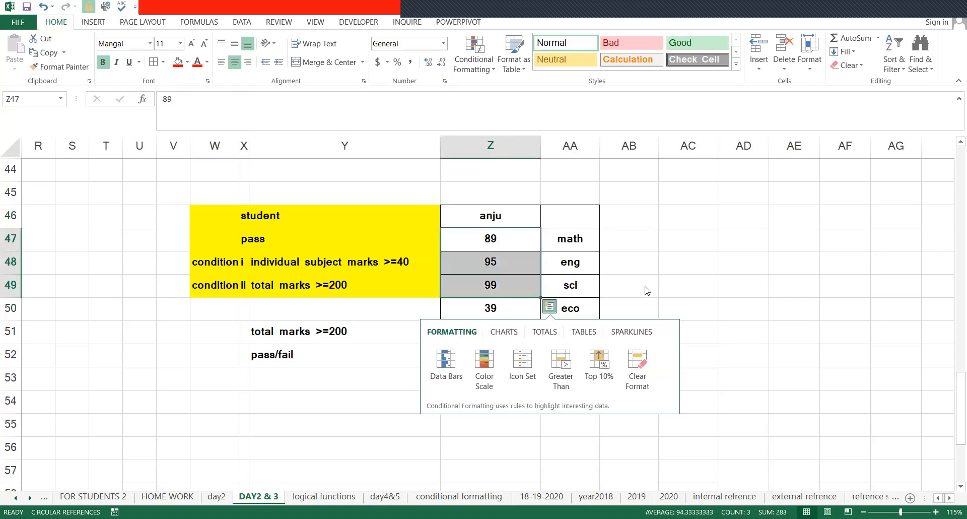
pyautogui.click(611, 294)
pyautogui.click(554, 307)
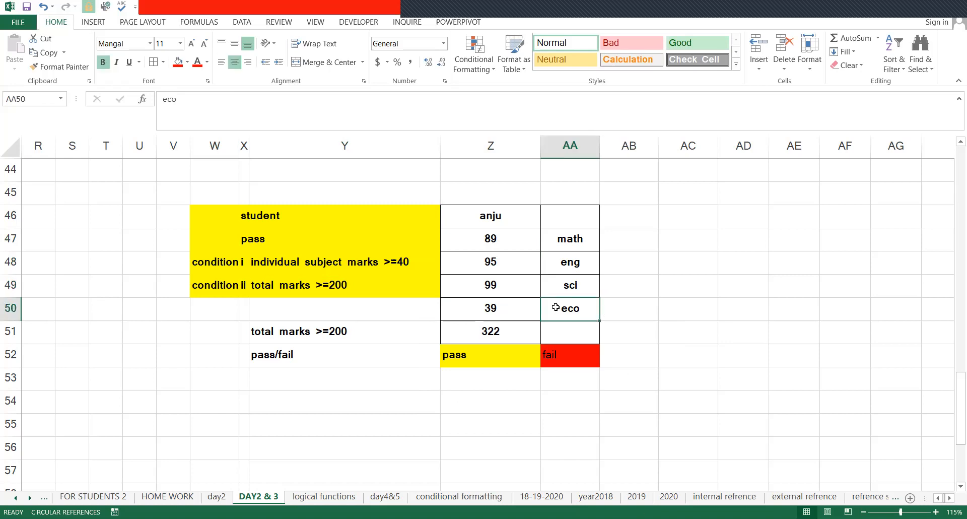
pyautogui.keyDown('shift'); pyautogui.click(504, 308); pyautogui.keyUp('shift')
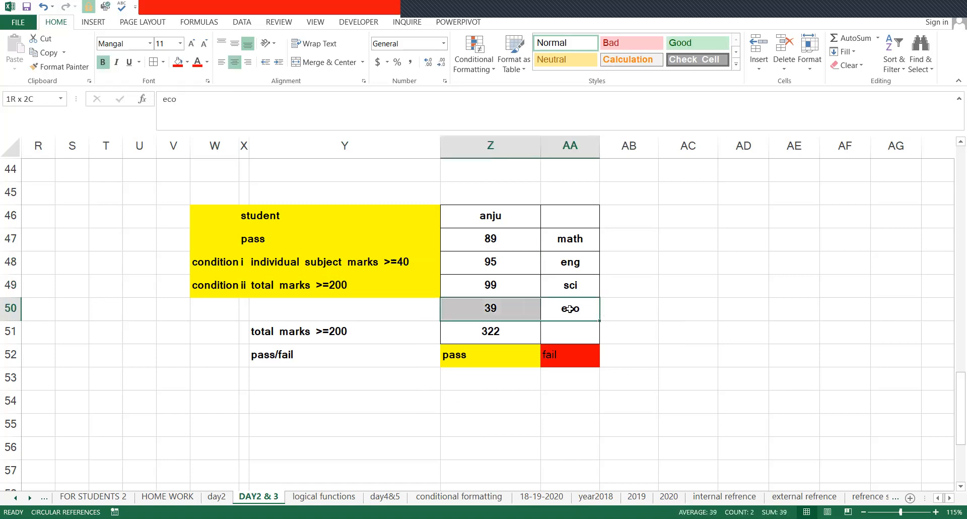
# Step: Compare the total-only IF result in Z52 with the nested AND result in AA52, checking the marks and the total in Z51
pyautogui.click(399, 267)
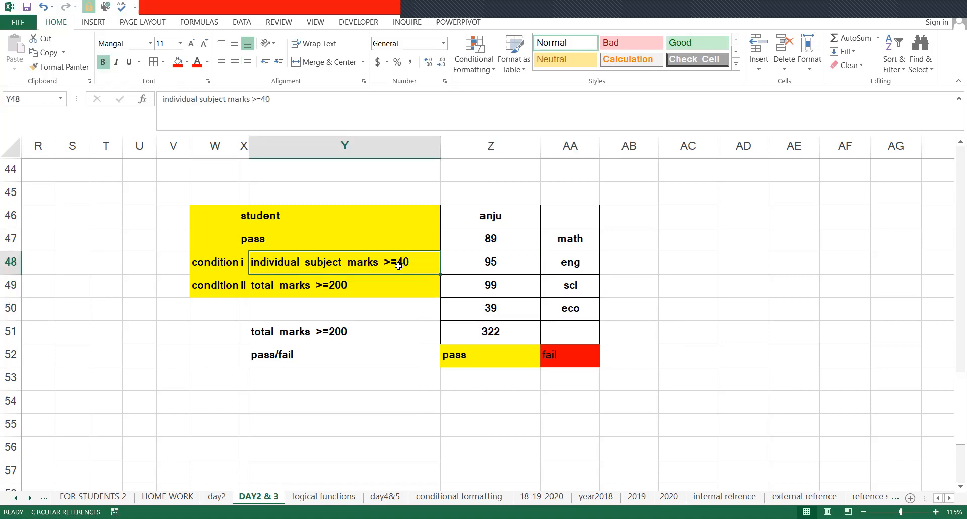
pyautogui.click(504, 335)
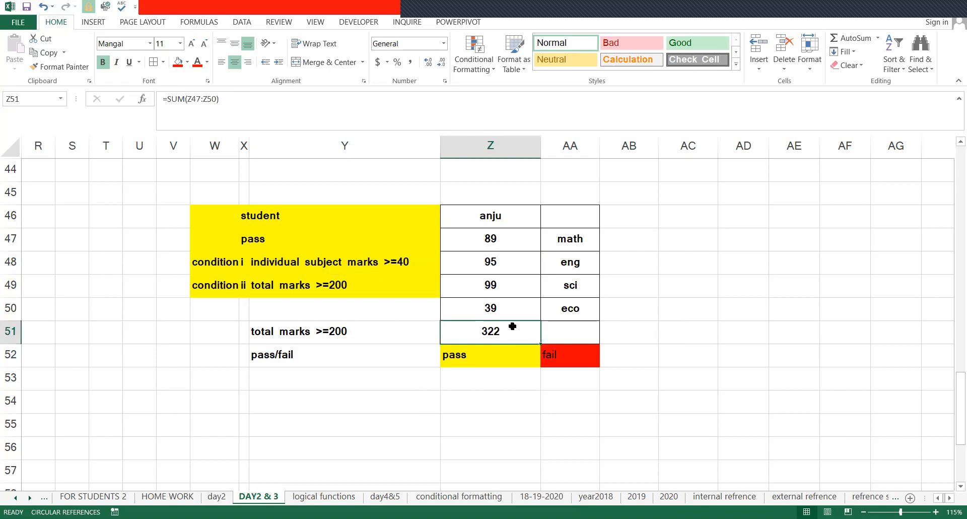
pyautogui.click(481, 350)
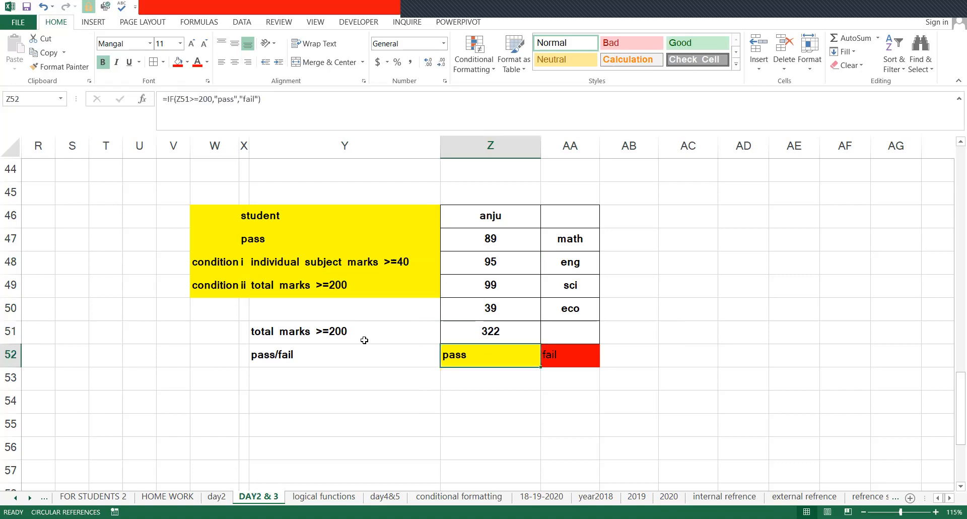
pyautogui.click(319, 299)
pyautogui.press('Up')
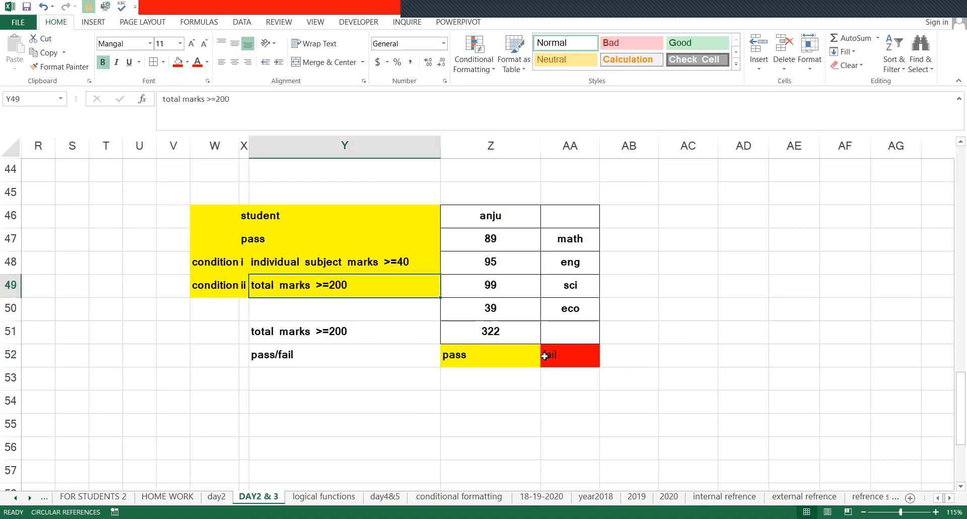
pyautogui.moveTo(503, 247); pyautogui.dragTo(505, 313)
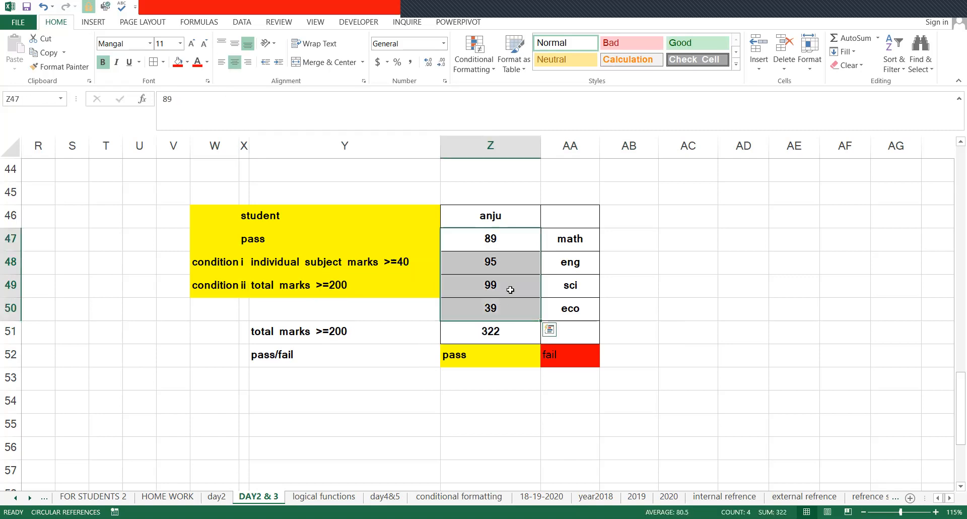
pyautogui.click(515, 314)
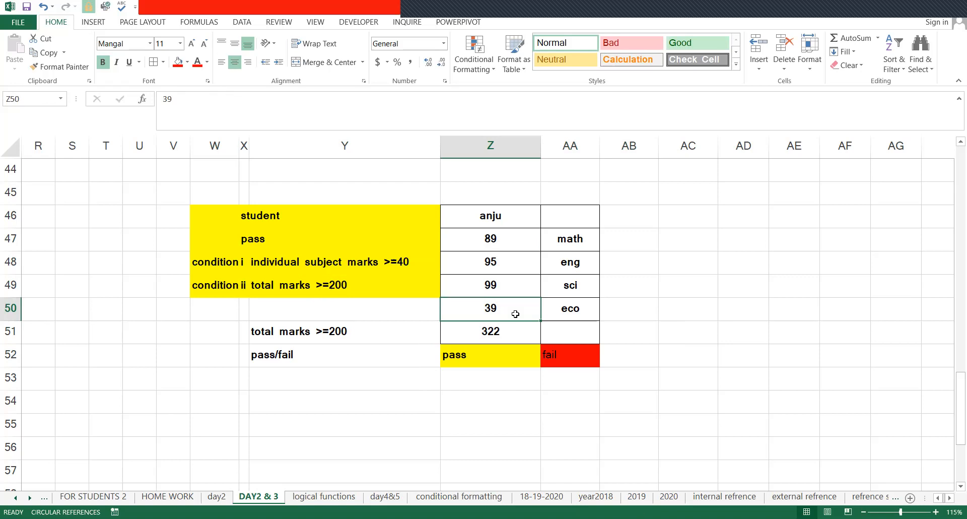
pyautogui.click(562, 355)
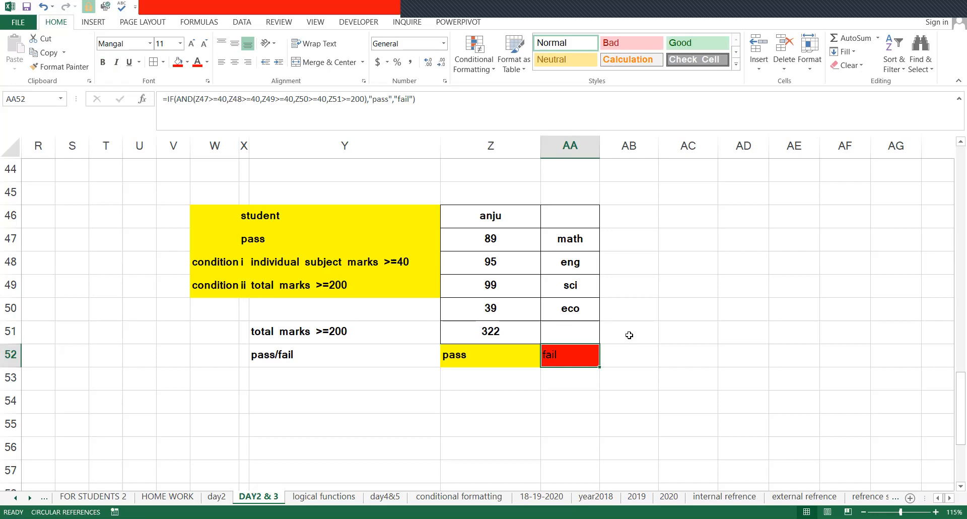
pyautogui.click(653, 358)
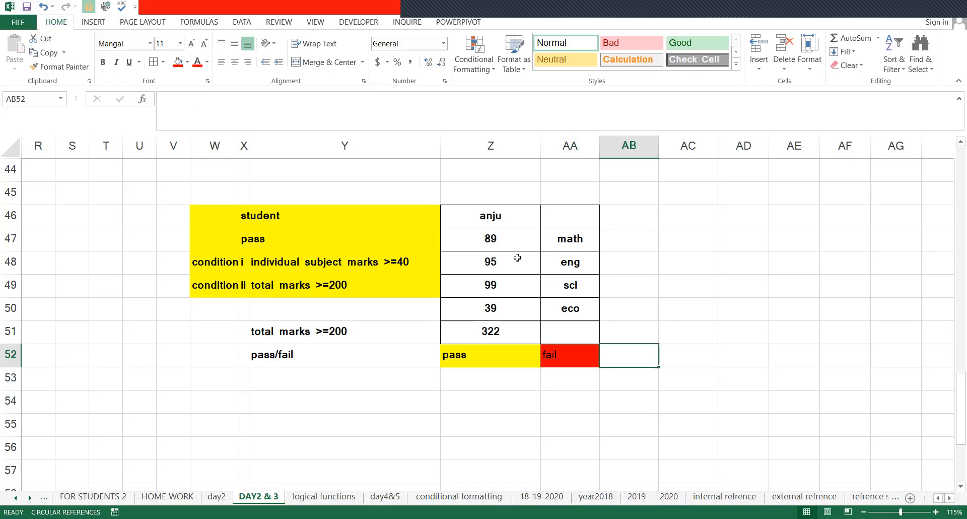
pyautogui.moveTo(503, 241); pyautogui.dragTo(501, 305)
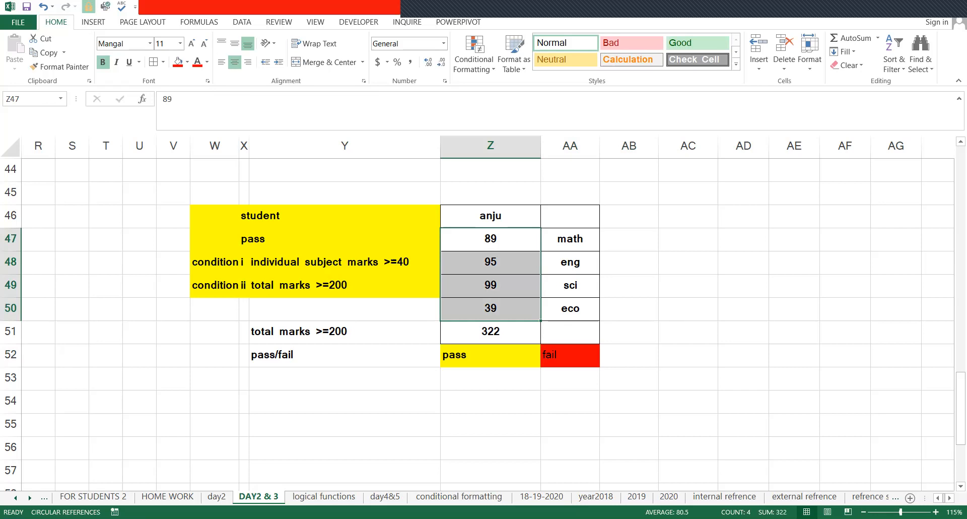
# Step: Review the earlier student marks table in A22:D30 with its total and pass/fail rows
pyautogui.click(938, 497)
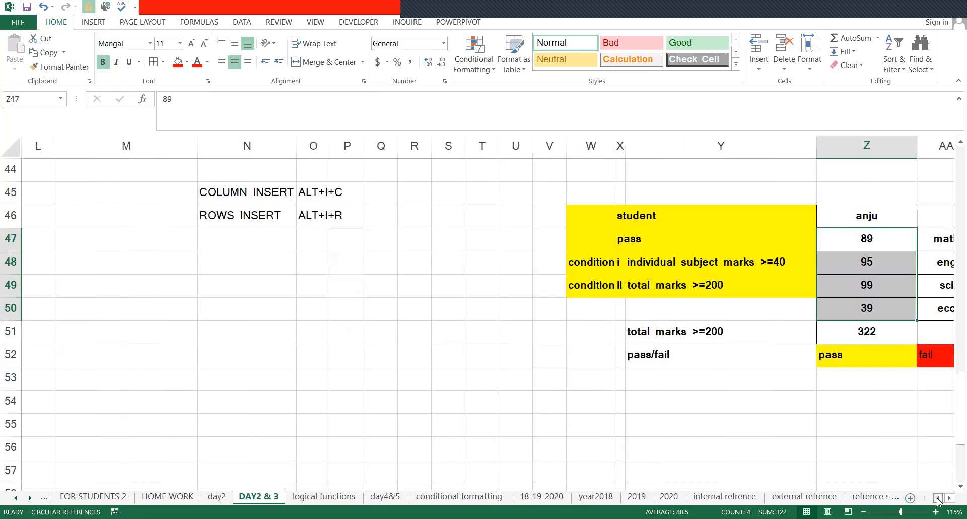
pyautogui.click(938, 497)
pyautogui.scroll(2, 399, 366)
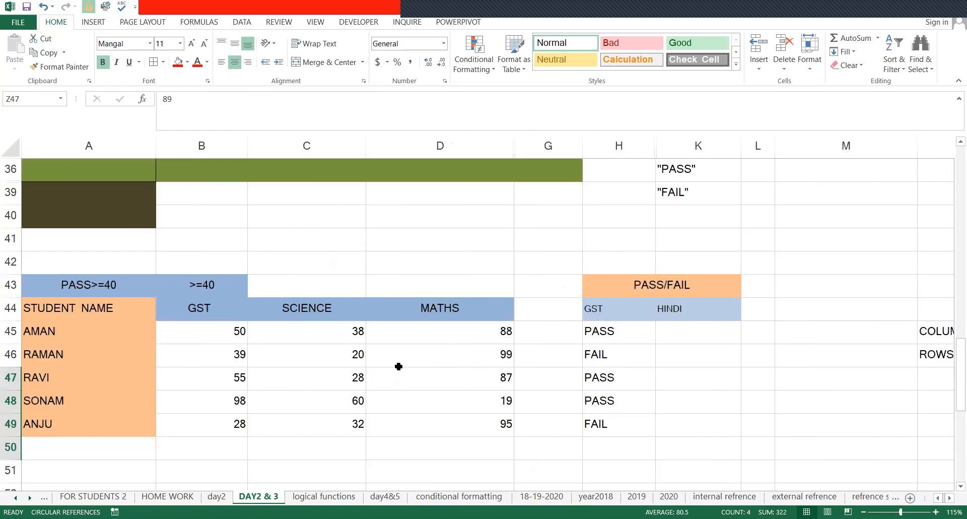
pyautogui.scroll(6, 399, 366)
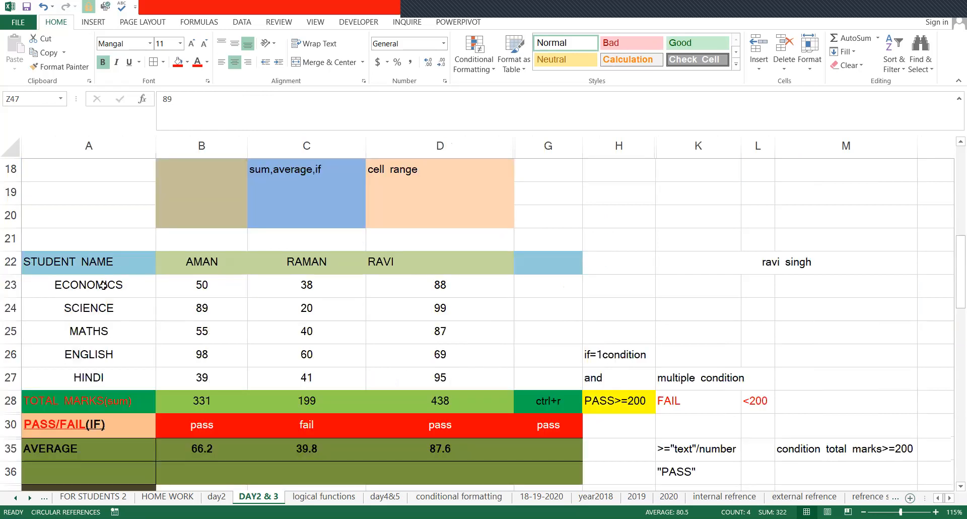
pyautogui.moveTo(115, 254); pyautogui.dragTo(306, 335)
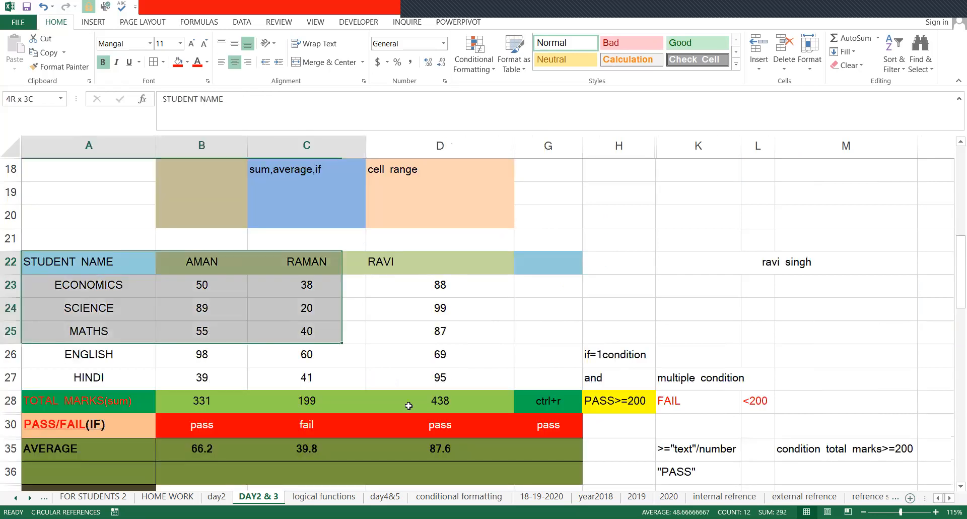
pyautogui.moveTo(458, 425); pyautogui.dragTo(477, 427)
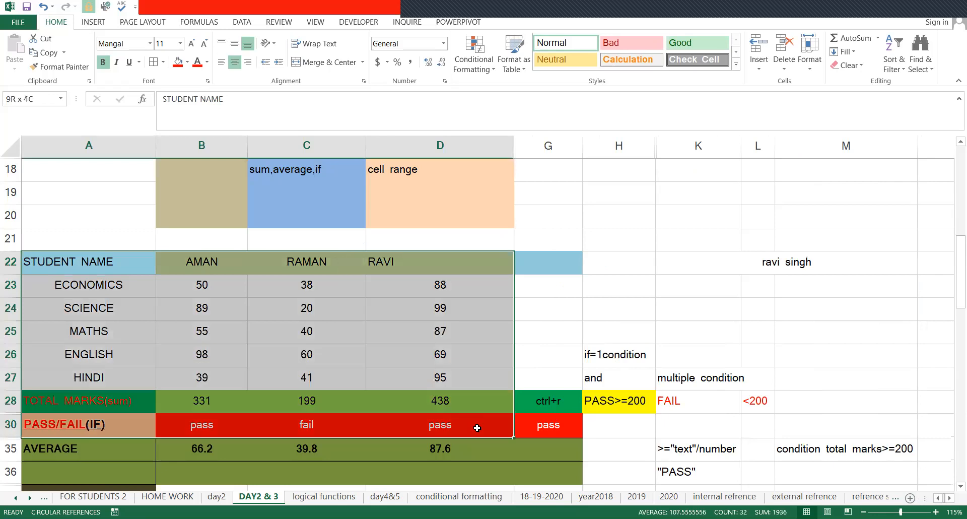
pyautogui.click(784, 365)
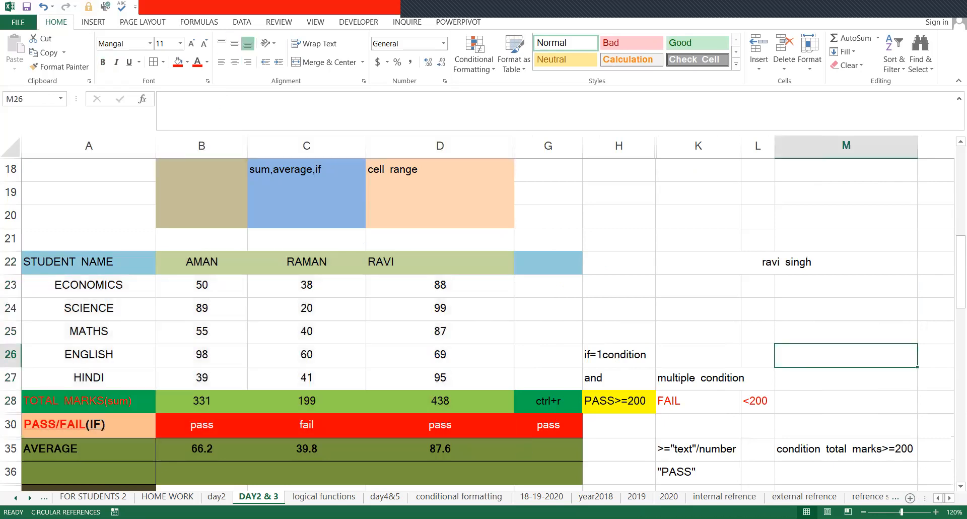
# Step: Undo the red fill applied to the result cell AA52
pyautogui.click(936, 512)
pyautogui.click(939, 499)
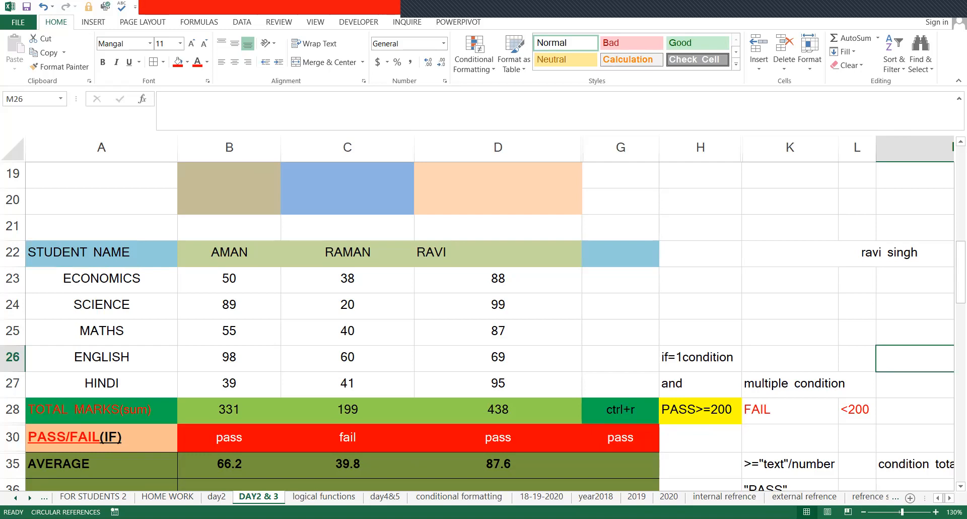
pyautogui.click(950, 499)
pyautogui.click(949, 499)
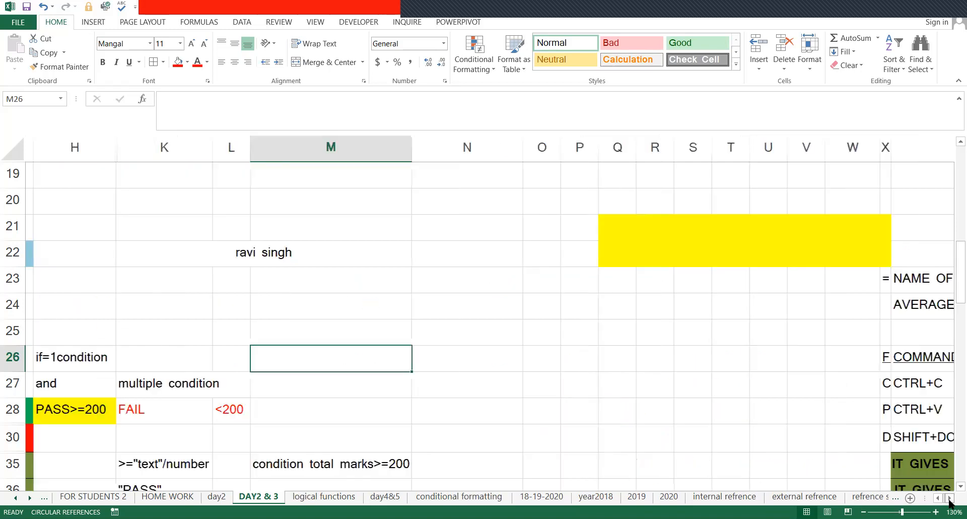
pyautogui.click(950, 499)
pyautogui.click(950, 498)
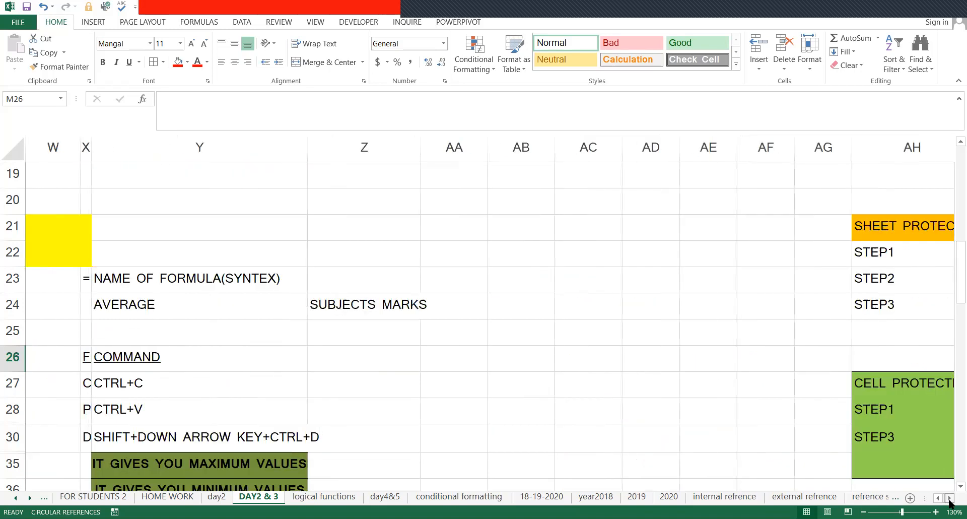
pyautogui.click(950, 499)
pyautogui.click(949, 499)
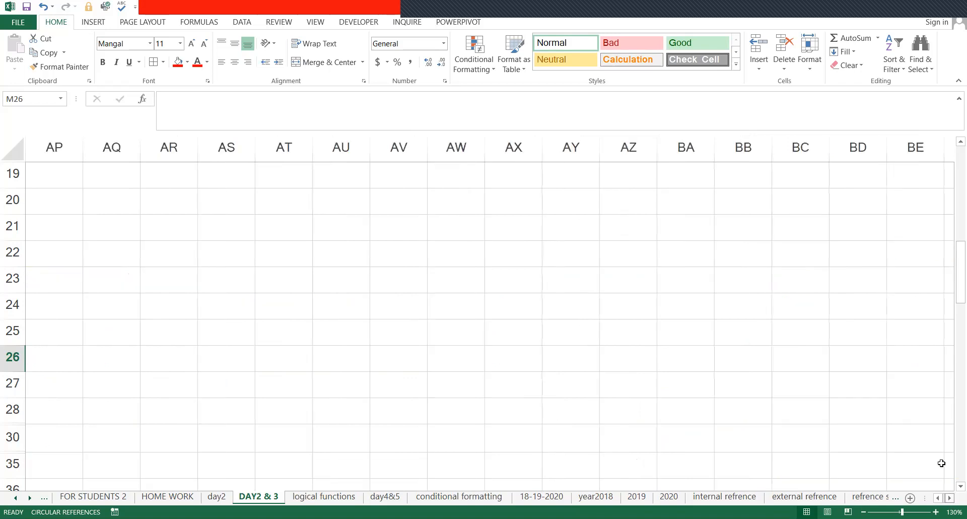
pyautogui.scroll(-8, 939, 443)
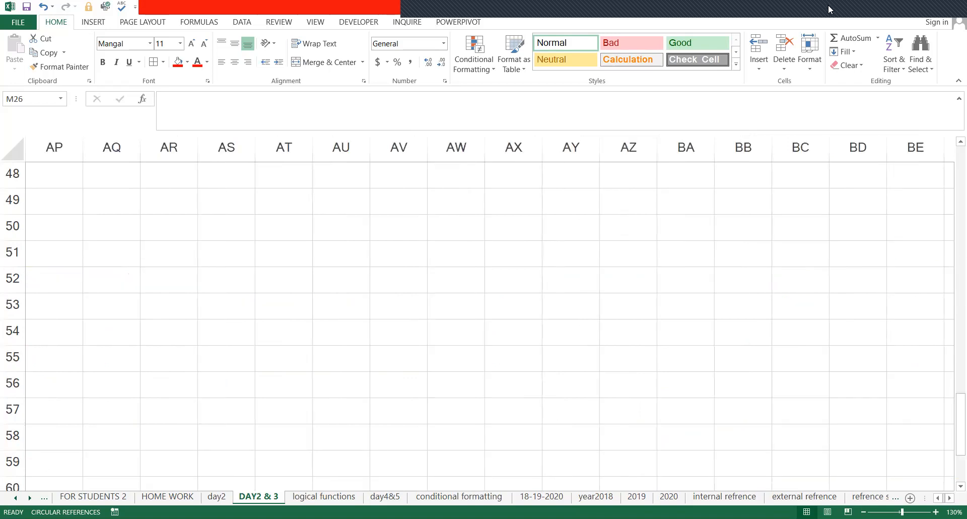
pyautogui.hotkey('ctrl', 'BackSpace')
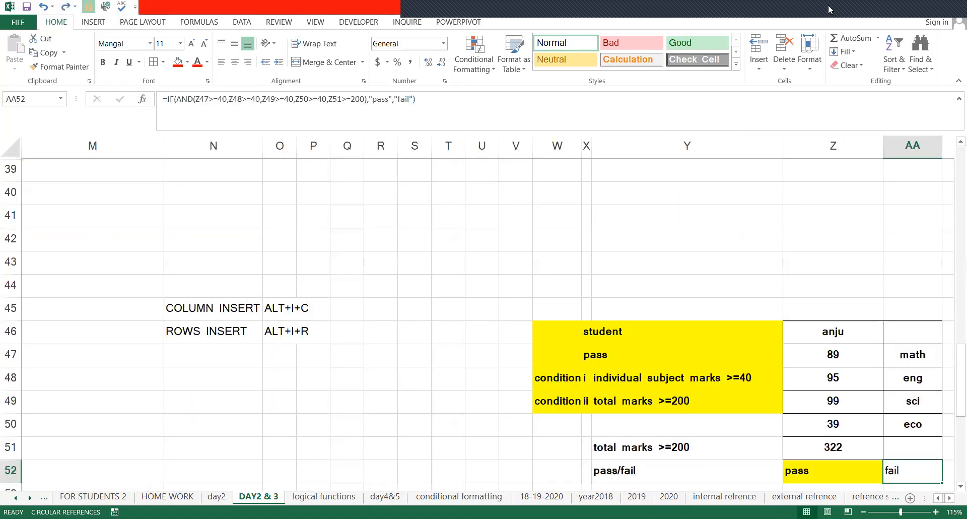
# Step: Enter the label OR in cell Y57, below the student marks table
pyautogui.scroll(-2, 821, 50)
pyautogui.click(737, 341)
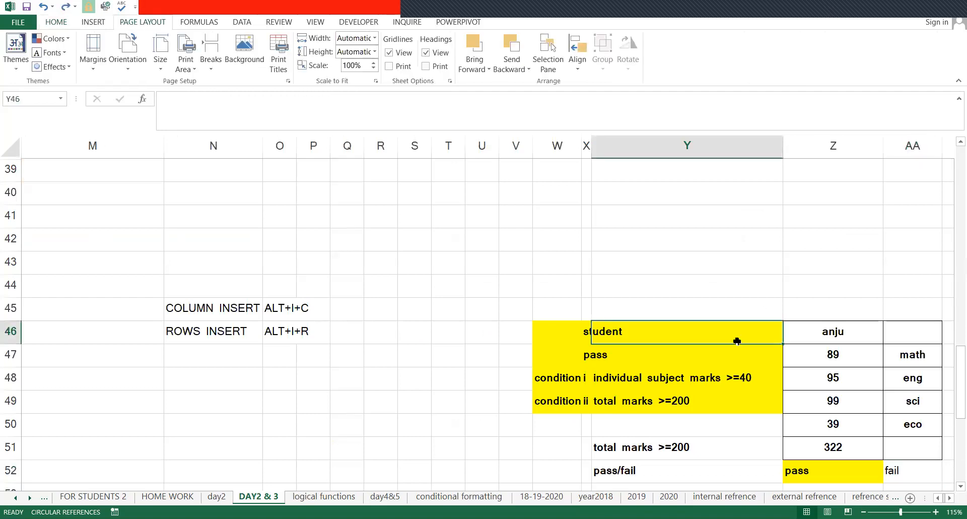
pyautogui.hotkey('ctrl', 'Down')
pyautogui.hotkey('ctrl', 'Right')
pyautogui.press('Right')
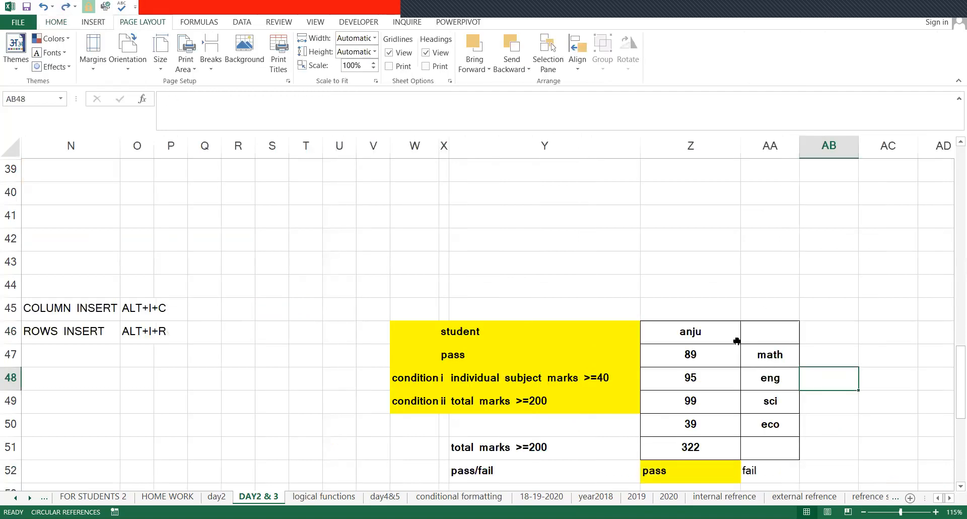
pyautogui.press('Down')
pyautogui.press('Down')
pyautogui.press('Down')
pyautogui.press('Down')
pyautogui.press('Down')
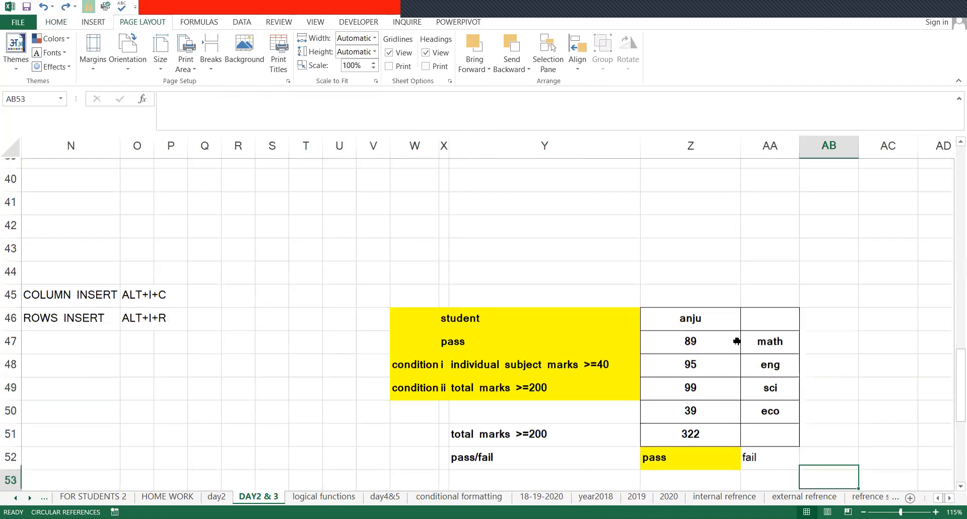
pyautogui.press('Down')
pyautogui.press('Down')
pyautogui.press('Down')
pyautogui.press('Left')
pyautogui.press('Left')
pyautogui.press('Left')
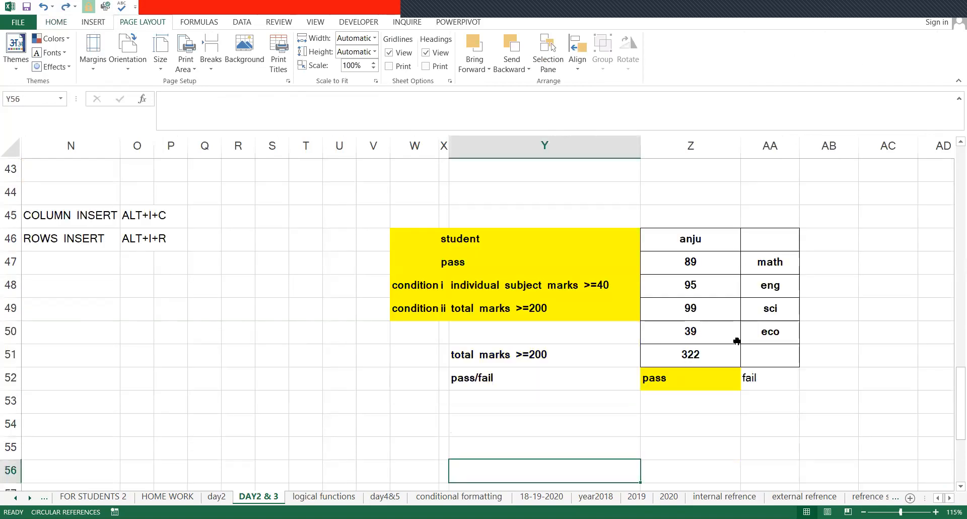
pyautogui.press('Down')
pyautogui.write('or')
pyautogui.press('Return')
pyautogui.press('Up')
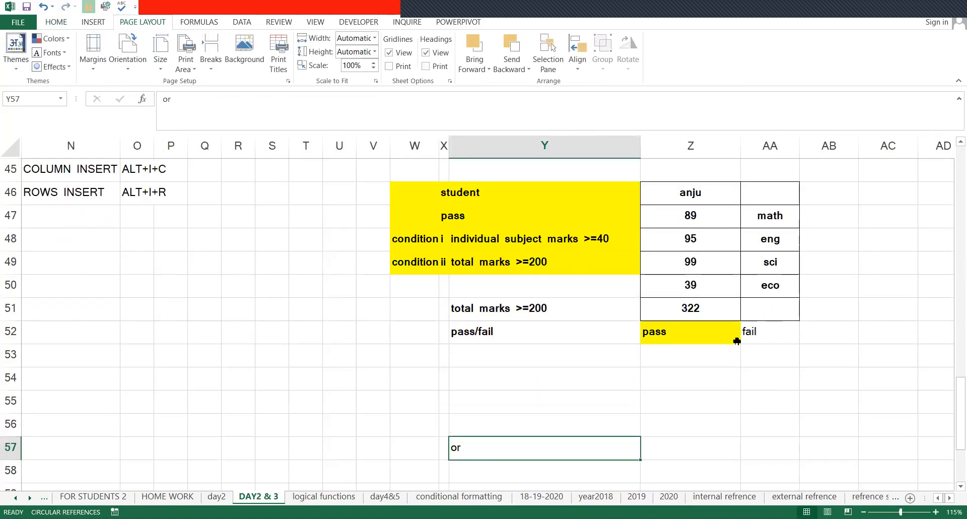
pyautogui.write('OR')
pyautogui.hotkey('ctrl', 'Return')
# Step: Review the individual subject marks condition in Y48 and the cells between it and the OR label in Y57
pyautogui.press('Down')
pyautogui.press('Down')
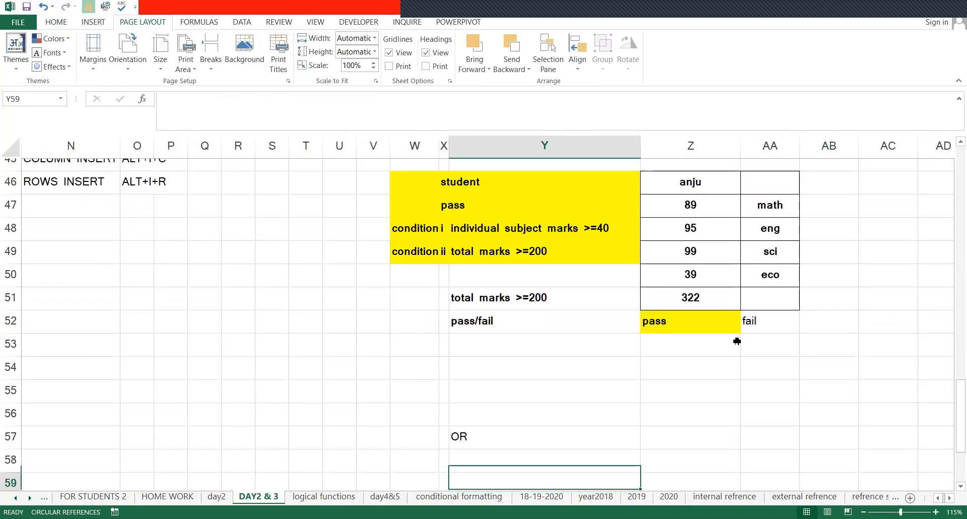
pyautogui.press('Up')
pyautogui.press('Up')
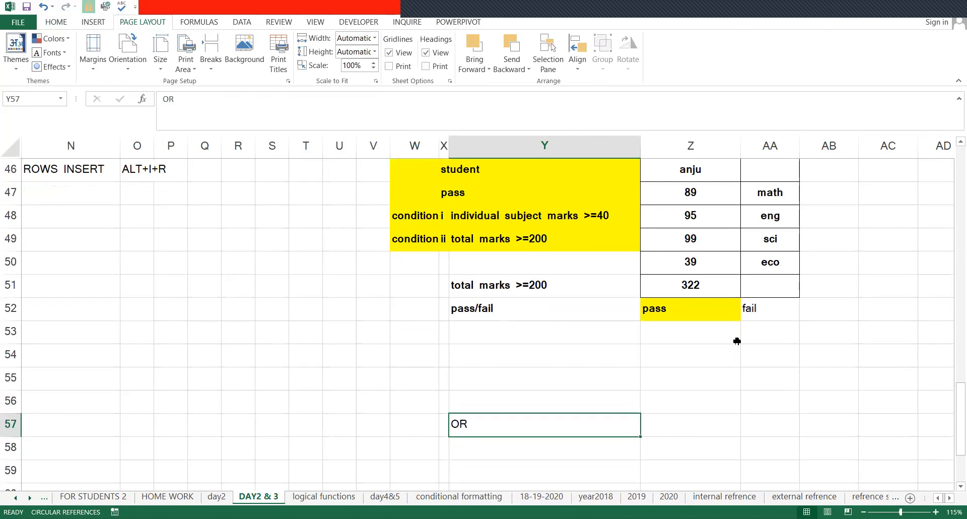
pyautogui.press('Up')
pyautogui.press('Up')
pyautogui.press('Up')
pyautogui.press('Up')
pyautogui.press('Up')
pyautogui.press('Up')
pyautogui.press('Up')
pyautogui.press('Up')
pyautogui.press('Up')
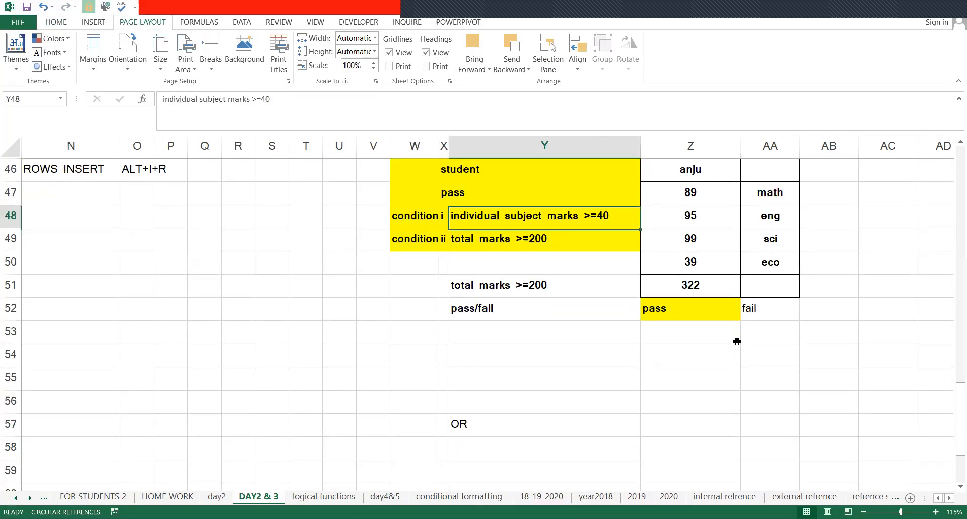
pyautogui.press('Down')
pyautogui.press('Down')
pyautogui.press('Down')
pyautogui.press('Down')
pyautogui.press('Down')
pyautogui.press('Down')
pyautogui.press('Down')
pyautogui.press('Down')
pyautogui.press('Down')
# Step: Enter the heading Employee in Z56 to start a new table beside the OR label
pyautogui.press('Right')
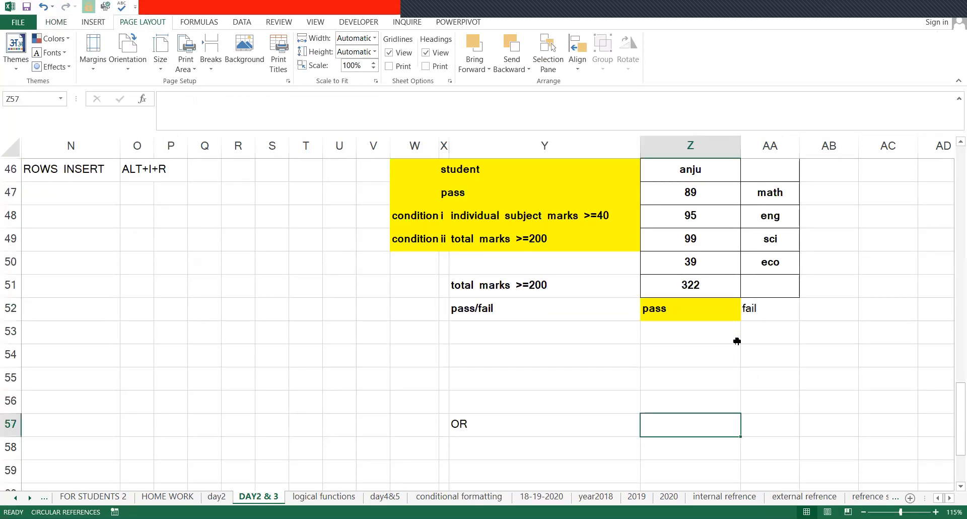
pyautogui.press('Up')
pyautogui.write('e')
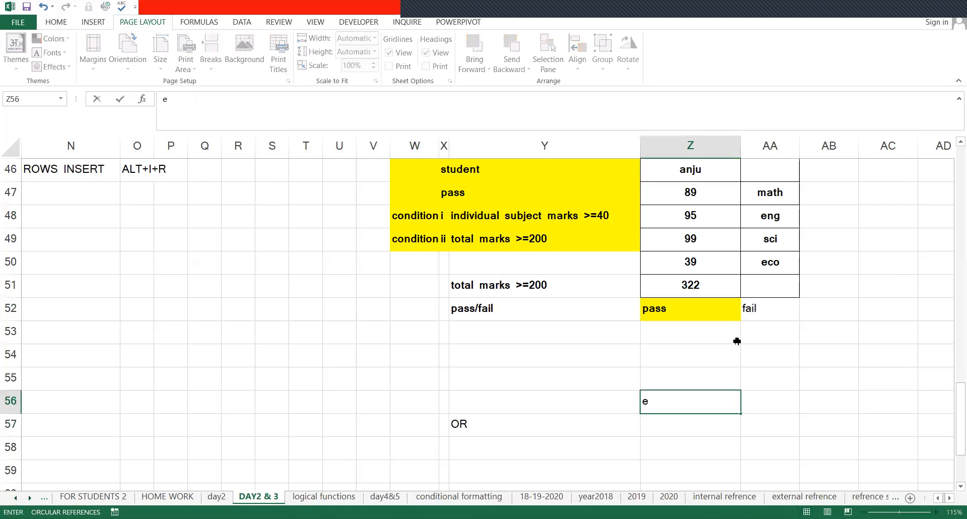
pyautogui.press('BackSpace')
pyautogui.write('Employee')
pyautogui.press('Return')
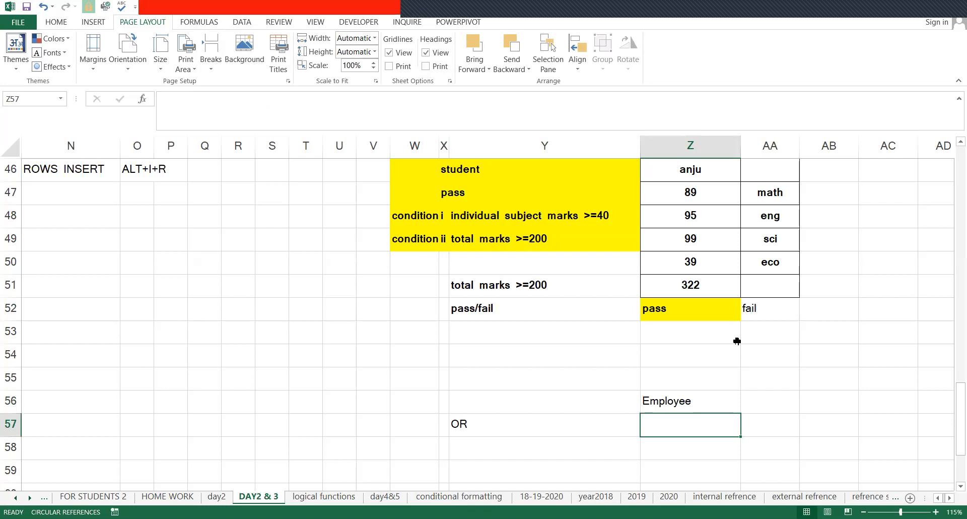
pyautogui.write('59')
pyautogui.press('Return')
pyautogui.press('Up')
pyautogui.press('Up')
pyautogui.press('Right')
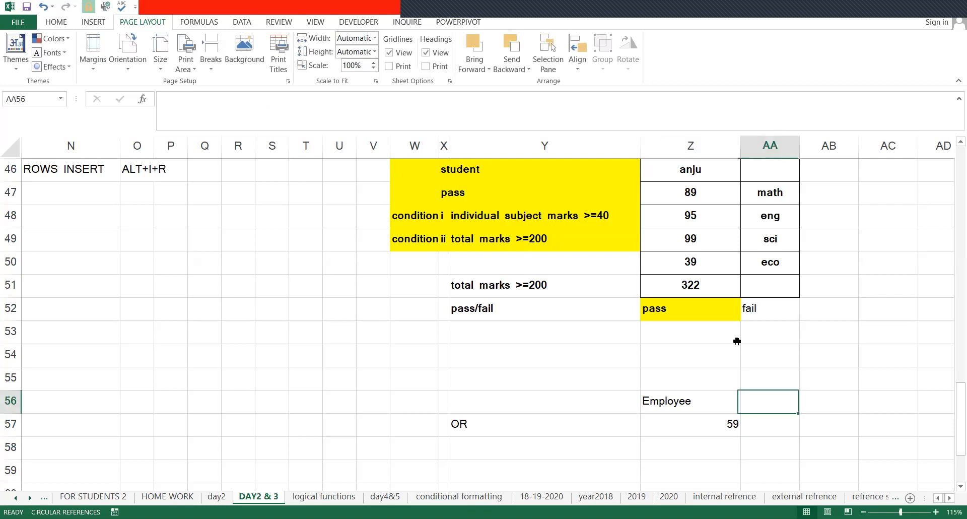
pyautogui.write('sala')
pyautogui.press('BackSpace')
pyautogui.press('BackSpace')
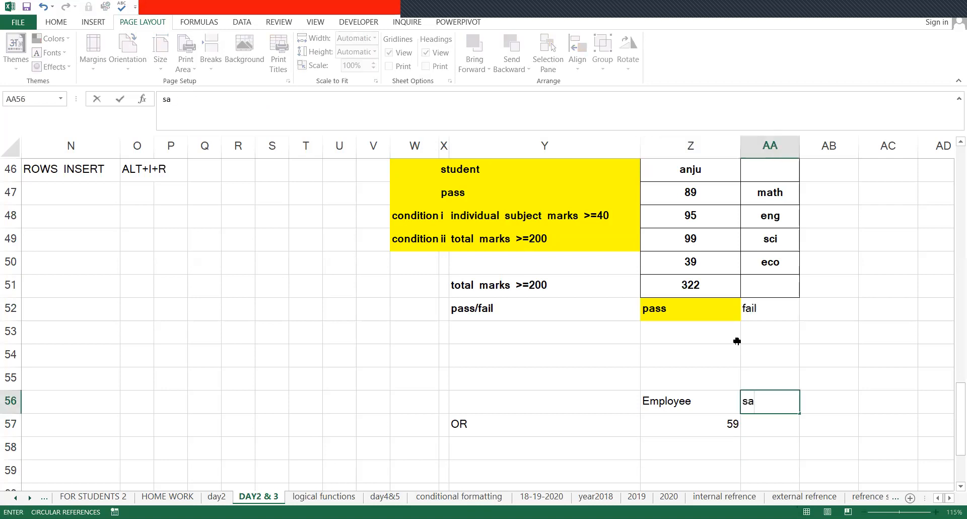
pyautogui.press('BackSpace')
pyautogui.press('Return')
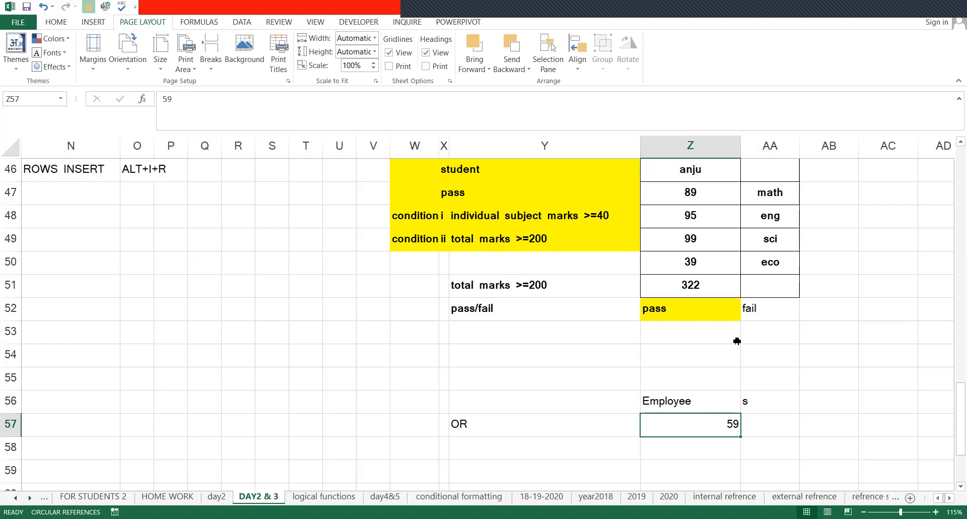
# Step: Enter the first employee's name in Z57 and the column heading age in AA56
pyautogui.write('aman')
pyautogui.press('Return')
pyautogui.press('Up')
pyautogui.press('Up')
pyautogui.press('Right')
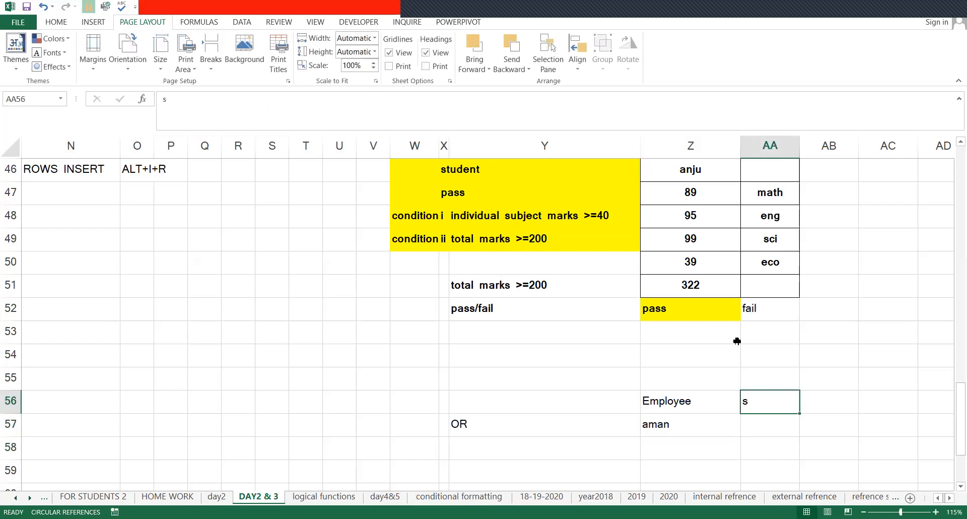
pyautogui.write('age')
pyautogui.press('Return')
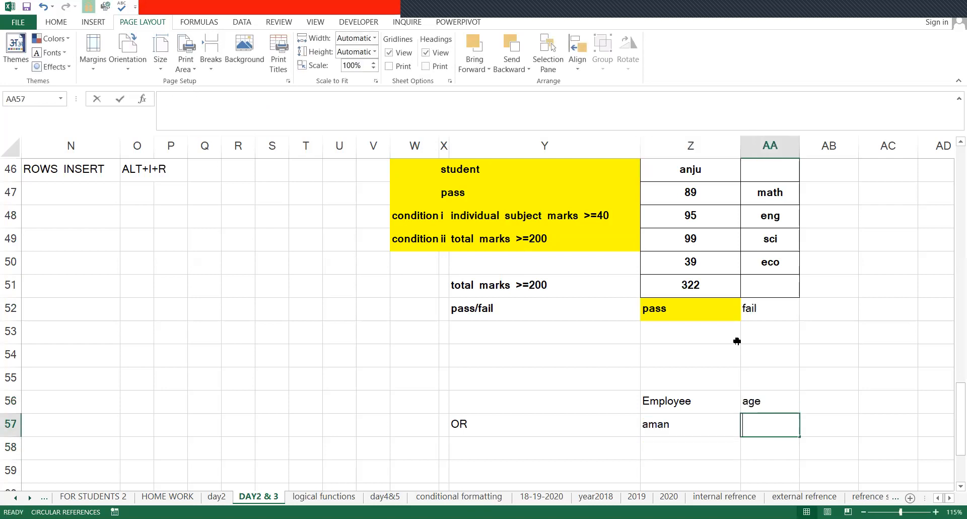
# Step: Enter the age 59 in AA57 and the column heading gender in AB56
pyautogui.write('59')
pyautogui.press('Return')
pyautogui.press('Up')
pyautogui.press('Up')
pyautogui.press('Right')
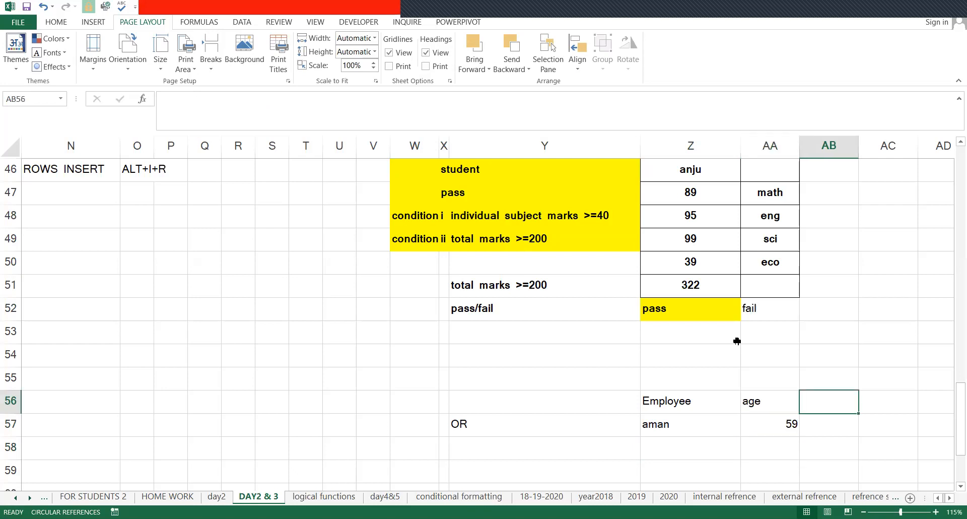
pyautogui.press('Down')
pyautogui.press('Up')
pyautogui.write('gender')
pyautogui.press('Return')
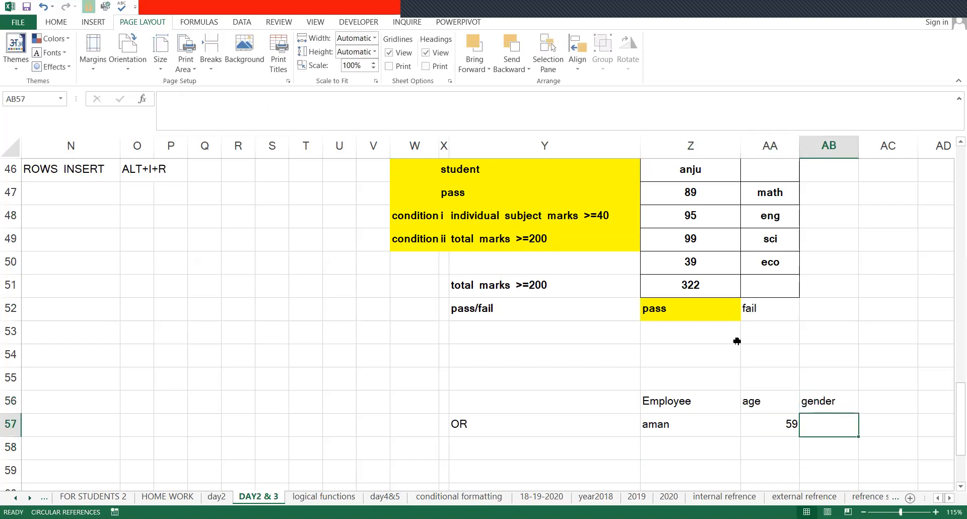
pyautogui.write('female')
pyautogui.press('Return')
pyautogui.press('Tab')
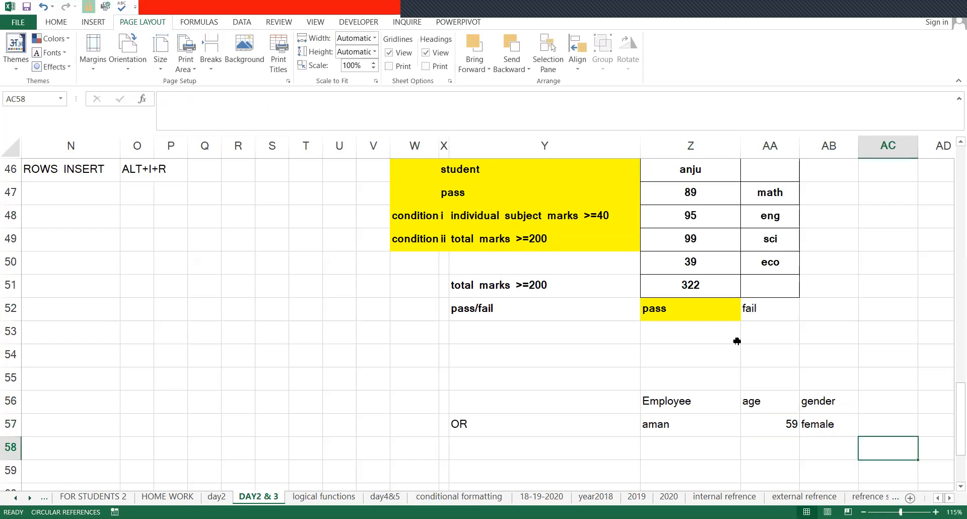
# Step: Set the first employee's gender in AB57 to male
pyautogui.press('Up')
pyautogui.press('Left')
pyautogui.write('male')
pyautogui.press('Return')
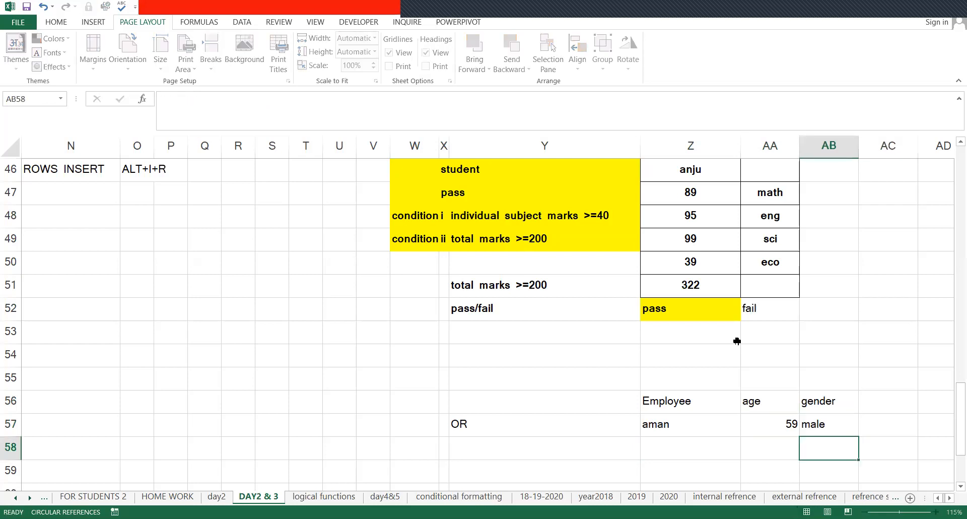
# Step: Add a second employee in row 58, with the name in Z58 and the age 30 in AA58
pyautogui.press('Left')
pyautogui.press('Up')
pyautogui.press('Left')
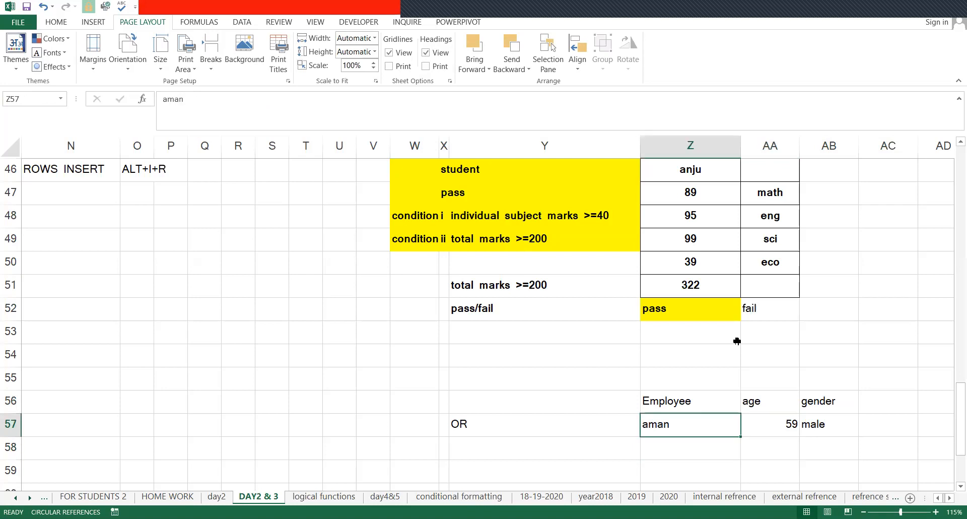
pyautogui.press('Down')
pyautogui.write('anj')
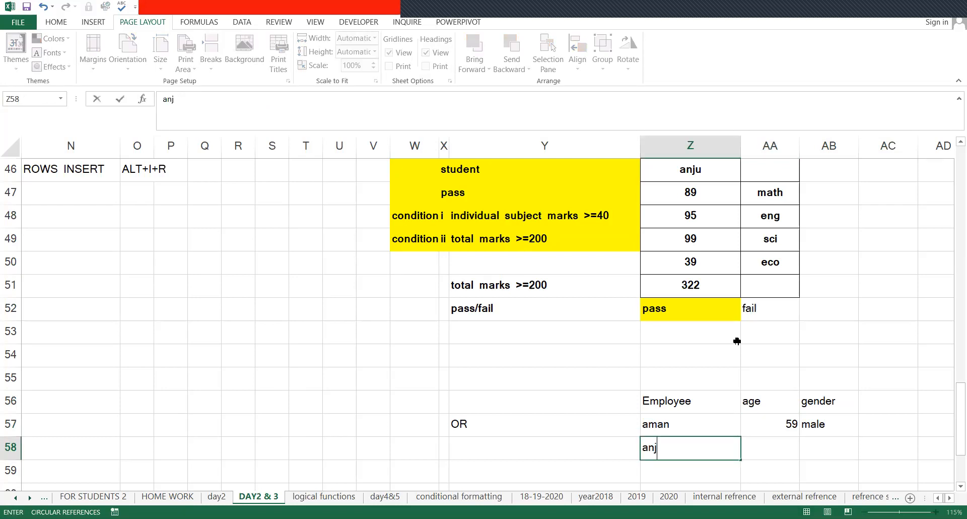
pyautogui.write('u')
pyautogui.press('Return')
pyautogui.press('Up')
pyautogui.press('Right')
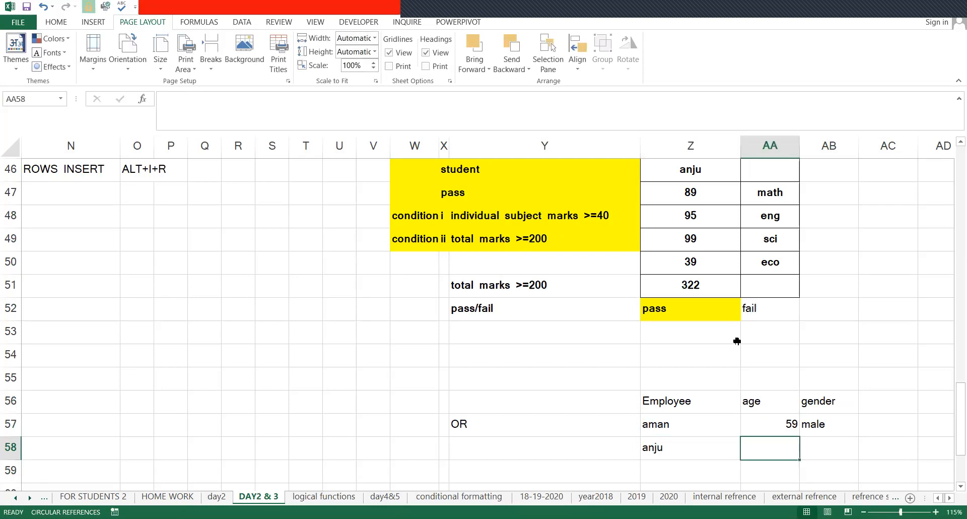
pyautogui.write('30')
pyautogui.press('Tab')
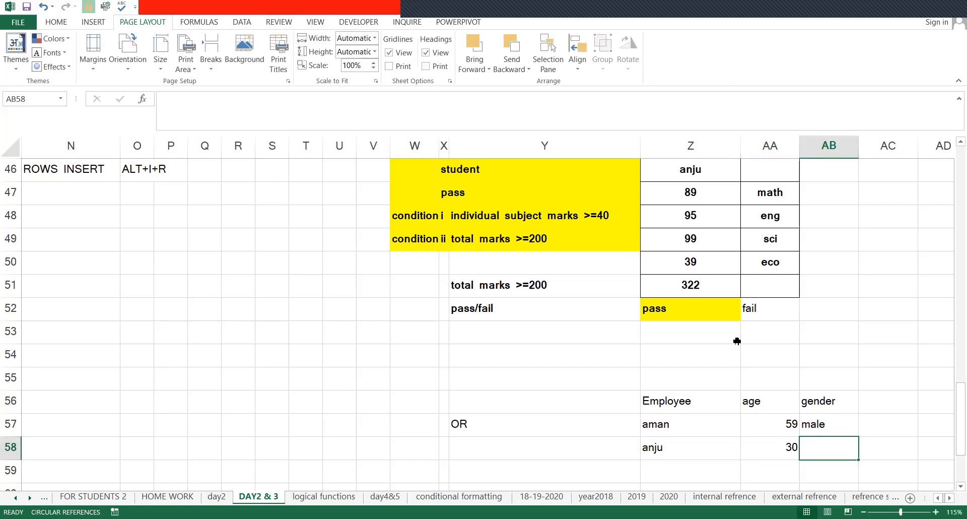
# Step: Enter female as the second employee's gender in AB58
pyautogui.write('femal')
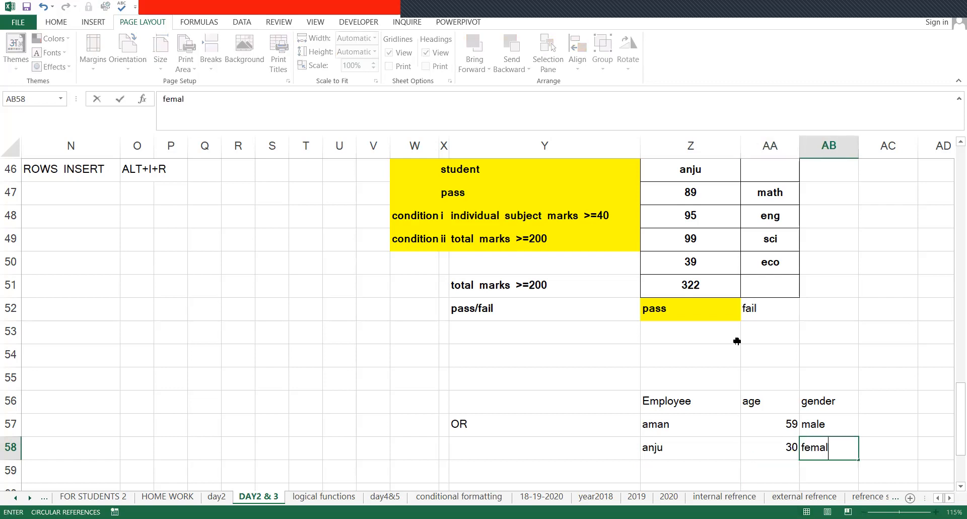
pyautogui.write('e')
pyautogui.hotkey('ctrl', 'Return')
# Step: Add the column heading salary in AC56, next to the gender heading
pyautogui.press('Right')
pyautogui.press('Up')
pyautogui.press('Up')
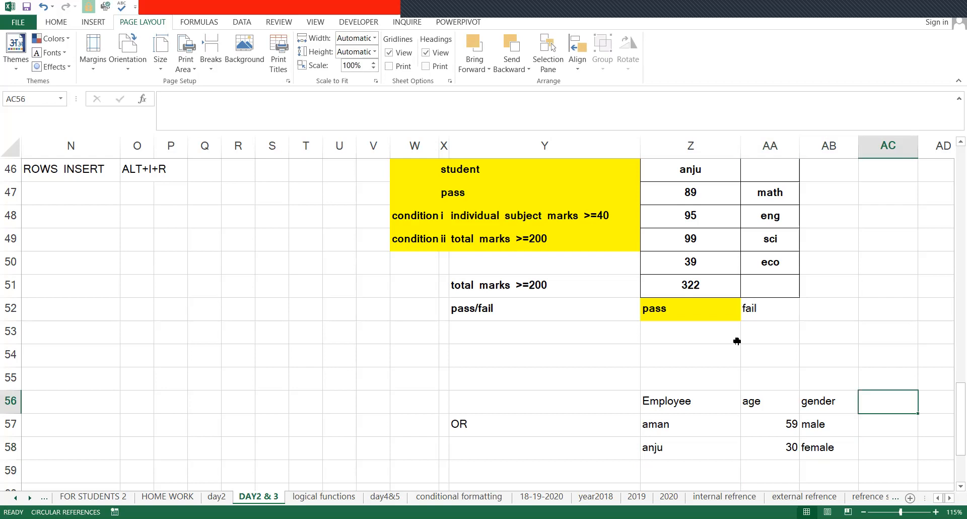
pyautogui.press('Right')
pyautogui.press('Left')
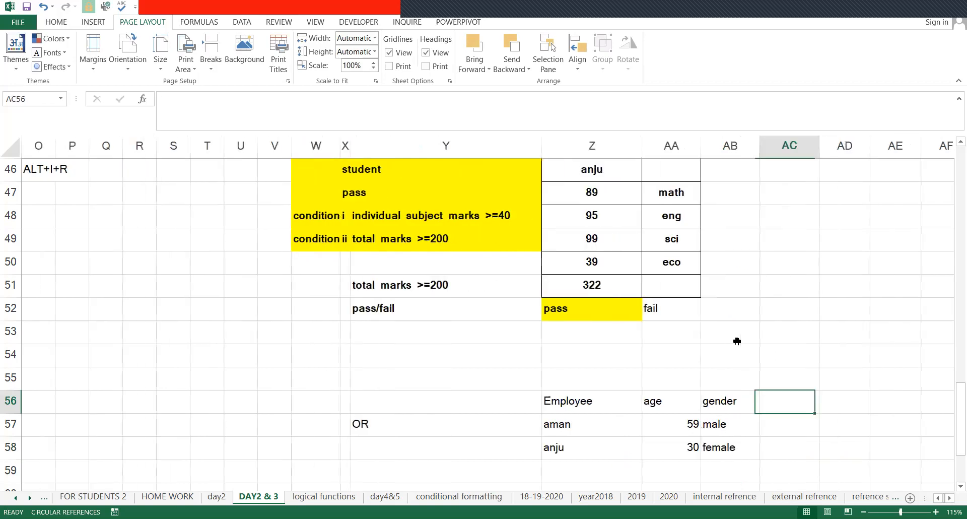
pyautogui.write('s')
pyautogui.write('alsey')
pyautogui.write('s')
pyautogui.write('alary')
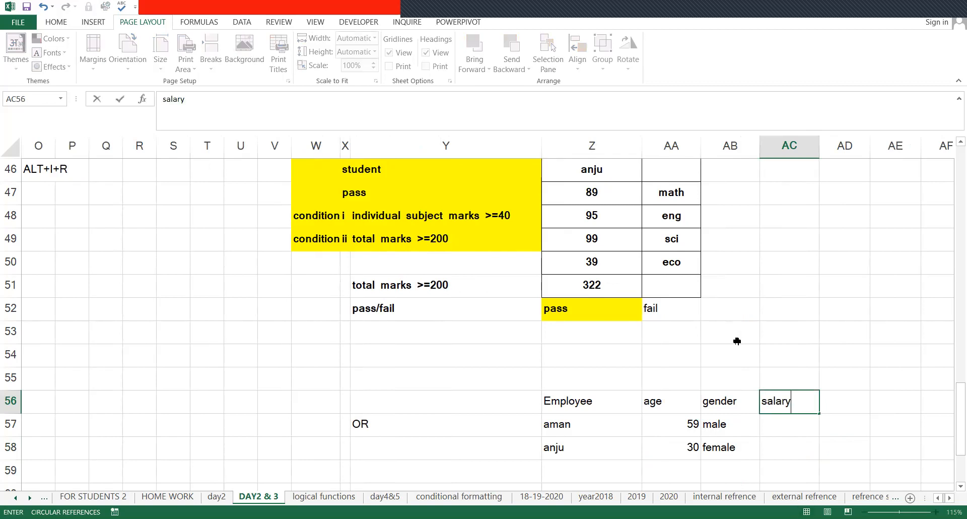
pyautogui.press('Return')
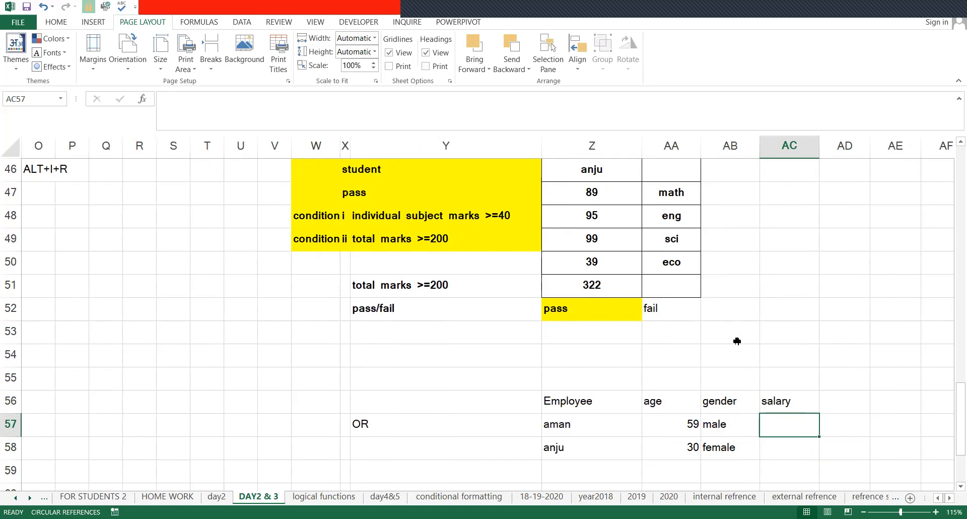
# Step: Enter a salary of 25000 for the first employee in AC57
pyautogui.write('25')
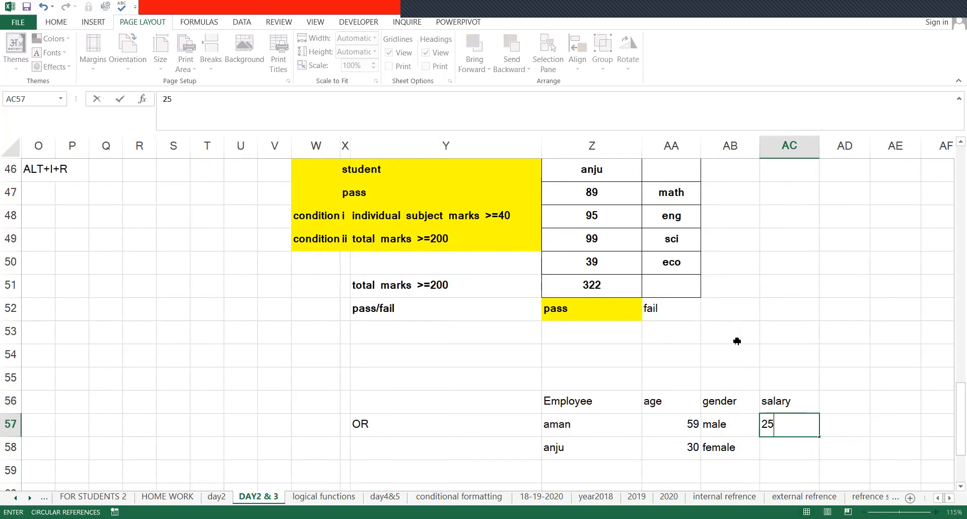
pyautogui.write('000')
pyautogui.press('Return')
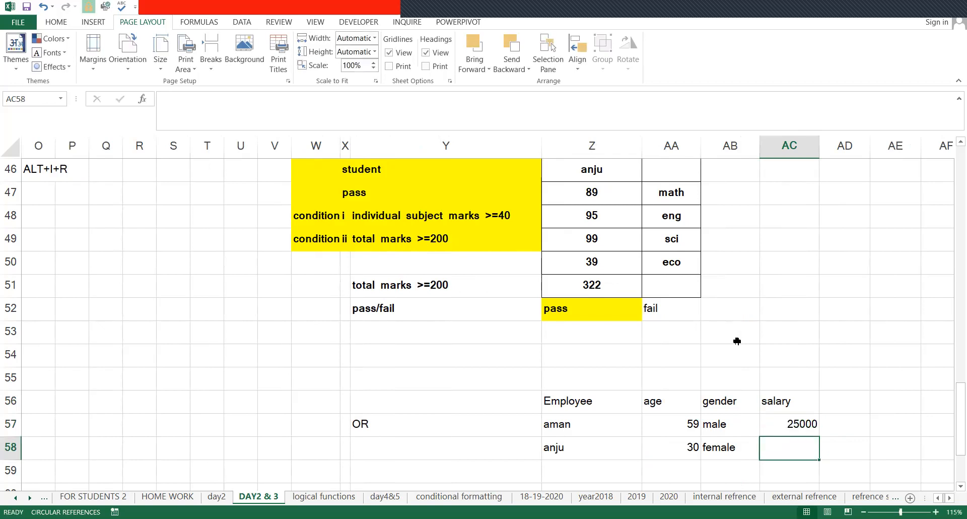
# Step: Enter a salary of 20000 for the second employee in AC58
pyautogui.write('3000')
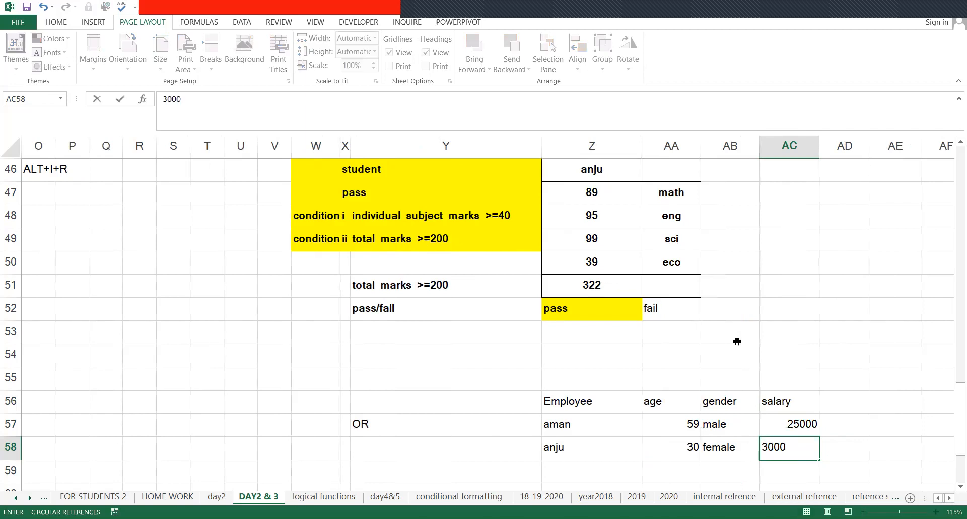
pyautogui.write('0')
pyautogui.press('BackSpace')
pyautogui.press('BackSpace')
pyautogui.press('BackSpace')
pyautogui.press('BackSpace')
pyautogui.press('BackSpace')
pyautogui.write('20000')
pyautogui.press('Return')
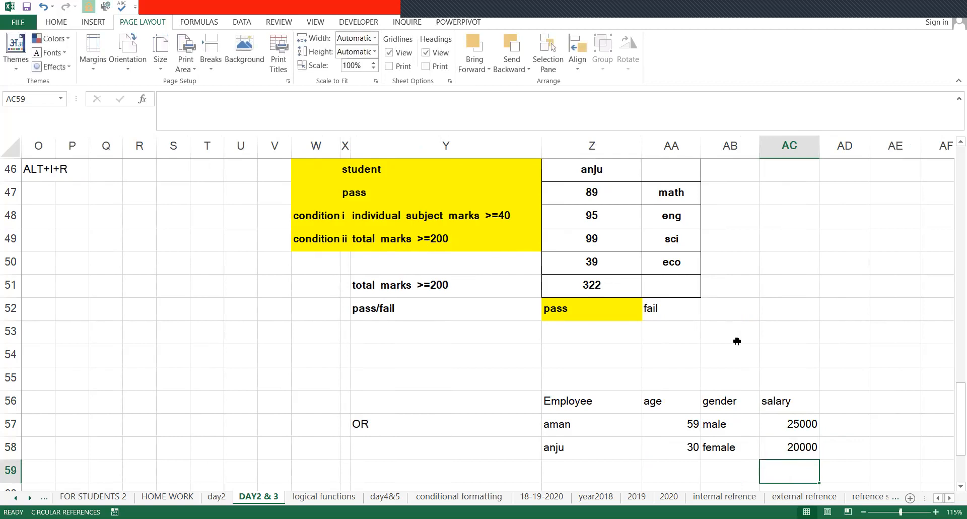
# Step: Change the first employee's salary in AC57 to 15000
pyautogui.press('Up')
pyautogui.press('Up')
pyautogui.press('Up')
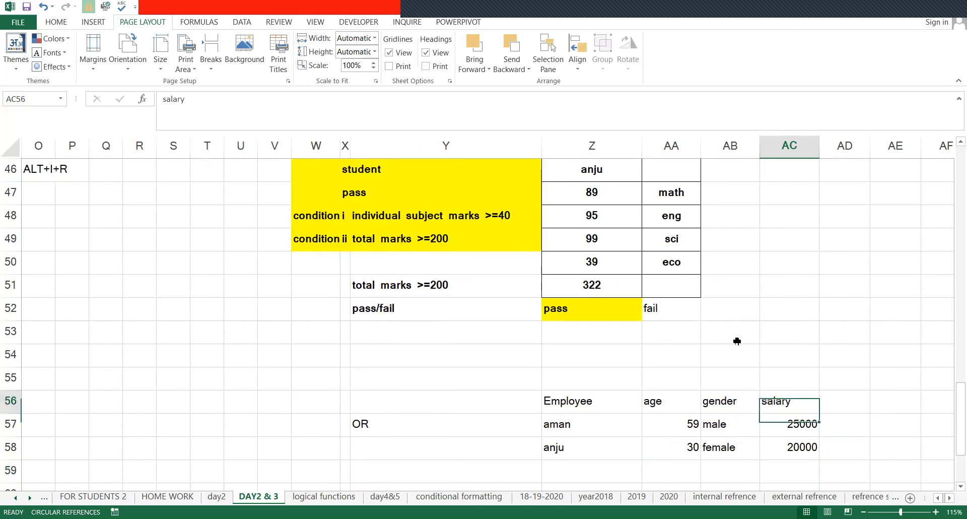
pyautogui.press('Down')
pyautogui.write('150')
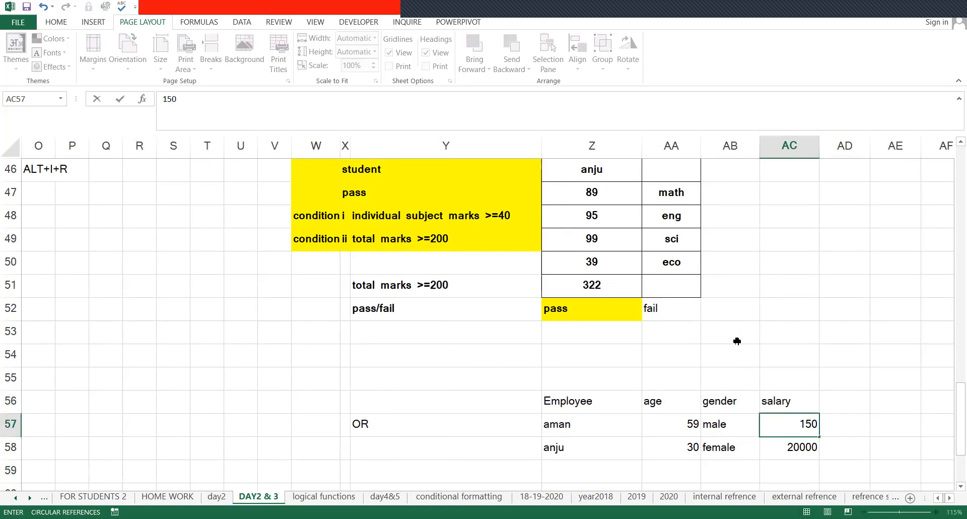
pyautogui.write('00')
pyautogui.press('Up')
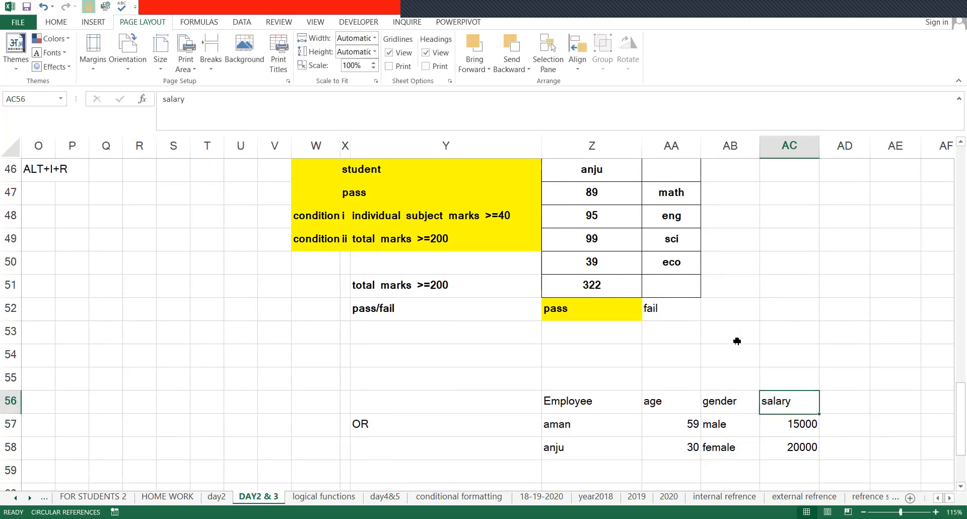
# Step: Add the heading bonus in AE56, two columns beyond the salary heading
pyautogui.press('Right')
pyautogui.press('Right')
pyautogui.press('Right')
pyautogui.press('Up')
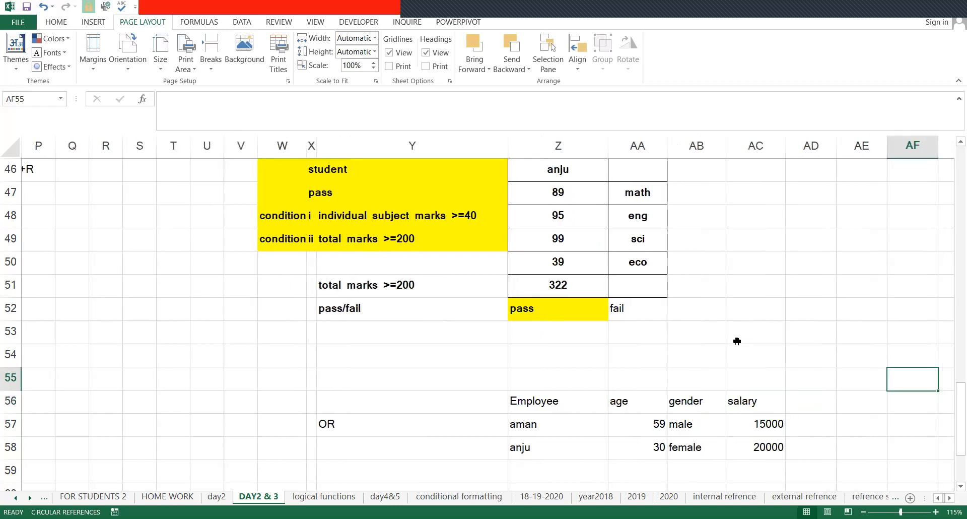
pyautogui.press('Down')
pyautogui.press('Left')
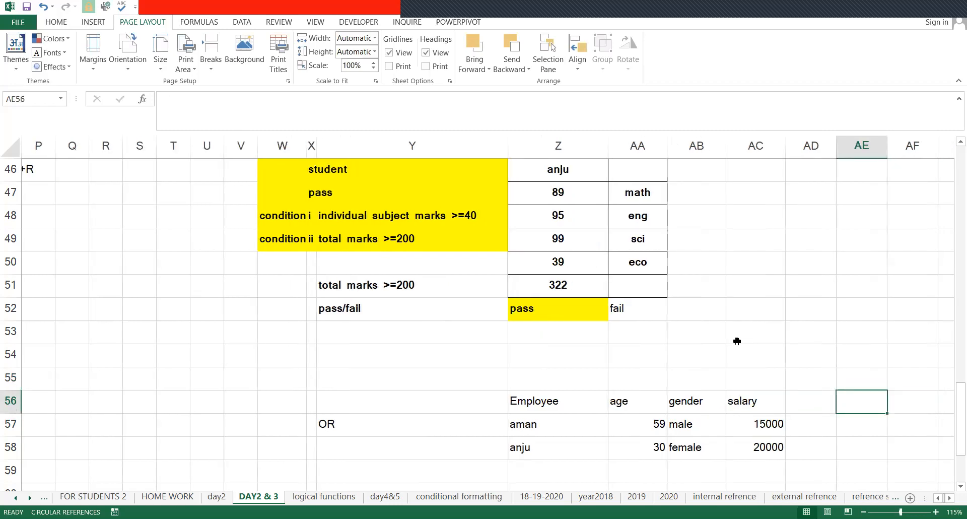
pyautogui.write('bonus')
pyautogui.hotkey('ctrl', 'Return')
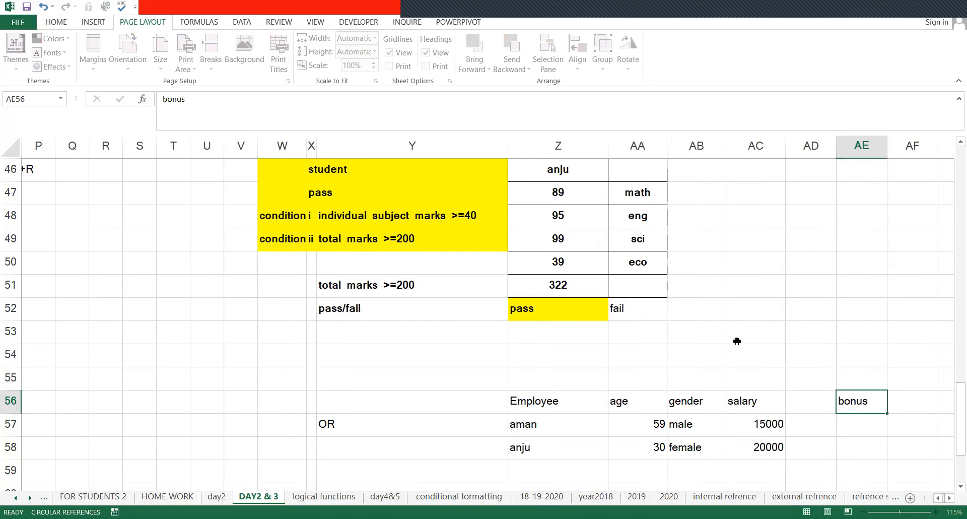
# Step: Examine the first employee's name, age and gender entries in row 57
pyautogui.press('Down')
pyautogui.press('Down')
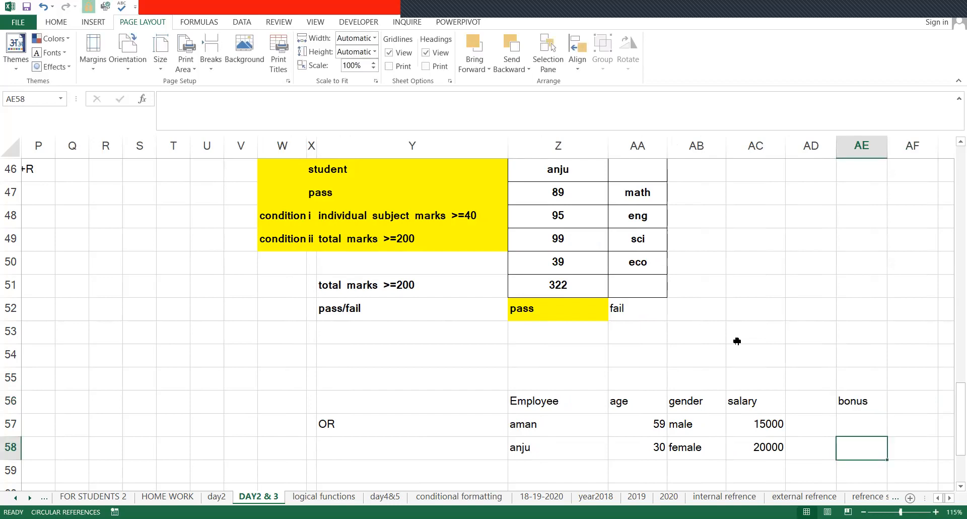
pyautogui.press('Up')
pyautogui.press('Left')
pyautogui.press('Left')
pyautogui.press('Left')
pyautogui.press('Left')
pyautogui.press('Left')
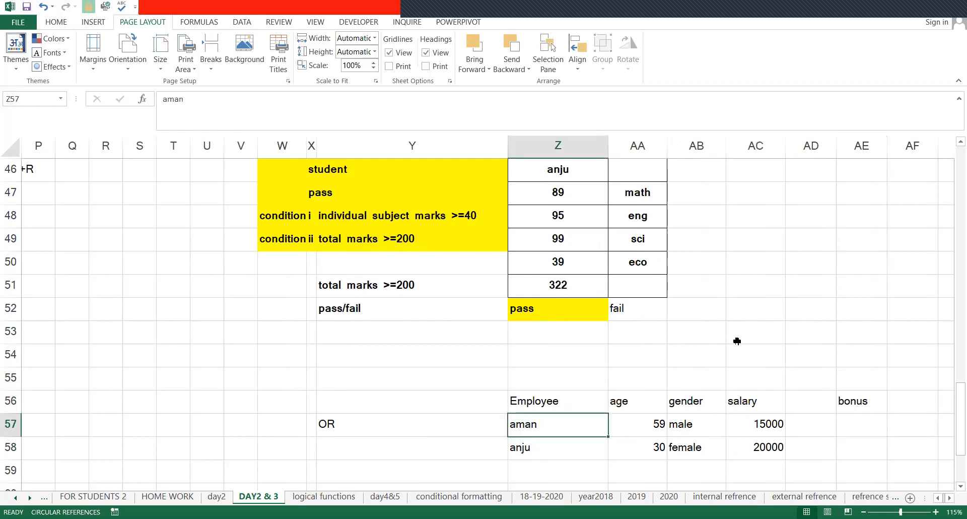
pyautogui.hotkey('shift', 'Down')
pyautogui.hotkey('shift', 'Right')
pyautogui.hotkey('shift', 'Right')
pyautogui.press('Right')
pyautogui.hotkey('shift', 'Right')
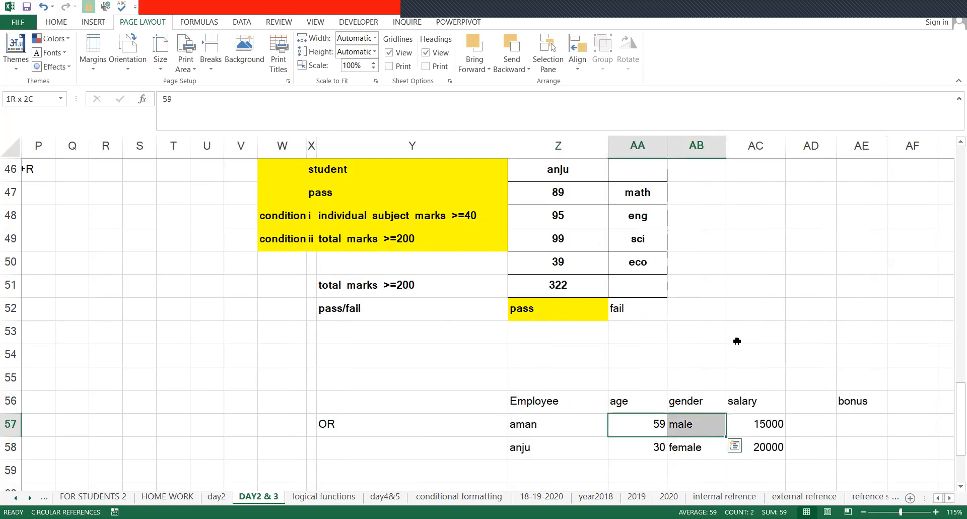
# Step: Enter the label condition in AE57, directly beneath the bonus heading
pyautogui.press('Right')
pyautogui.press('Right')
pyautogui.press('Right')
pyautogui.press('Right')
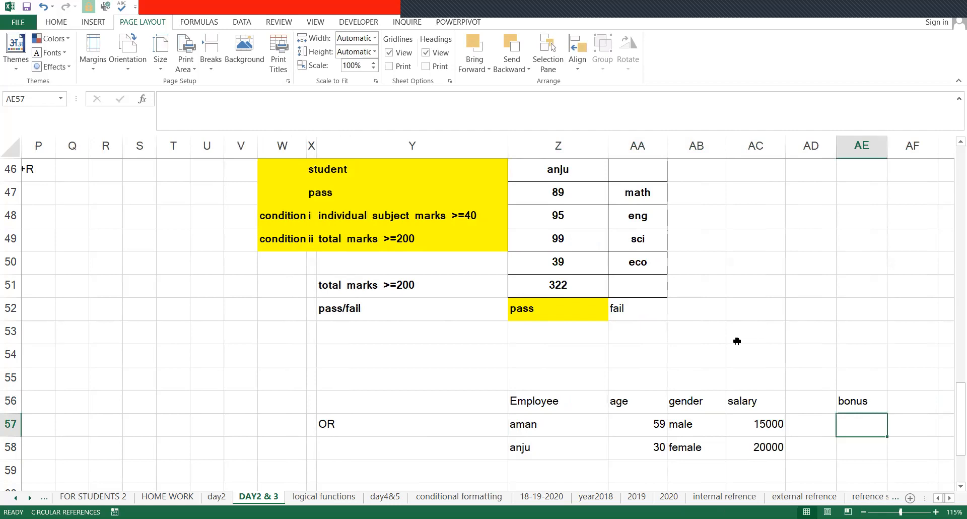
pyautogui.write('co')
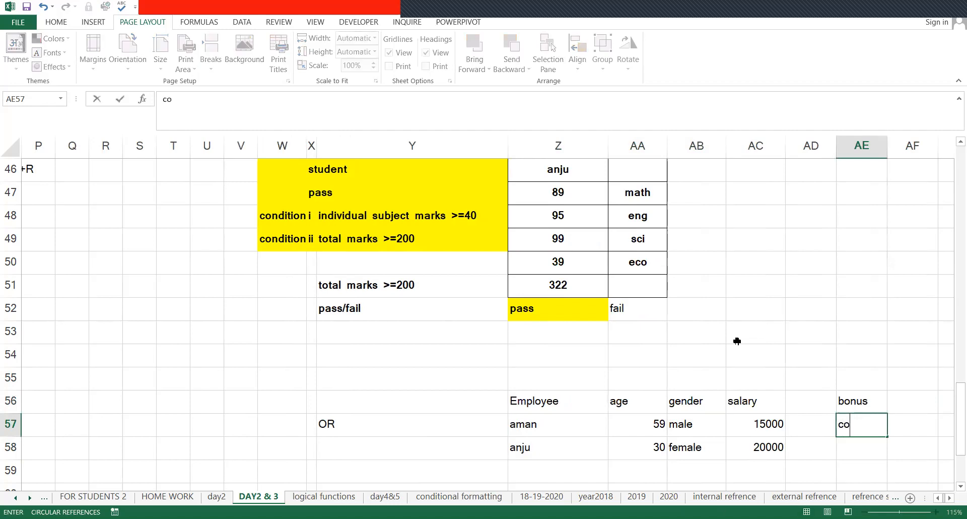
pyautogui.write('ndition')
pyautogui.press('Return')
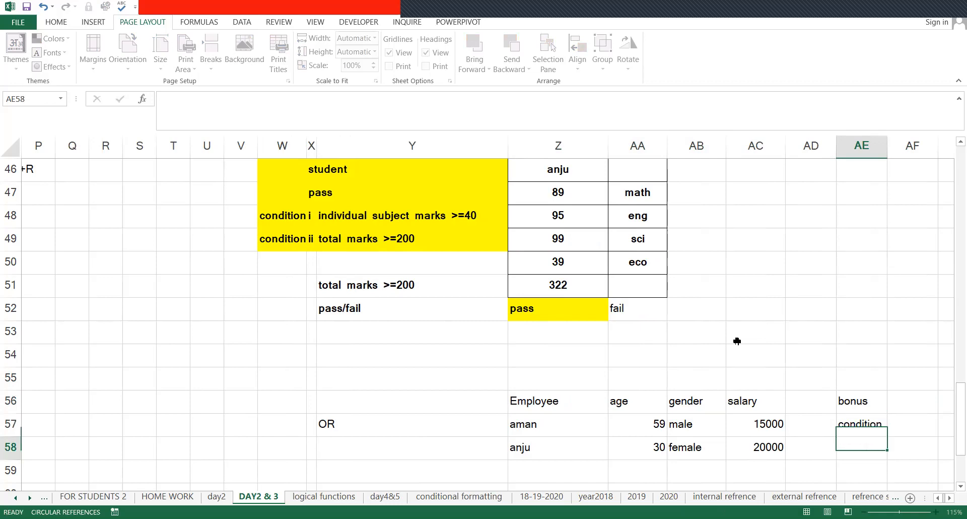
# Step: Add the first bonus condition in row 58, with gender in AE58 and female in AF58
pyautogui.write('ge')
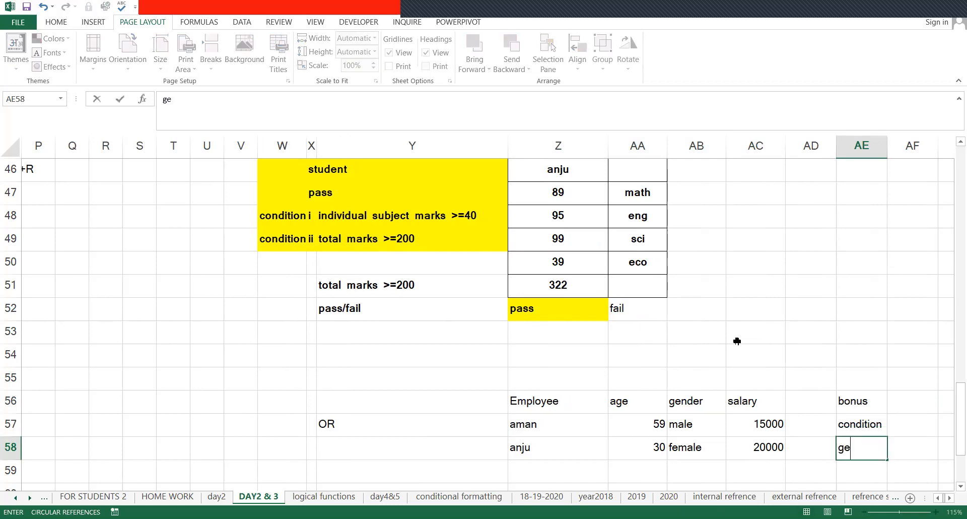
pyautogui.write('nder')
pyautogui.press('Tab')
pyautogui.press('Up')
pyautogui.press('Down')
pyautogui.write('f')
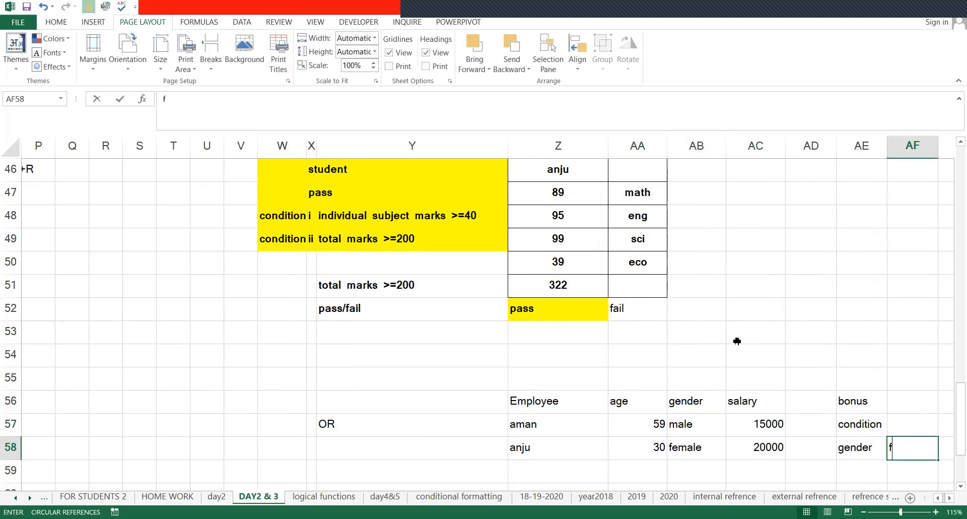
pyautogui.write('emale')
pyautogui.press('Return')
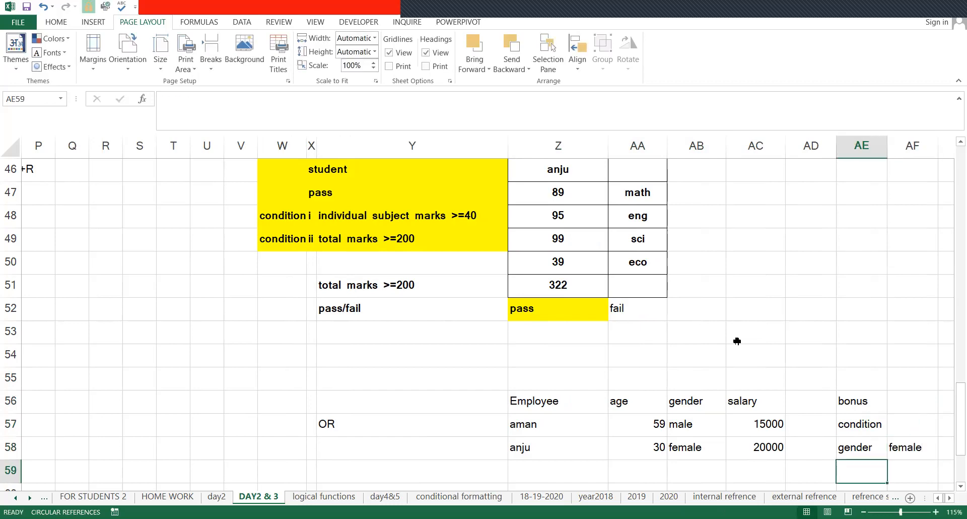
# Step: Add the second bonus condition in row 59, with salary in AE59 and <20000 in AF59
pyautogui.write('salse')
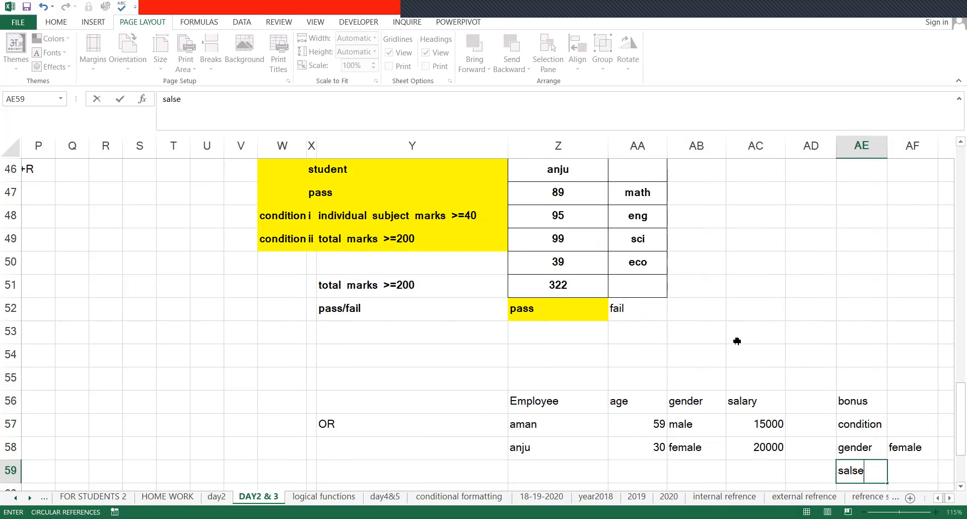
pyautogui.press('BackSpace')
pyautogui.press('BackSpace')
pyautogui.write('ary')
pyautogui.press('Tab')
pyautogui.write('2')
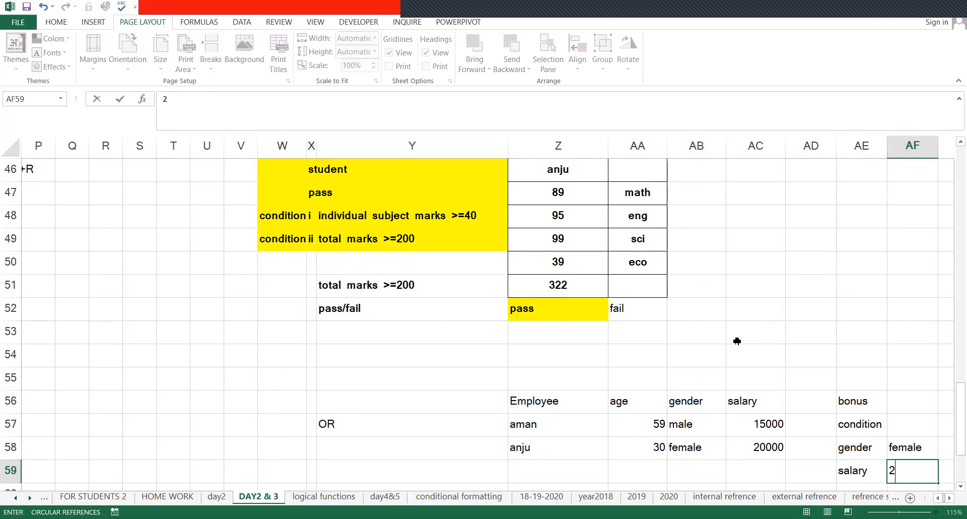
pyautogui.write('000')
pyautogui.press('BackSpace')
pyautogui.press('BackSpace')
pyautogui.press('BackSpace')
pyautogui.press('BackSpace')
pyautogui.write('<20000')
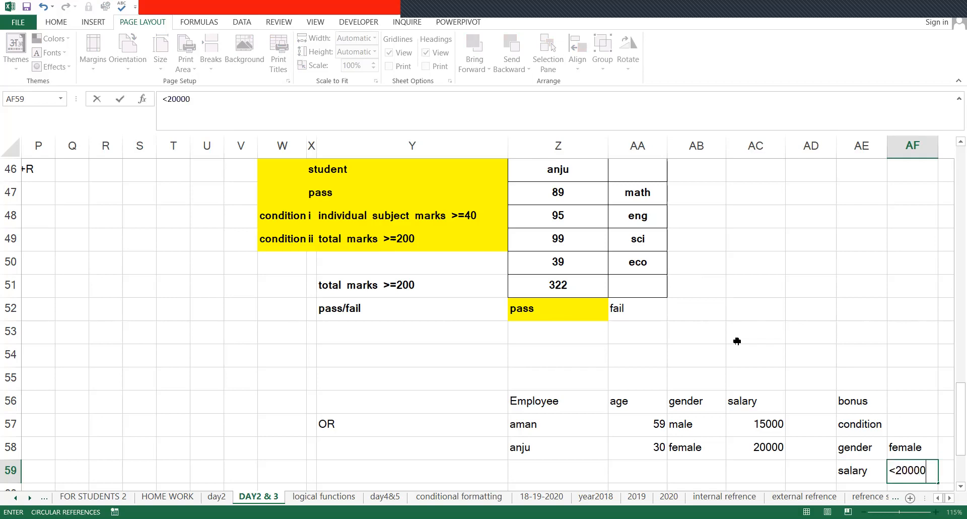
pyautogui.press('Return')
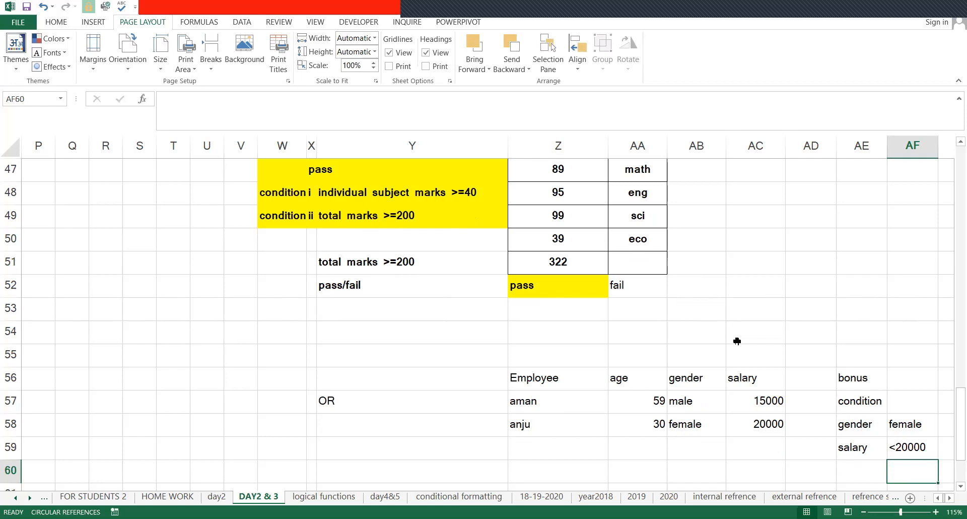
# Step: Examine the gender and salary criteria listed under the bonus heading
pyautogui.press('Up')
pyautogui.press('Up')
pyautogui.press('Up')
pyautogui.press('Down')
pyautogui.press('Right')
pyautogui.press('Right')
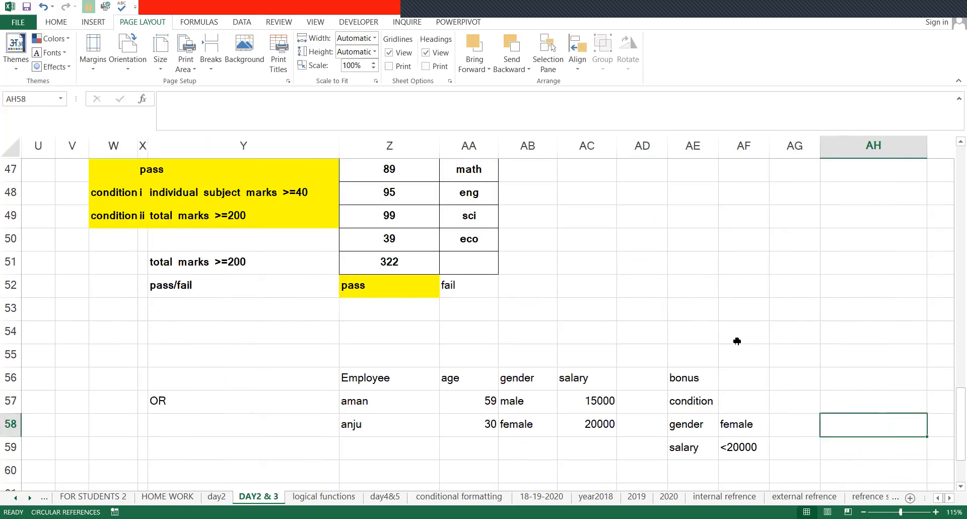
pyautogui.press('Left')
pyautogui.press('Left')
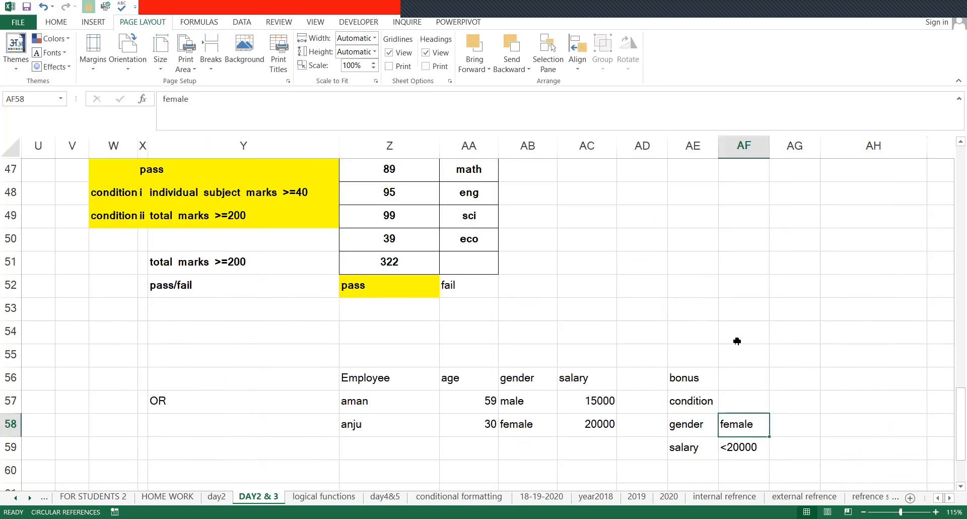
pyautogui.press('Down')
pyautogui.press('Left')
pyautogui.press('Up')
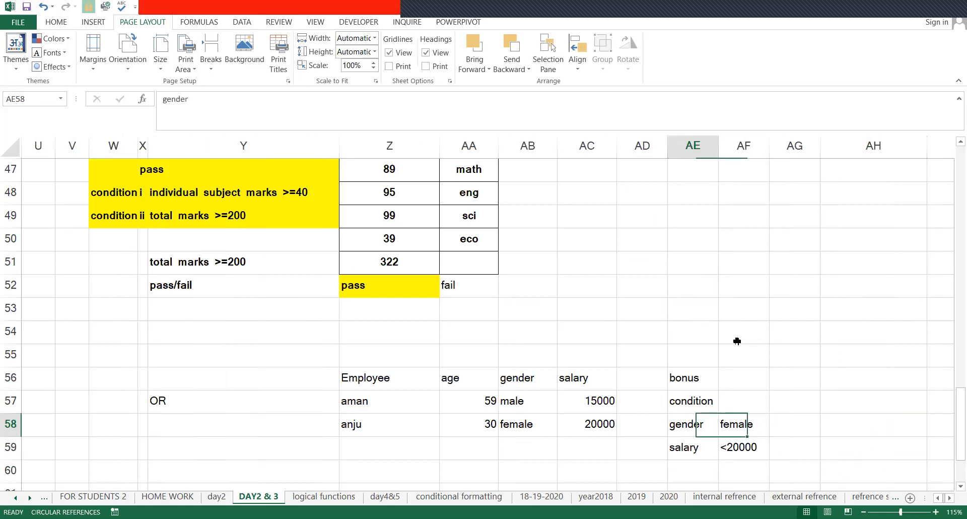
# Step: Enter a salary of 19000 in AC59, below the second employee's salary
pyautogui.press('Down')
pyautogui.press('Down')
pyautogui.press('Left')
pyautogui.press('Left')
pyautogui.press('Left')
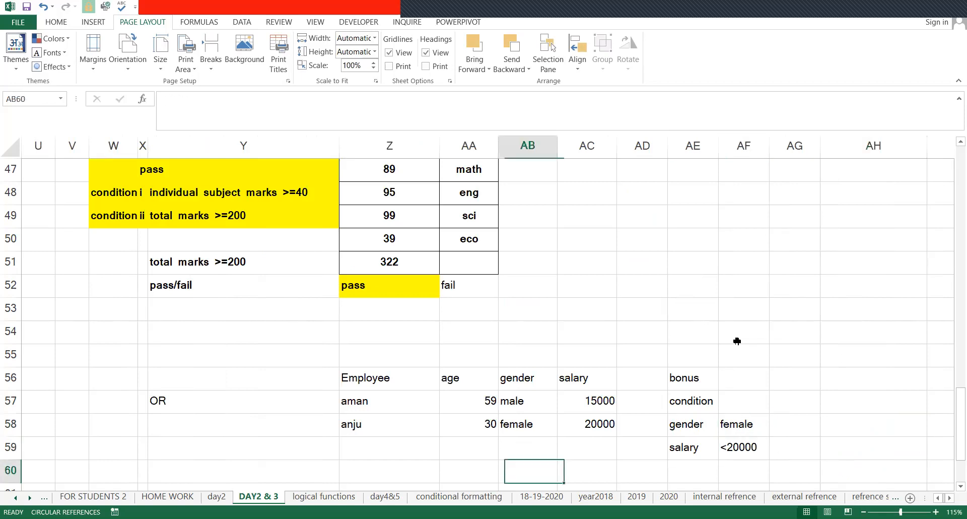
pyautogui.press('Up')
pyautogui.press('Right')
pyautogui.write('19000')
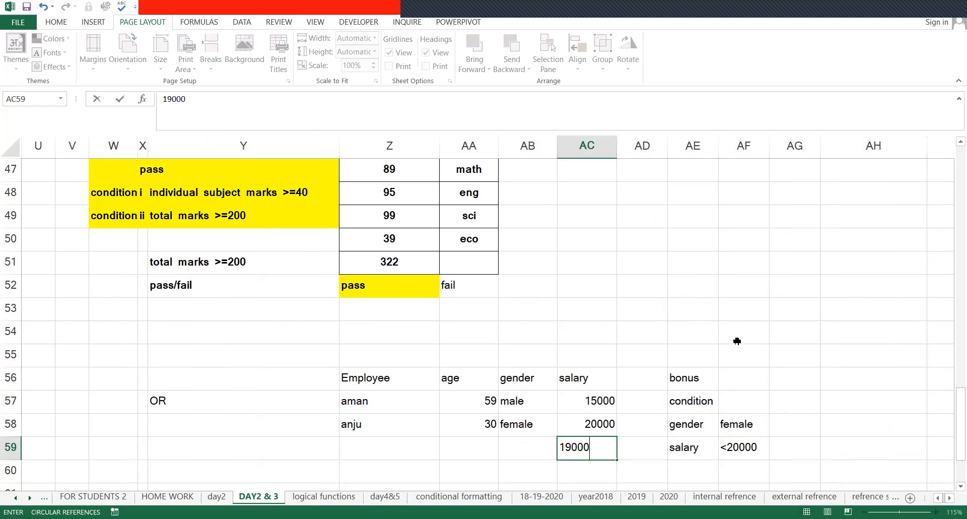
pyautogui.hotkey('ctrl', 'Down')
# Step: Copy the three student names in A46:A48 of the student marks table
pyautogui.hotkey('ctrl', 'Up')
pyautogui.hotkey('ctrl', 'Up')
pyautogui.hotkey('ctrl', 'Left')
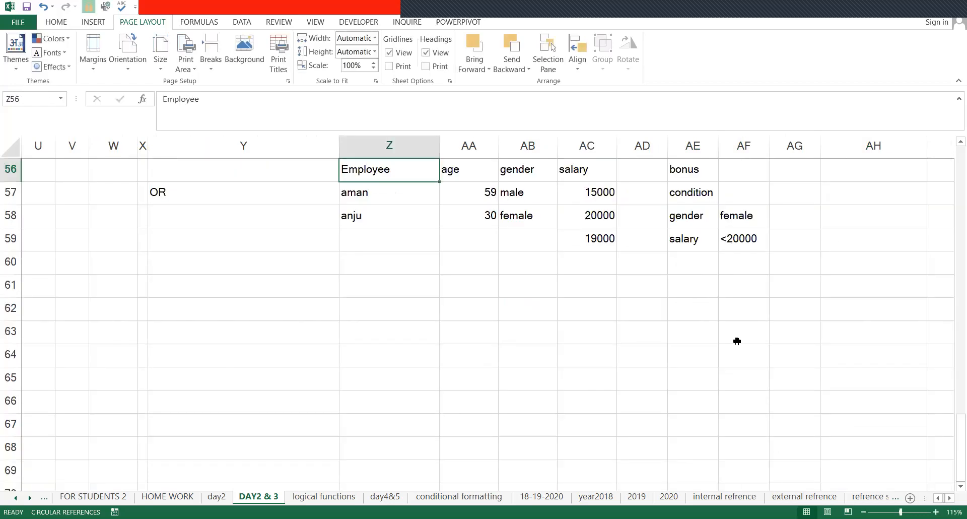
pyautogui.hotkey('ctrl', 'Left')
pyautogui.hotkey('ctrl', 'Left')
pyautogui.press('Down')
pyautogui.hotkey('ctrl', 'Up')
pyautogui.hotkey('ctrl', 'Up')
pyautogui.hotkey('ctrl', 'Up')
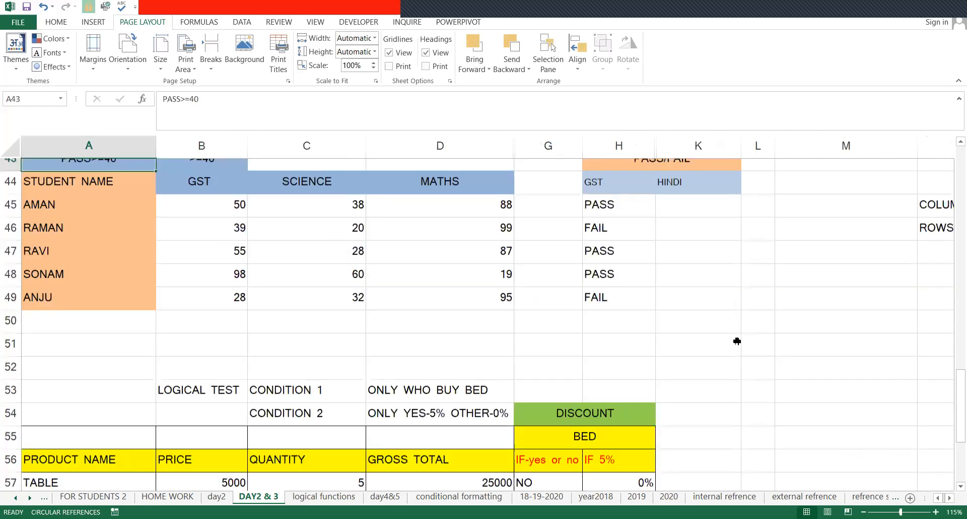
pyautogui.press('Down')
pyautogui.press('Down')
pyautogui.press('Down')
pyautogui.hotkey('ctrl', 'shift', 'Down')
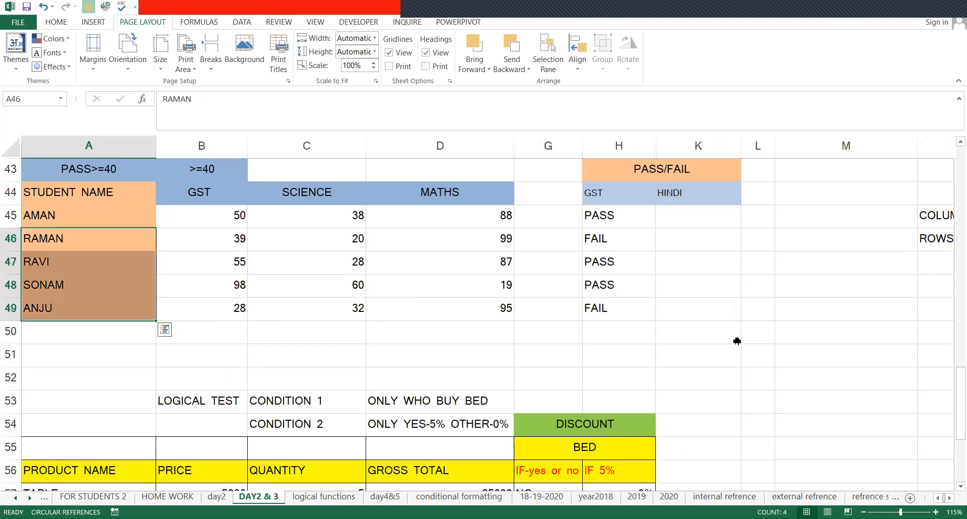
pyautogui.hotkey('ctrl', 'q')
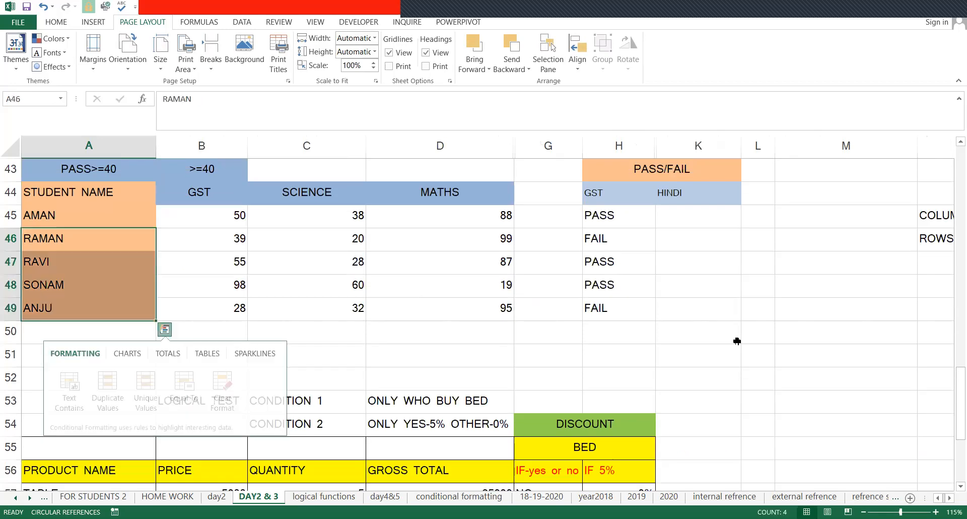
pyautogui.press('Escape')
pyautogui.hotkey('shift', 'Up')
pyautogui.hotkey('ctrl', 'c')
# Step: Paste the copied names into the Employee column starting at Z59, below the second employee
pyautogui.hotkey('ctrl', 'Right')
pyautogui.hotkey('ctrl', 'Right')
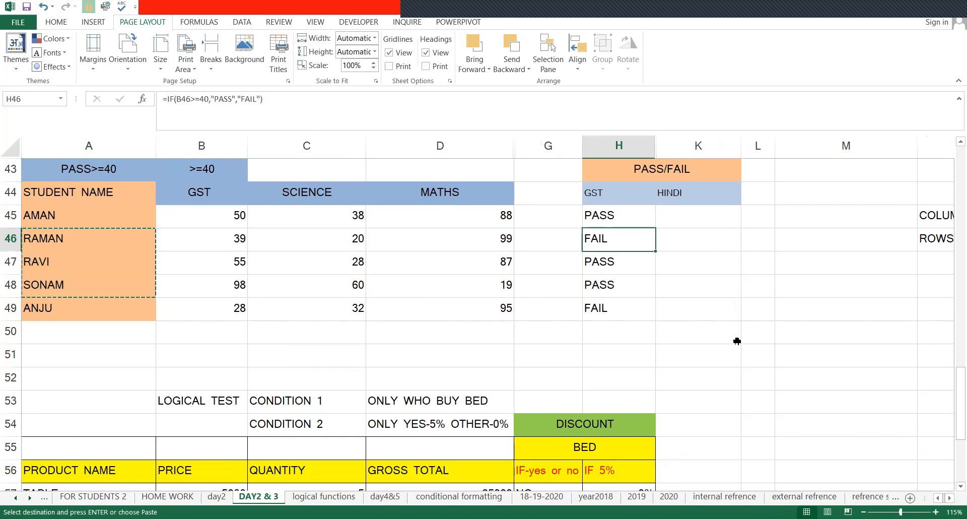
pyautogui.hotkey('ctrl', 'Right')
pyautogui.hotkey('ctrl', 'Right')
pyautogui.hotkey('ctrl', 'Right')
pyautogui.hotkey('ctrl', 'Right')
pyautogui.press('Down')
pyautogui.press('Down')
pyautogui.press('Down')
pyautogui.press('Down')
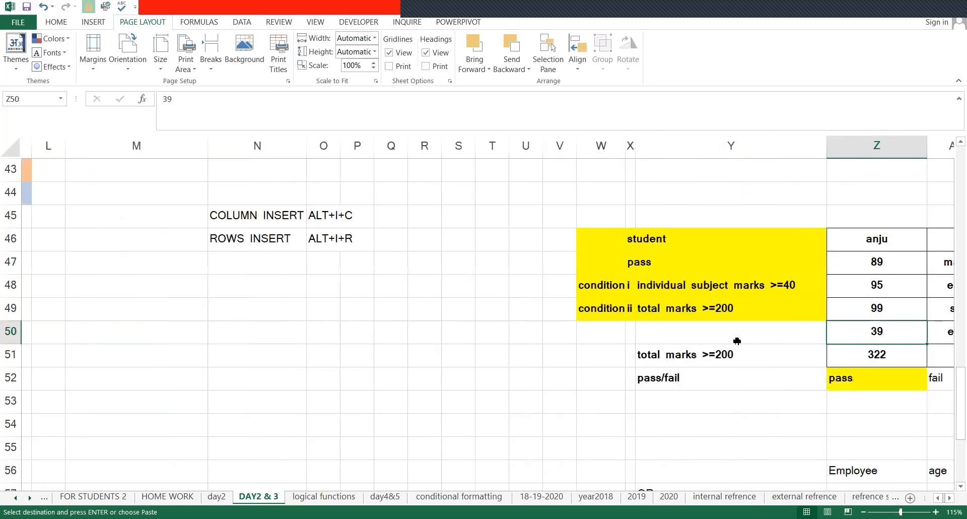
pyautogui.press('Down')
pyautogui.press('Down')
pyautogui.press('Down')
pyautogui.press('Down')
pyautogui.press('Down')
pyautogui.press('Down')
pyautogui.press('Down')
pyautogui.press('Down')
pyautogui.press('Down')
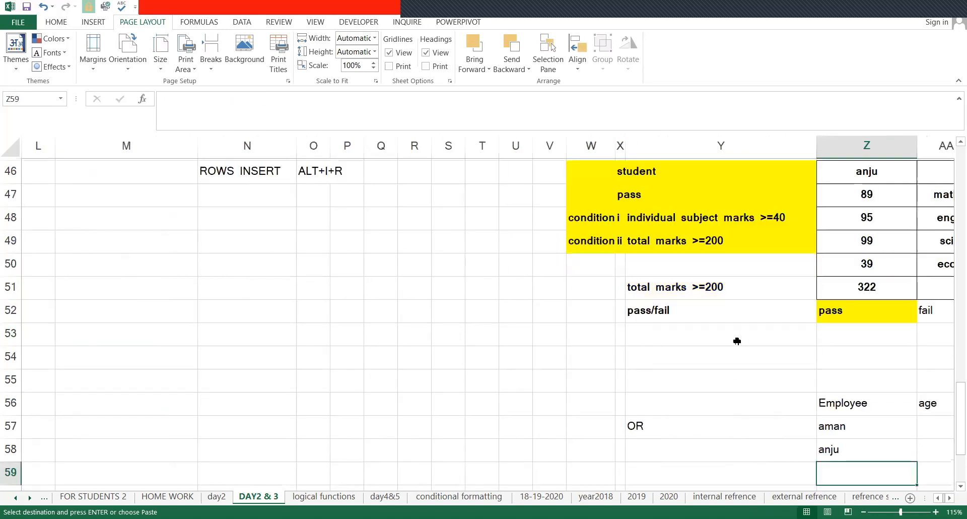
pyautogui.press('Return')
# Step: Apply only the formatting of Z58 to the three pasted names in Z59:Z61
pyautogui.press('Right')
pyautogui.press('Right')
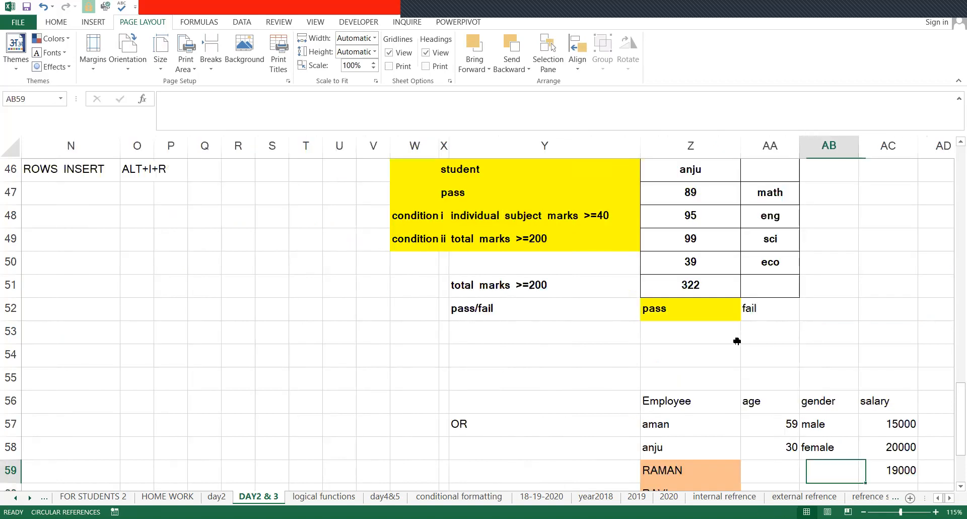
pyautogui.press('Left')
pyautogui.press('Left')
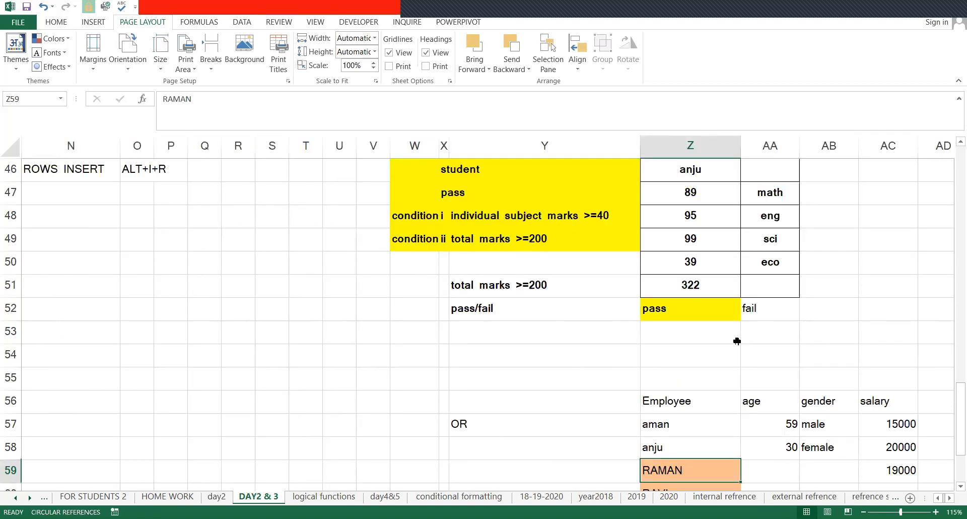
pyautogui.press('Up')
pyautogui.hotkey('ctrl', 'c')
pyautogui.press('Down')
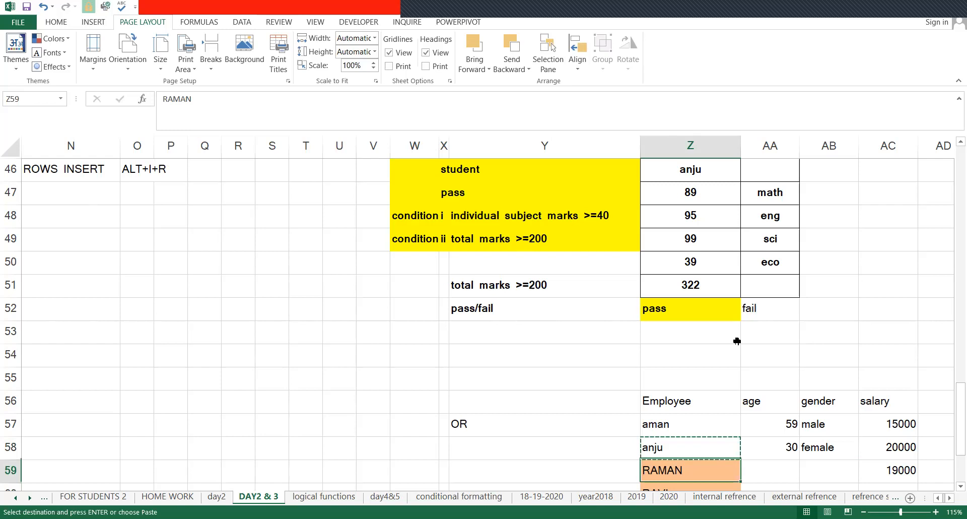
pyautogui.hotkey('shift', 'Down')
pyautogui.hotkey('shift', 'Down')
pyautogui.hotkey('ctrl', 'v')
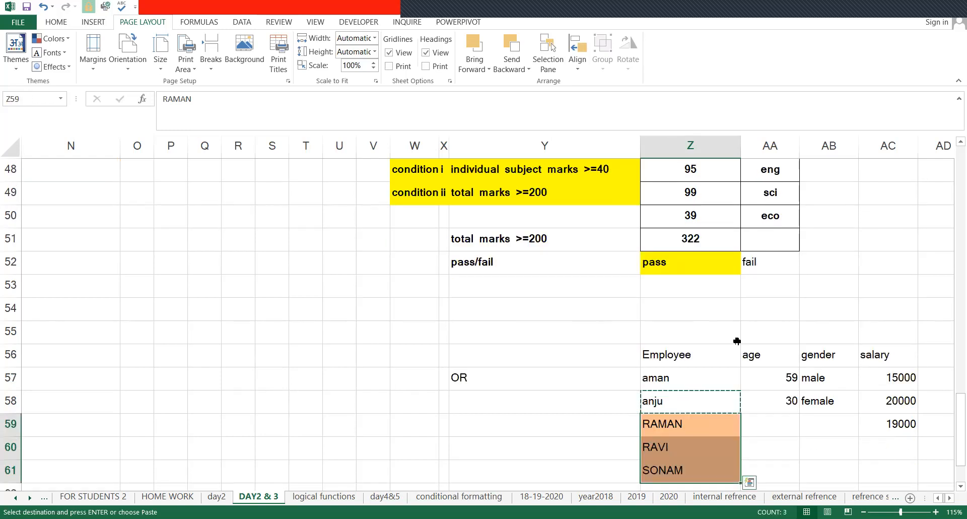
pyautogui.press('alt')
pyautogui.press('Return')
pyautogui.press('Right')
pyautogui.press('Right')
pyautogui.press('Escape')
# Step: Enter the ages 25, 63 and 25 for the three added employees in AA59:AA61
pyautogui.press('Left')
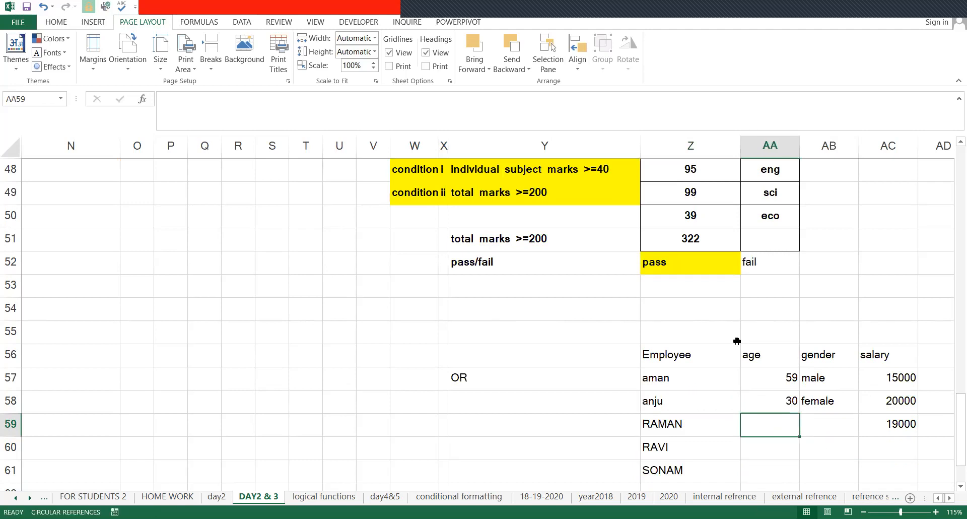
pyautogui.press('Right')
pyautogui.press('Right')
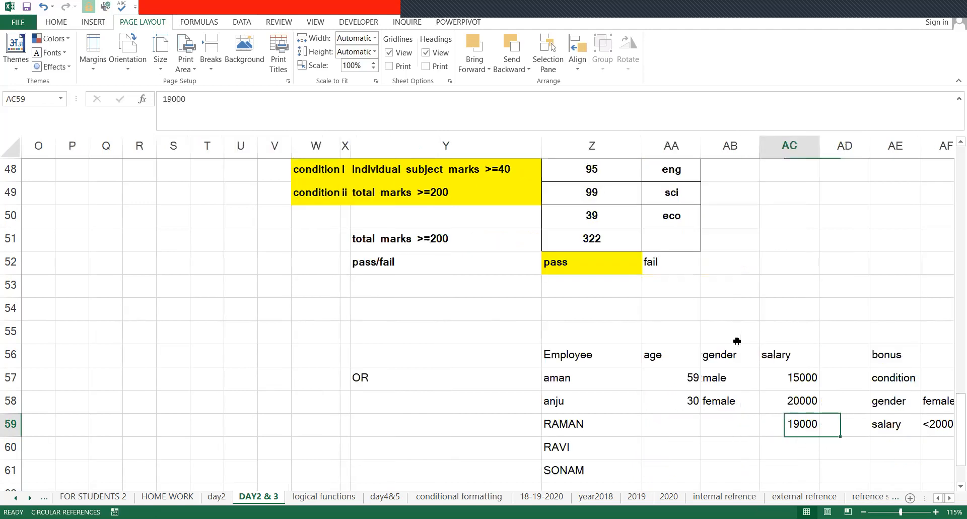
pyautogui.press('Left')
pyautogui.press('Left')
pyautogui.write('25')
pyautogui.press('Return')
pyautogui.write('6')
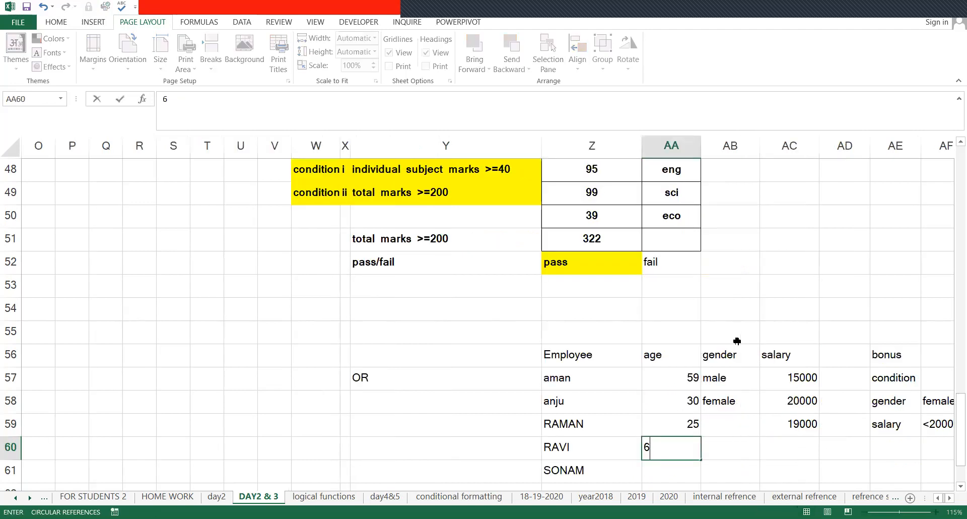
pyautogui.write('3')
pyautogui.press('Return')
pyautogui.write('25')
pyautogui.press('Return')
# Step: Fill in the genders male, male and female for the three added employees in AB59:AB61
pyautogui.press('Up')
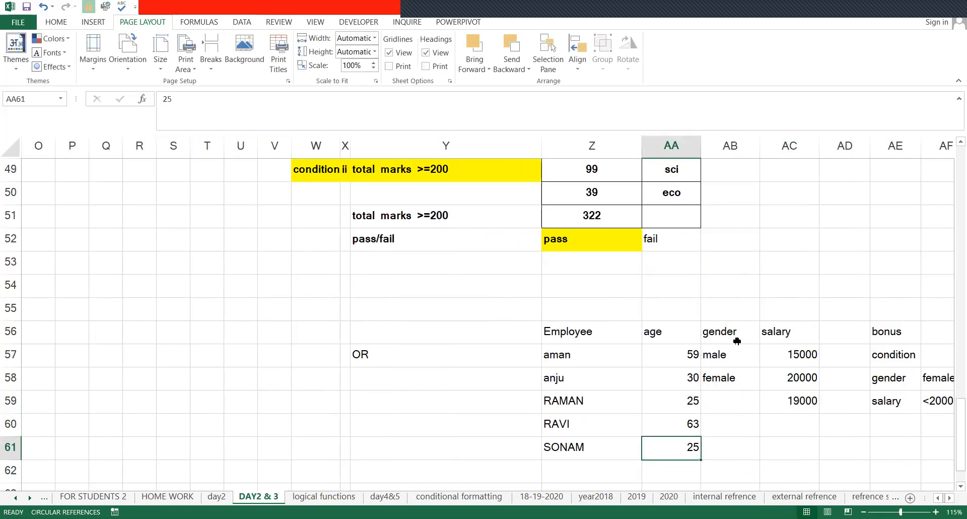
pyautogui.press('Up')
pyautogui.press('Up')
pyautogui.press('Right')
pyautogui.write('M')
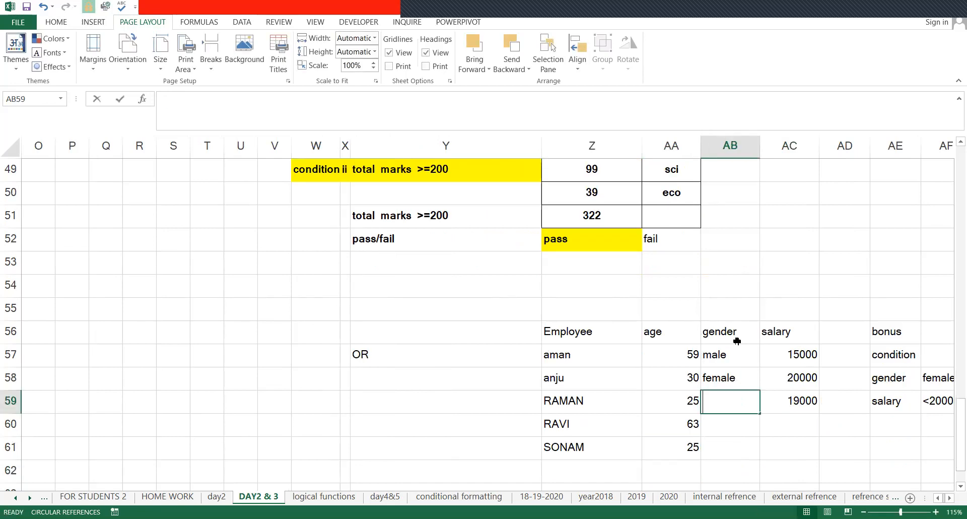
pyautogui.press('Return')
pyautogui.write('male')
pyautogui.press('Return')
pyautogui.write('f')
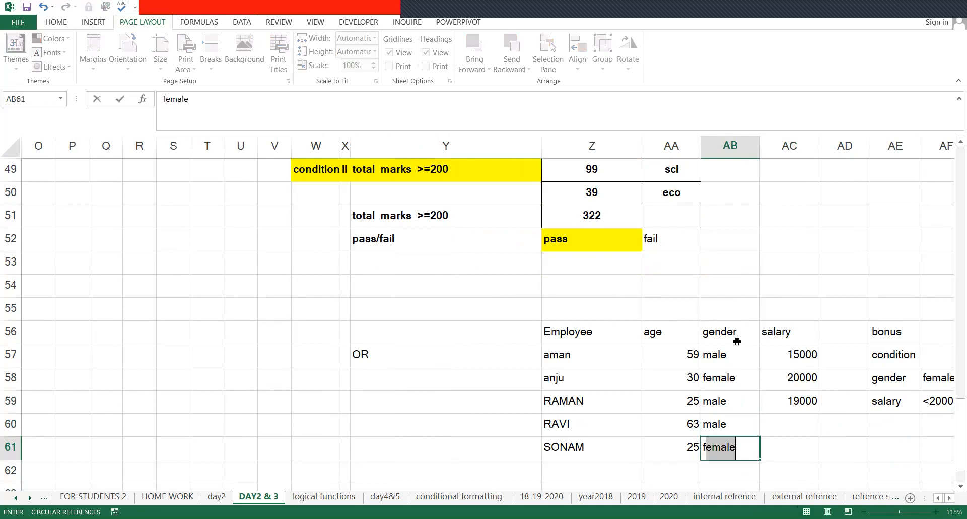
pyautogui.press('Tab')
# Step: Enter the salaries 25000 and 50000 for the last two employees in AC60:AC61
pyautogui.press('Up')
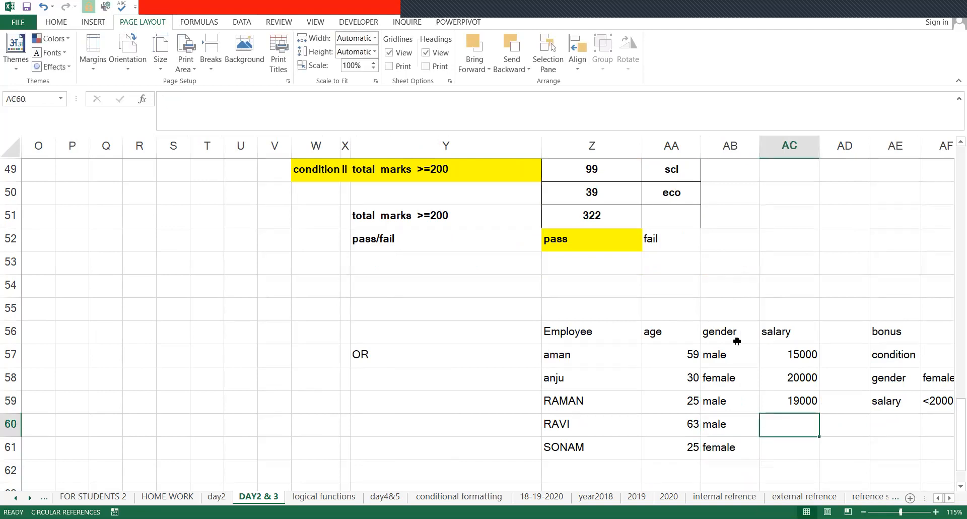
pyautogui.write('25')
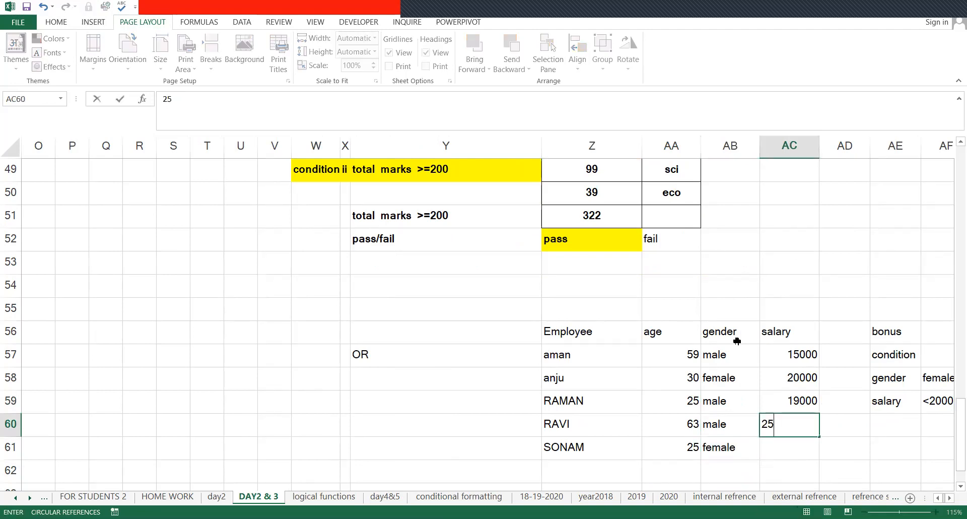
pyautogui.write('000')
pyautogui.press('Return')
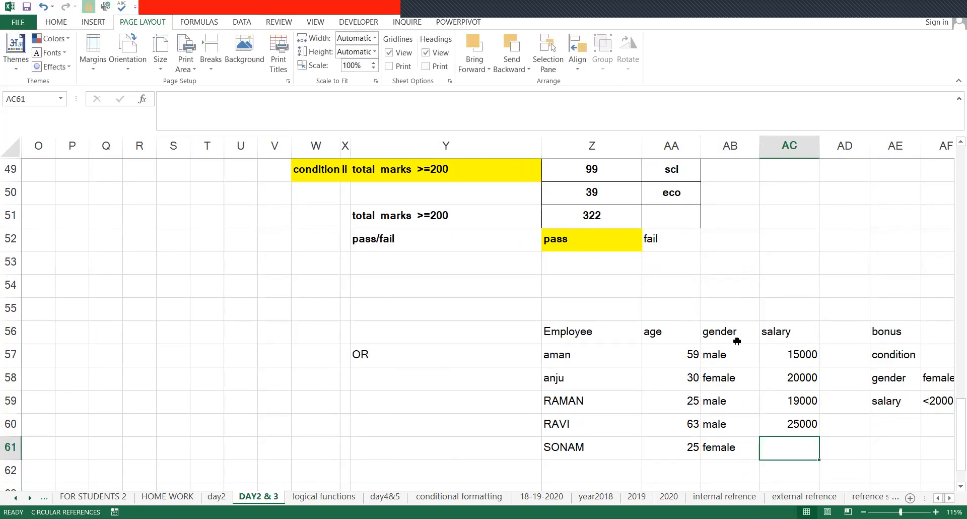
pyautogui.write('50000')
pyautogui.hotkey('ctrl', 'Return')
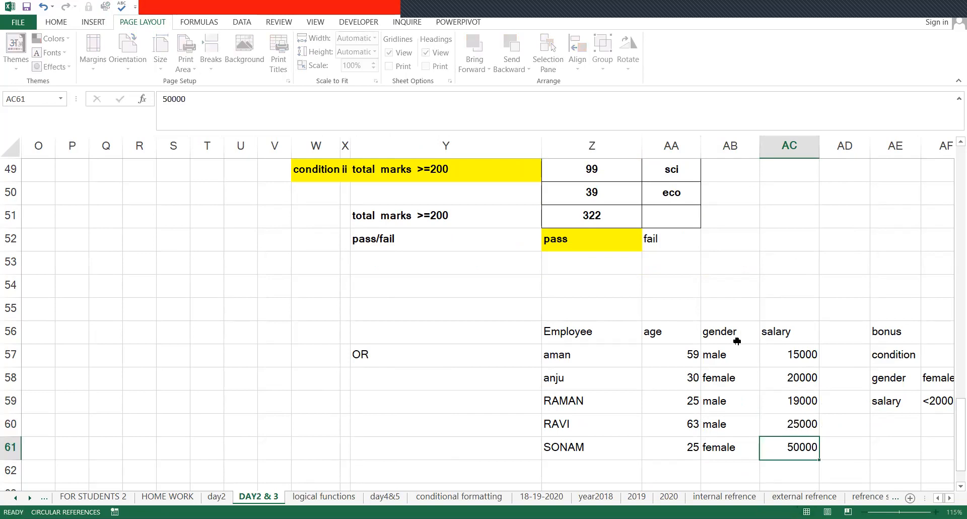
# Step: Format all the salaries in AC57:AC61 with the comma number style
pyautogui.press('Up')
pyautogui.press('Up')
pyautogui.press('Up')
pyautogui.press('Up')
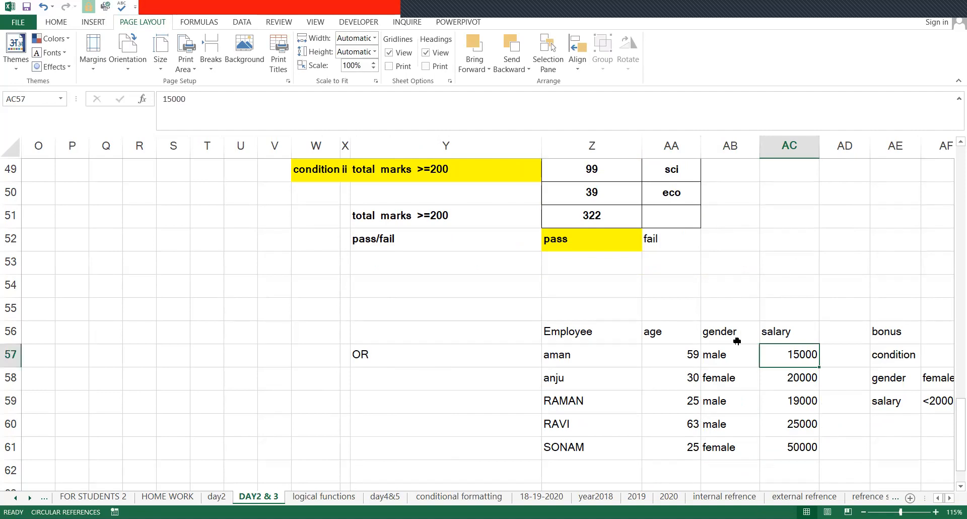
pyautogui.hotkey('ctrl', 'shift', 'Down')
pyautogui.hotkey('alt', 'h')
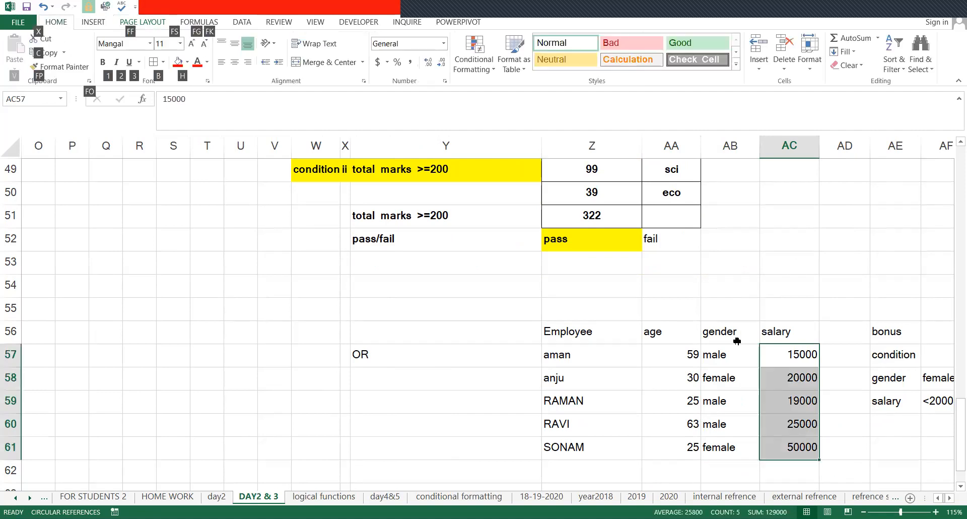
pyautogui.press('k')
# Step: Examine the employee records in rows 57 to 61 alongside the bonus criteria
pyautogui.press('Right')
pyautogui.press('Right')
pyautogui.press('Right')
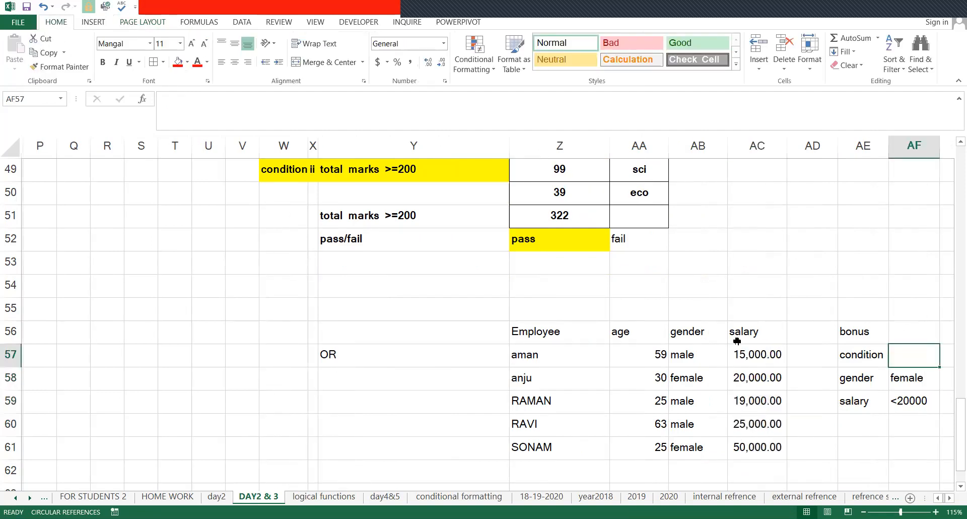
pyautogui.press('Left')
pyautogui.press('Left')
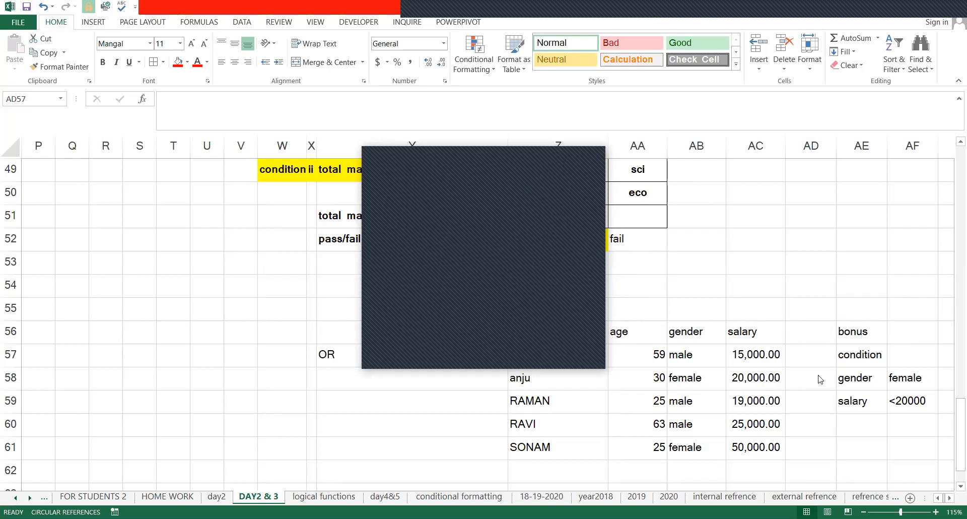
pyautogui.click(855, 418)
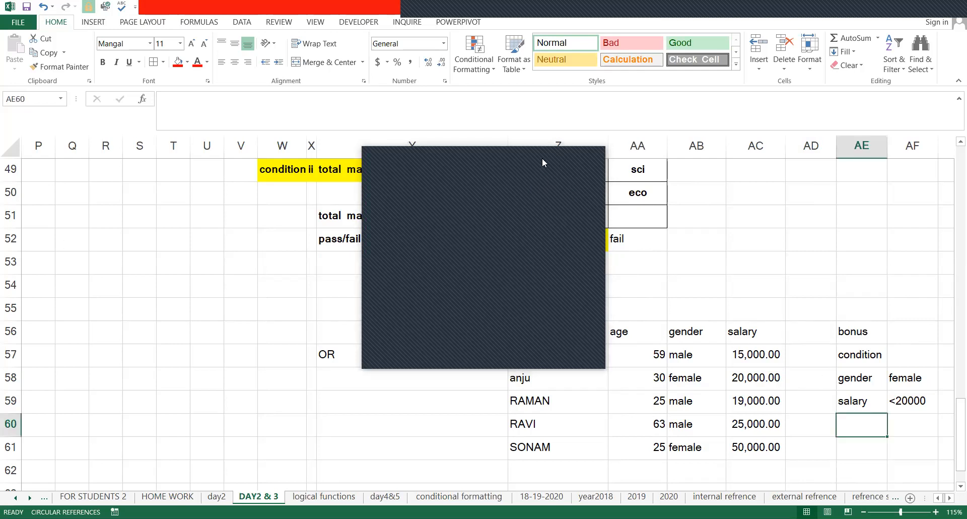
pyautogui.click(586, 344)
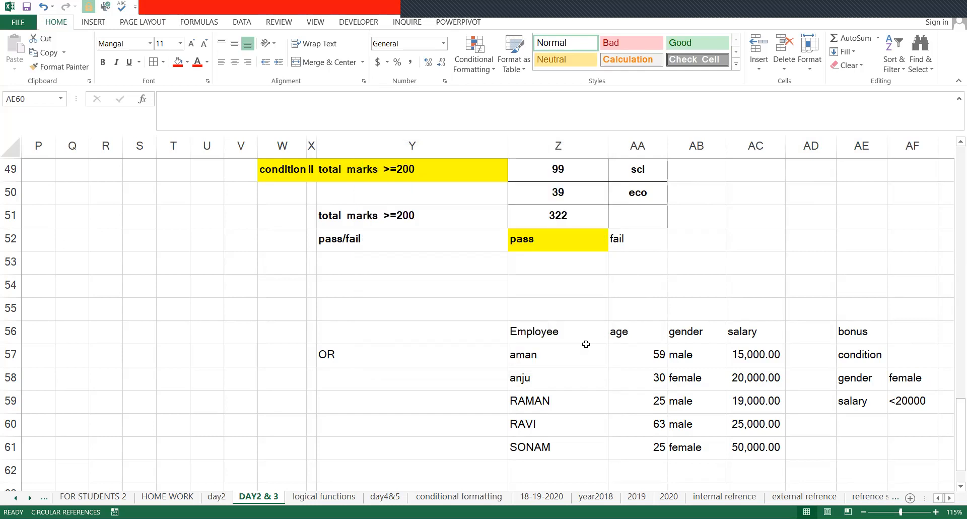
pyautogui.press('Up')
pyautogui.press('Left')
pyautogui.press('Left')
pyautogui.press('Left')
pyautogui.press('Left')
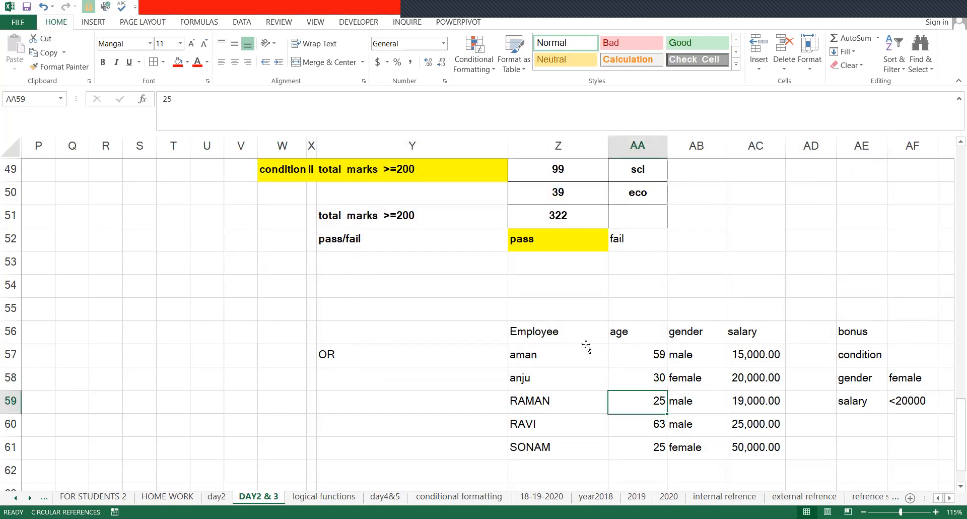
pyautogui.press('Left')
pyautogui.press('Down')
pyautogui.press('Up')
pyautogui.press('Up')
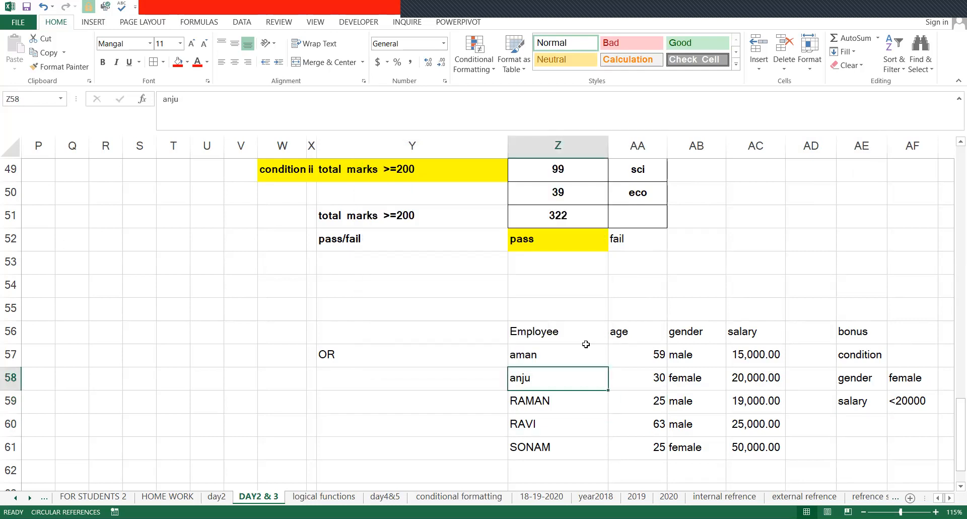
pyautogui.press('Right')
pyautogui.press('Right')
pyautogui.press('Right')
pyautogui.press('Right')
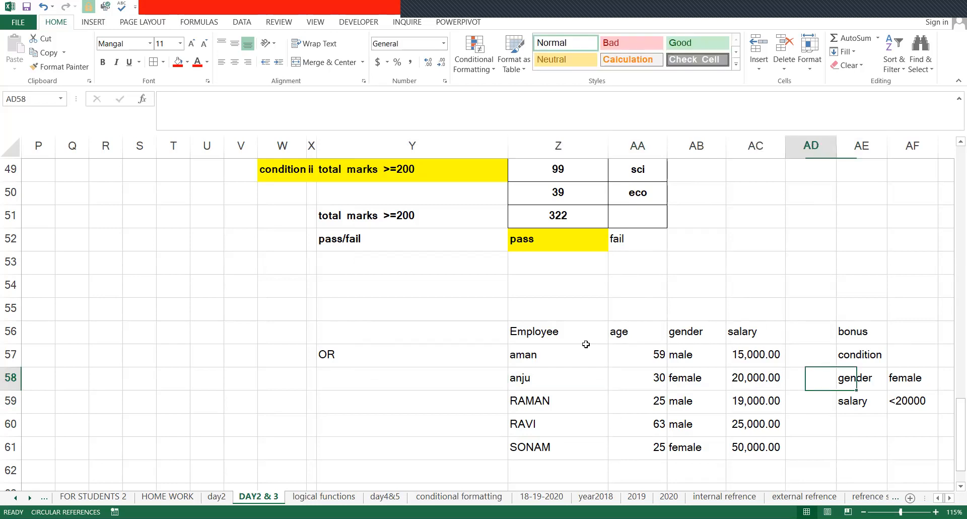
# Step: Fill the bonus criteria block AE56:AF59 with the standard light blue color
pyautogui.press('Right')
pyautogui.press('Up')
pyautogui.press('Up')
pyautogui.hotkey('shift', 'Down')
pyautogui.hotkey('shift', 'Down')
pyautogui.hotkey('shift', 'Down')
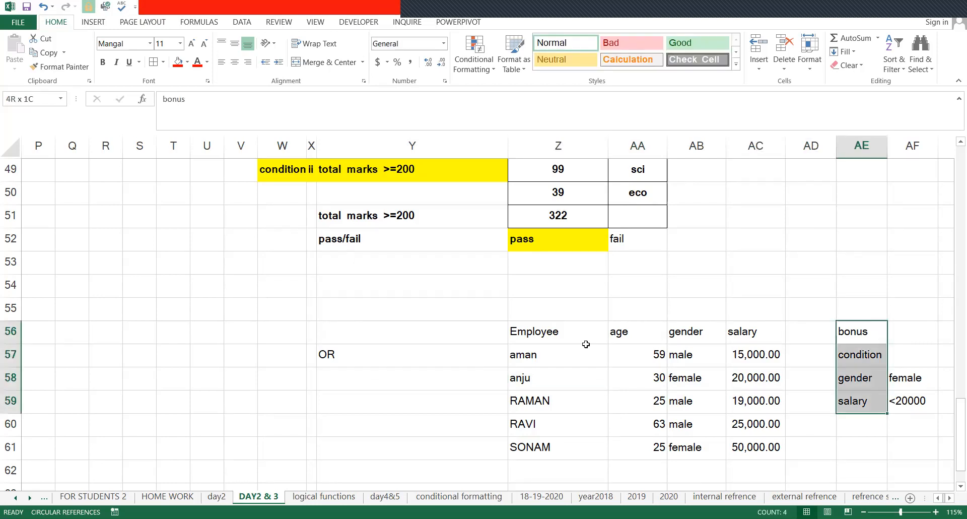
pyautogui.hotkey('shift', 'Right')
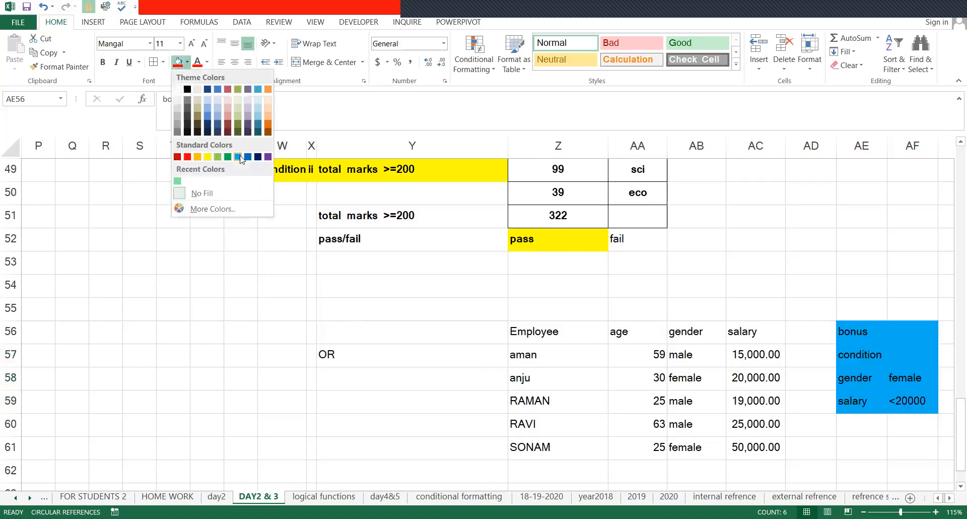
pyautogui.click(241, 159)
pyautogui.click(873, 426)
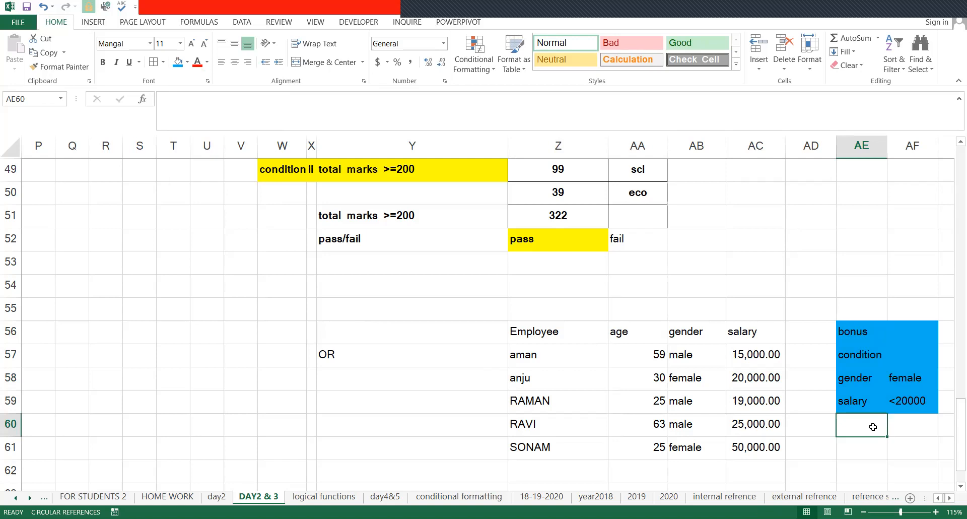
# Step: Examine the gender and salary criteria values in the blue bonus block
pyautogui.press('Right')
pyautogui.press('Up')
pyautogui.press('Up')
pyautogui.press('Up')
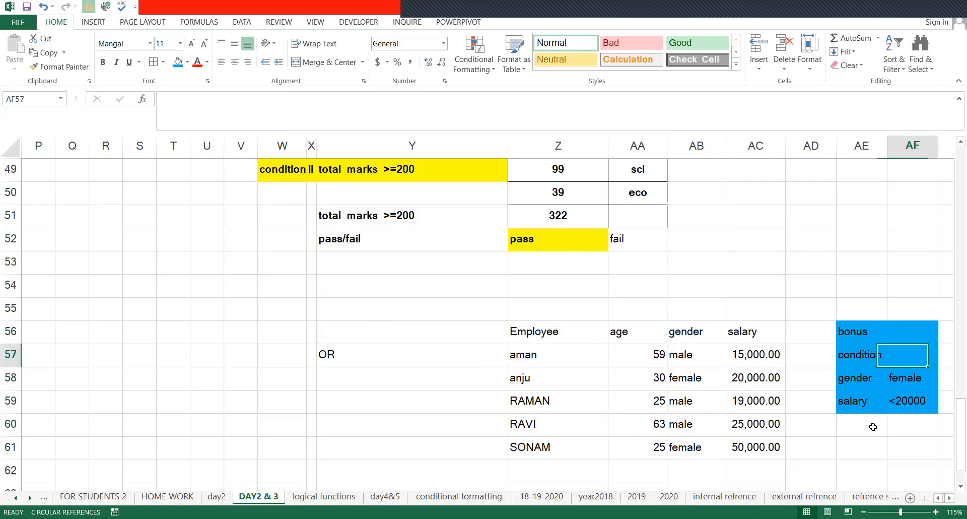
pyautogui.press('Down')
pyautogui.press('Down')
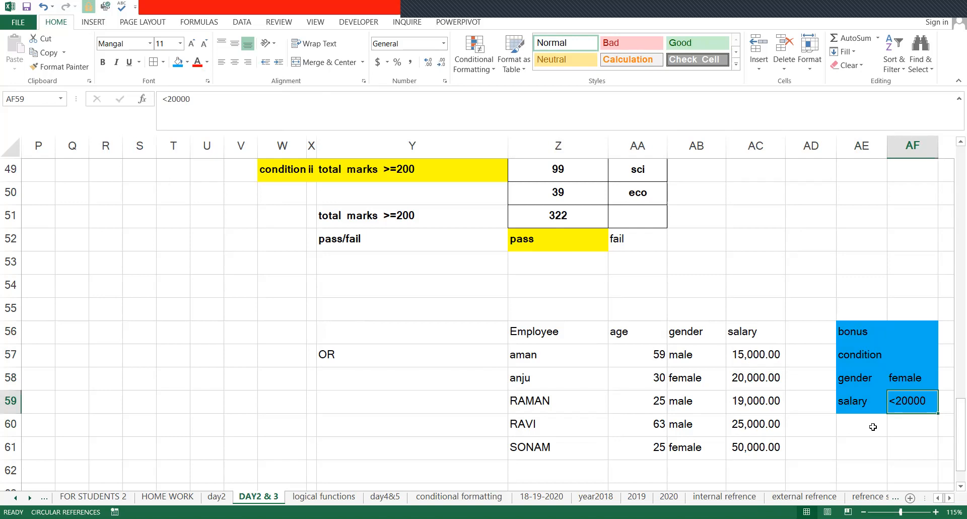
# Step: Enter the column heading OR in AD56, between the salary heading and the bonus block
pyautogui.press('Left')
pyautogui.press('Left')
pyautogui.press('Left')
pyautogui.press('Right')
pyautogui.press('Up')
pyautogui.press('Up')
pyautogui.press('Up')
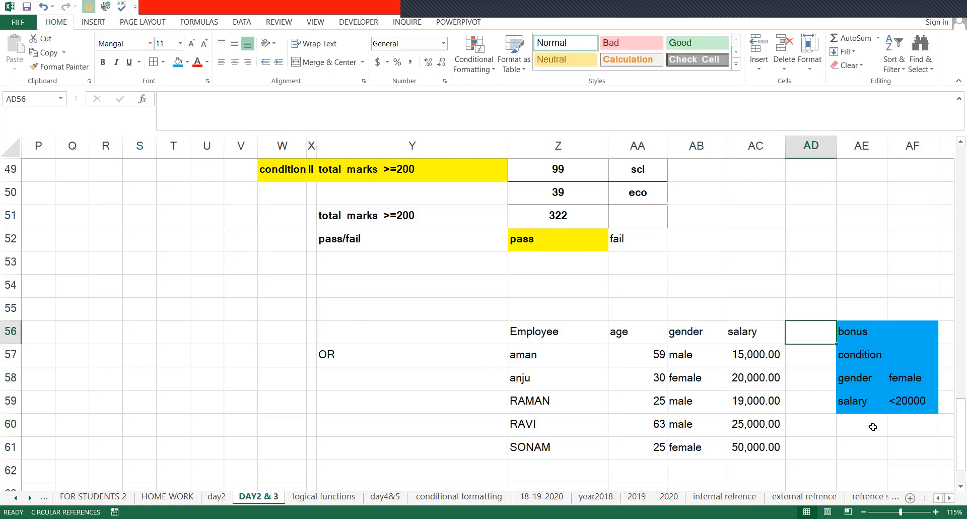
pyautogui.write('or')
pyautogui.press('BackSpace')
pyautogui.press('BackSpace')
pyautogui.write('O')
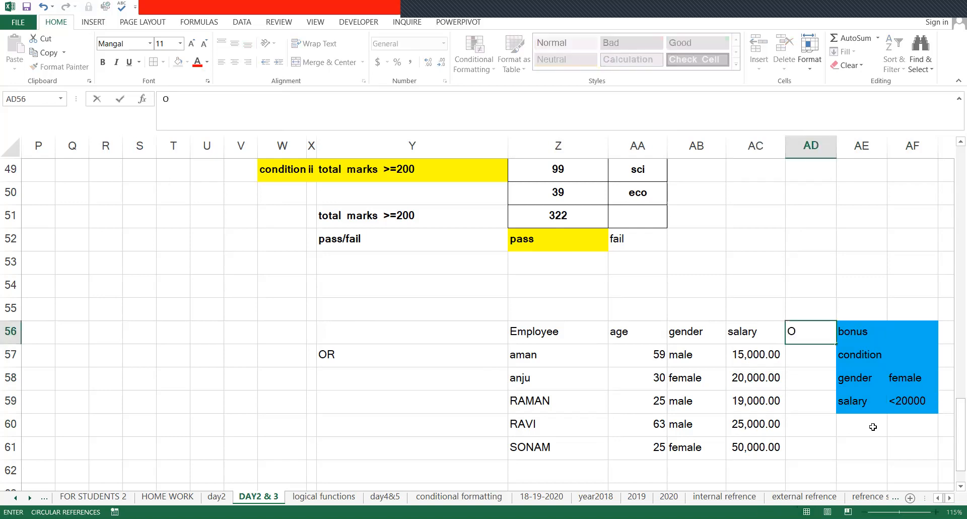
pyautogui.write('R')
pyautogui.press('Return')
pyautogui.press('Up')
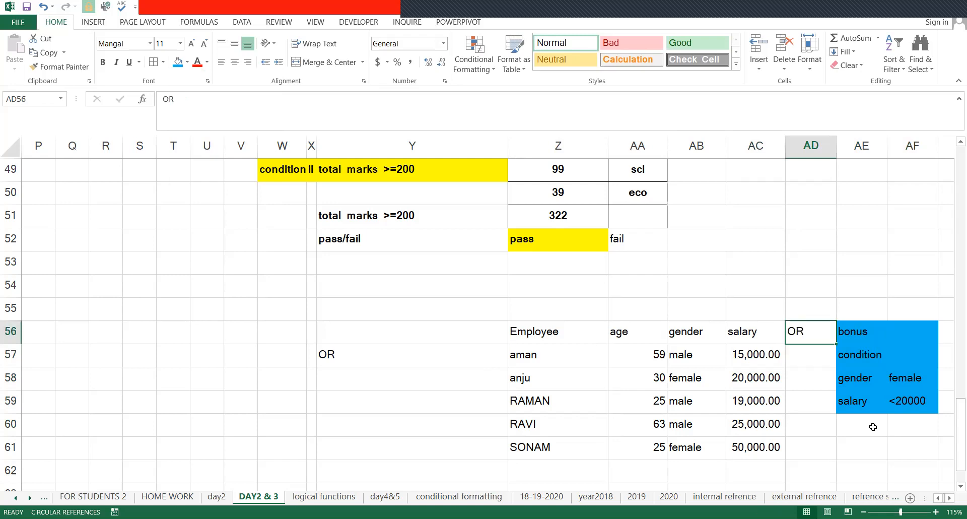
# Step: Begin an IF formula in AD57 with an AND test whose first condition is AB57="female"
pyautogui.press('Down')
pyautogui.write('=')
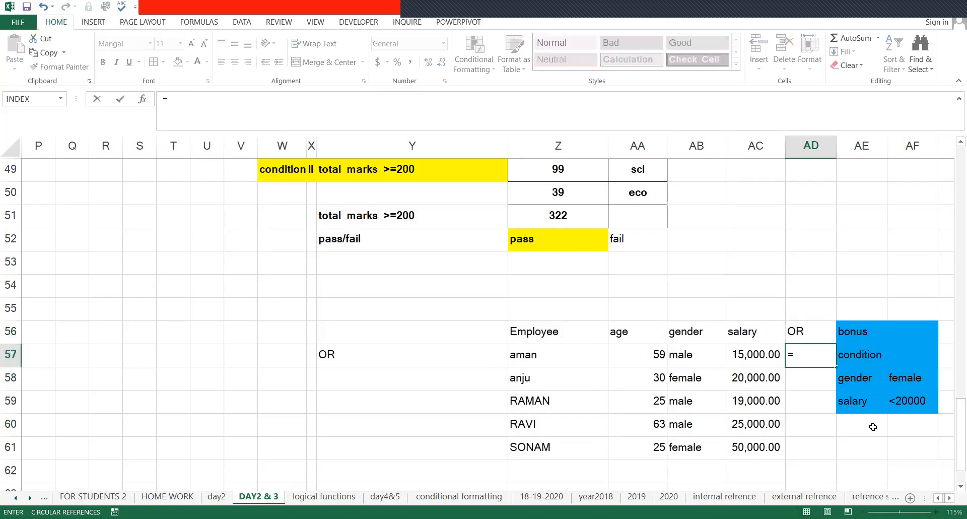
pyautogui.write('IF(')
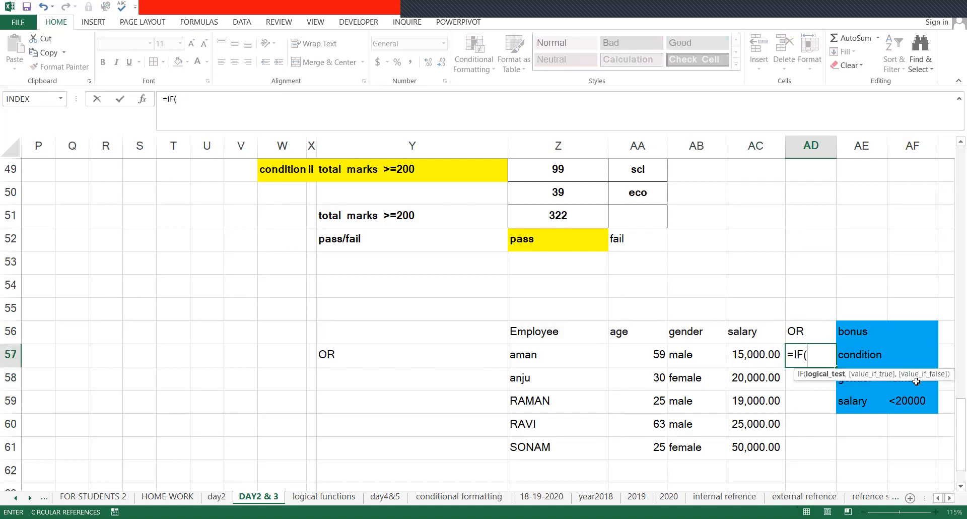
pyautogui.write('AND(')
pyautogui.click(692, 355)
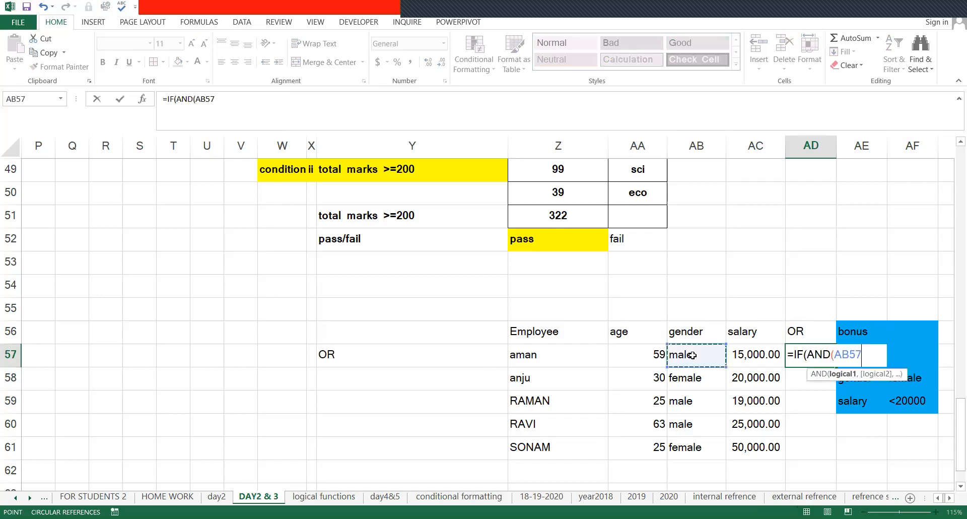
pyautogui.write('=m')
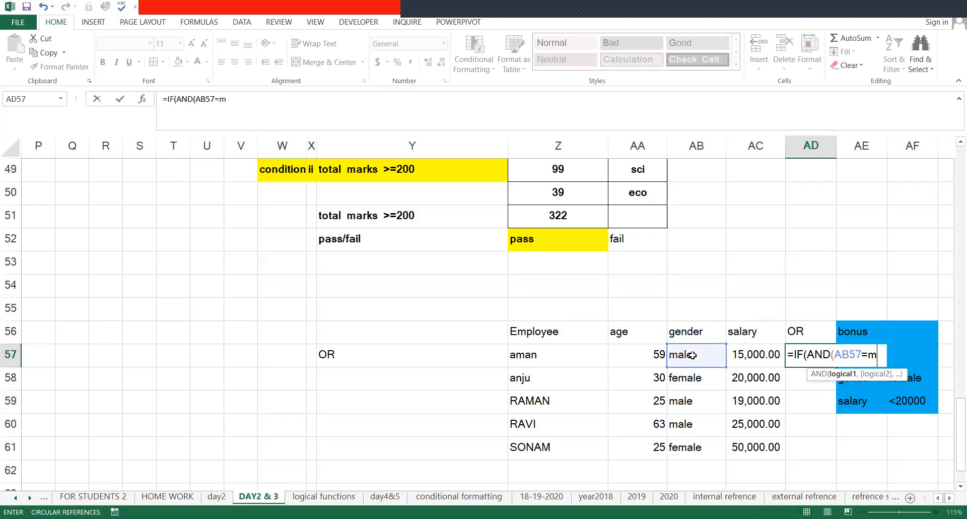
pyautogui.press('BackSpace')
pyautogui.write('"female')
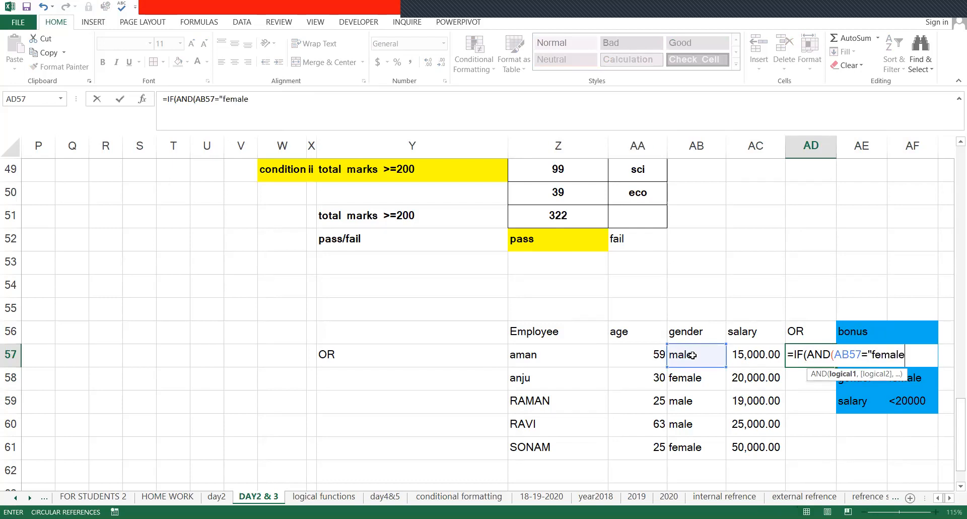
pyautogui.write('",')
# Step: Complete the AND formula in AD57 with the condition AC57<2000, returning "yes" if true and "no" if false
pyautogui.click(738, 357)
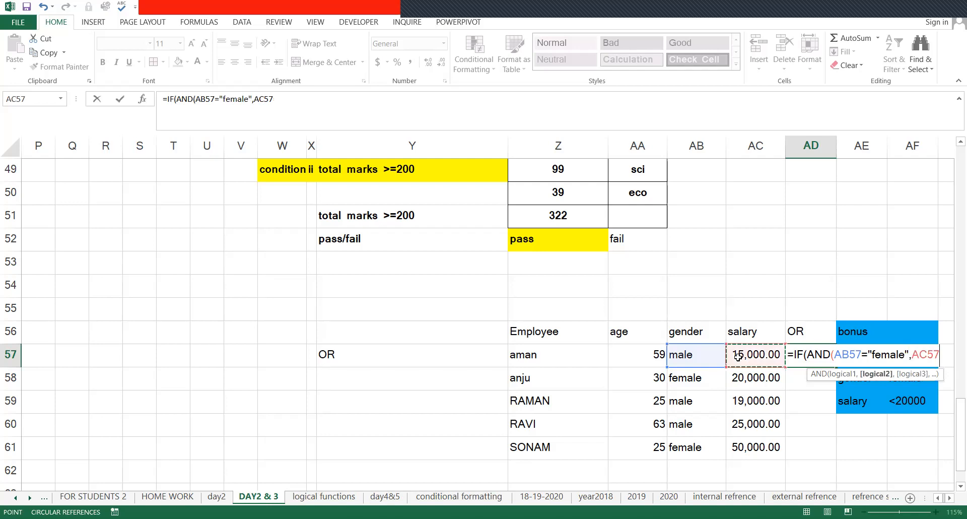
pyautogui.write('<2000')
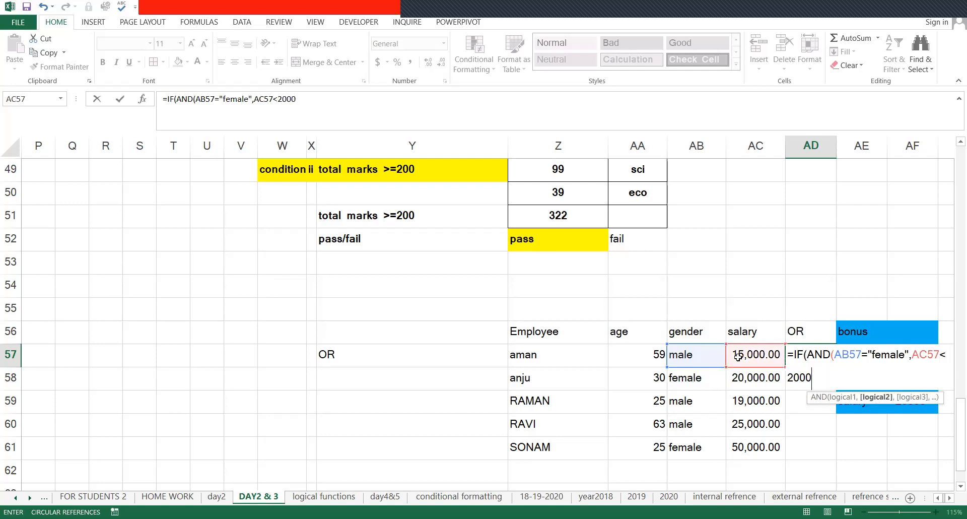
pyautogui.write('),')
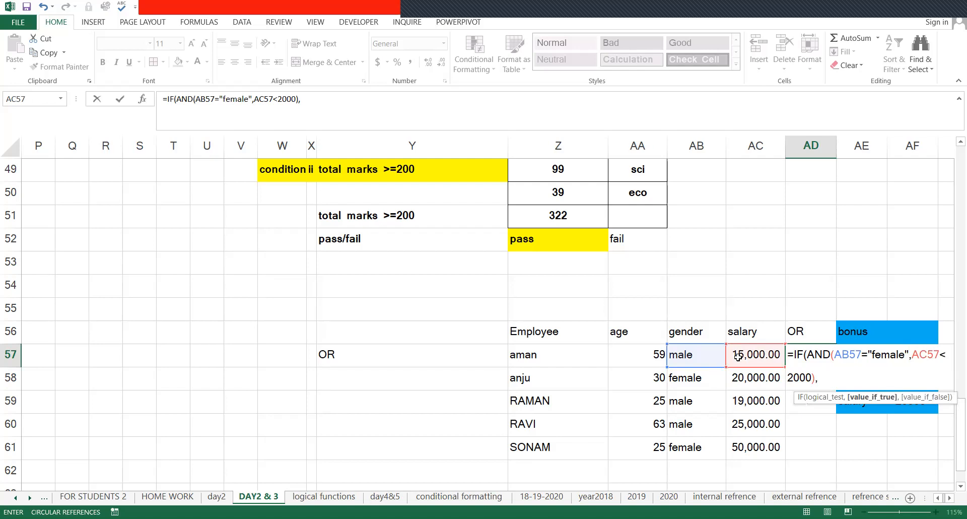
pyautogui.write('"yes","n')
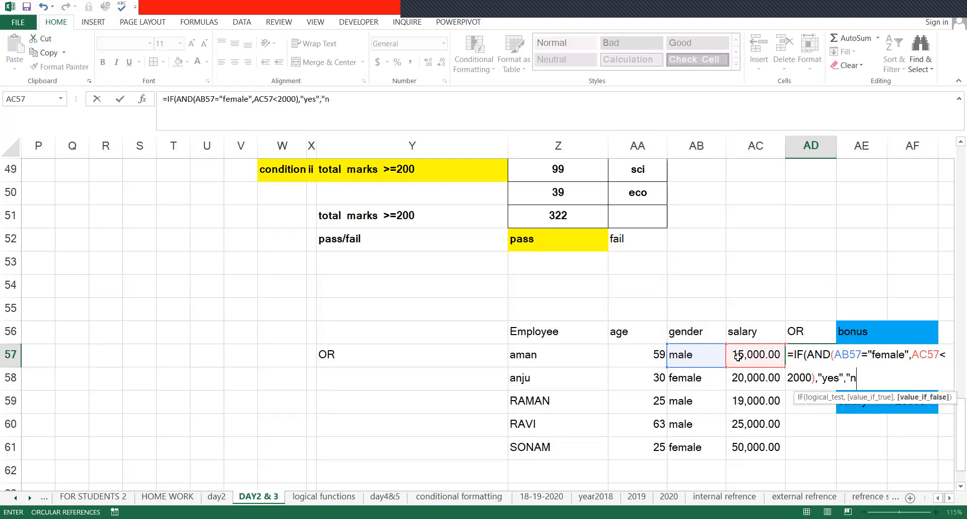
pyautogui.write('o"')
pyautogui.hotkey('ctrl', 'Return')
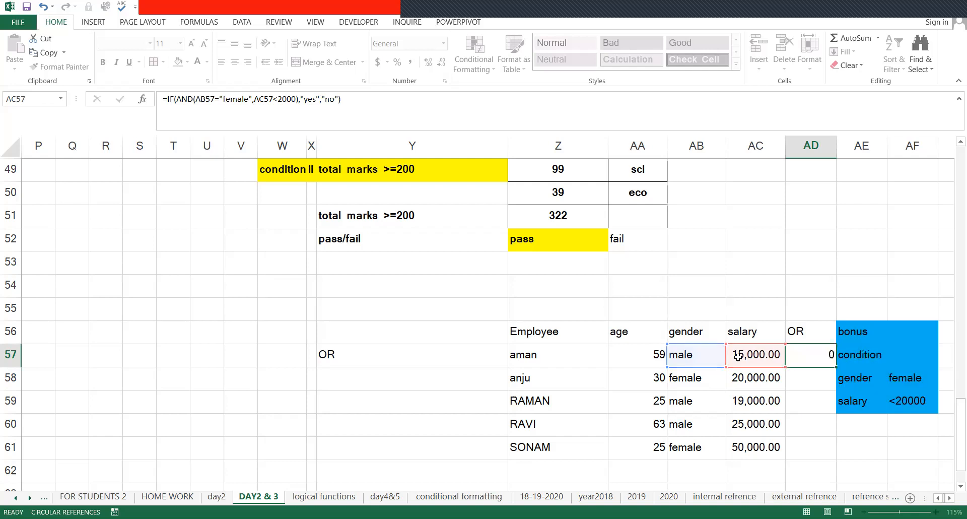
# Step: Fill the AND formula from AD57 down through AD61
pyautogui.hotkey('shift', 'Down')
pyautogui.hotkey('shift', 'Down')
pyautogui.hotkey('shift', 'Down')
pyautogui.hotkey('shift', 'Down')
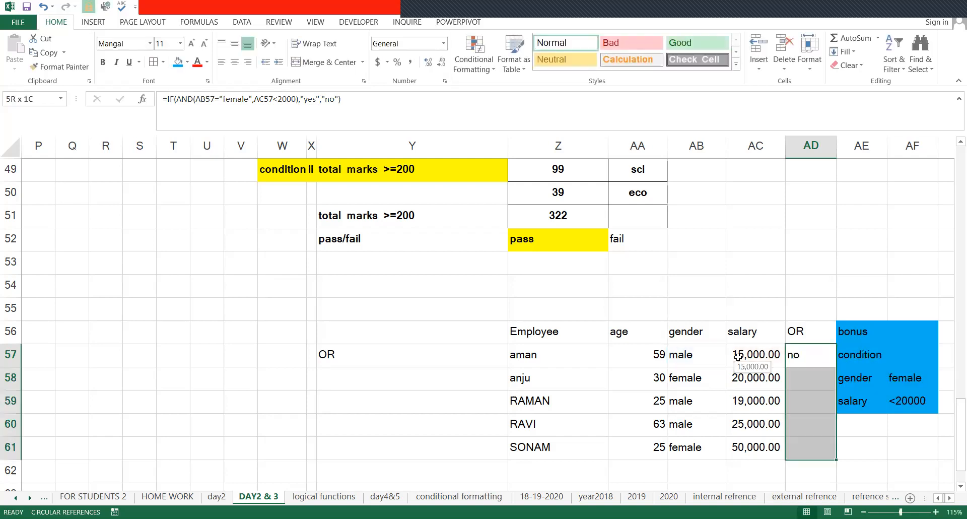
pyautogui.hotkey('ctrl', 'd')
# Step: Compare the employees' gender and salary values with the formula results in column AD
pyautogui.press('Down')
pyautogui.press('Down')
pyautogui.press('Left')
pyautogui.press('Left')
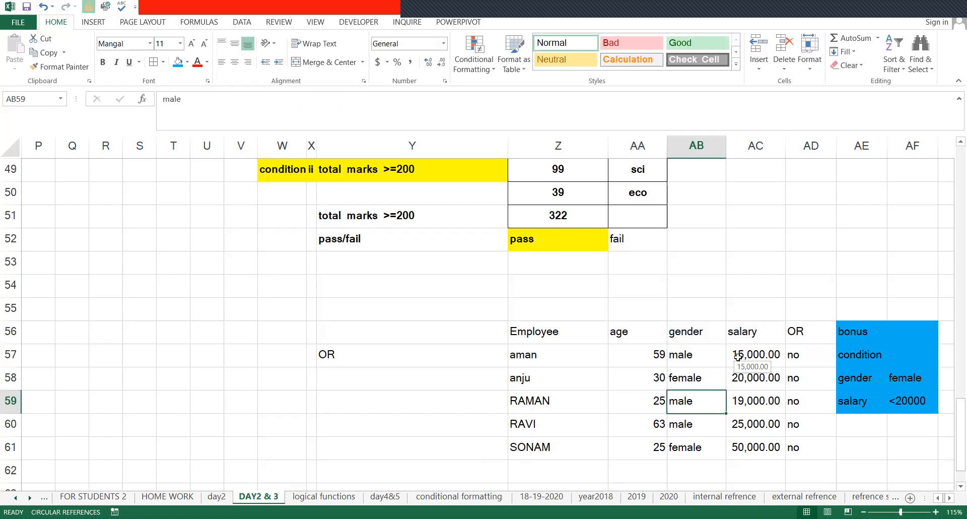
pyautogui.press('Down')
pyautogui.press('Down')
pyautogui.press('Right')
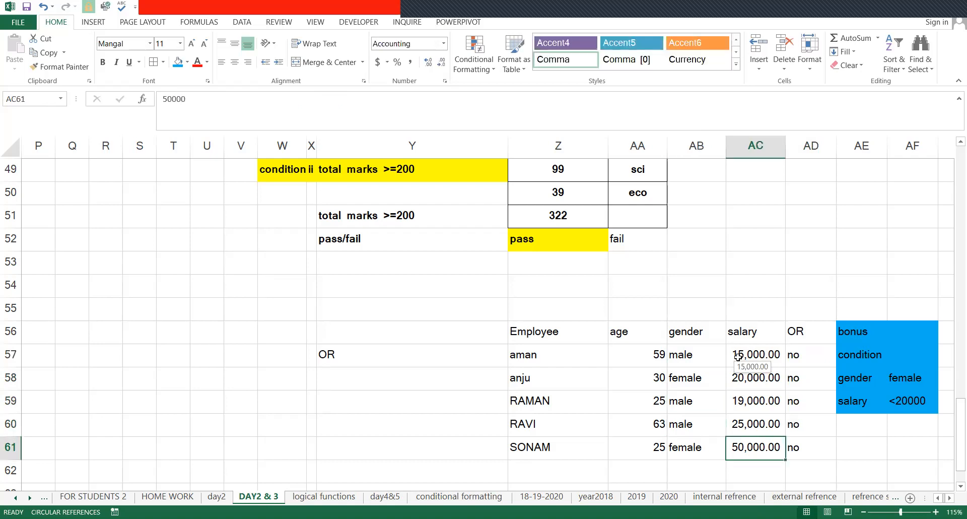
pyautogui.click(738, 357)
pyautogui.press('Up')
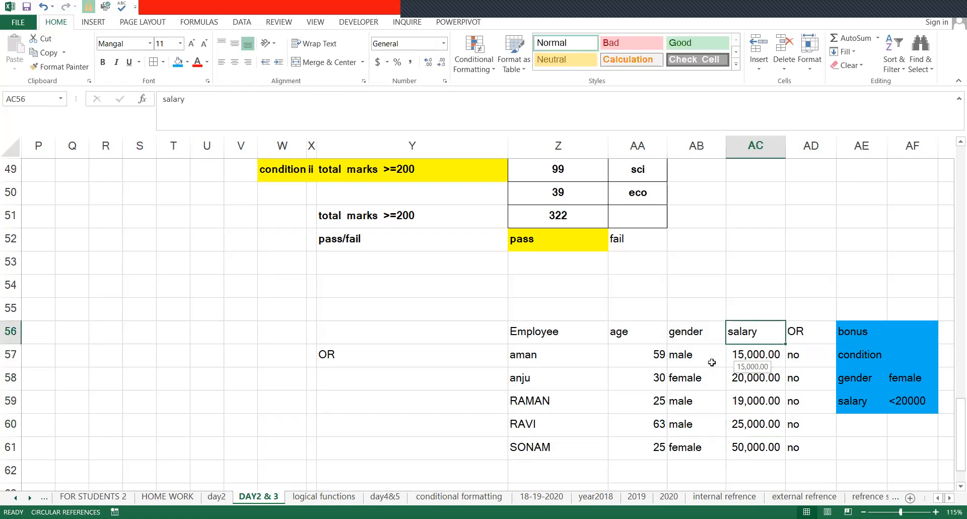
# Step: Set the salary in AC58 to 19000
pyautogui.click(753, 378)
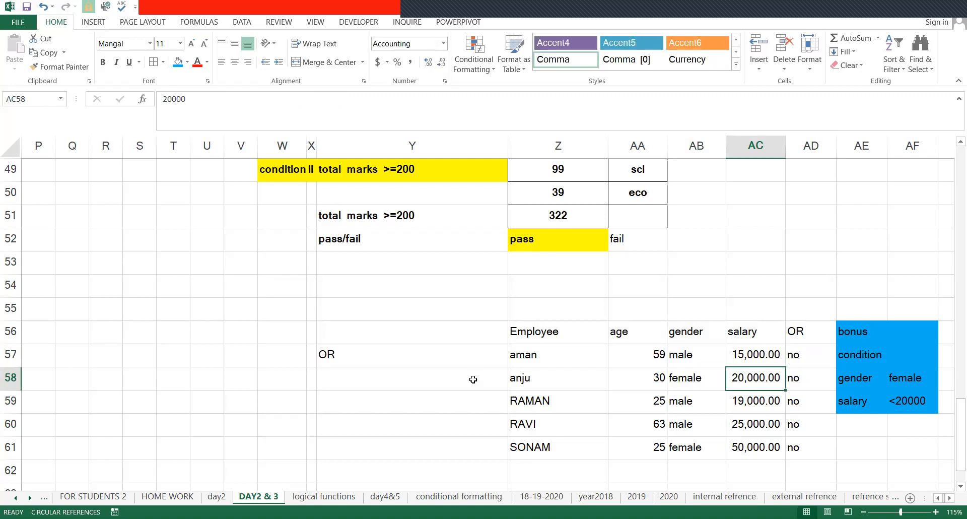
pyautogui.write('190')
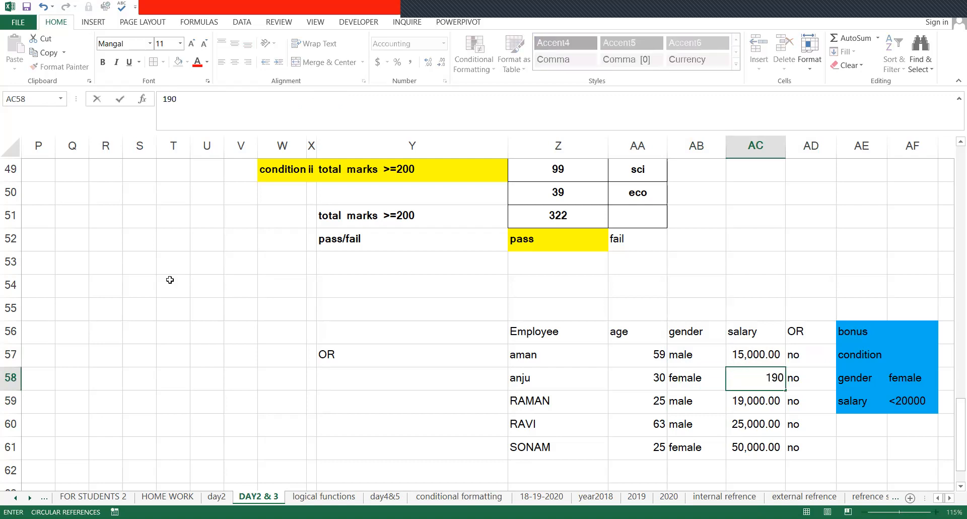
pyautogui.write('000')
pyautogui.press('Return')
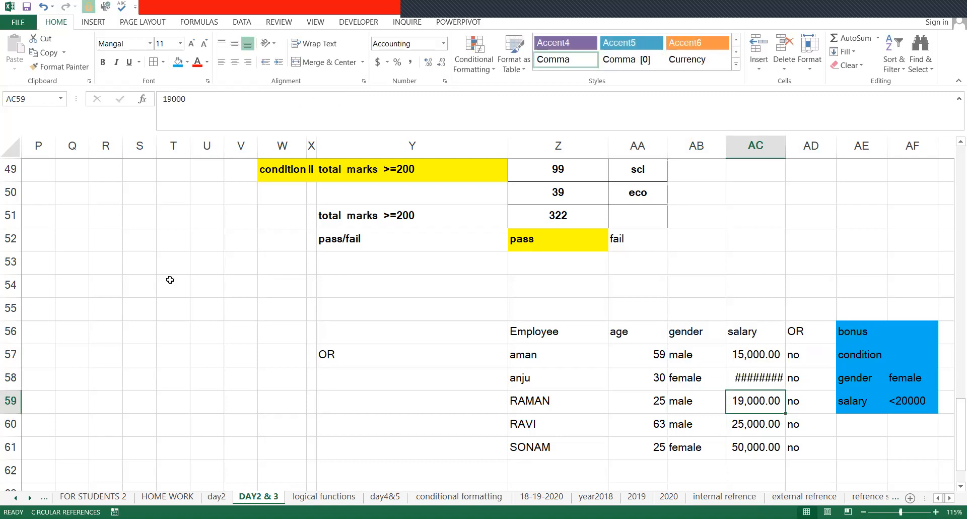
pyautogui.press('Up')
pyautogui.write('19000')
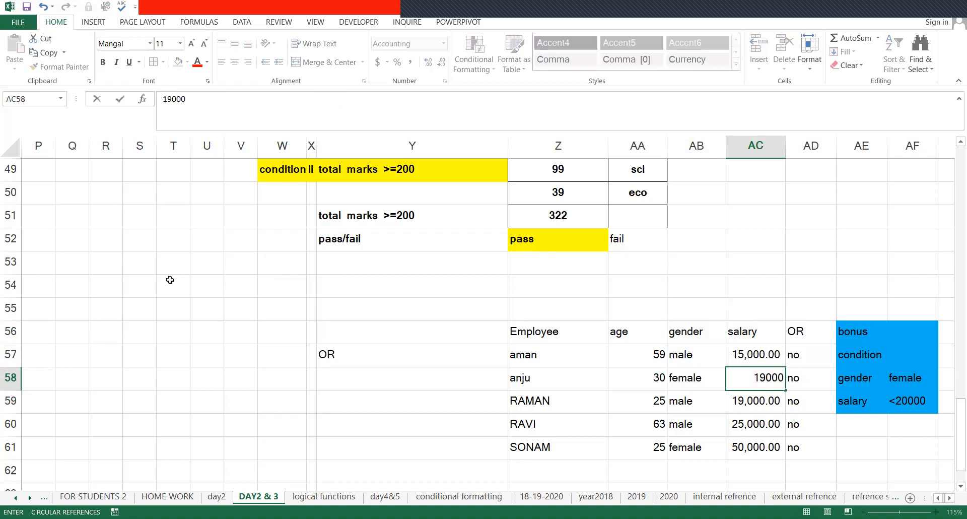
pyautogui.press('Return')
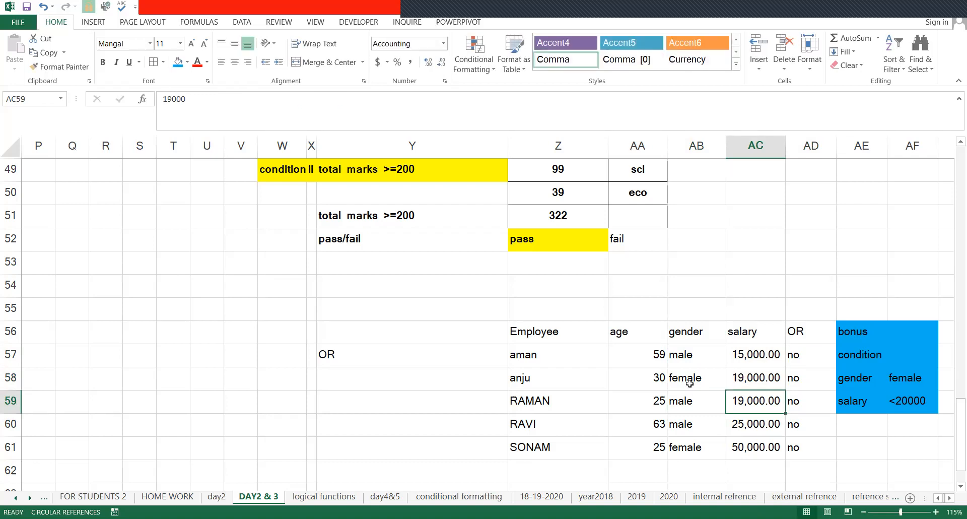
# Step: Correct the salary threshold in the AD58 formula to 20000
pyautogui.press('Up')
pyautogui.press('Left')
pyautogui.doubleClick(814, 381)
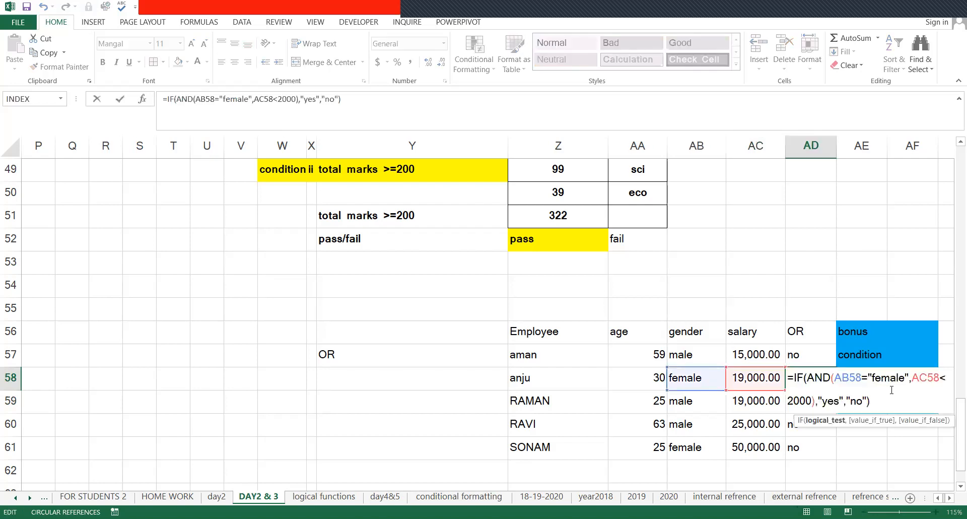
pyautogui.click(811, 401)
pyautogui.write('0')
pyautogui.press('Return')
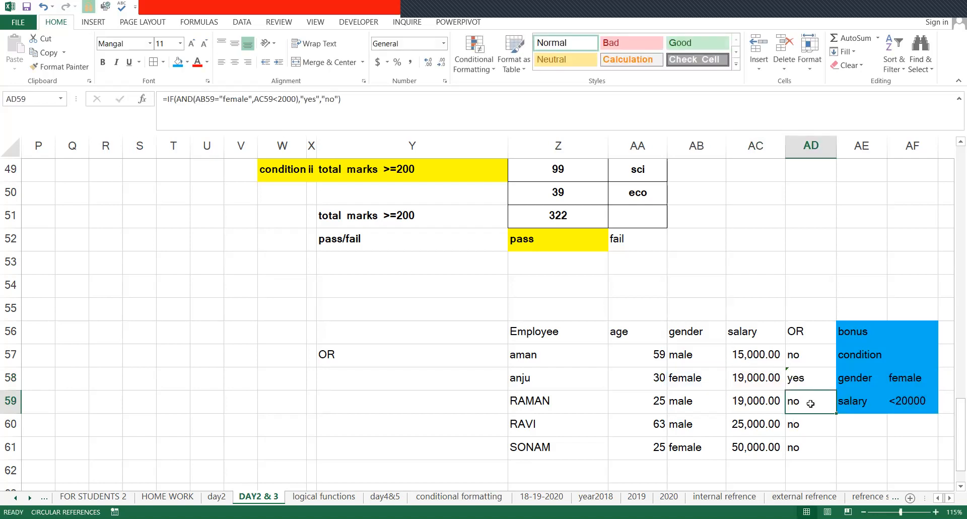
# Step: Copy the corrected AD58 formula to AD57 and fill it down through AD61
pyautogui.press('Up')
pyautogui.hotkey('ctrl', 'c')
pyautogui.press('Up')
pyautogui.press('Up')
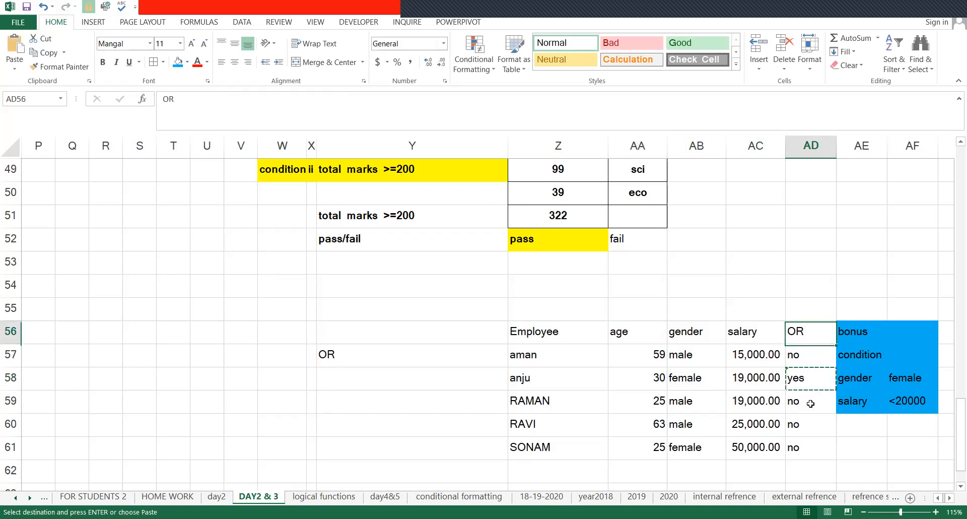
pyautogui.press('Down')
pyautogui.press('Down')
pyautogui.press('Up')
pyautogui.press('Return')
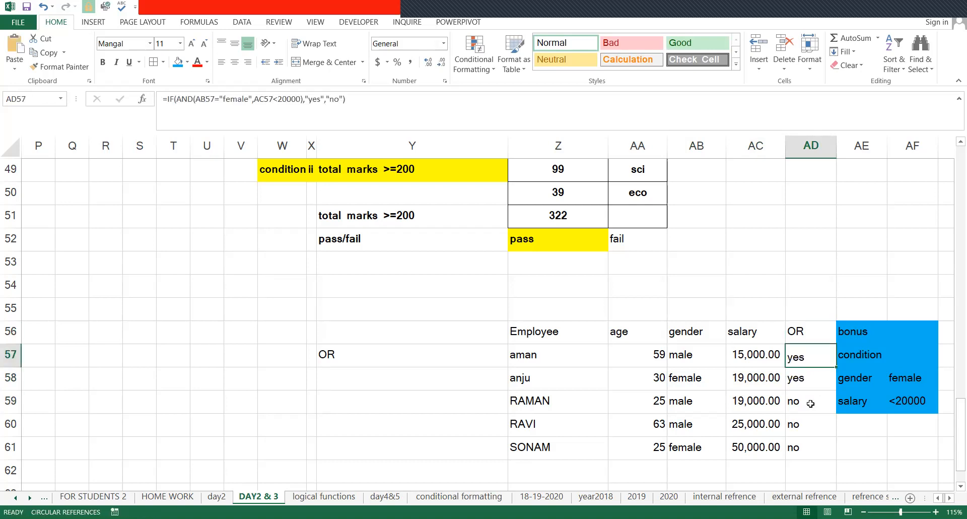
pyautogui.hotkey('ctrl', 'shift', 'Down')
pyautogui.hotkey('ctrl', 'd')
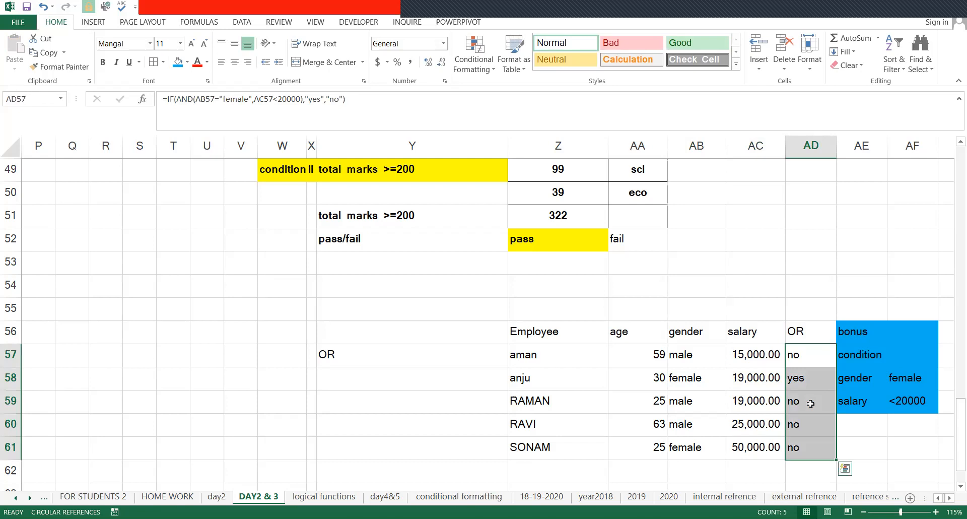
# Step: Check the AND results against the gender and salary values in rows 57 and 61
pyautogui.press('Up')
pyautogui.press('Down')
pyautogui.press('Left')
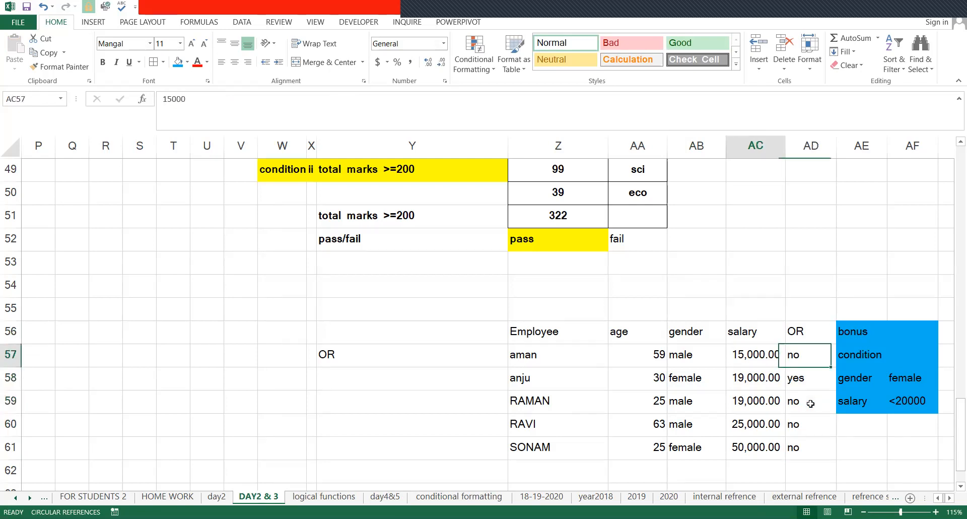
pyautogui.press('Left')
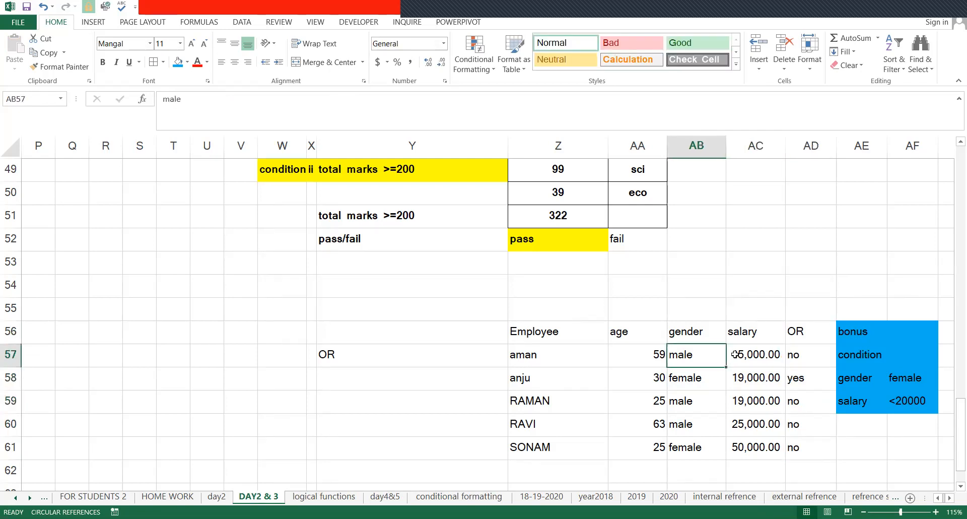
pyautogui.click(735, 354)
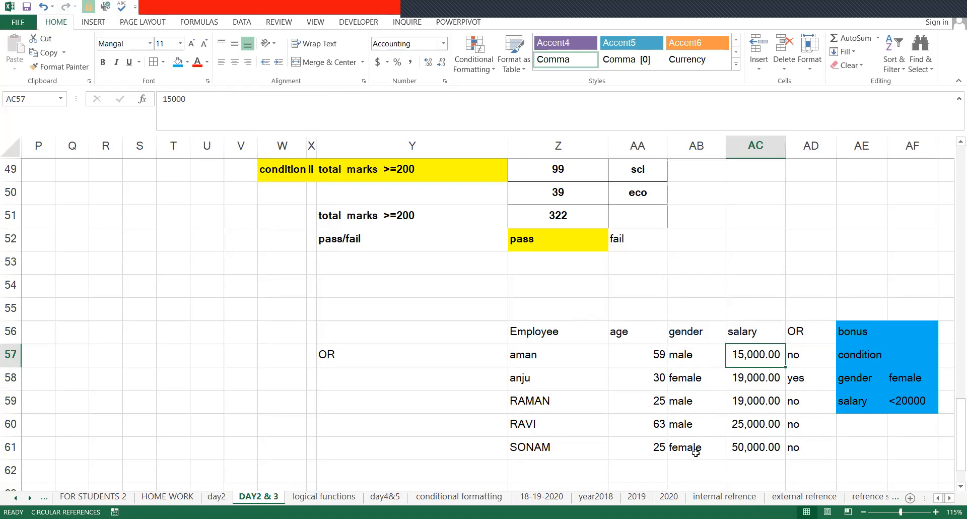
pyautogui.click(736, 449)
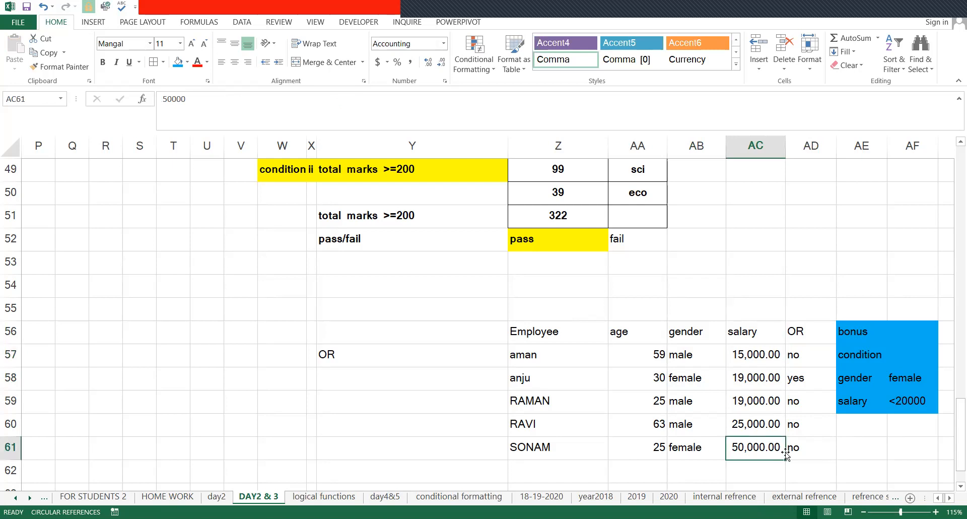
# Step: Clear the AND formulas from AD57:AD61
pyautogui.moveTo(801, 350); pyautogui.dragTo(804, 447)
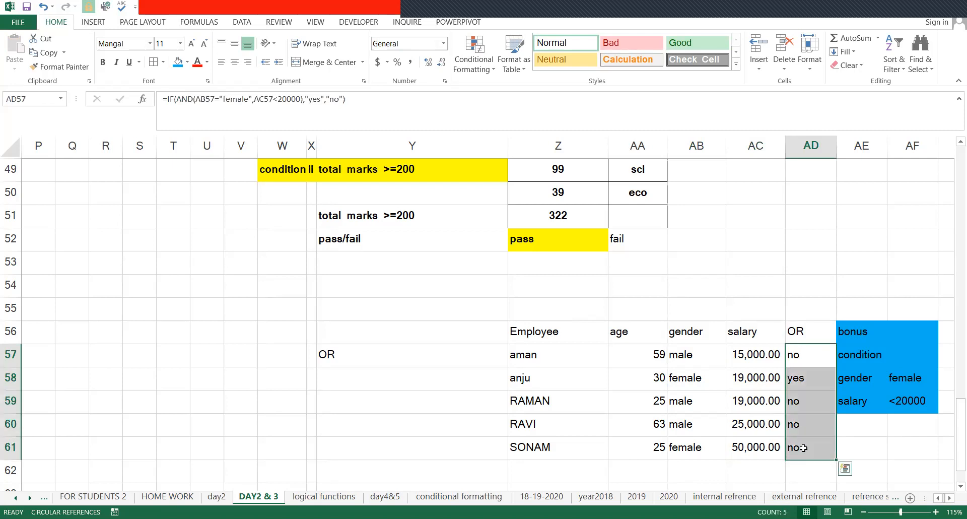
pyautogui.press('Delete')
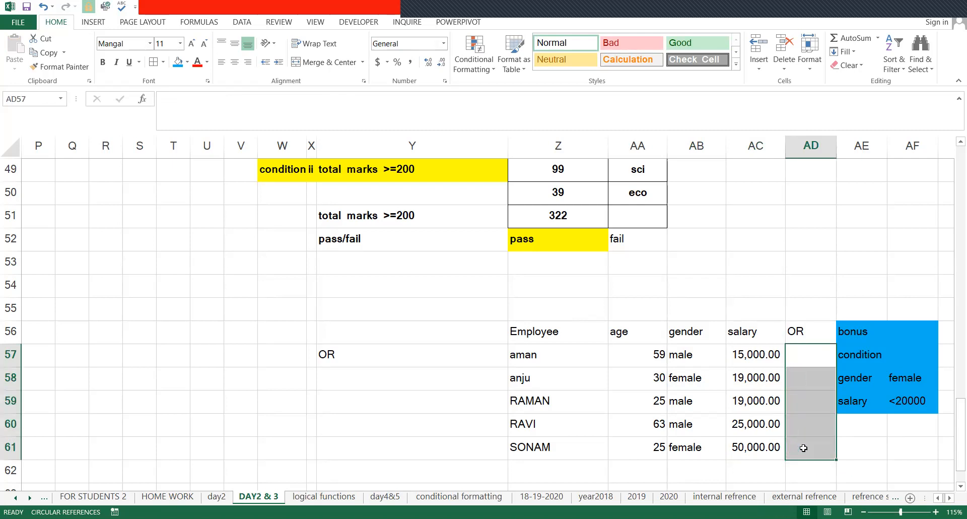
pyautogui.hotkey('shift', 'BackSpace')
# Step: In AD57, begin an IF formula with the test OR(AB57="female",AC57<20000)
pyautogui.write('=')
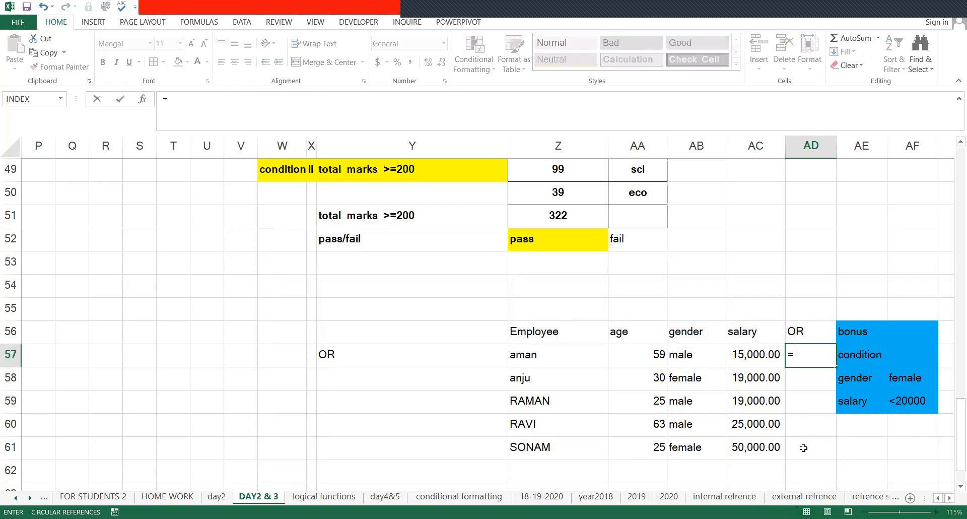
pyautogui.write('IF(OR(')
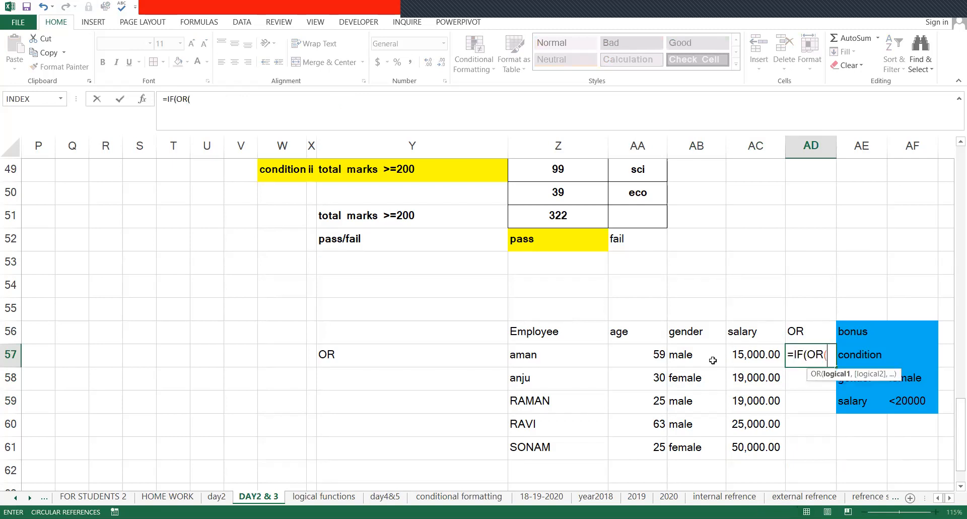
pyautogui.click(708, 359)
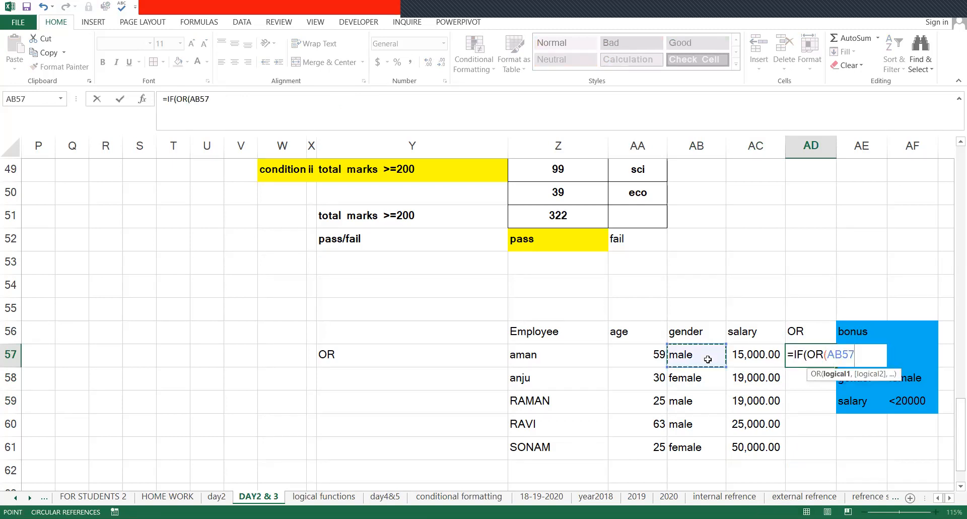
pyautogui.write('="fema')
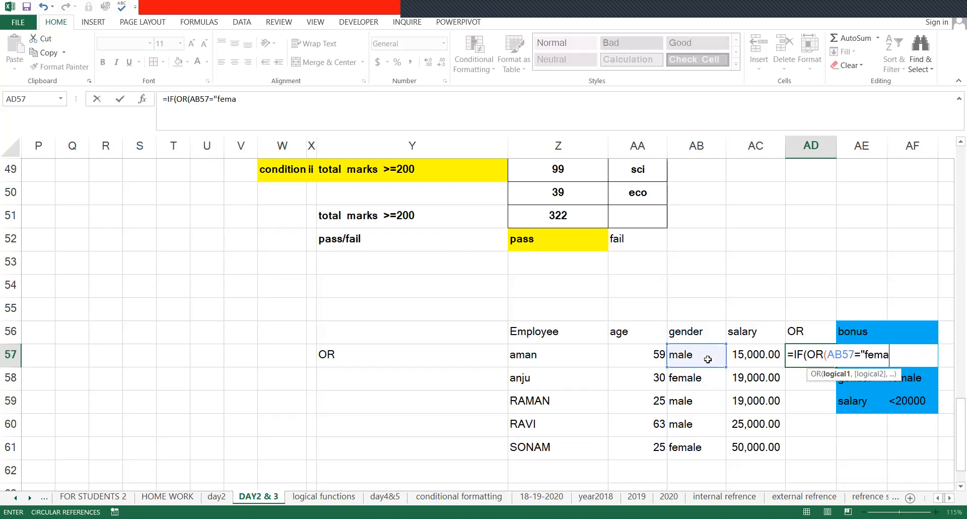
pyautogui.write('le",')
pyautogui.click(743, 363)
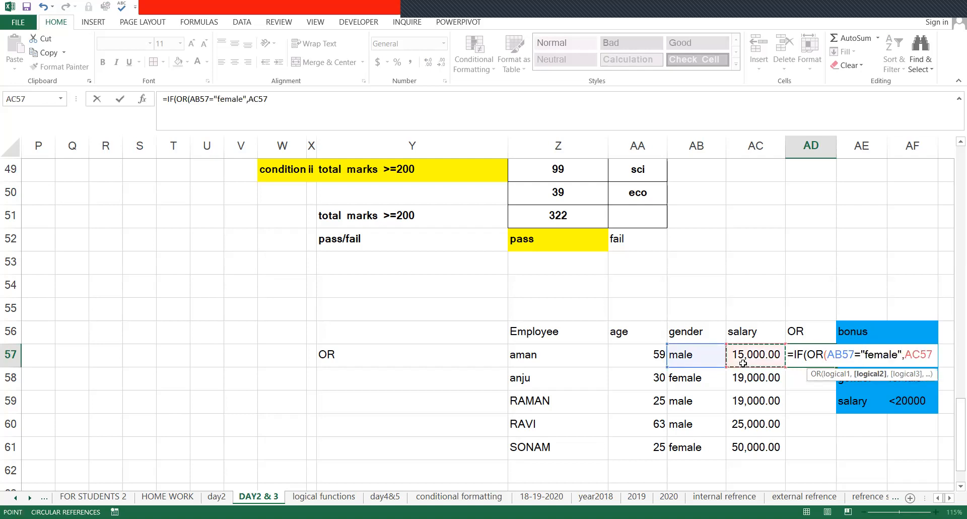
pyautogui.write('<20000')
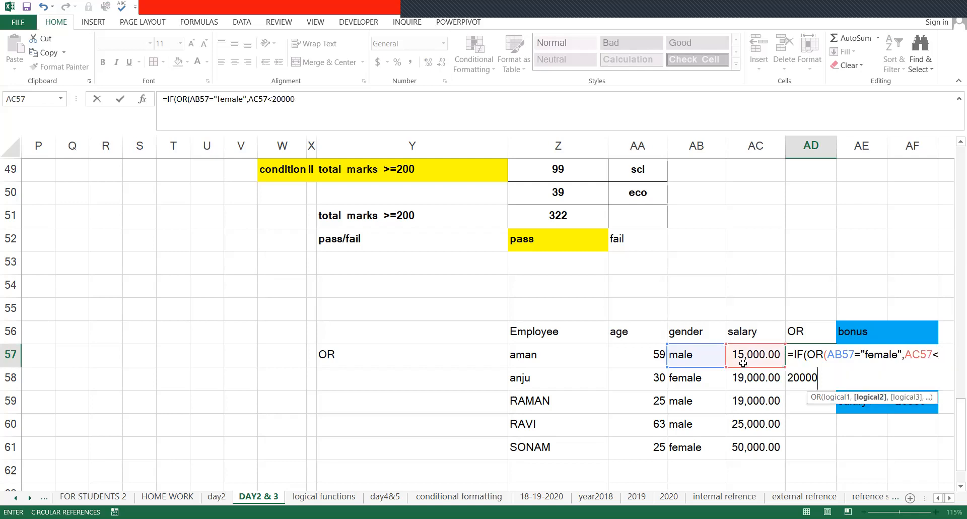
pyautogui.write(',)')
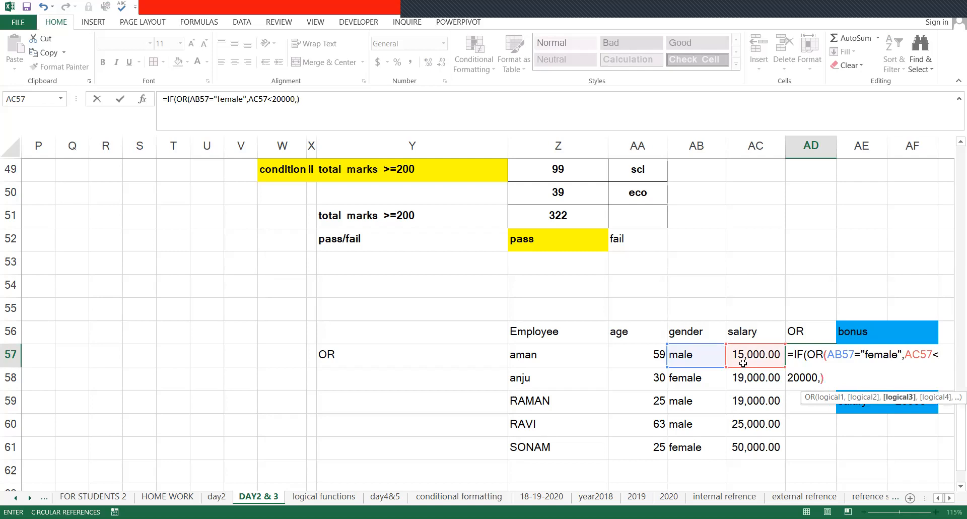
pyautogui.press('BackSpace')
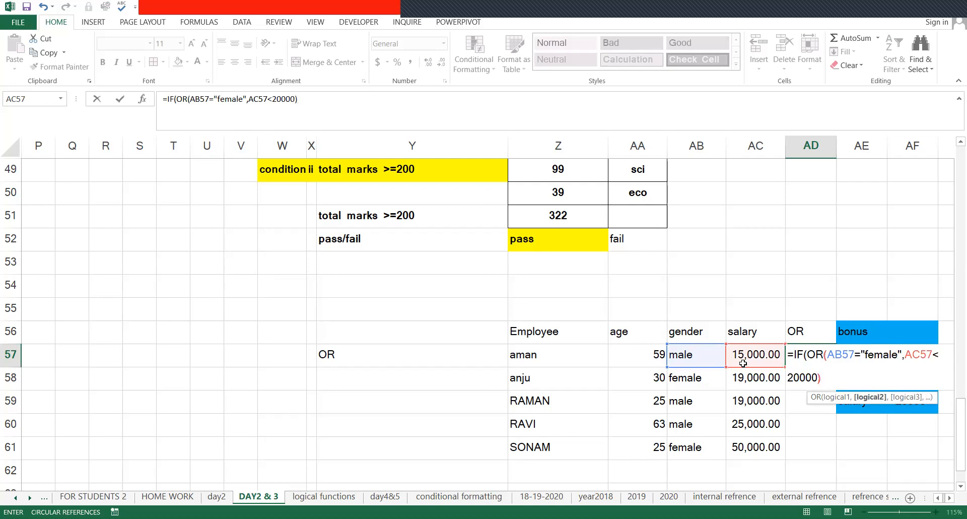
# Step: Complete the AD57 formula so it returns "yes" if the OR test is true and "no" if false
pyautogui.press('Right')
pyautogui.write(',"')
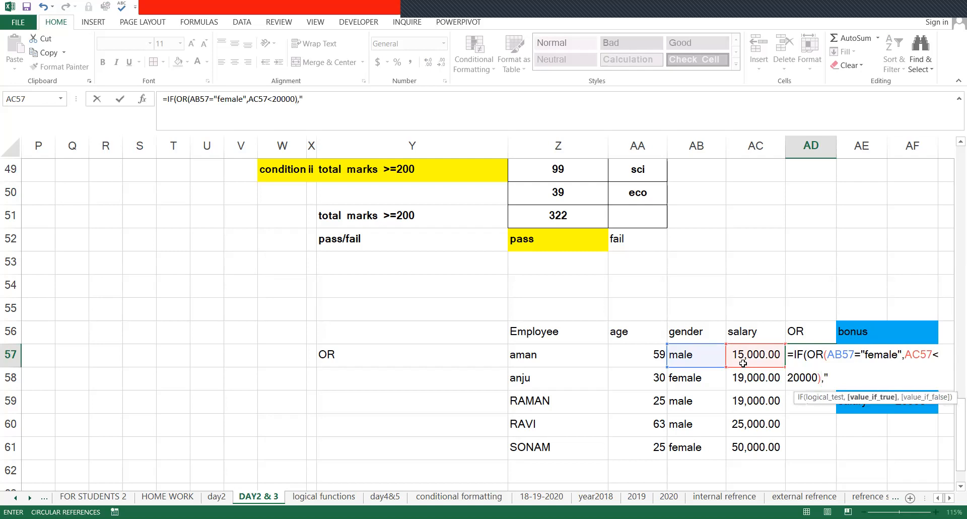
pyautogui.write('yes","no')
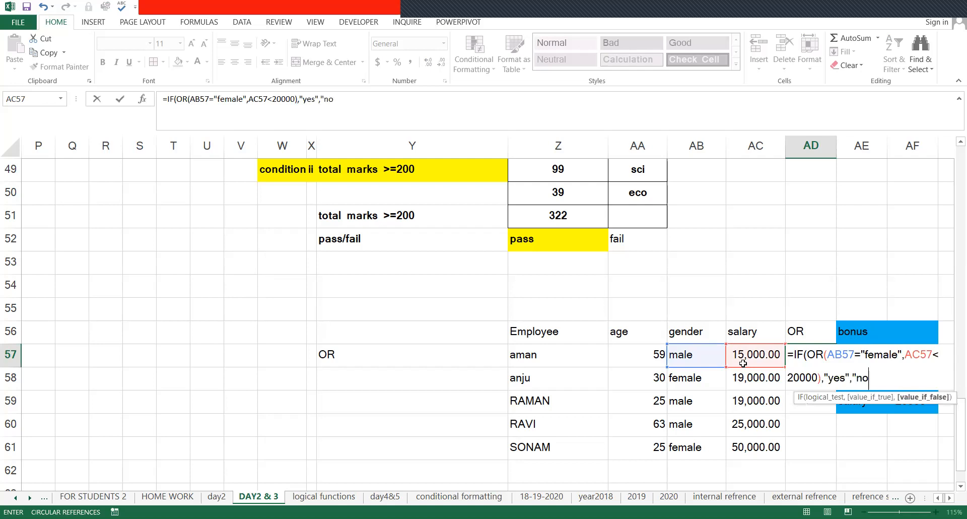
pyautogui.write('"')
pyautogui.press('Return')
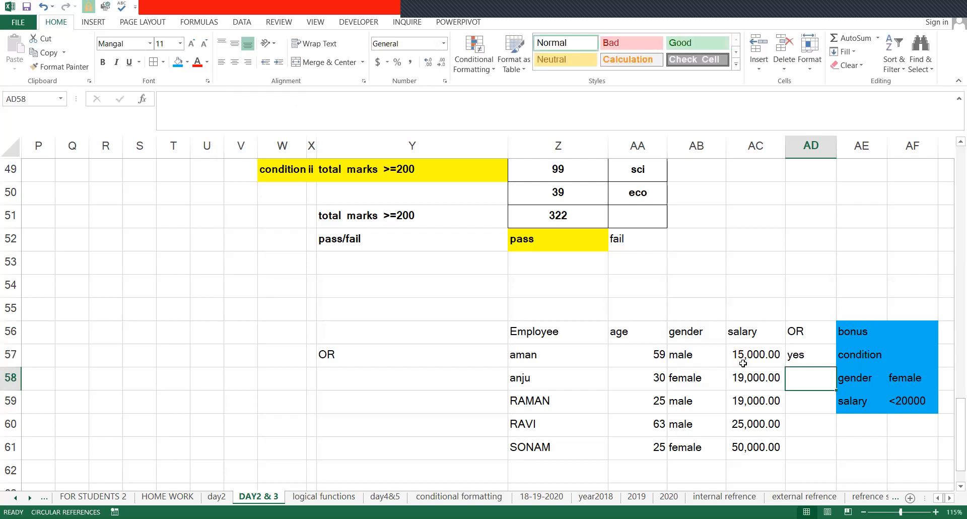
# Step: Fill the OR formula from AD57 down through AD61
pyautogui.press('Up')
pyautogui.hotkey('shift', 'Down')
pyautogui.hotkey('shift', 'Down')
pyautogui.hotkey('shift', 'Down')
pyautogui.hotkey('shift', 'Down')
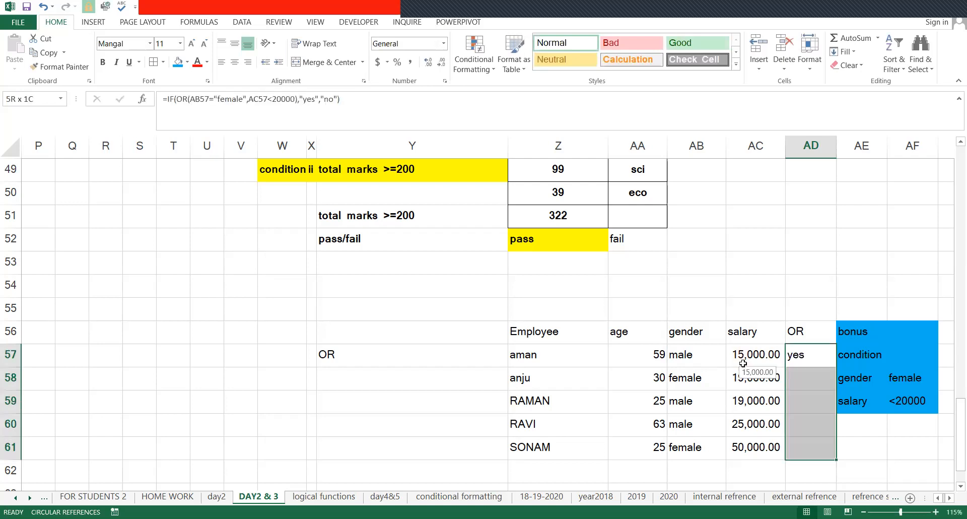
pyautogui.hotkey('ctrl', 'd')
# Step: Check the OR results in rows 59 to 61 against each employee's gender and salary
pyautogui.press('Down')
pyautogui.press('Down')
pyautogui.press('Down')
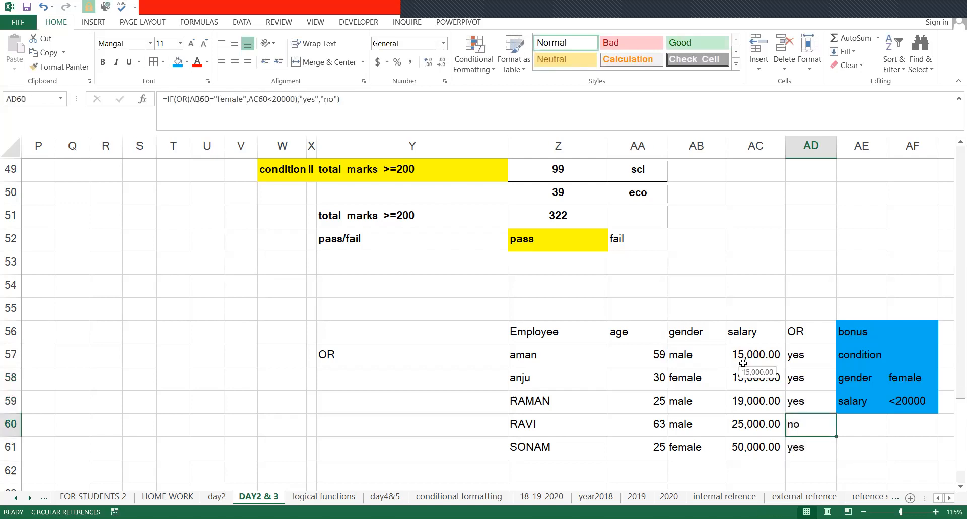
pyautogui.press('Down')
pyautogui.press('Left')
pyautogui.press('Left')
pyautogui.press('Up')
pyautogui.press('Right')
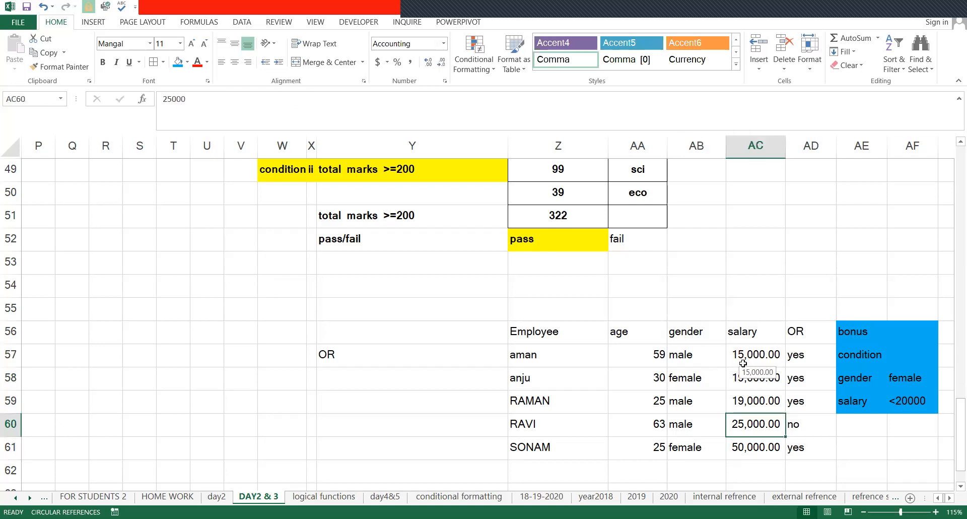
pyautogui.press('Left')
pyautogui.press('Up')
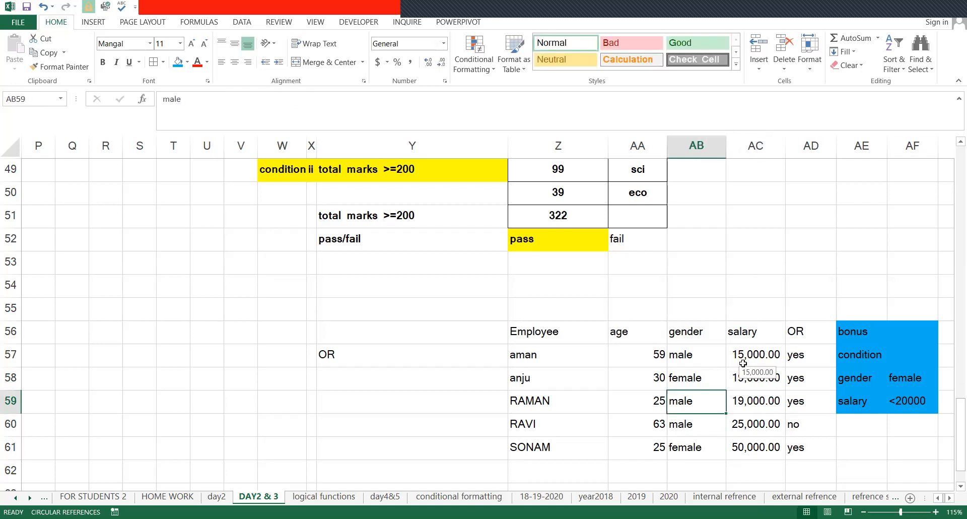
# Step: Enter the heading "bonus" in AD55, above the OR column
pyautogui.press('Up')
pyautogui.press('Up')
pyautogui.press('Up')
pyautogui.press('Up')
pyautogui.press('Right')
pyautogui.press('Right')
pyautogui.write('bon')
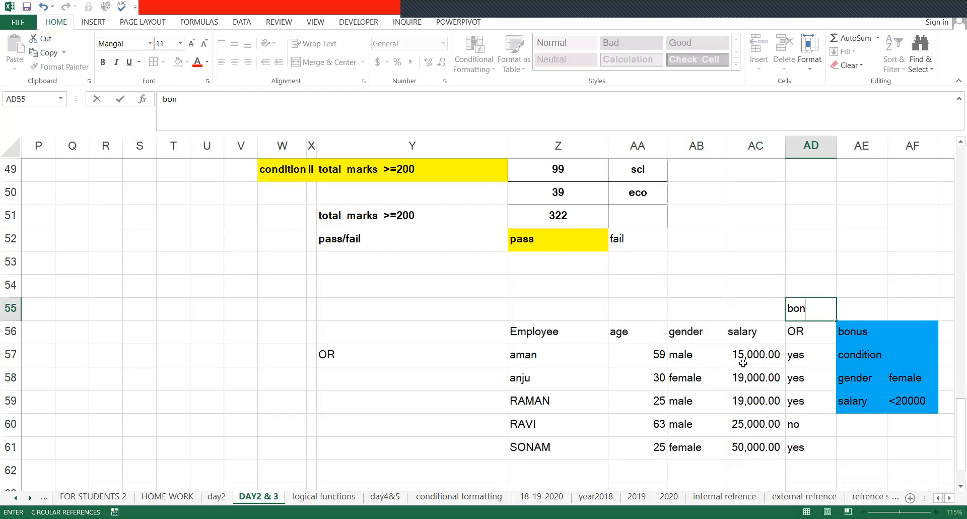
pyautogui.write('us')
pyautogui.press('Return')
pyautogui.press('Up')
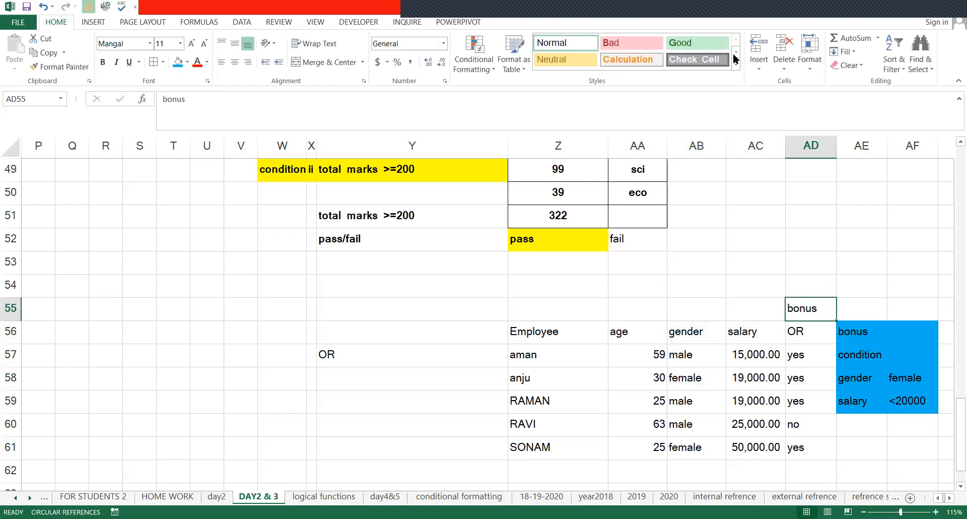
# Step: Go to the product discount table in A53:H64 and review condition 1 for bed buyers against the yes/no column
pyautogui.click(921, 4)
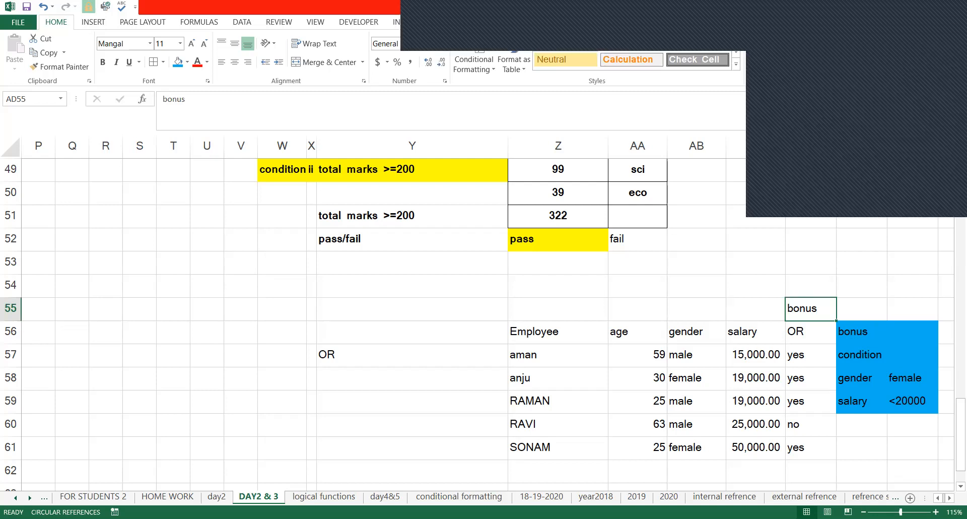
pyautogui.click(936, 499)
pyautogui.scroll(-2, 816, 445)
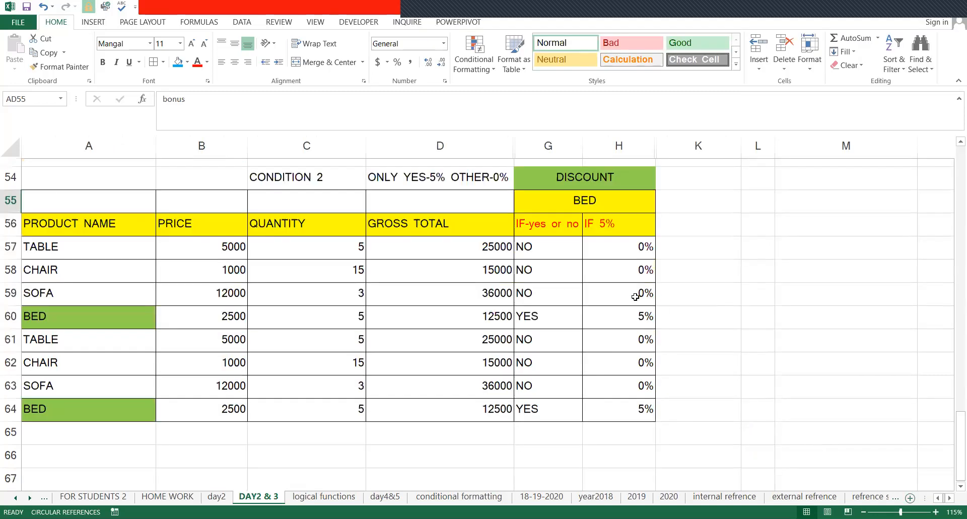
pyautogui.scroll(1, 564, 283)
pyautogui.scroll(1, 151, 181)
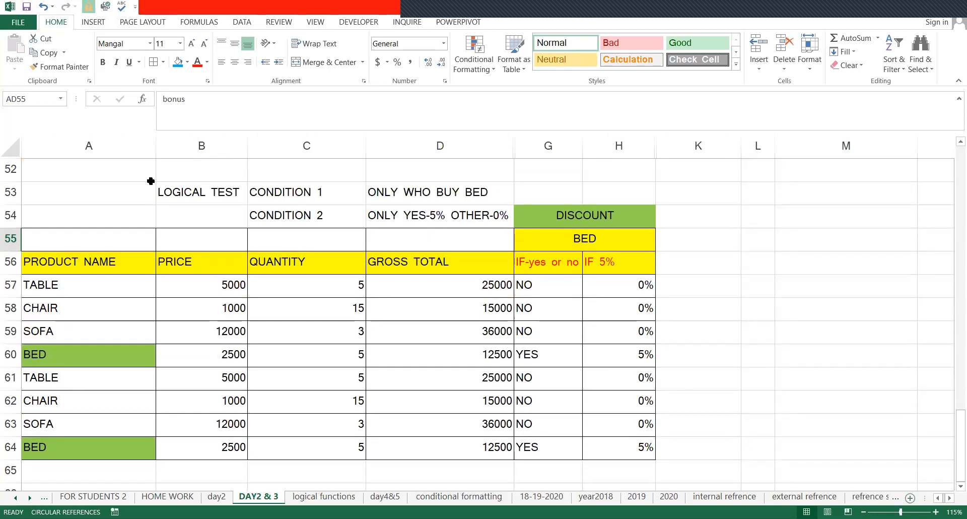
pyautogui.click(439, 239)
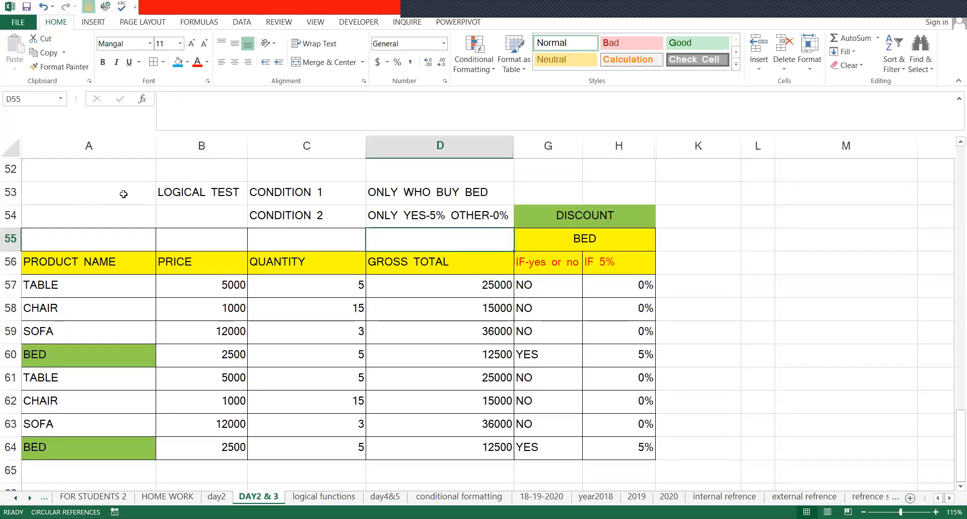
pyautogui.hotkey('ctrl', 'a')
pyautogui.click(780, 359)
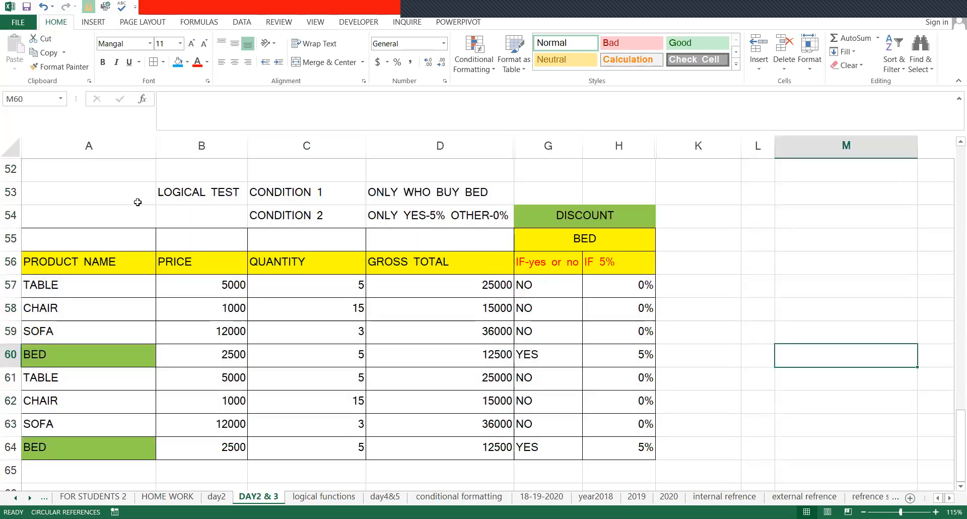
pyautogui.click(356, 187)
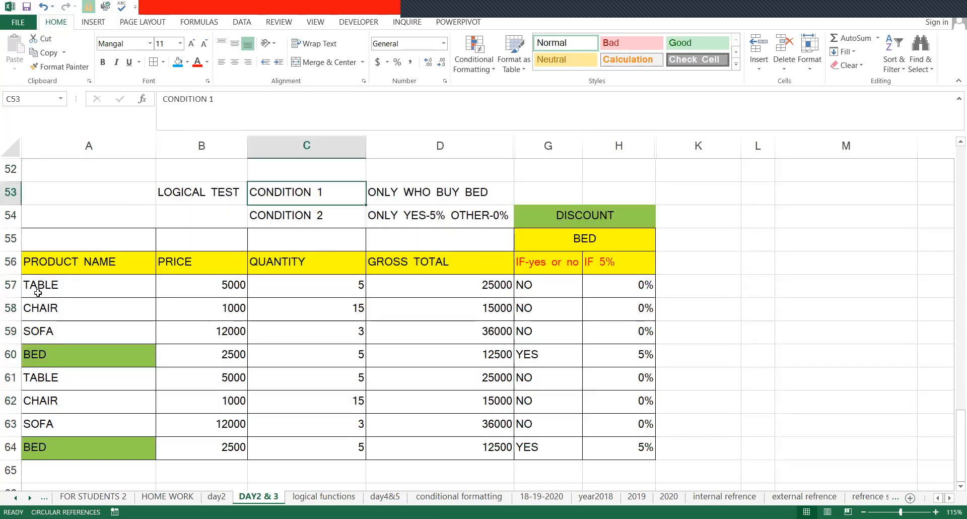
pyautogui.click(442, 195)
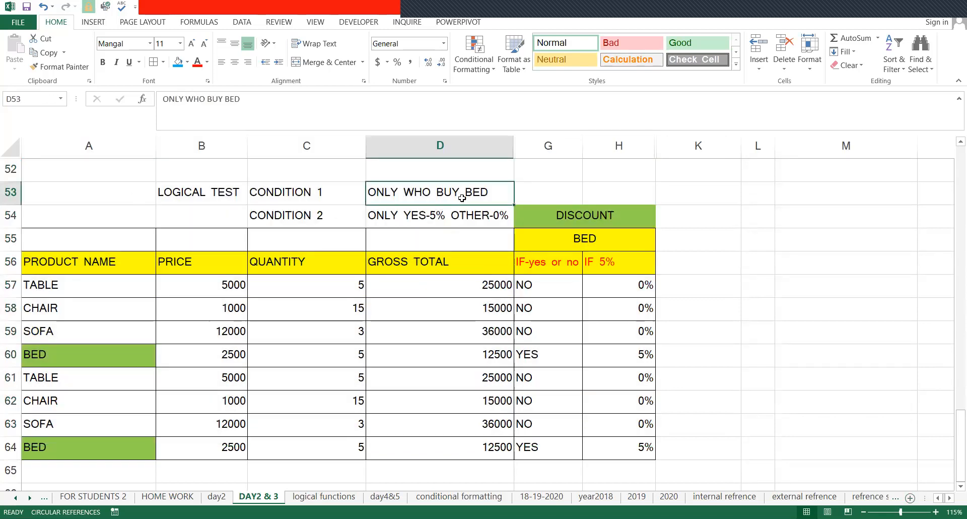
pyautogui.click(546, 271)
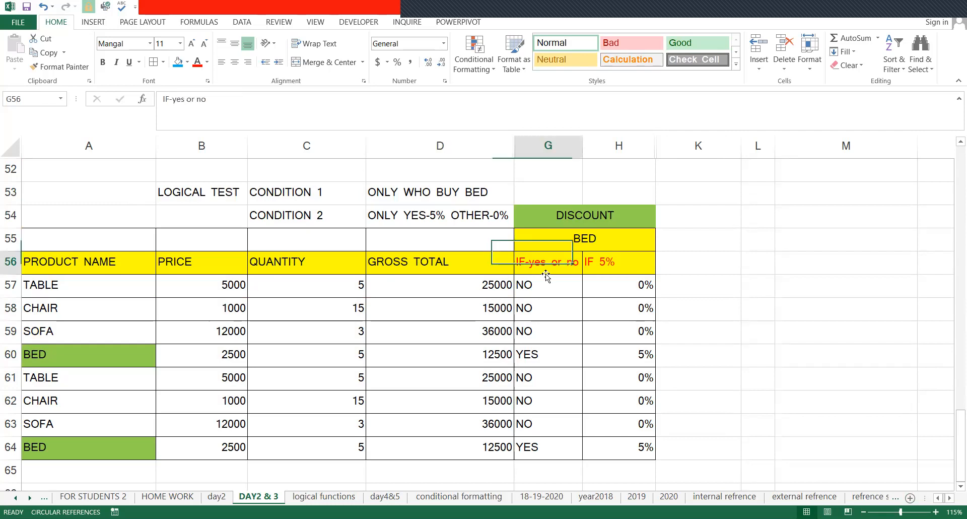
# Step: Review condition 2 in D54 against the H57 formula and the yes/no and 5% discount columns
pyautogui.click(436, 214)
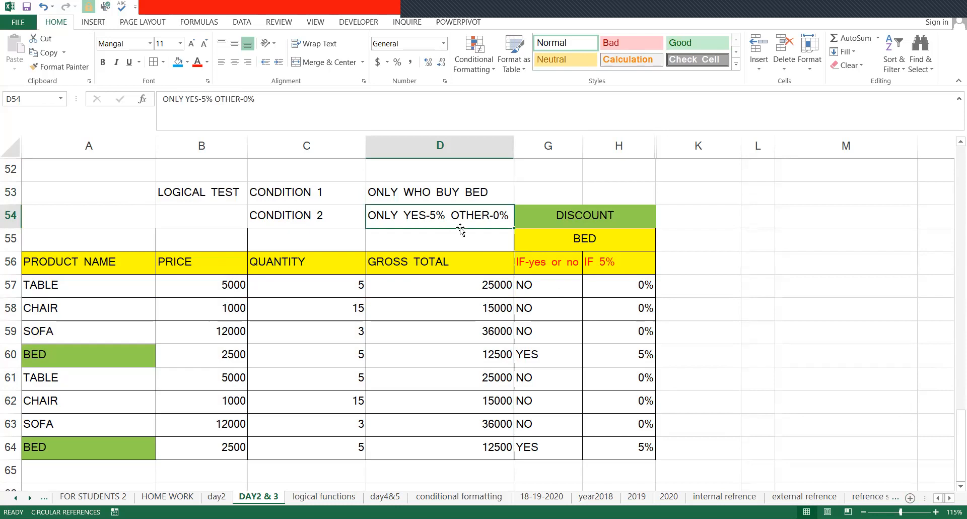
pyautogui.click(630, 286)
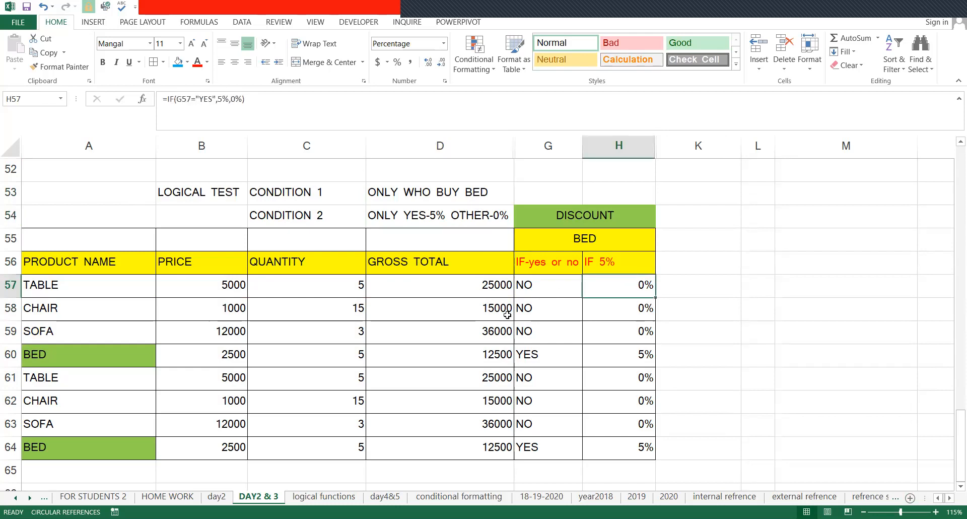
pyautogui.click(547, 267)
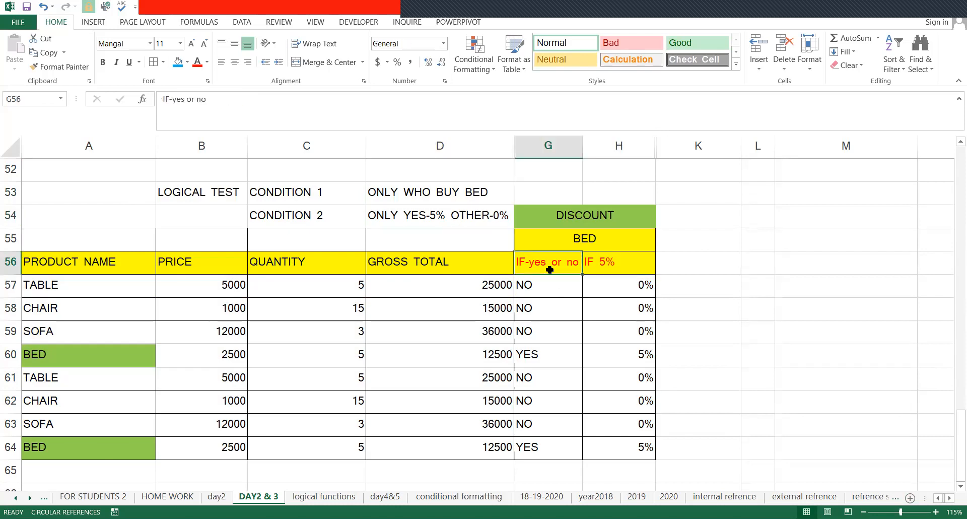
pyautogui.moveTo(548, 309); pyautogui.dragTo(549, 400)
pyautogui.moveTo(637, 294); pyautogui.dragTo(638, 394)
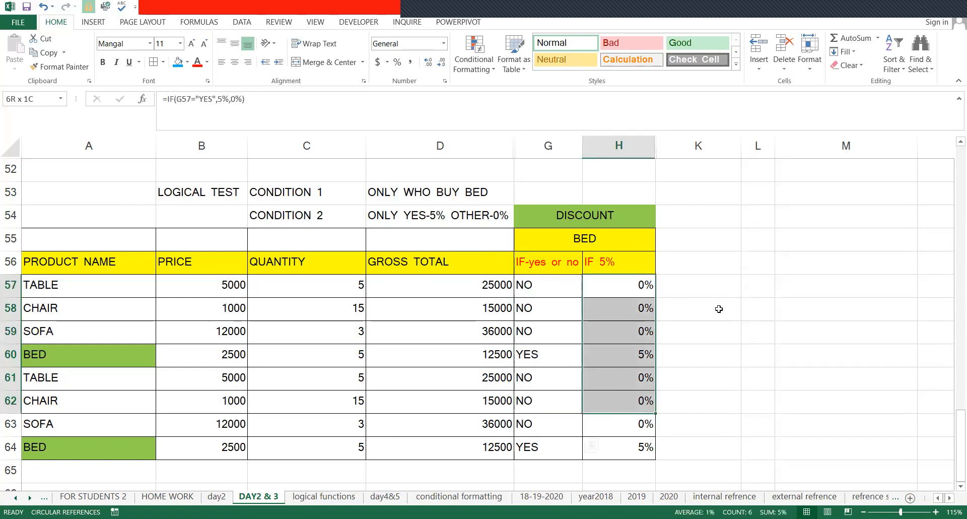
# Step: Unhide the columns between H and K
pyautogui.click(629, 146)
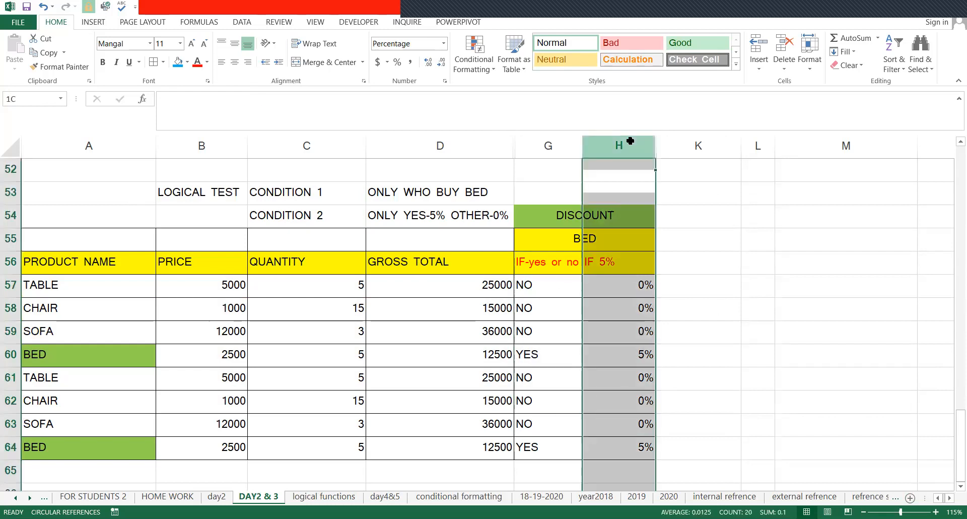
pyautogui.rightClick(690, 323)
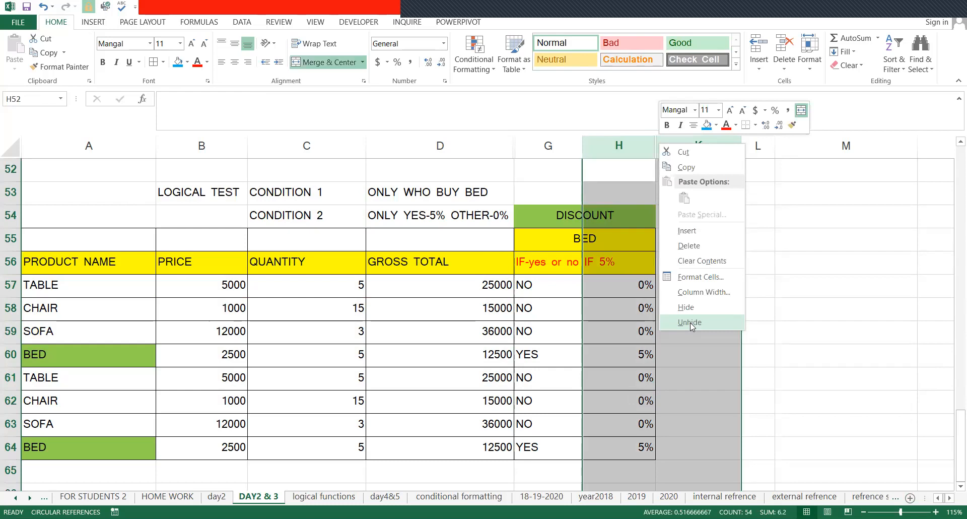
pyautogui.click(691, 320)
# Step: Examine the discount conditions for quantity, sales and TABLE in columns I and J alongside the quantity in C57
pyautogui.click(695, 283)
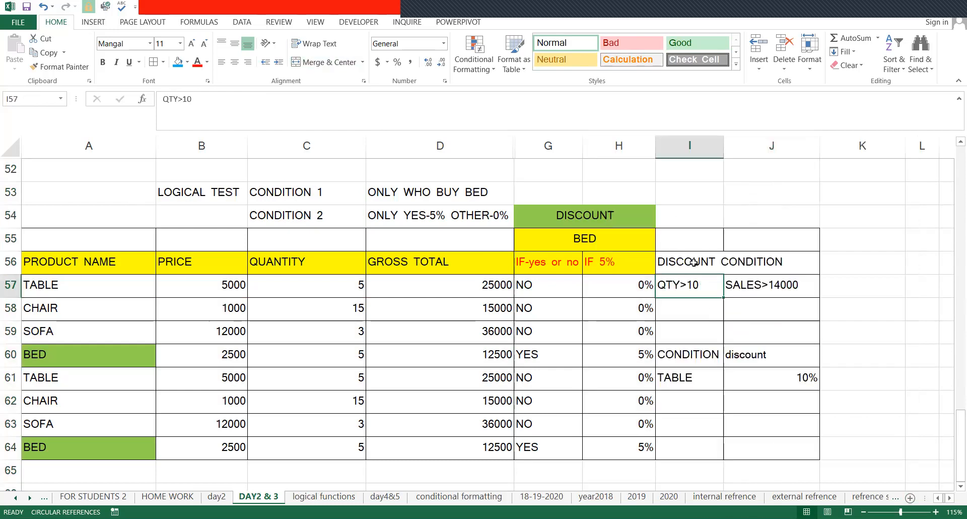
pyautogui.click(305, 280)
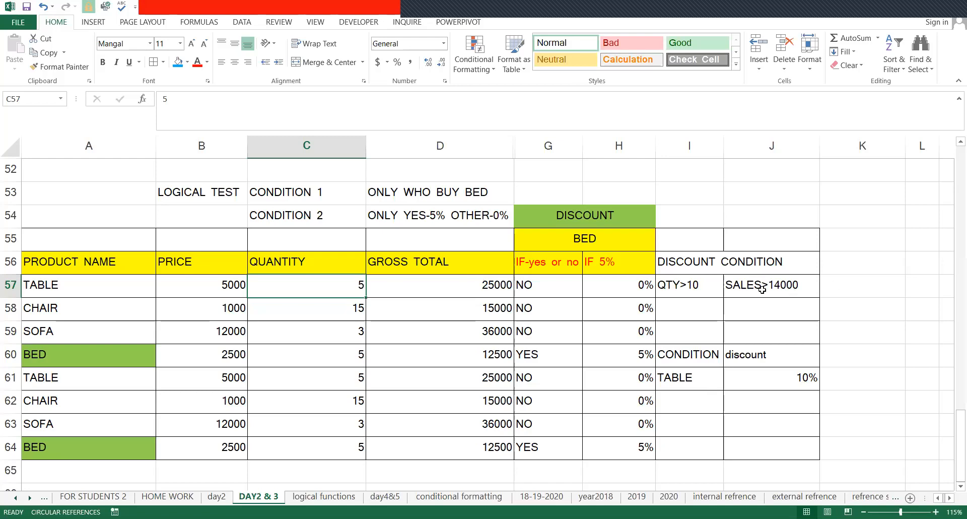
pyautogui.click(707, 386)
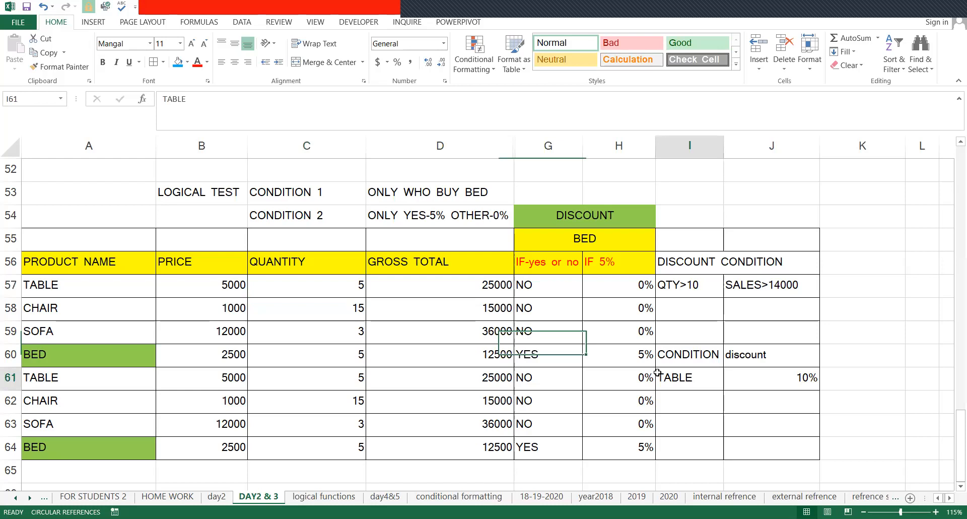